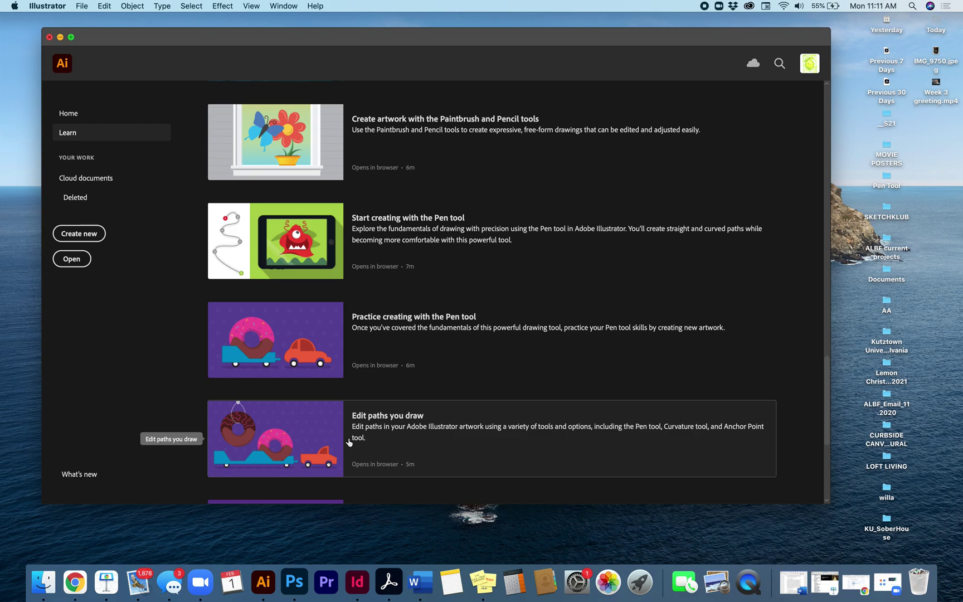
scroll(349, 307, "up", 15)
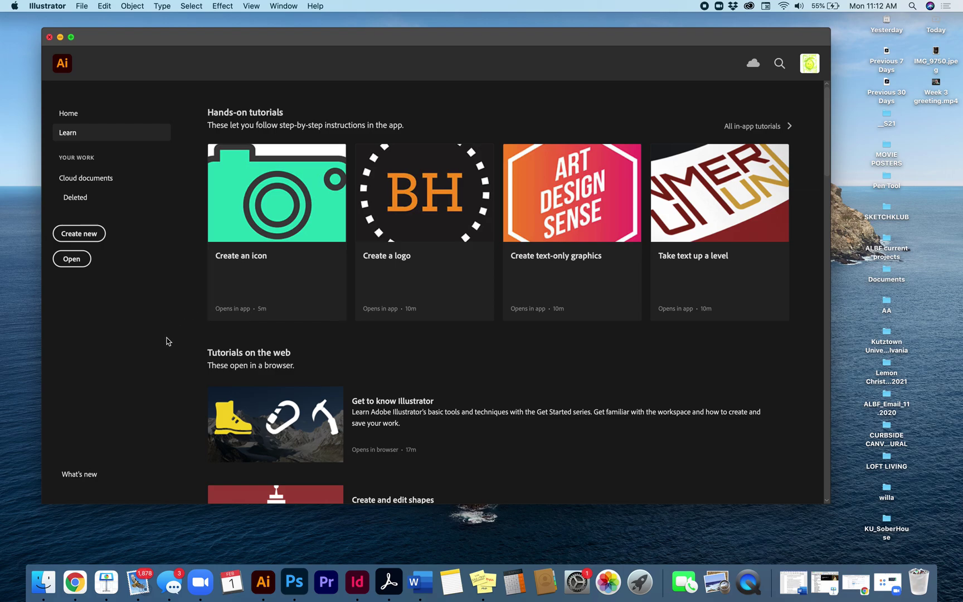
scroll(245, 409, "down", 10)
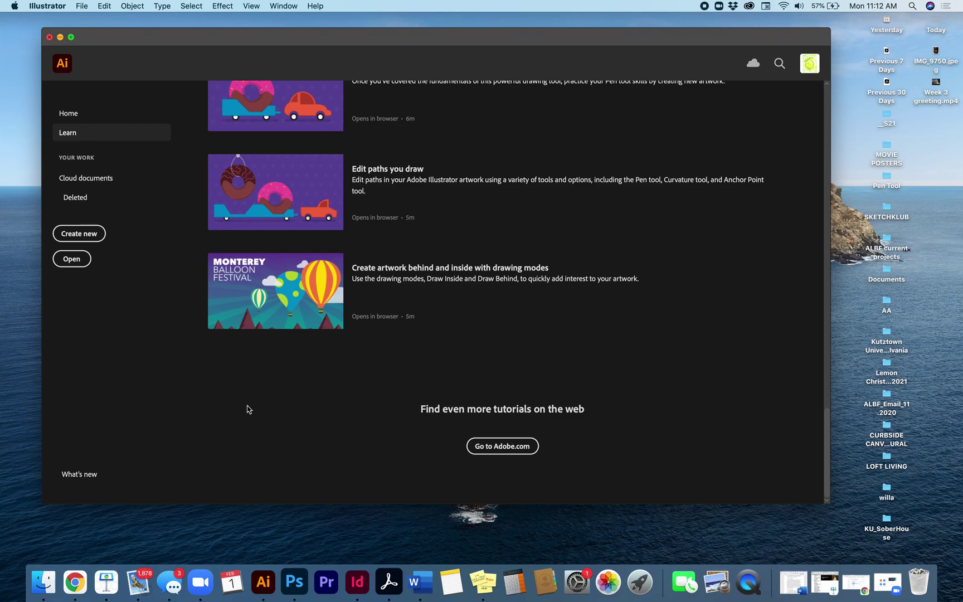
scroll(247, 409, "up", 10)
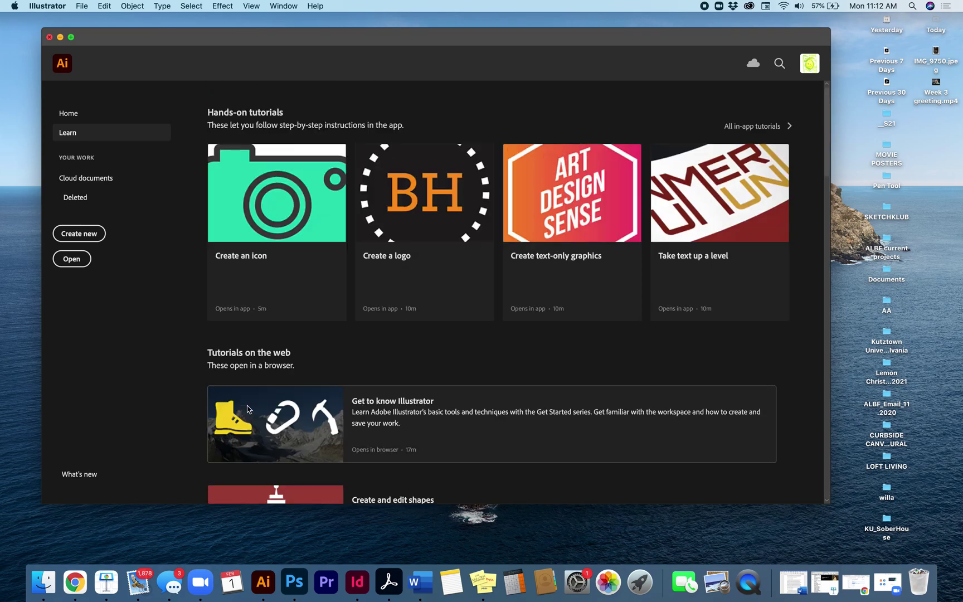
Step: Create a new 8.5 x 11 in Letter document named "pen tool intro" in CMYK Color
left_click(78, 235)
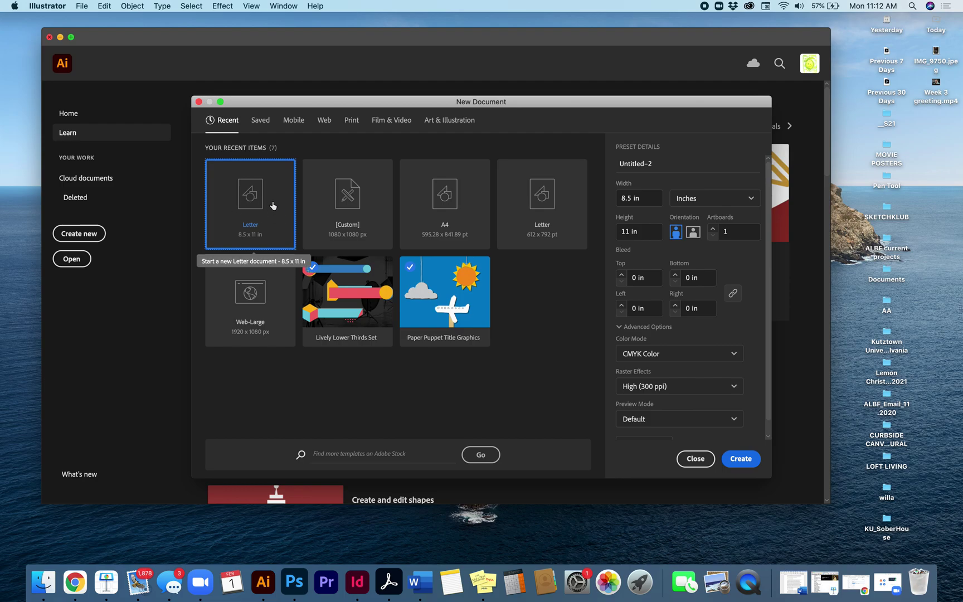
left_click(656, 166)
type("pen tool intro")
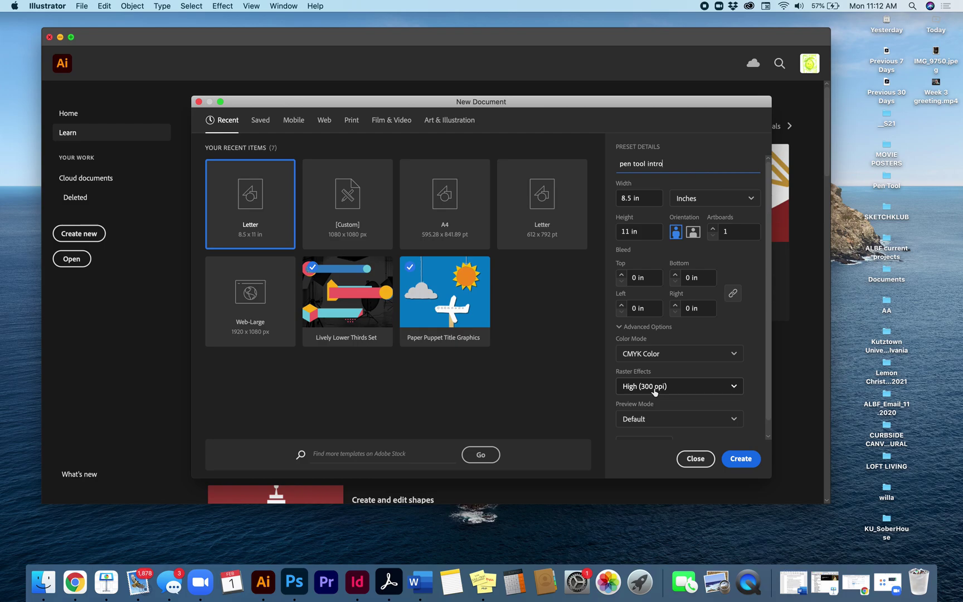
left_click(740, 458)
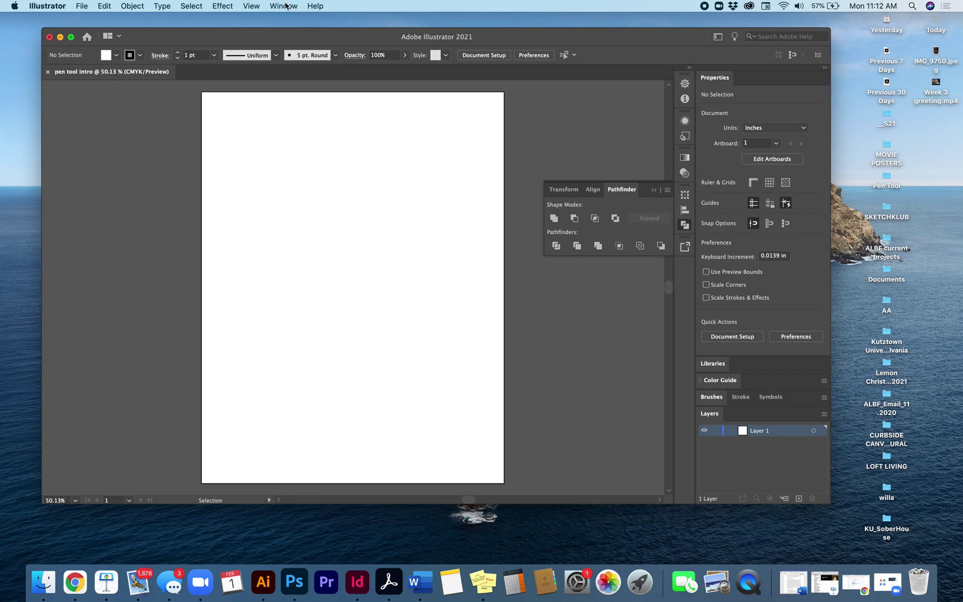
Step: Turn off the Application Frame and enlarge the document window to fill the screen
left_click(251, 5)
mouse_move(281, 3)
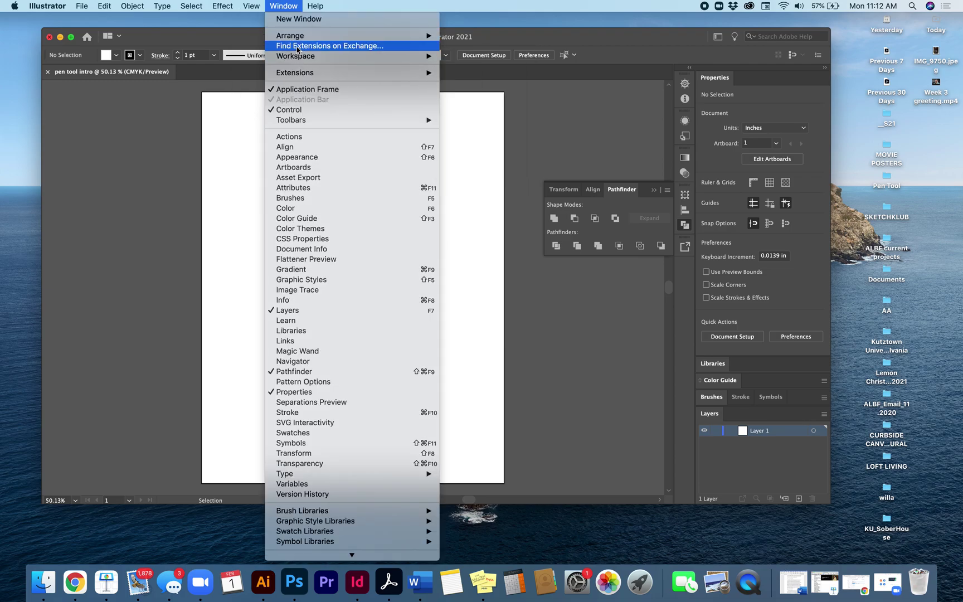
left_click(297, 90)
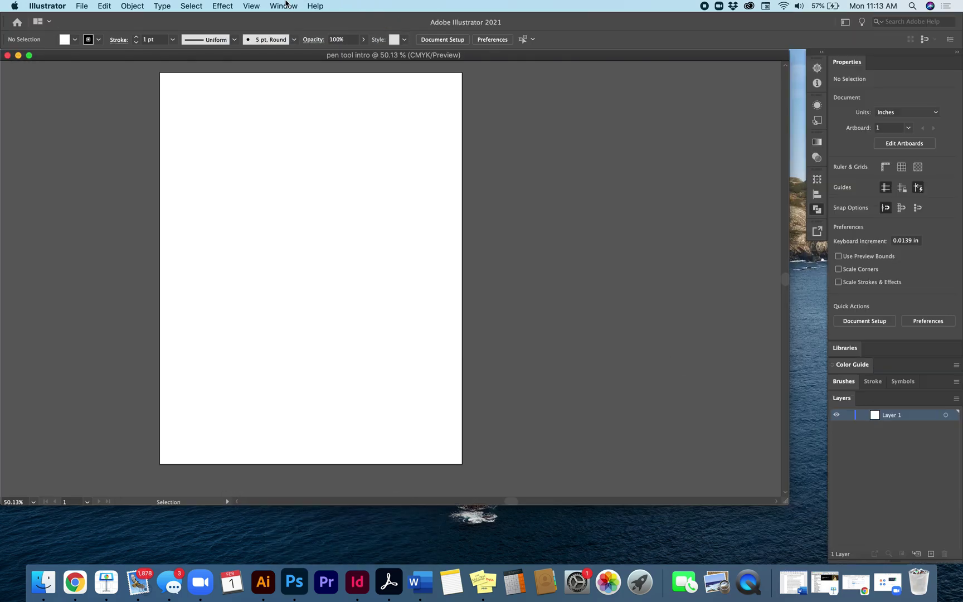
left_click_drag(785, 503, 956, 589)
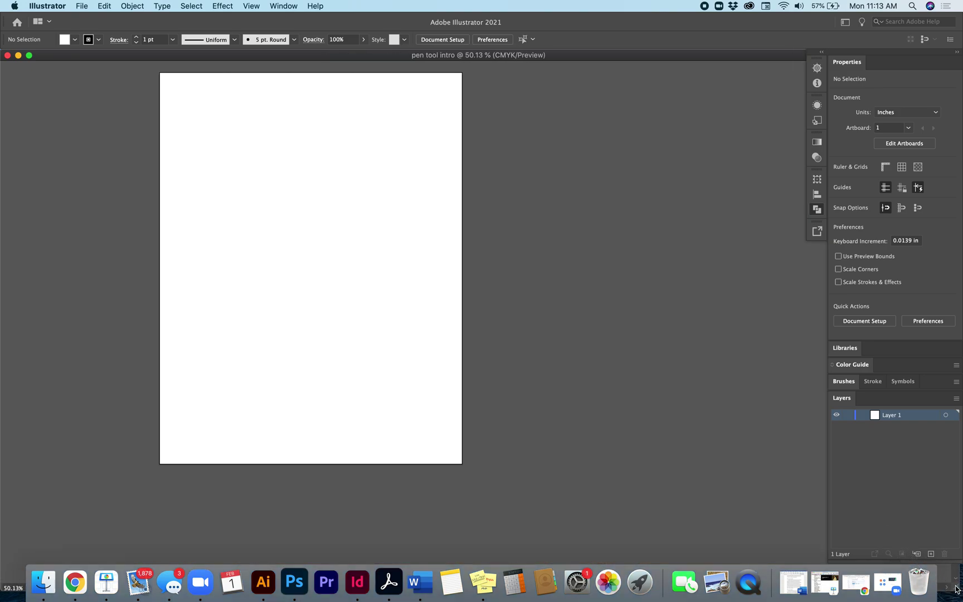
Step: Switch the workspace to Essentials Classic and return to the document window
left_click(845, 22)
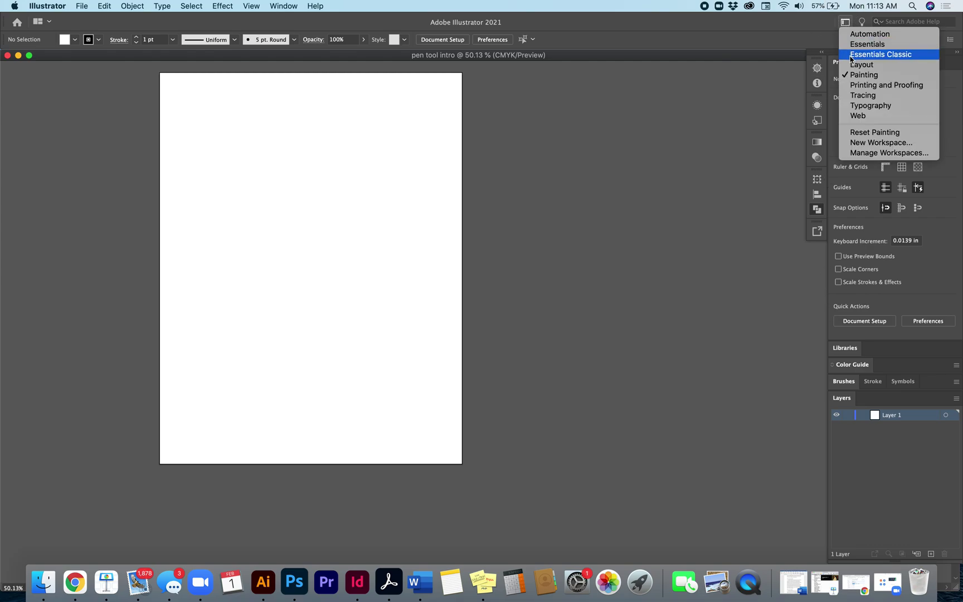
left_click(869, 54)
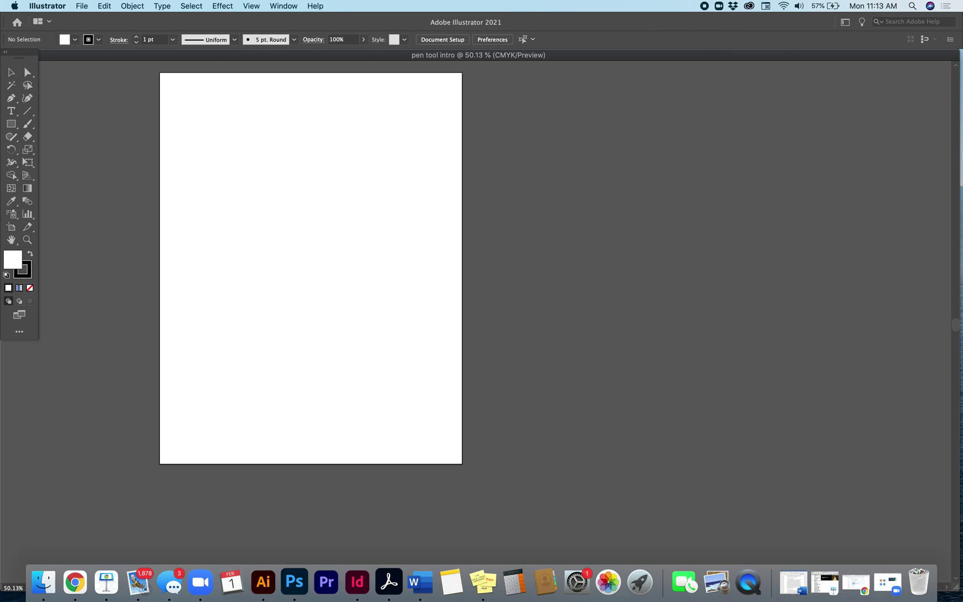
key("super+Tab")
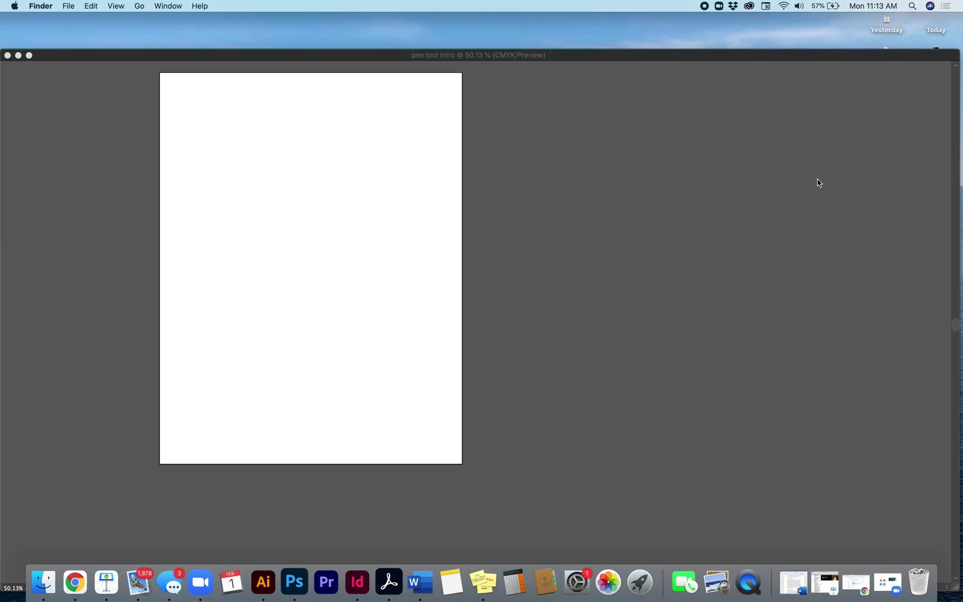
left_click(621, 58)
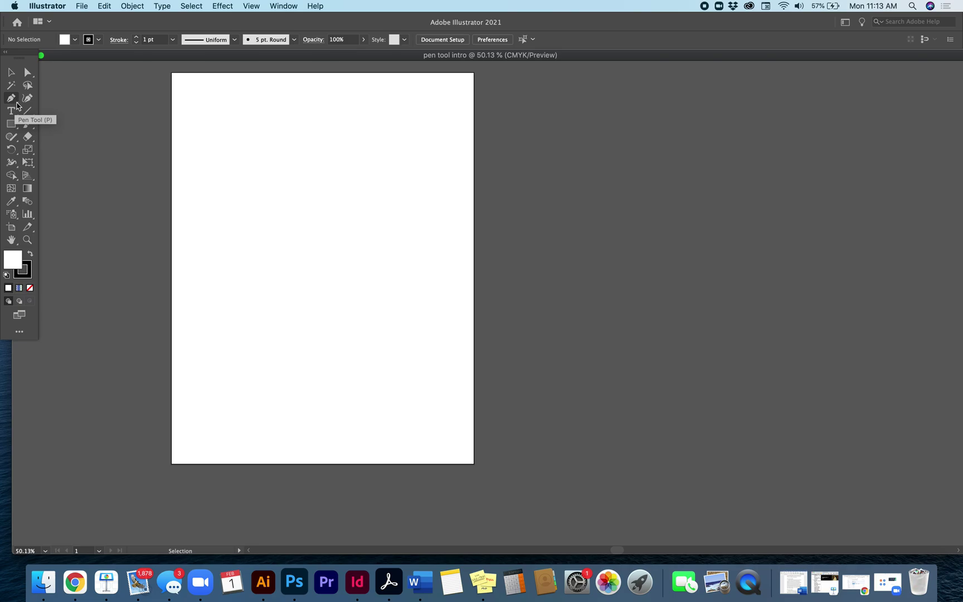
Step: Activate the Pen tool and show the anchor point tools grouped with it
left_click(16, 105)
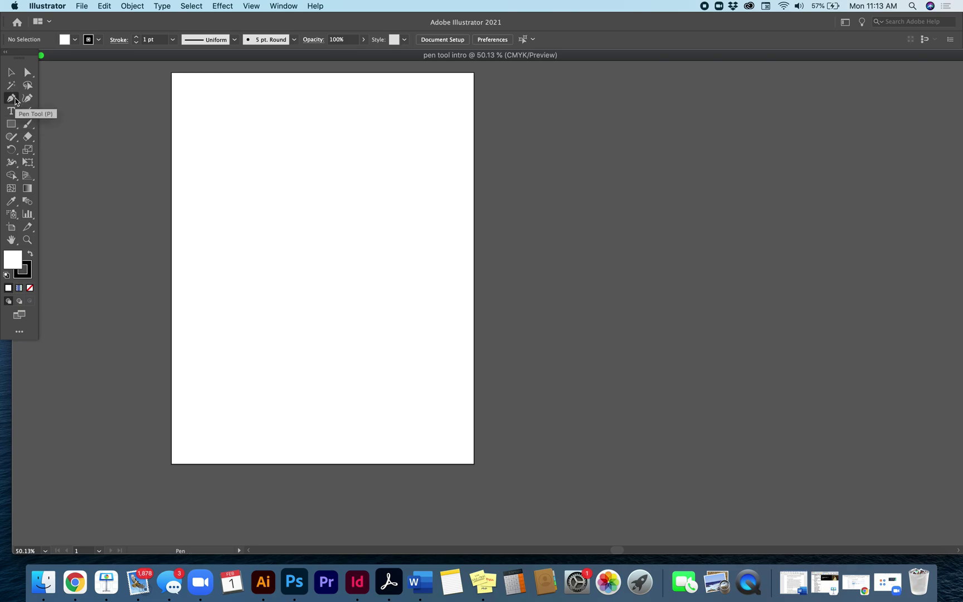
left_click(13, 99)
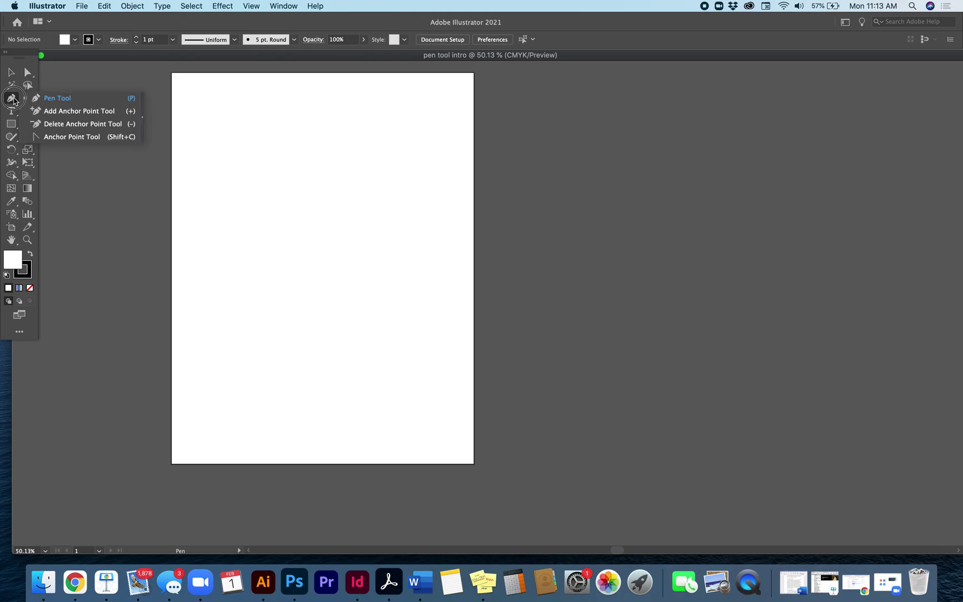
mouse_move(14, 100)
left_mouse_down()
mouse_move(52, 100)
mouse_move(54, 140)
mouse_move(41, 105)
mouse_move(9, 98)
left_mouse_up()
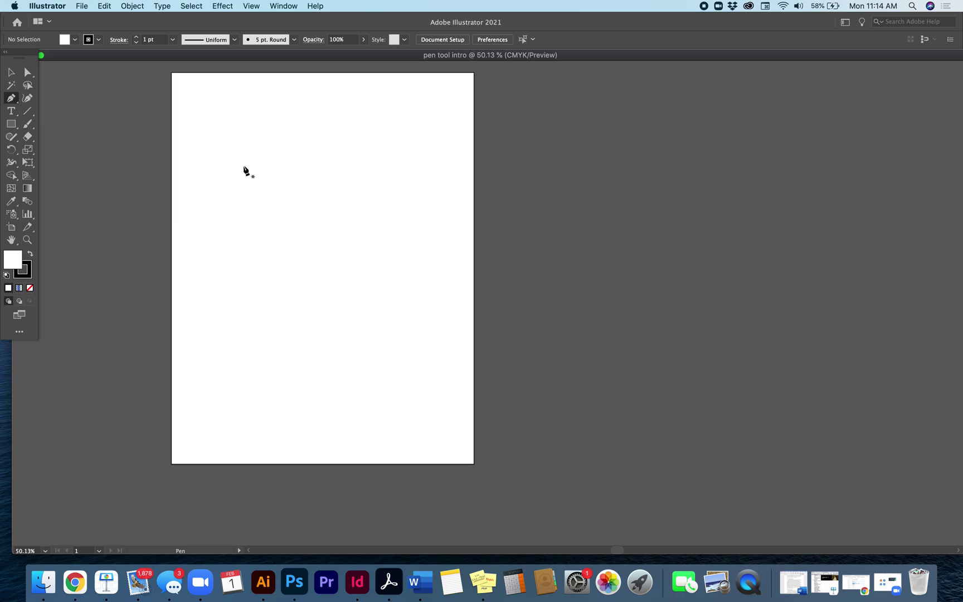
Step: Switch to System Preferences and open the Accessibility settings
left_click(12, 5)
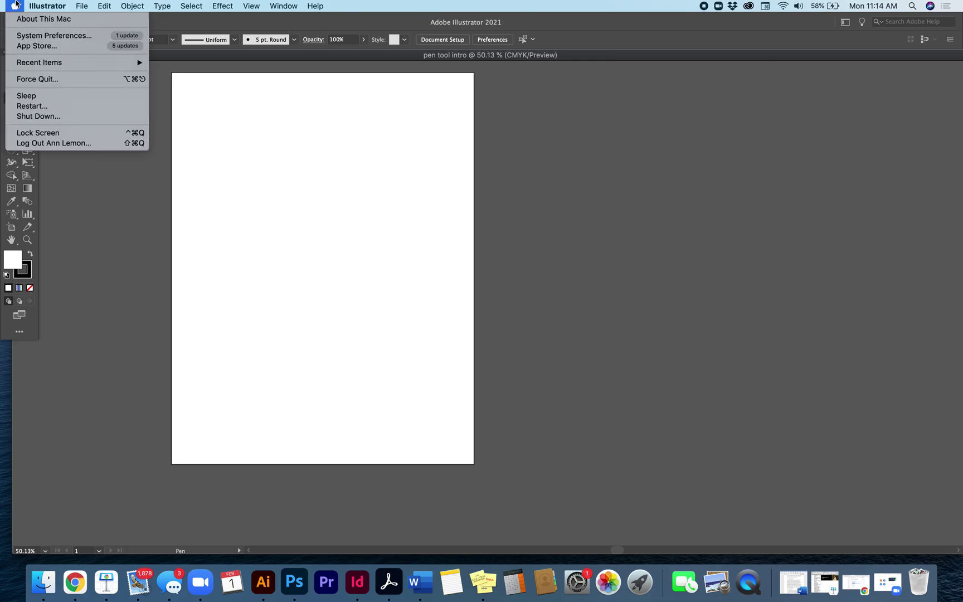
left_click(23, 36)
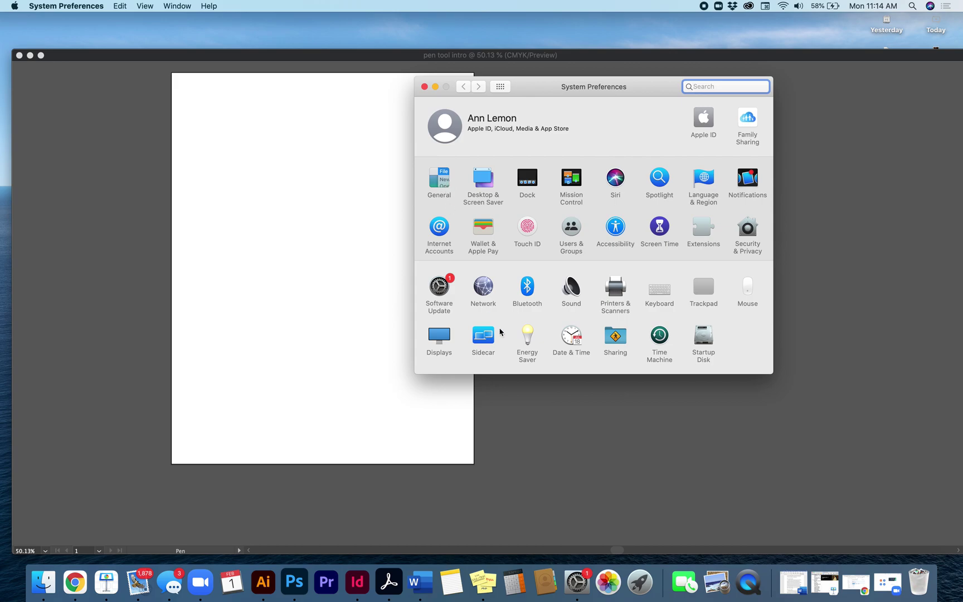
left_click(614, 229)
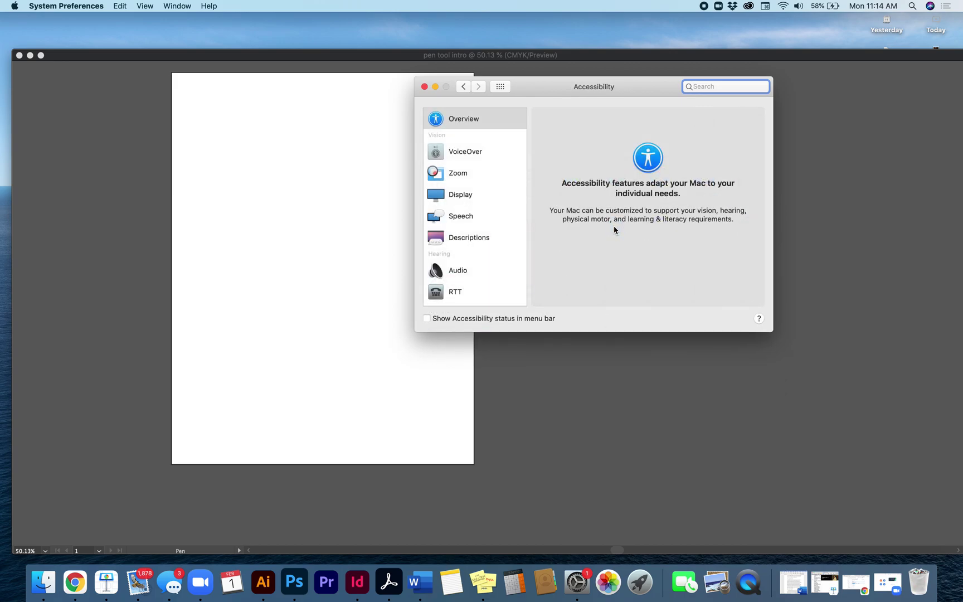
Step: Look through the Zoom and Pointer Control settings in Accessibility for a cursor size option
left_click(457, 178)
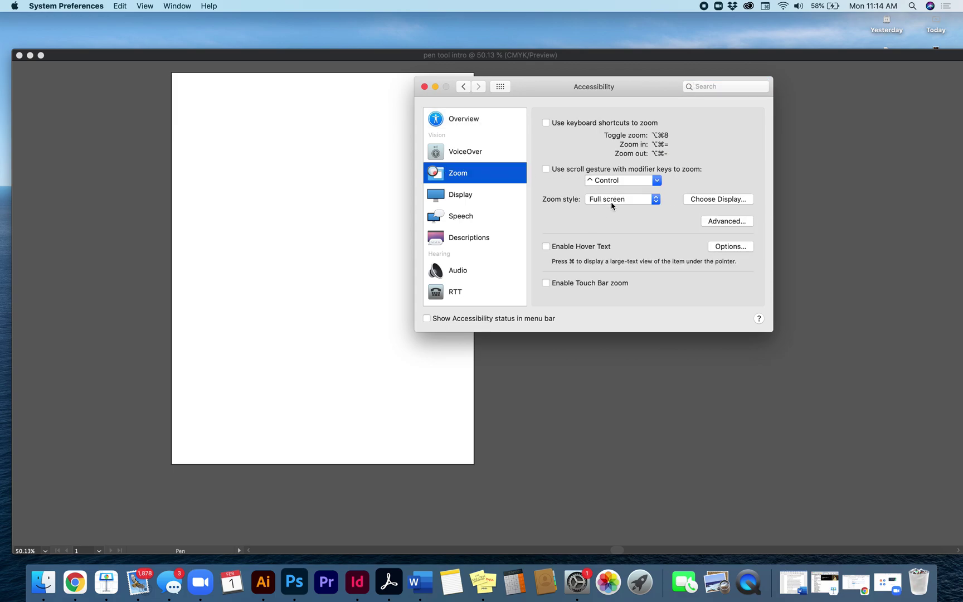
left_click(611, 203)
left_click(612, 196)
scroll(471, 211, "down", 2)
scroll(471, 212, "down", 8)
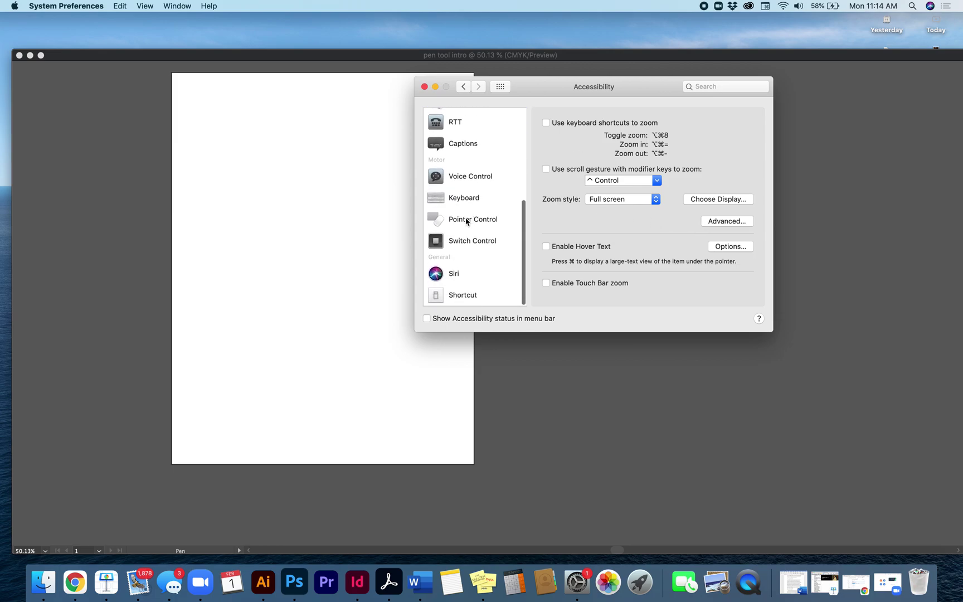
left_click(466, 220)
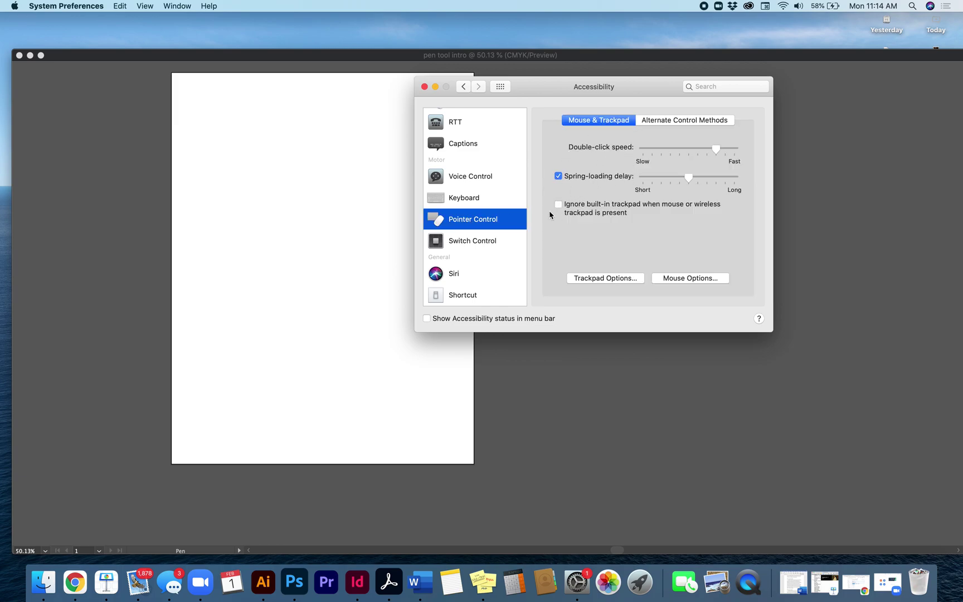
scroll(474, 212, "down", 2)
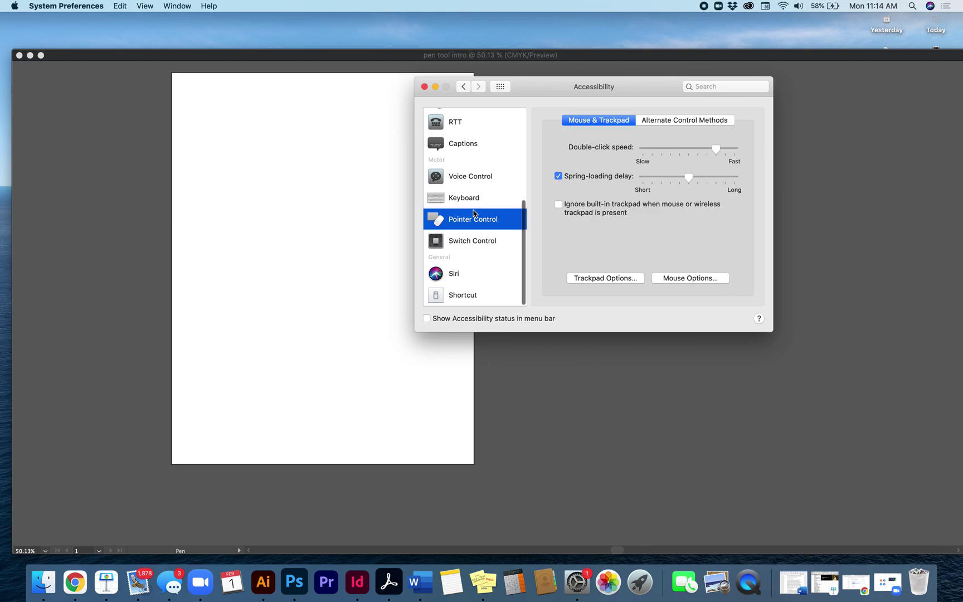
scroll(472, 217, "up", 5)
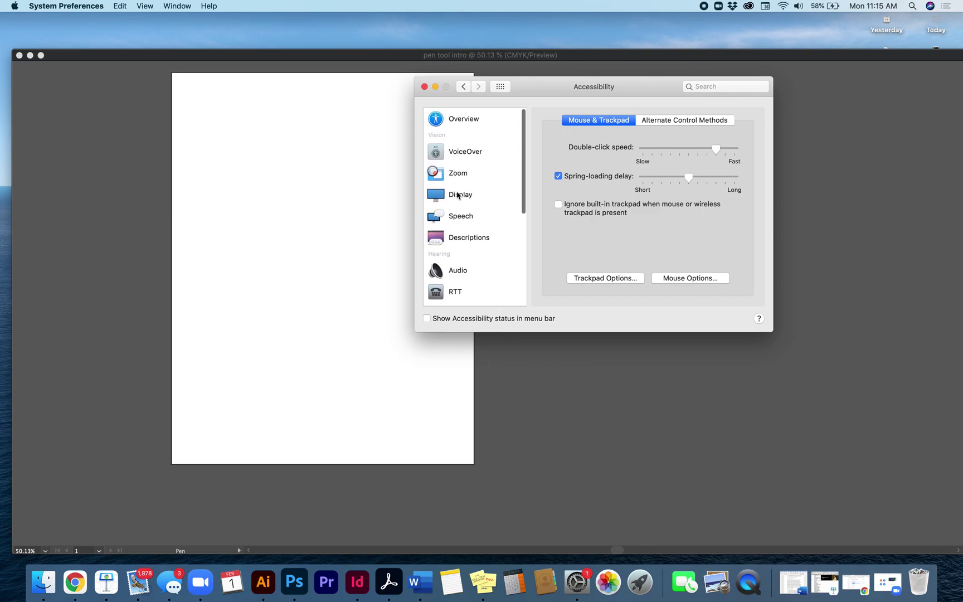
Step: Enlarge the mouse cursor to about three quarters of its size range in the Accessibility Display settings, and close System Preferences
left_click(457, 195)
left_click(638, 122)
left_click_drag(610, 180, 702, 183)
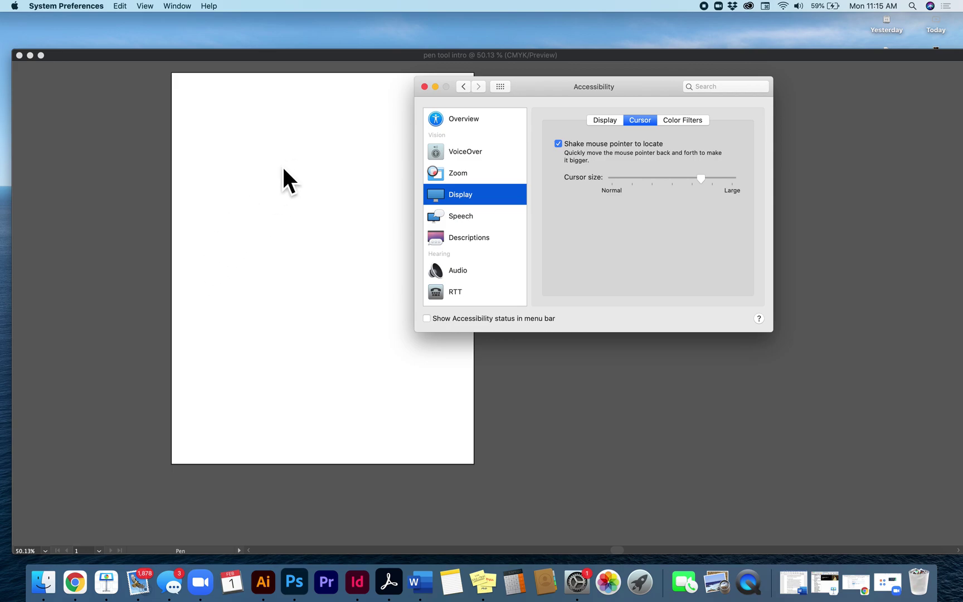
left_click(425, 86)
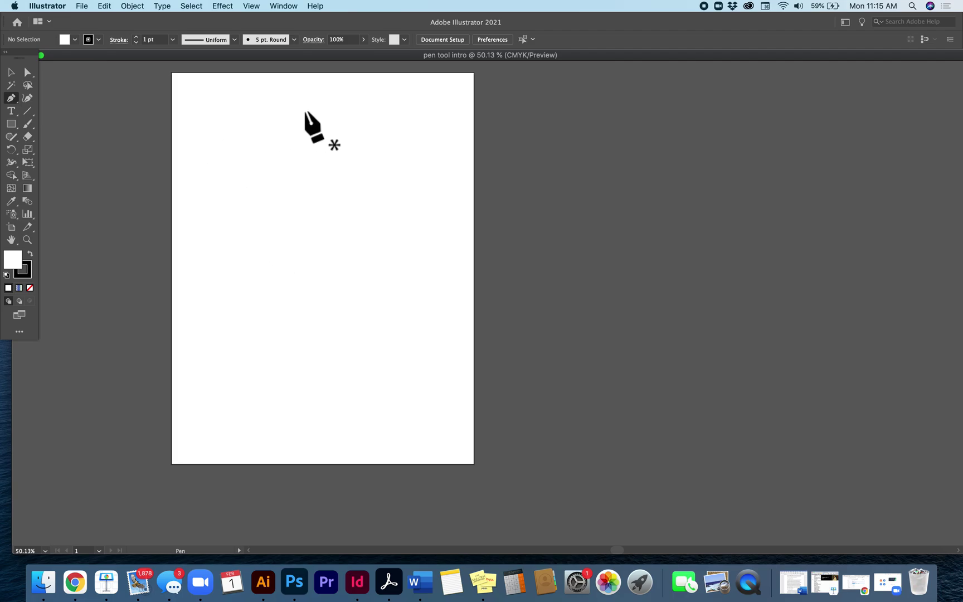
Step: Draw an open path of four straight segments with the Pen tool, starting near the artboard's upper left and ending near its centre
left_click(219, 162)
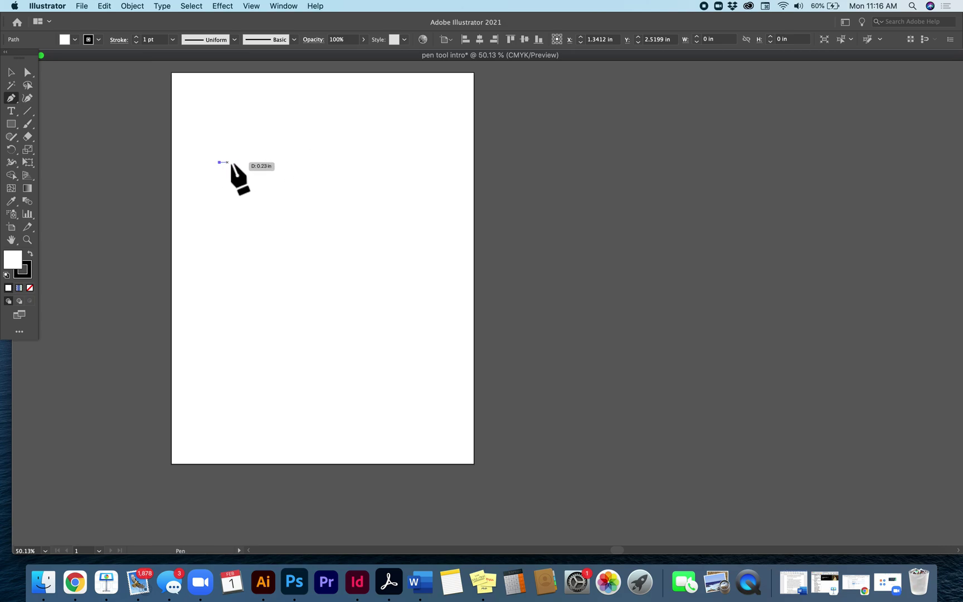
left_click(391, 157)
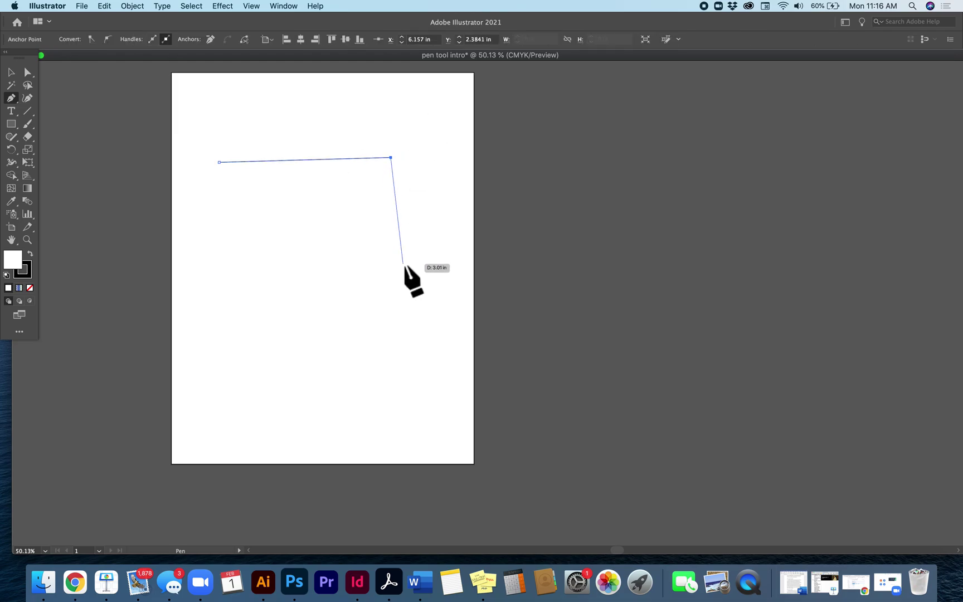
left_click(316, 329)
left_click(319, 234)
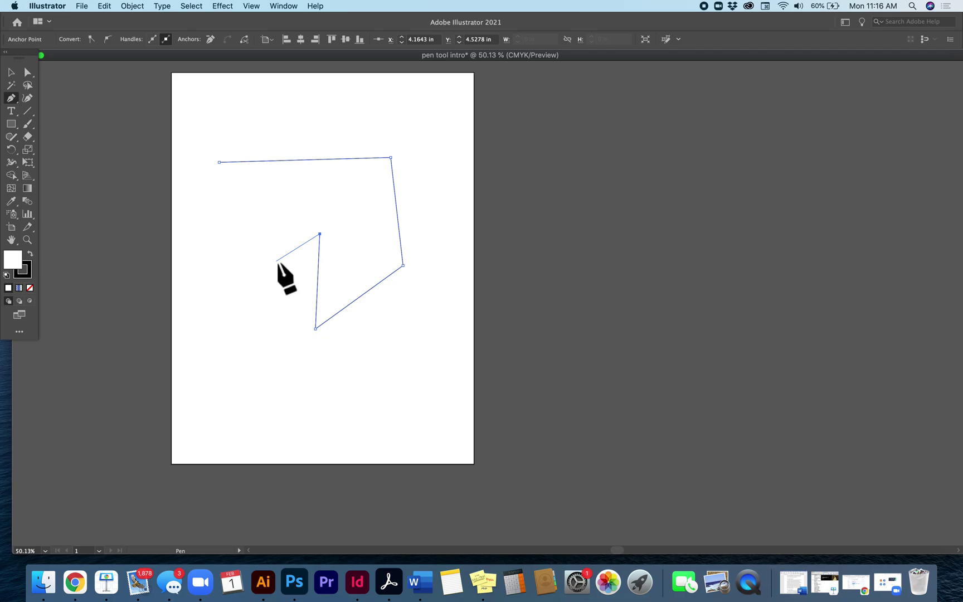
key("Escape")
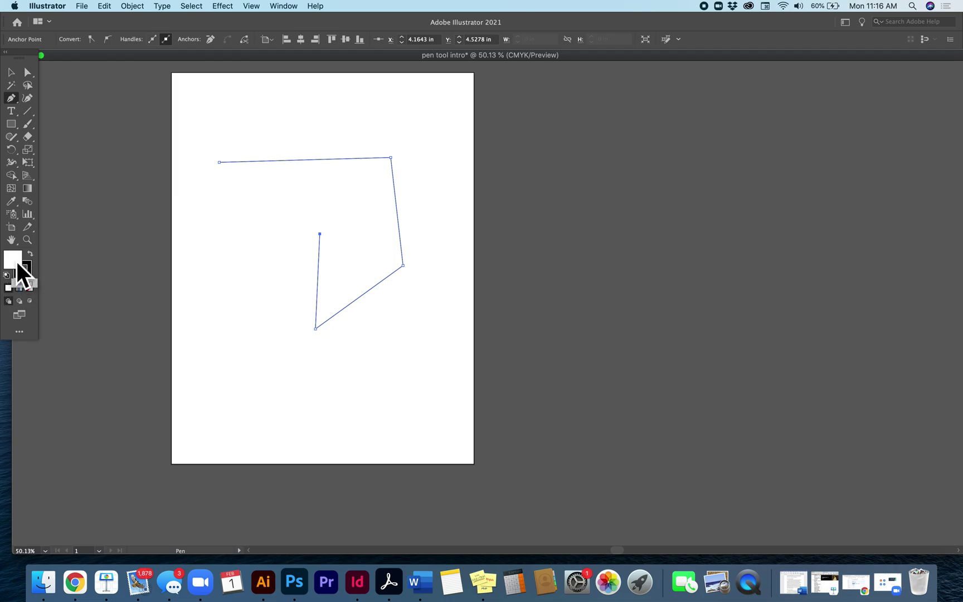
Step: Set the path's fill to None, keep its black stroke, and deselect the path
left_click(31, 289)
left_click(28, 269)
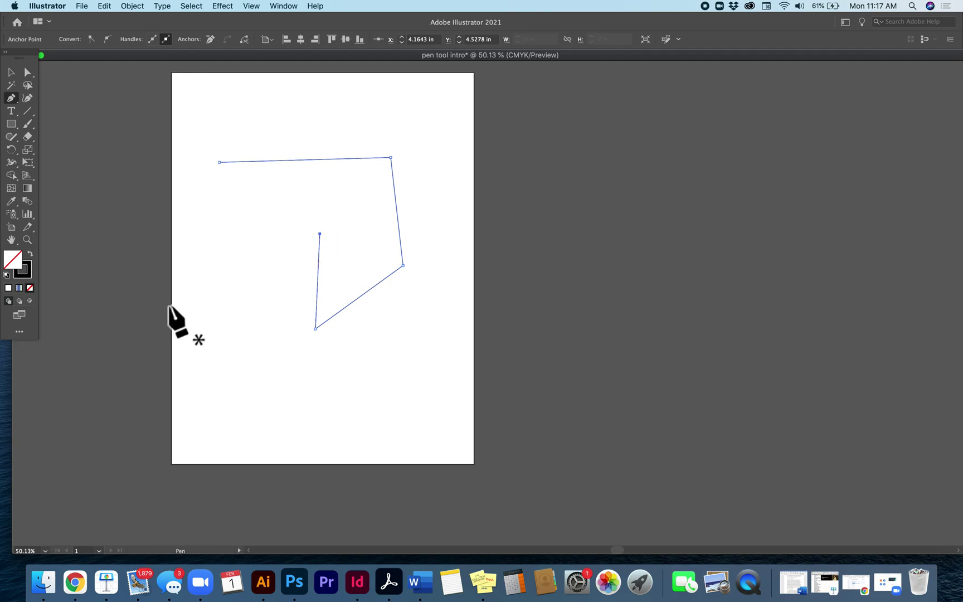
left_click(14, 73)
left_click(154, 214)
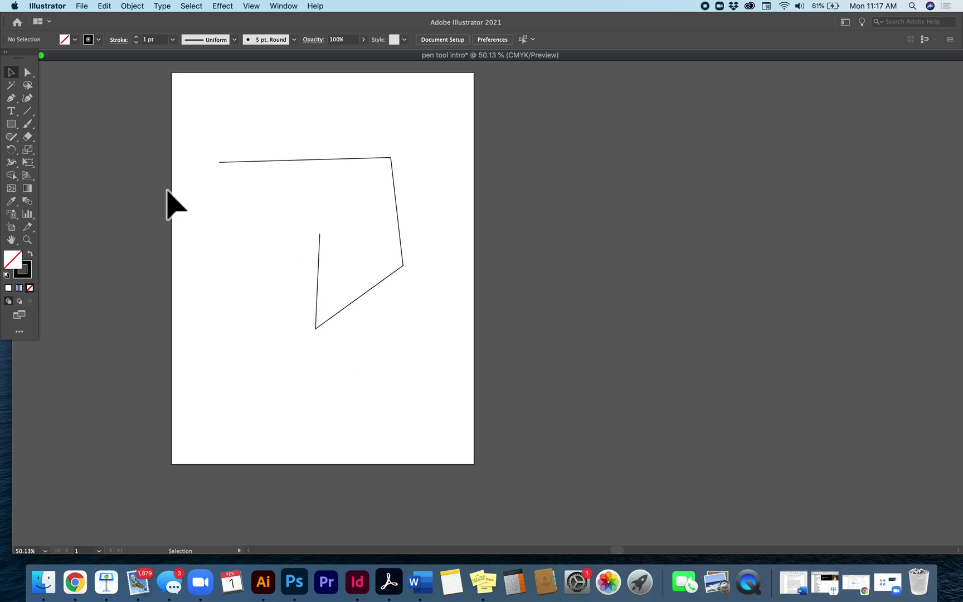
Step: Move the path's rightmost anchor point up to about X 6.75 in, Y 4.54 in with the Direct Selection tool
left_click(29, 73)
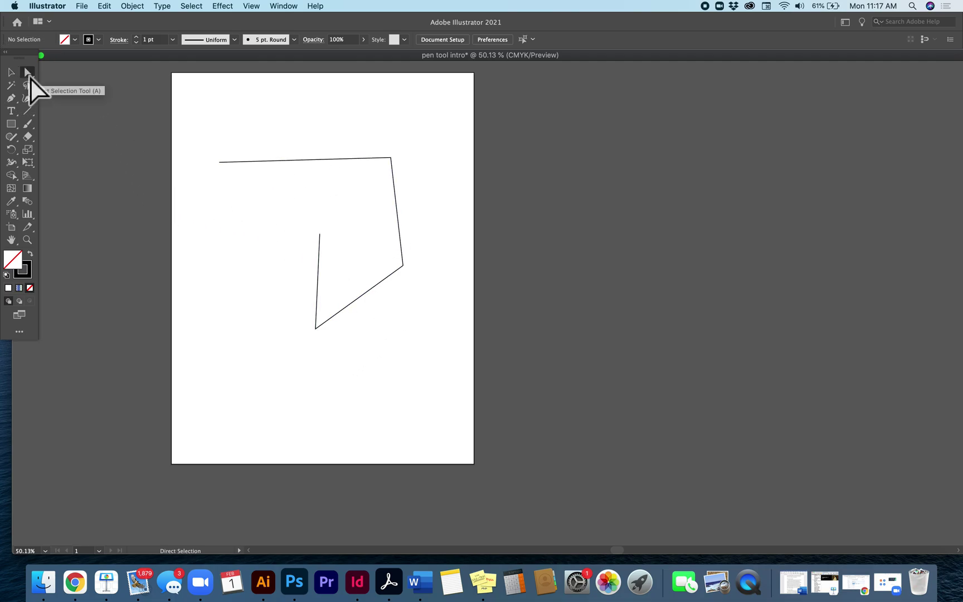
left_click(245, 164)
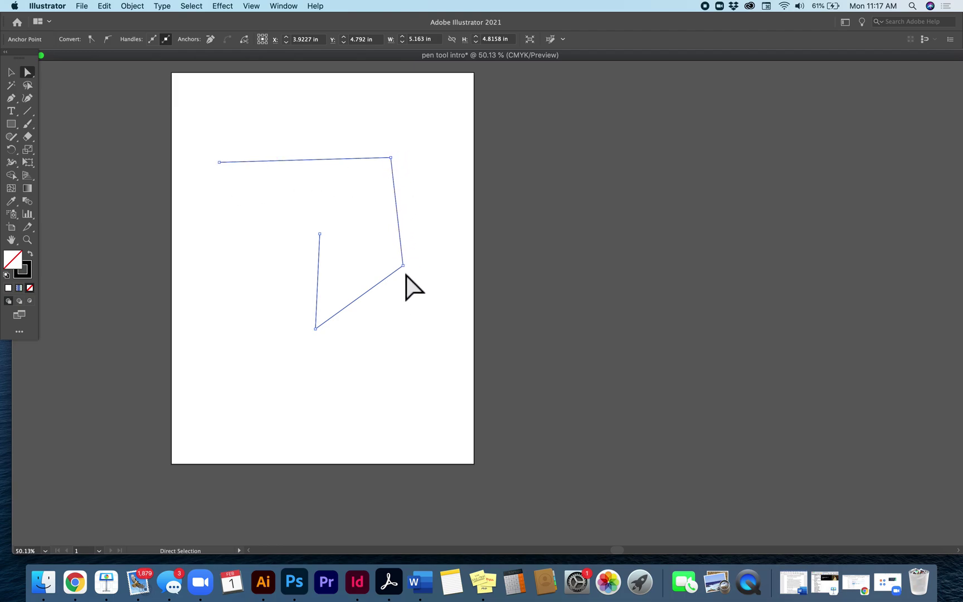
left_click_drag(405, 268, 411, 234)
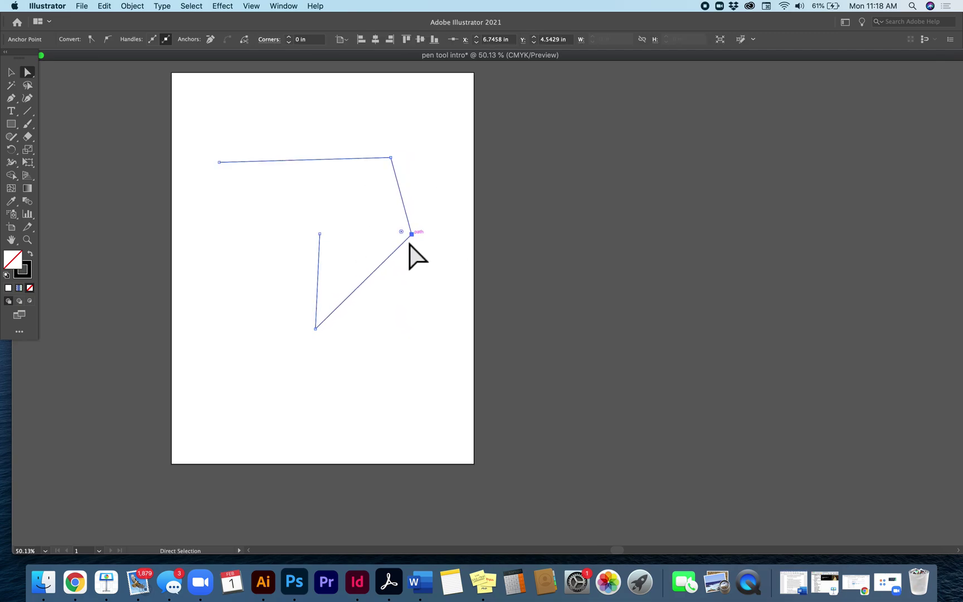
Step: Move the path's inner endpoint to about X 1.21 in, Y 4.39 in, and fill the path with bright yellow
left_click_drag(319, 232, 215, 229)
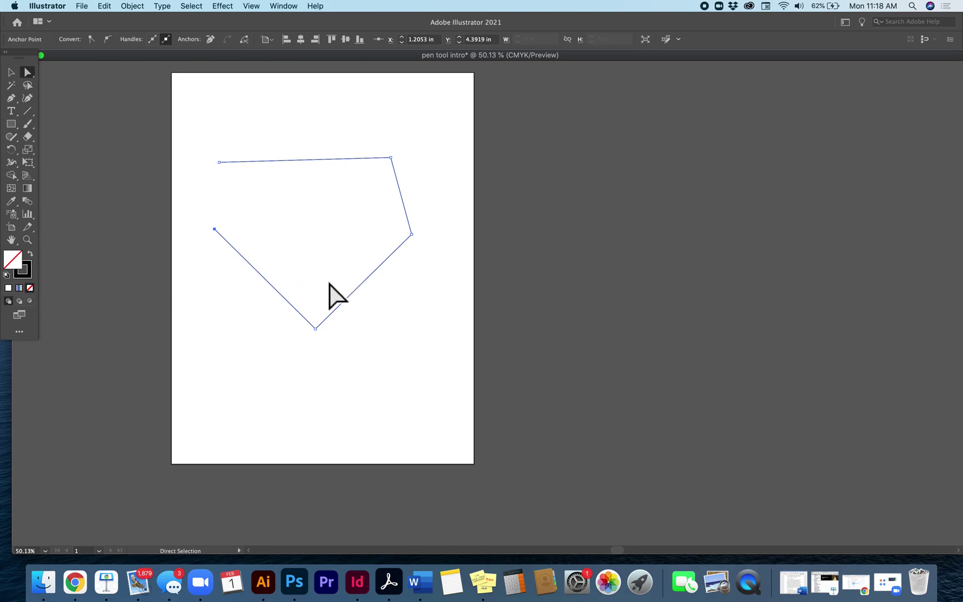
double_click(22, 267)
left_click(434, 289)
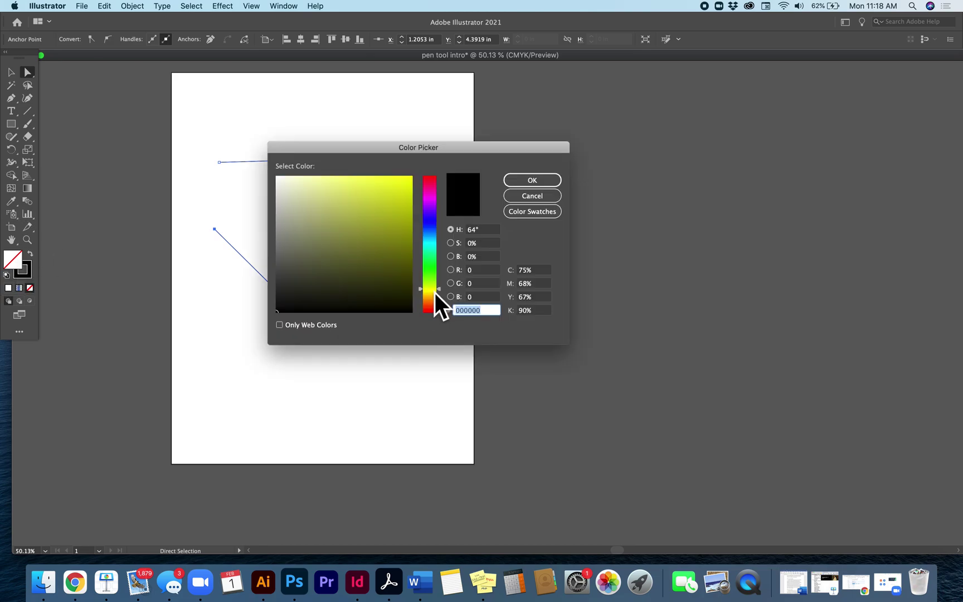
left_click(411, 179)
left_click(535, 180)
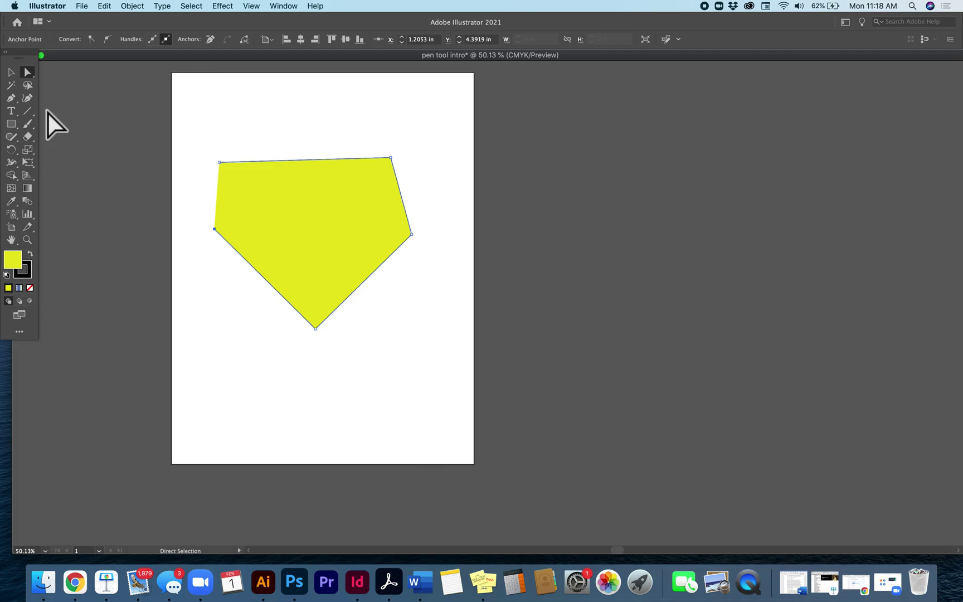
left_click(16, 76)
left_click(124, 164)
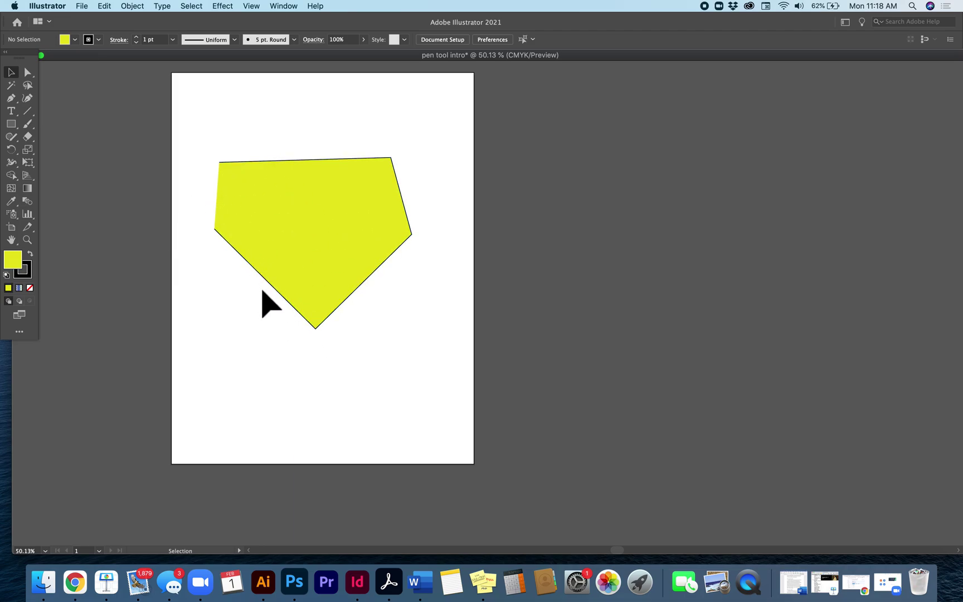
Step: Set the yellow path's fill to None, keeping its black stroke, and deselect it
left_click(30, 288)
left_click(260, 218)
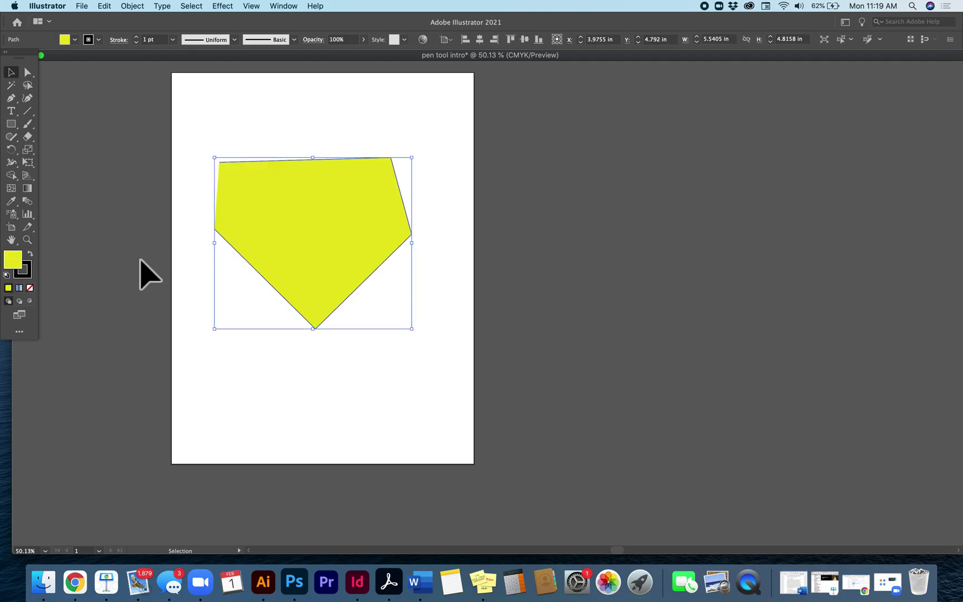
left_click(30, 288)
left_click(123, 248)
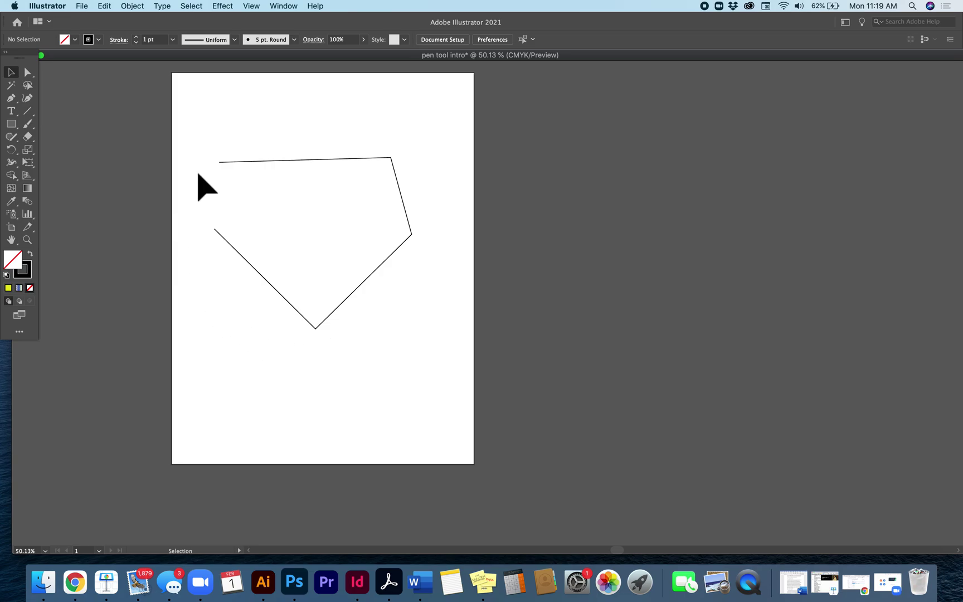
Step: Examine the open path in Outline view and return to Preview
left_click(252, 5)
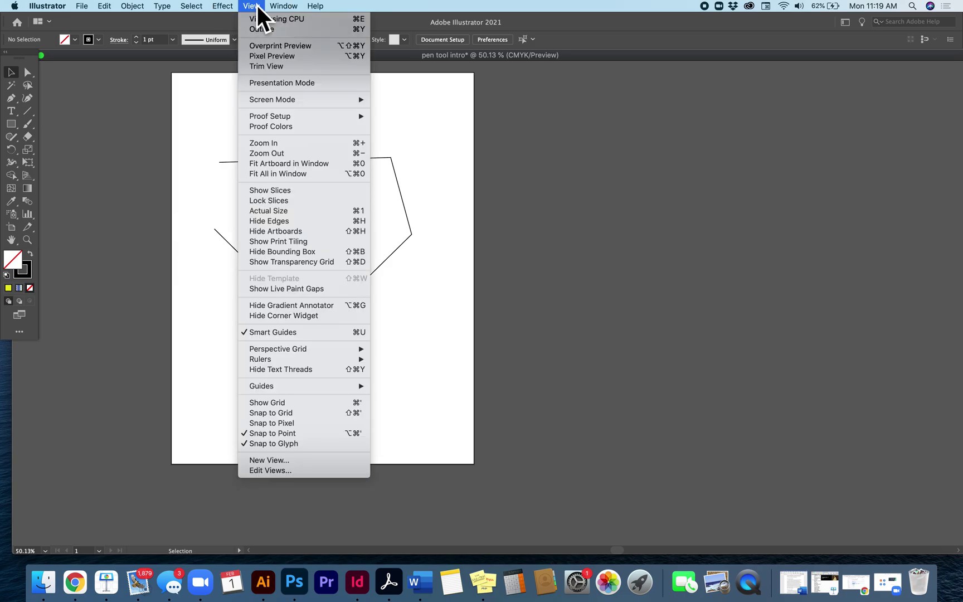
left_click(256, 32)
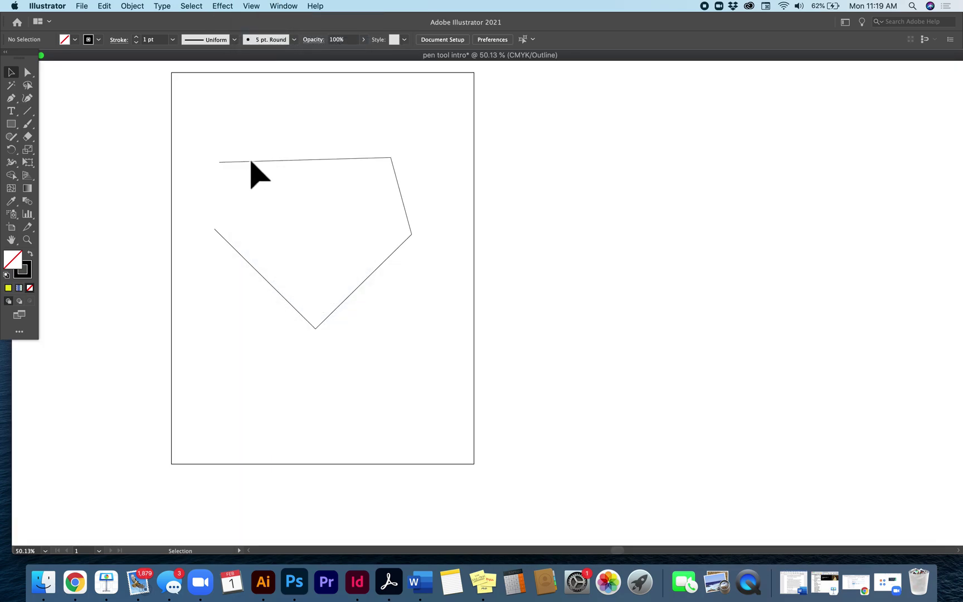
left_click(252, 162)
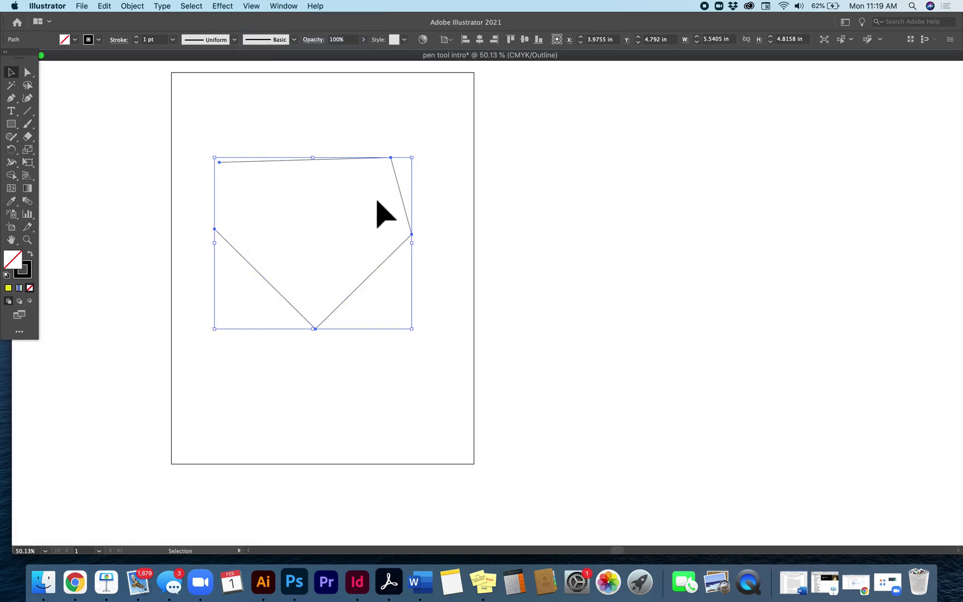
left_click(459, 250)
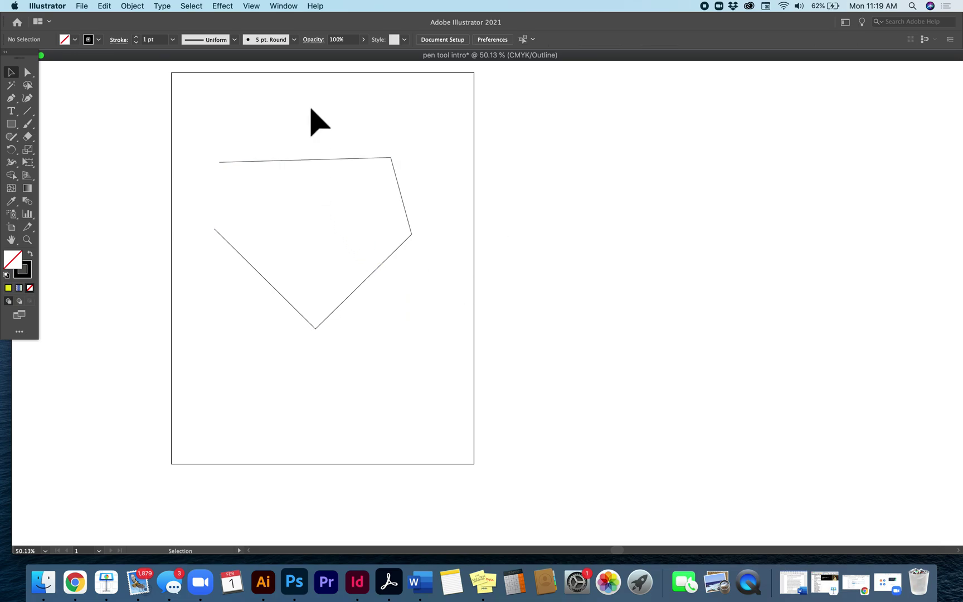
left_click(251, 8)
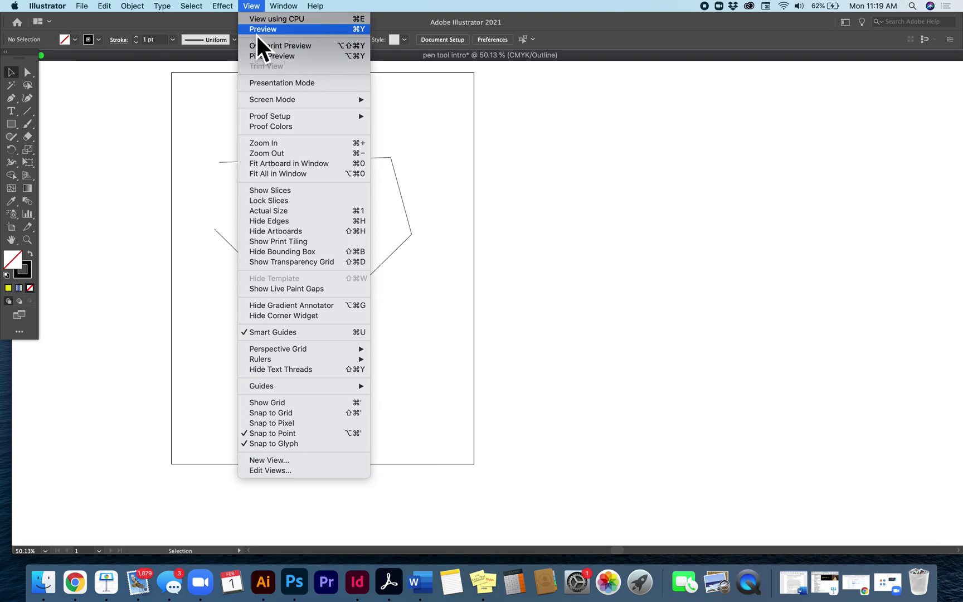
left_click(256, 28)
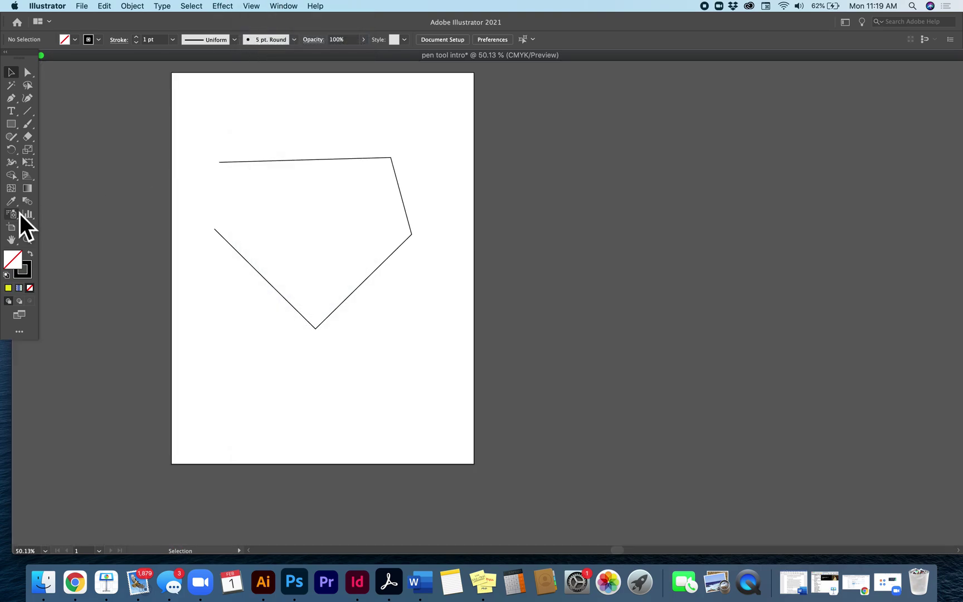
Step: Draw a rectangle about 3.77 in by 1.56 in near the artboard's bottom edge and swap its fill and stroke to make it solid black
left_click(12, 125)
mouse_move(234, 406)
left_mouse_down()
mouse_move(380, 470)
mouse_move(369, 467)
left_mouse_up()
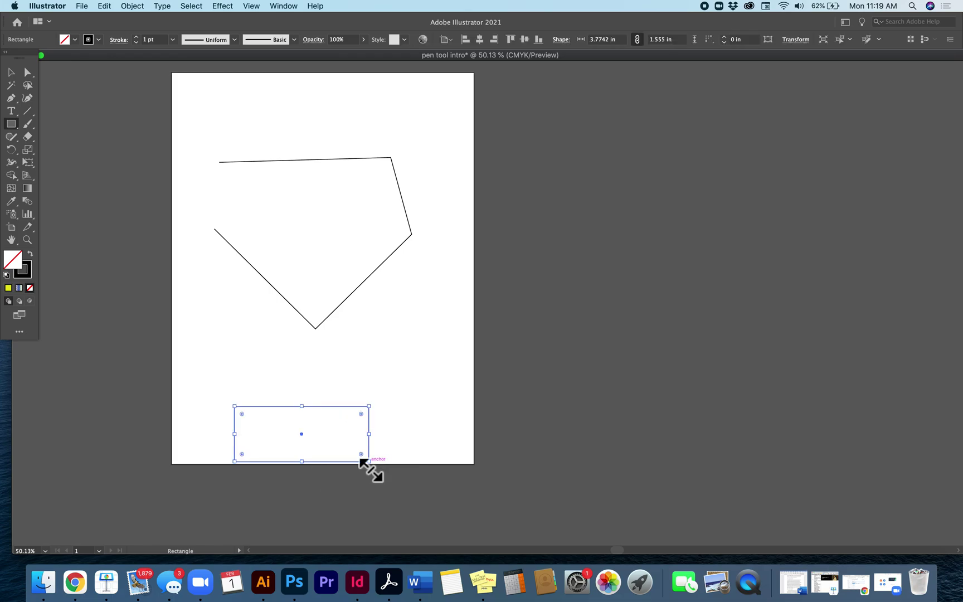
left_click(30, 254)
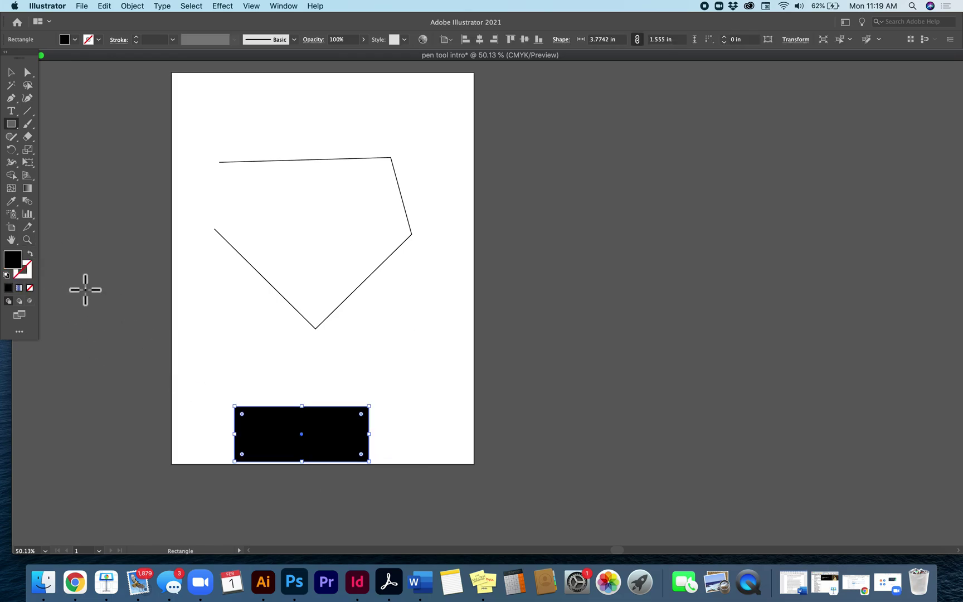
Step: Move the black rectangle up and left to just below the open path, and deselect it
left_click(15, 76)
left_click(95, 275)
left_click_drag(253, 409, 211, 345)
left_click(326, 452)
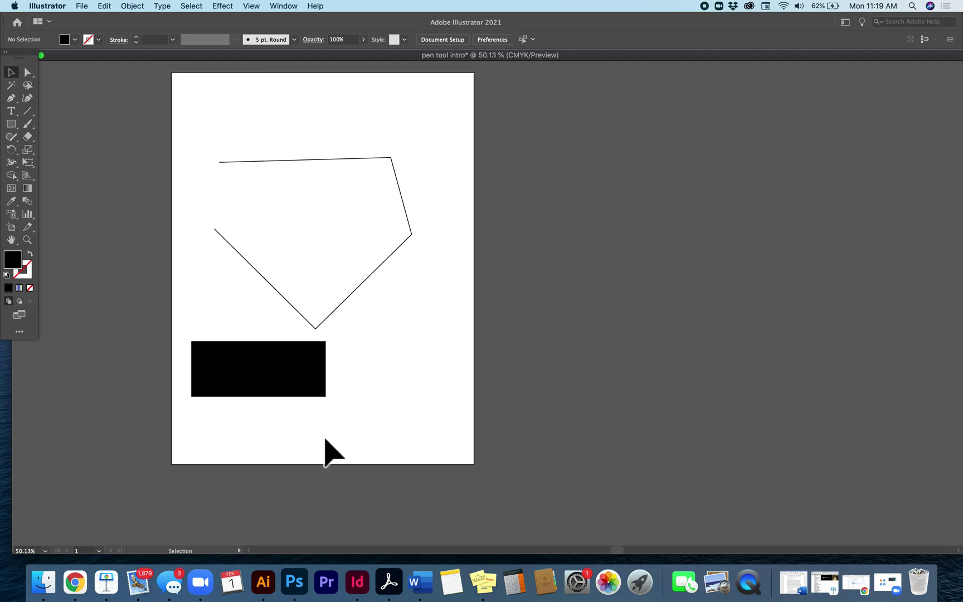
Step: Swap the open path's fill and stroke to give it a black fill and no stroke, and deselect it
left_click(327, 317)
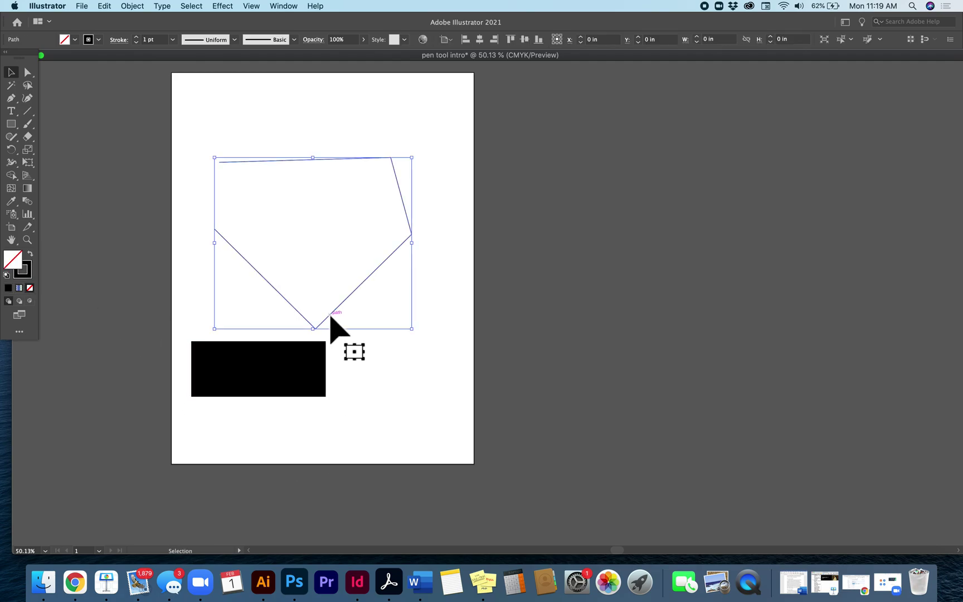
left_click(31, 254)
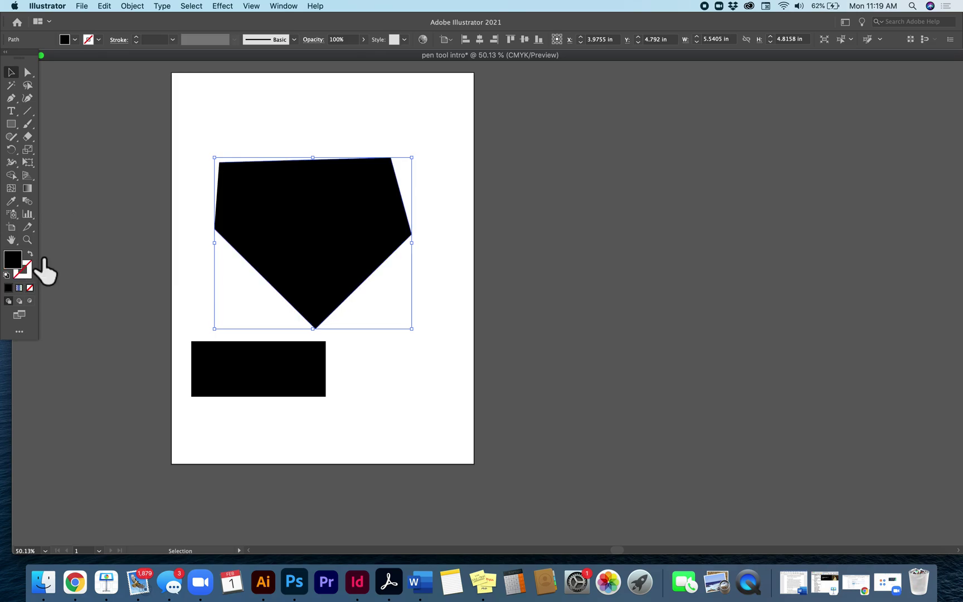
left_click(131, 238)
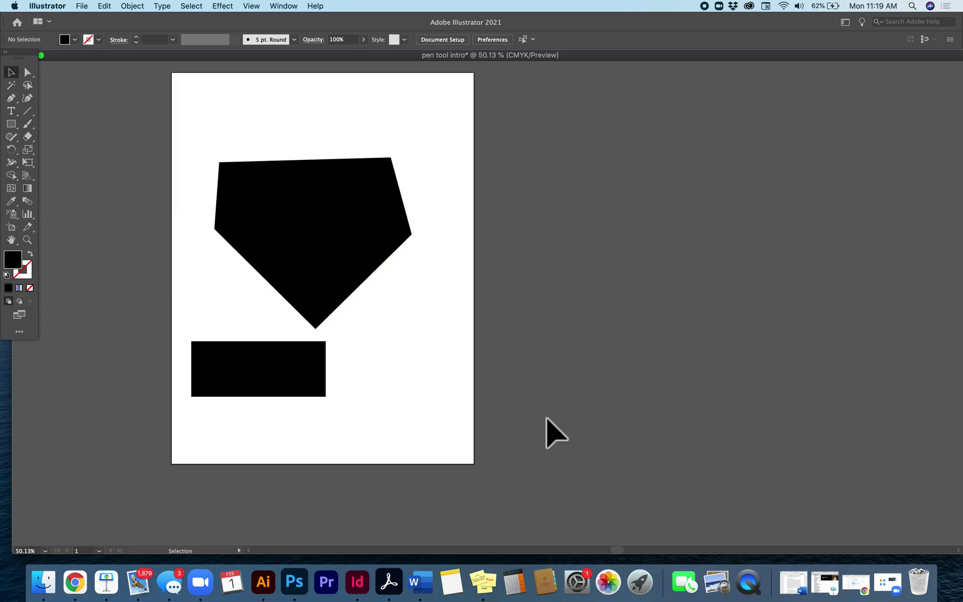
Step: Compare the two black shapes' underlying paths in Outline view and return to Preview
left_click(256, 5)
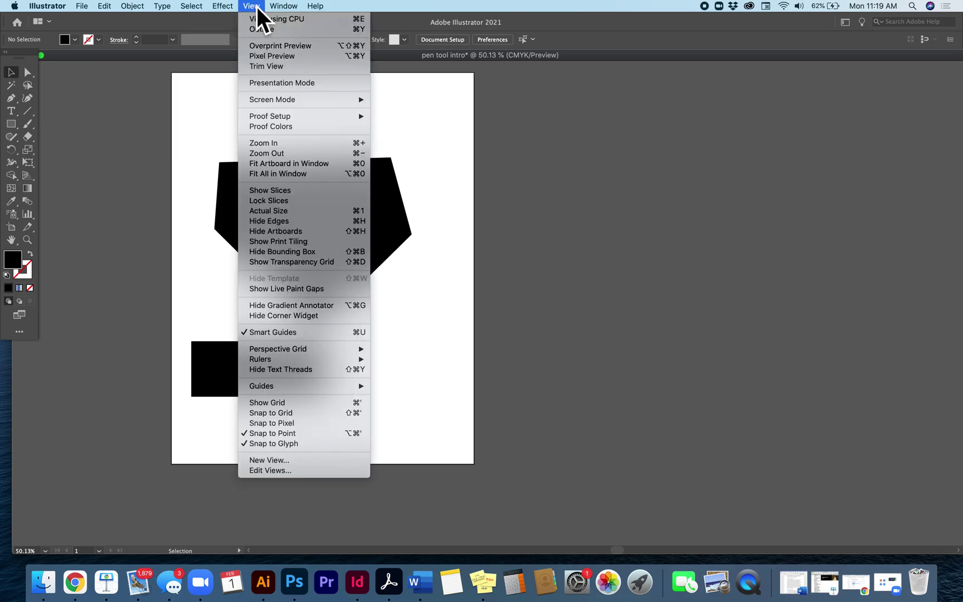
left_click(261, 28)
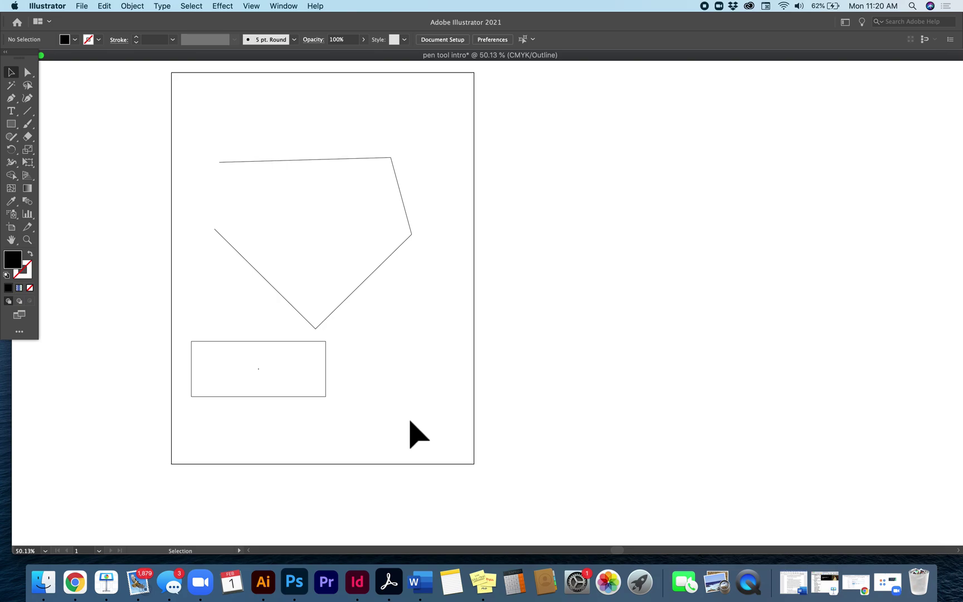
left_click(256, 9)
left_click(258, 31)
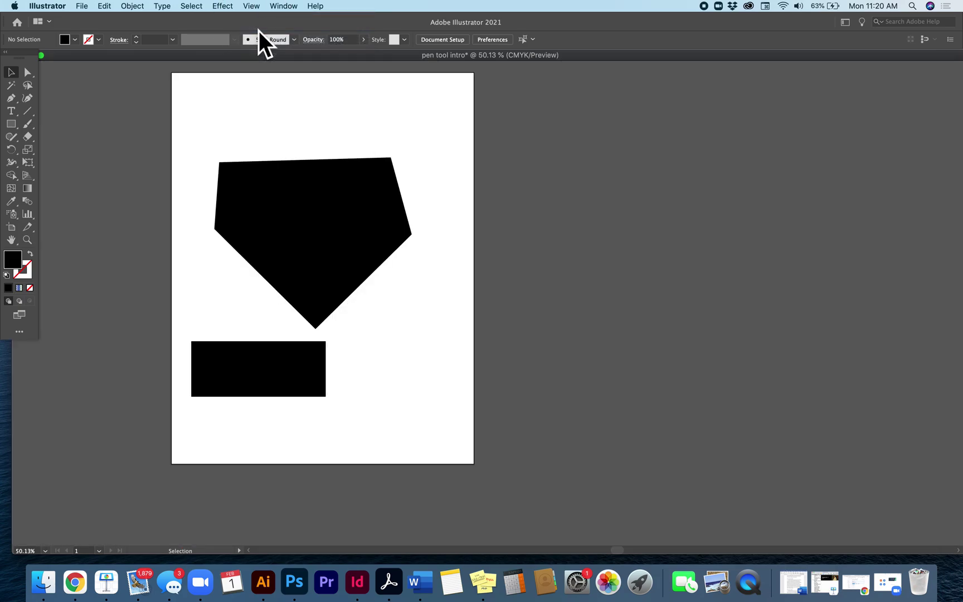
Step: Delete the black rectangle and swap the remaining path's fill and stroke back to no fill with a black stroke
left_click(239, 359)
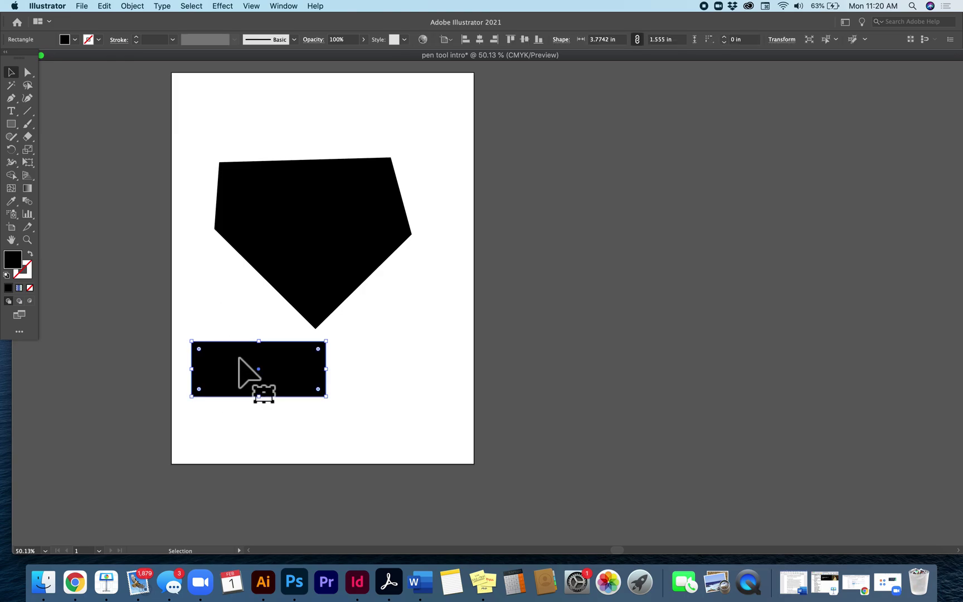
key("Delete")
left_click(285, 241)
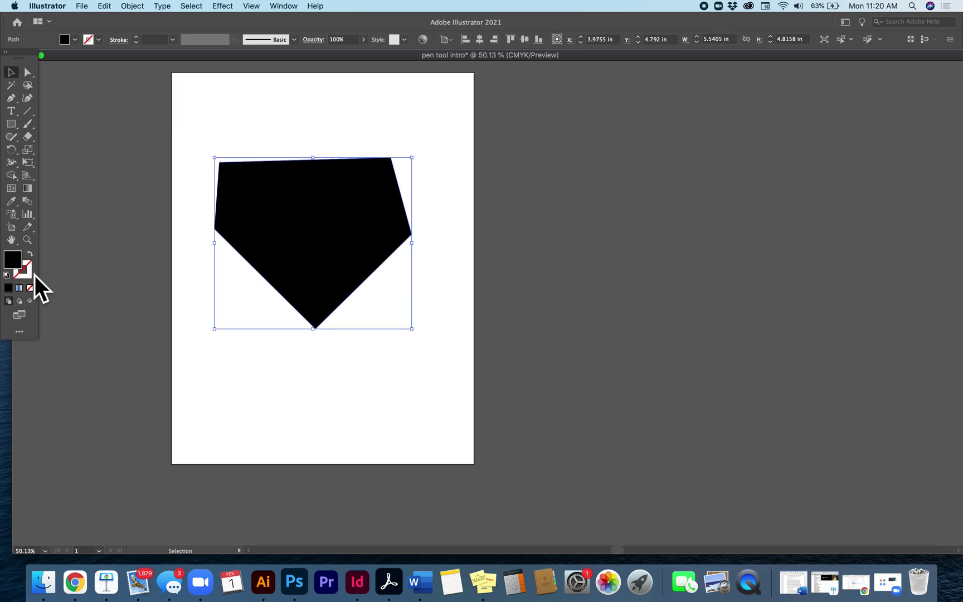
left_click(31, 254)
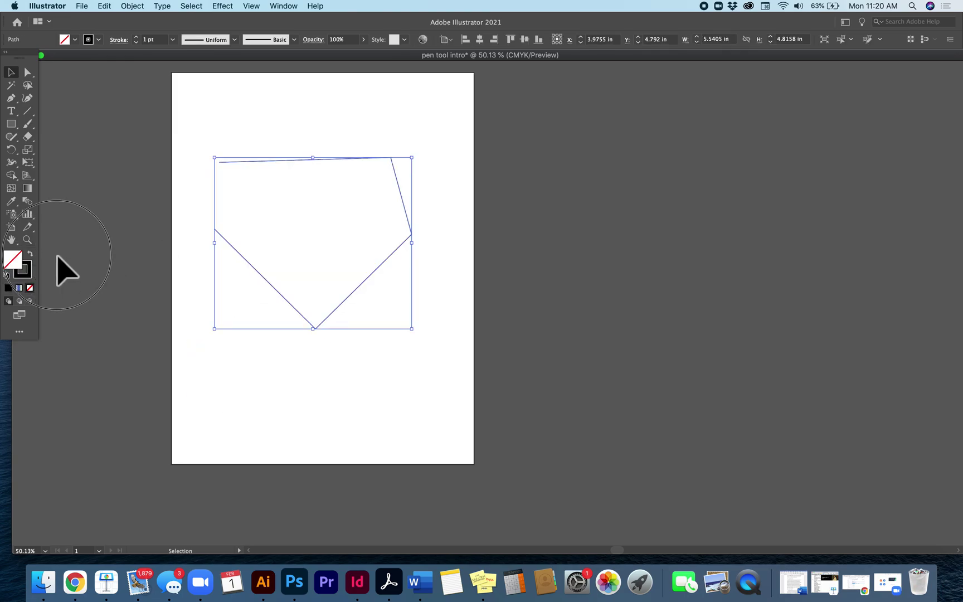
left_click(115, 273)
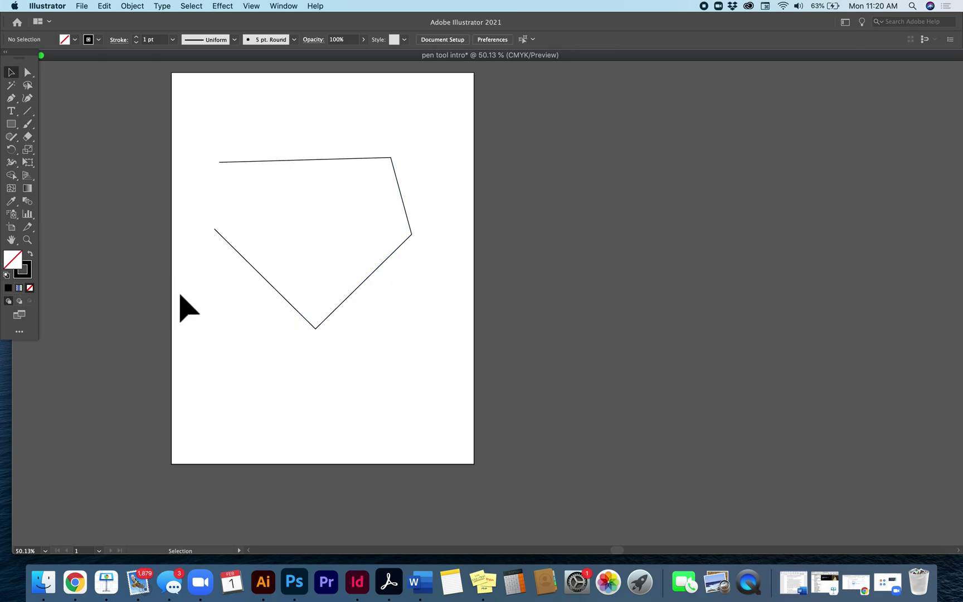
Step: Continue the path from its upper-left endpoint with the Pen tool through about X 0.31 in, Y 5.58 in, and close it at the other endpoint
left_click(230, 163)
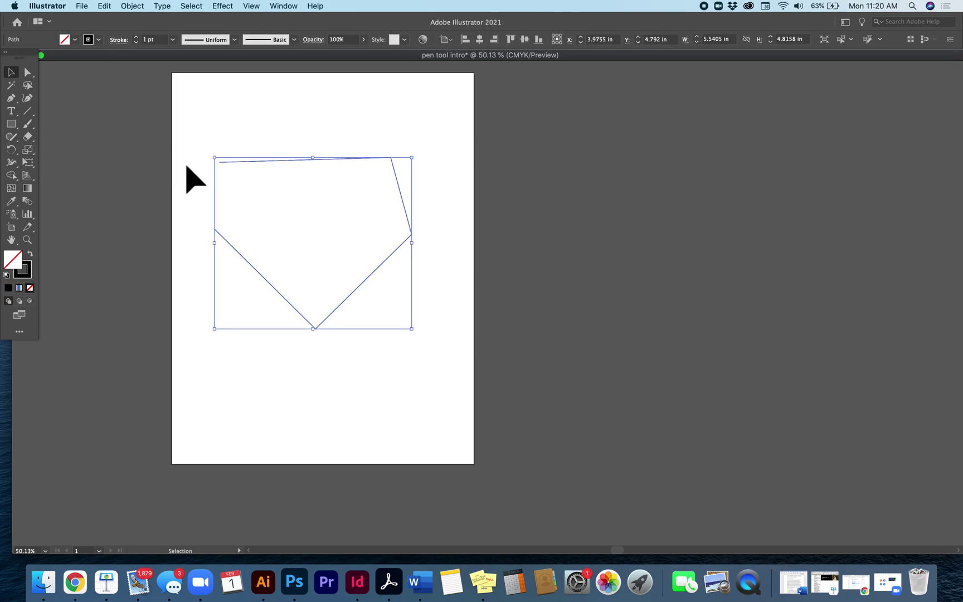
left_click(15, 104)
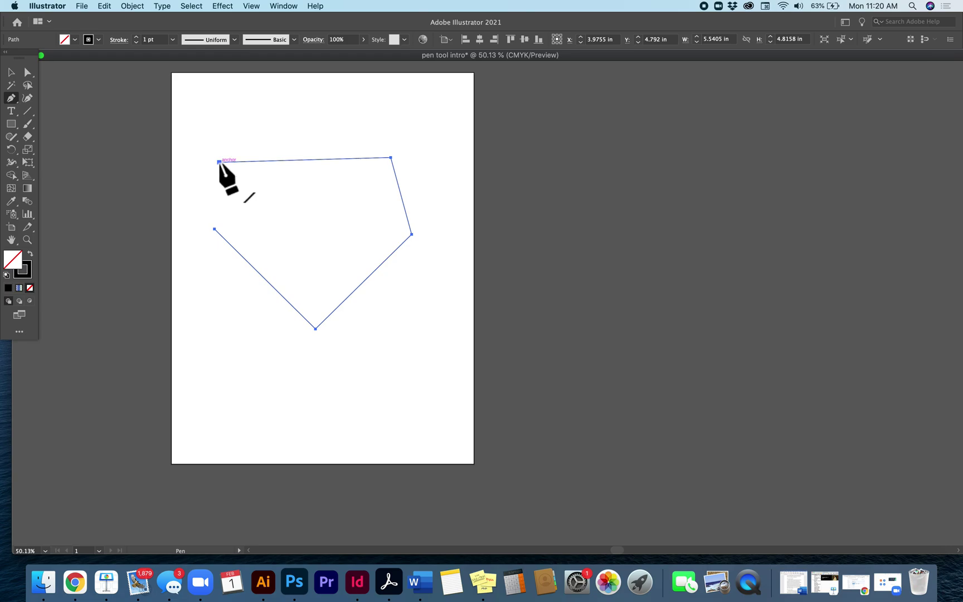
left_click(219, 162)
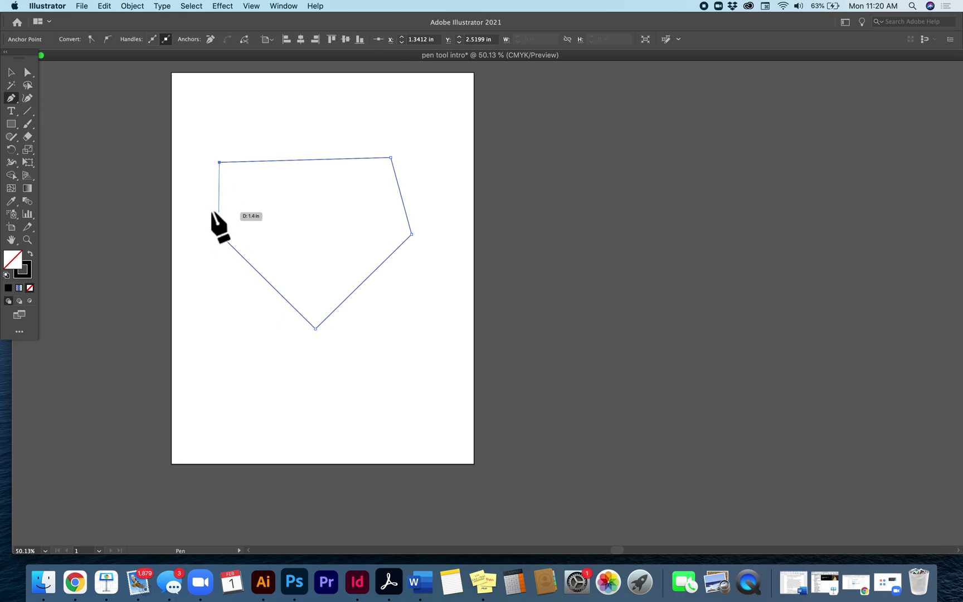
left_click(184, 274, "super")
left_click(182, 271)
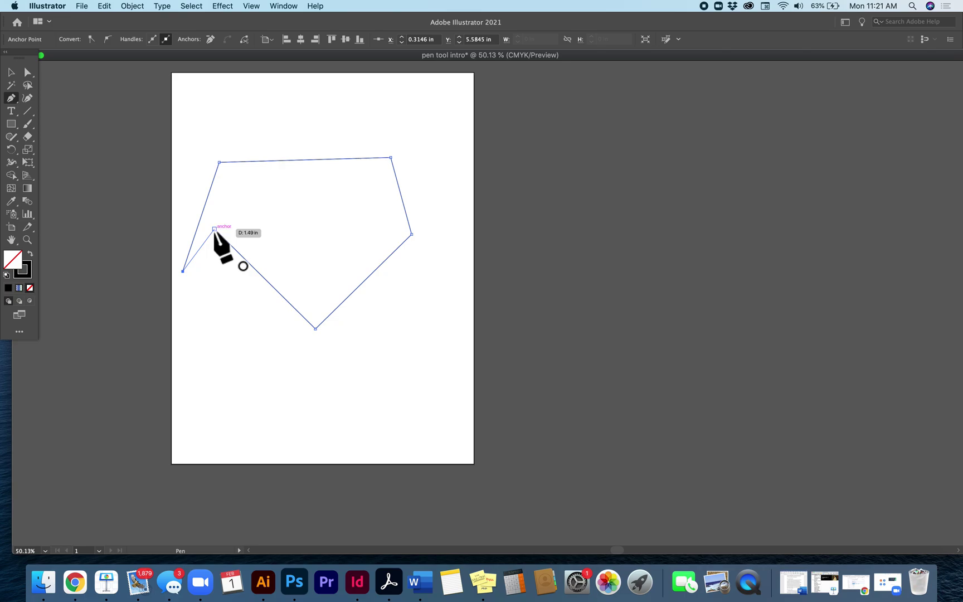
left_click(214, 230)
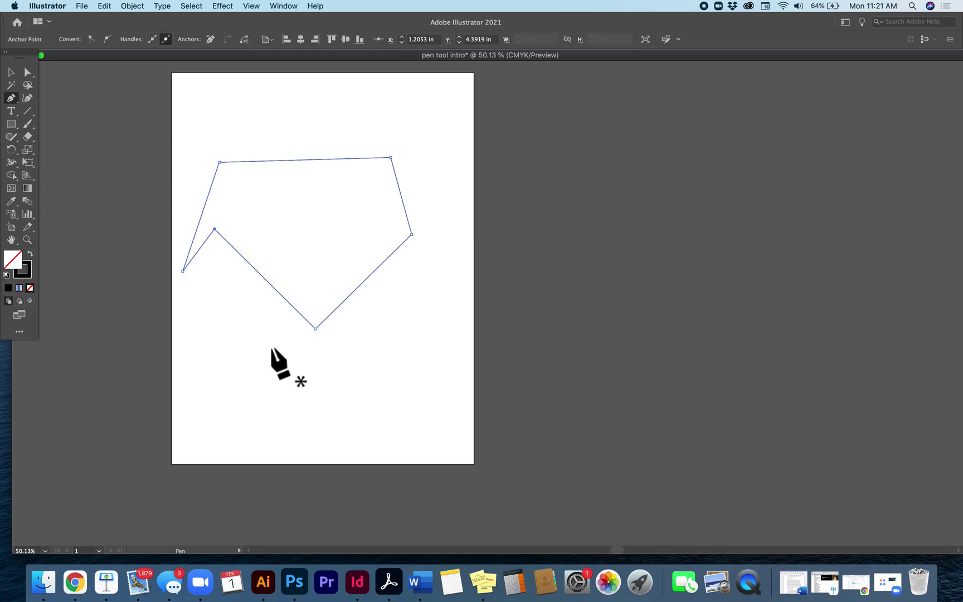
Step: Try drawing a wavy curved path below the closed shape with the Pen tool, and undo it
left_click_drag(225, 390, 237, 338)
left_click_drag(268, 369, 315, 382)
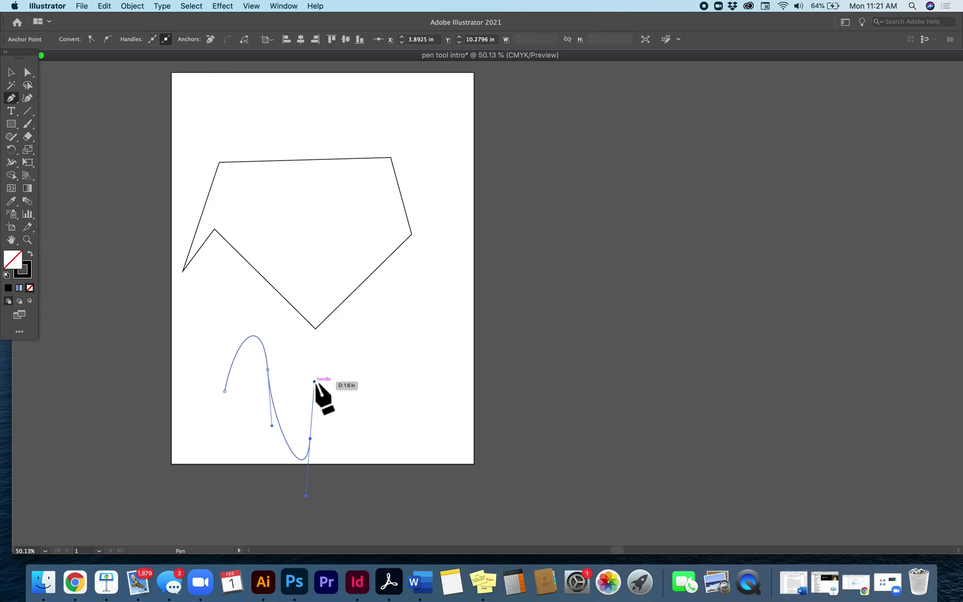
key("super+z")
key("super+z")
key("super+z")
Step: Delete the closed path from the artboard
left_click(11, 69)
left_click_drag(204, 159, 281, 258)
key("Delete")
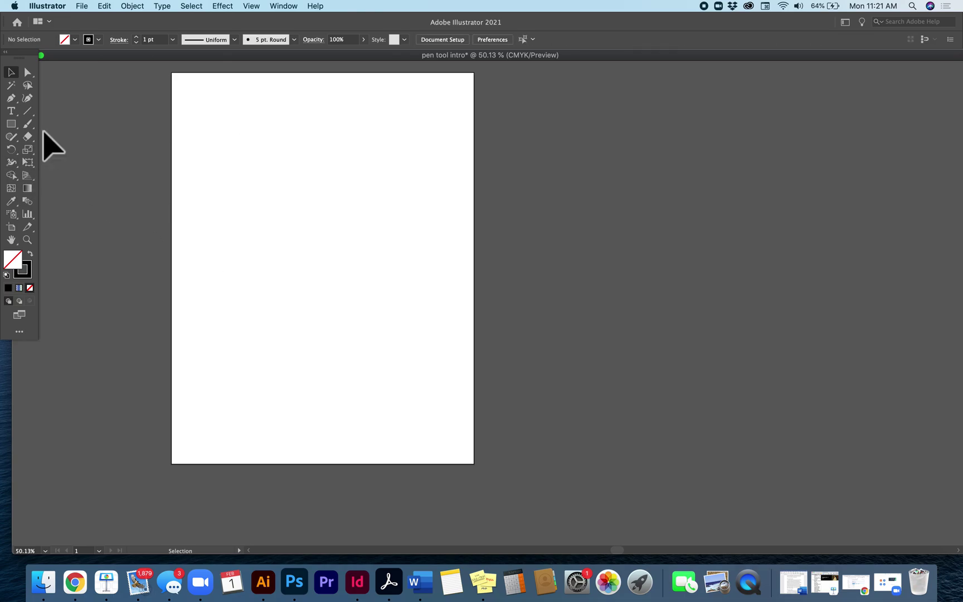
Step: Draw the upper outline of a heart with straight Pen tool segments, starting at about X 1.18 in, Y 2.52 in and forming both lobes
left_click(13, 101)
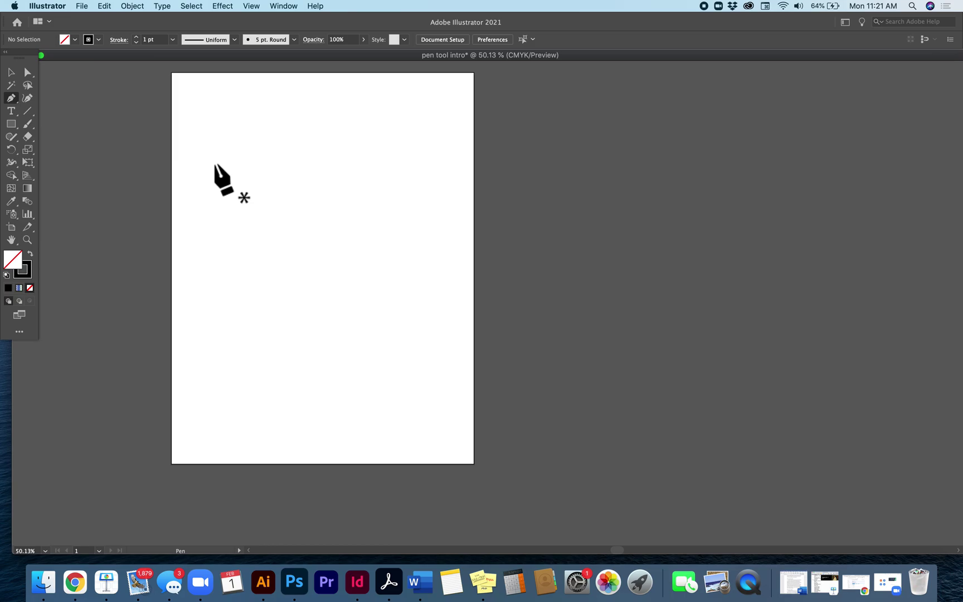
left_click(214, 162)
left_click(236, 137)
left_click(247, 137)
left_click_drag(256, 149, 255, 160)
left_click(258, 167)
left_click(268, 166)
left_click(274, 152)
left_click(285, 135)
left_click(307, 135)
left_click(323, 151)
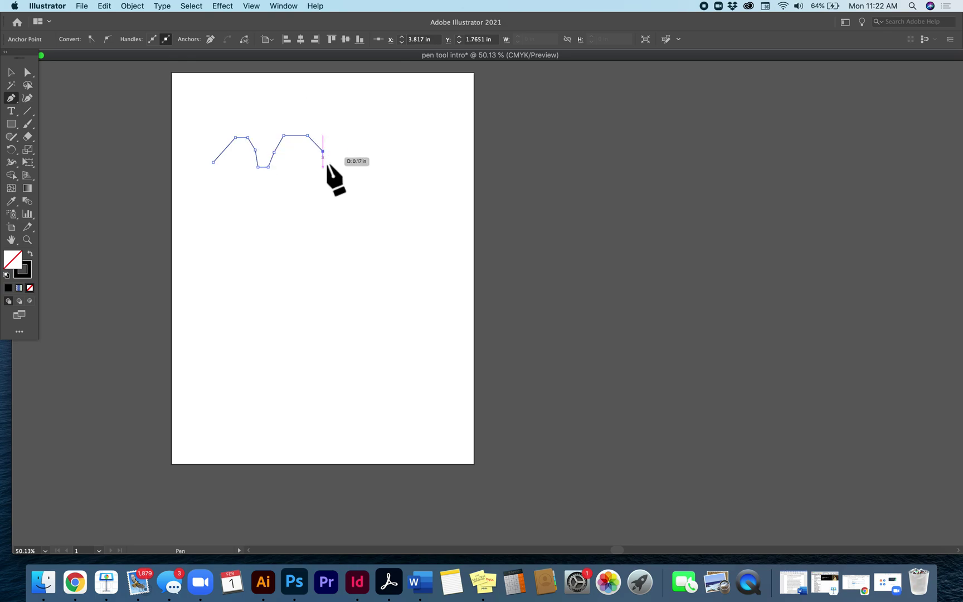
Step: Continue the outline down to the heart's point and up the left side, closing it at the start at about 3.32 by 3.89 in
left_click(331, 177)
left_click(316, 219)
left_click(289, 256)
left_click(268, 274)
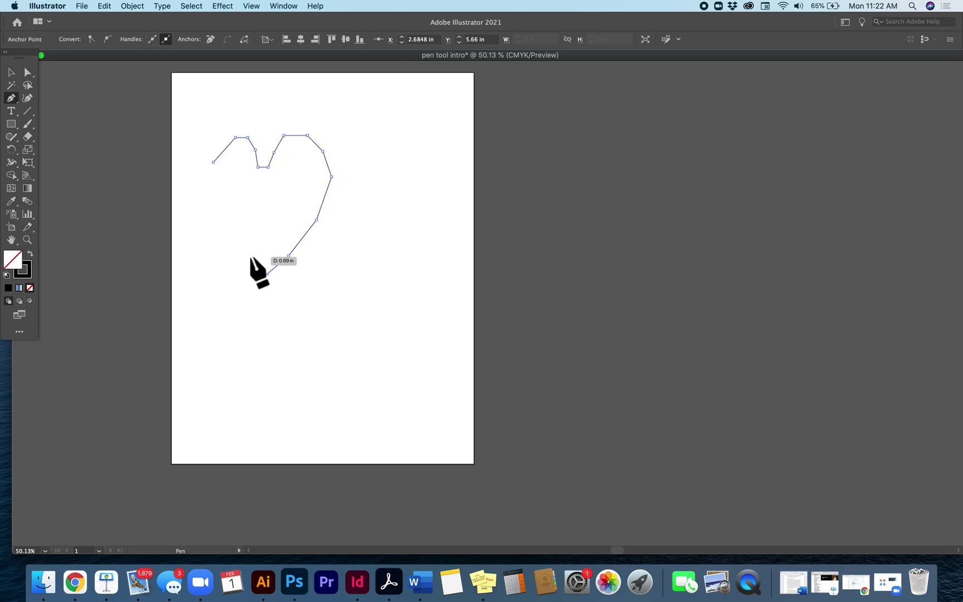
left_click(227, 228)
left_click(218, 211)
left_click(213, 187)
left_click(213, 163)
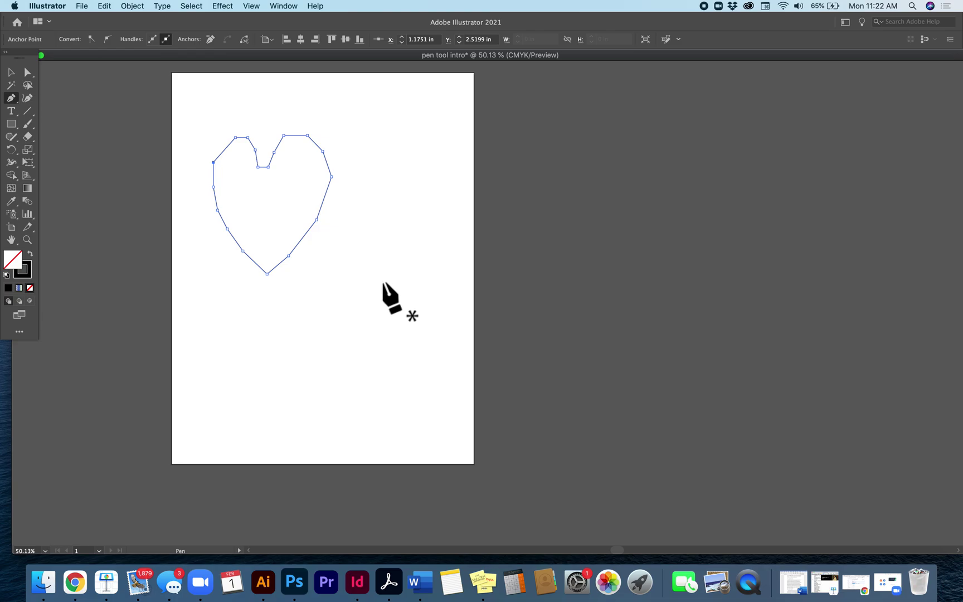
Step: Delete the heart and draw an open five-point straight-segment path with the Pen tool, ending at about X 3.24 in, Y 4.23 in
left_click(15, 77)
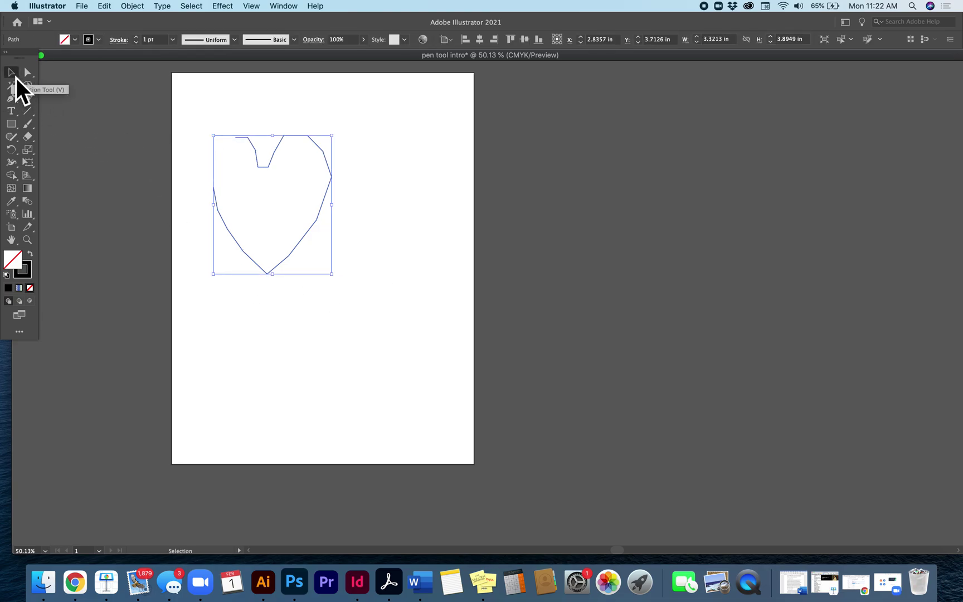
key("BackSpace")
left_click(11, 99)
left_click(197, 151)
left_click(296, 105)
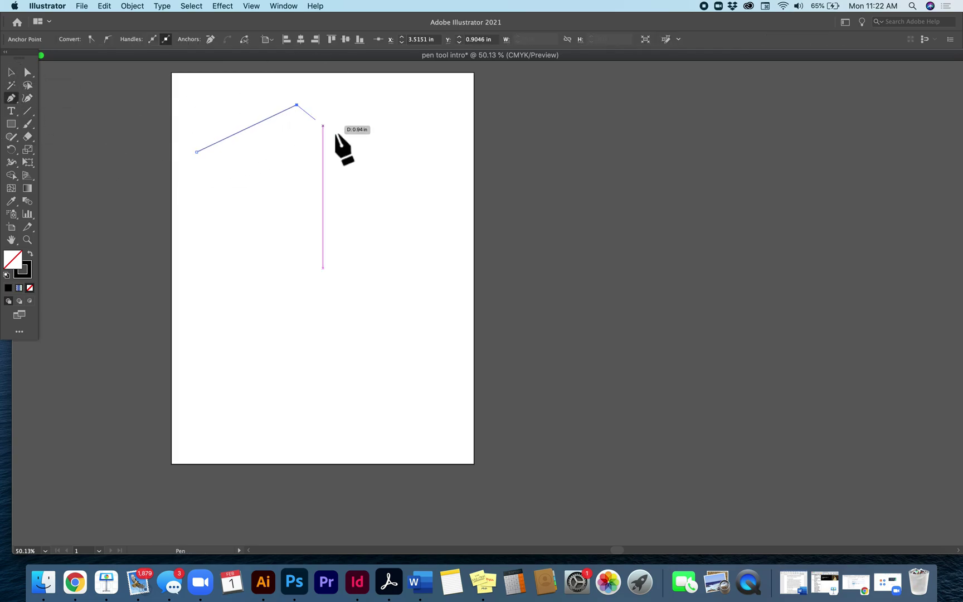
left_click(357, 139)
left_click(340, 223)
left_click(287, 223)
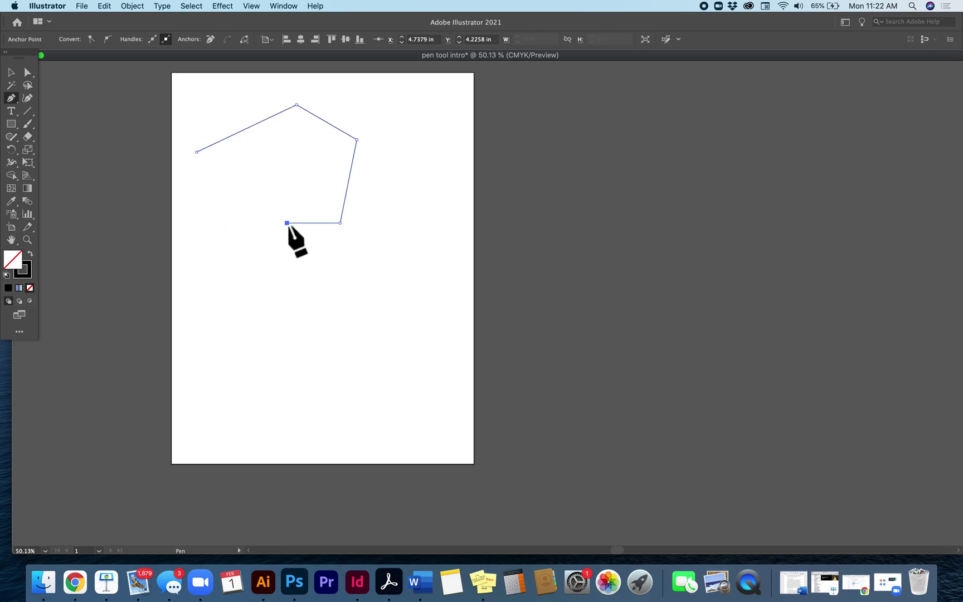
key("Escape")
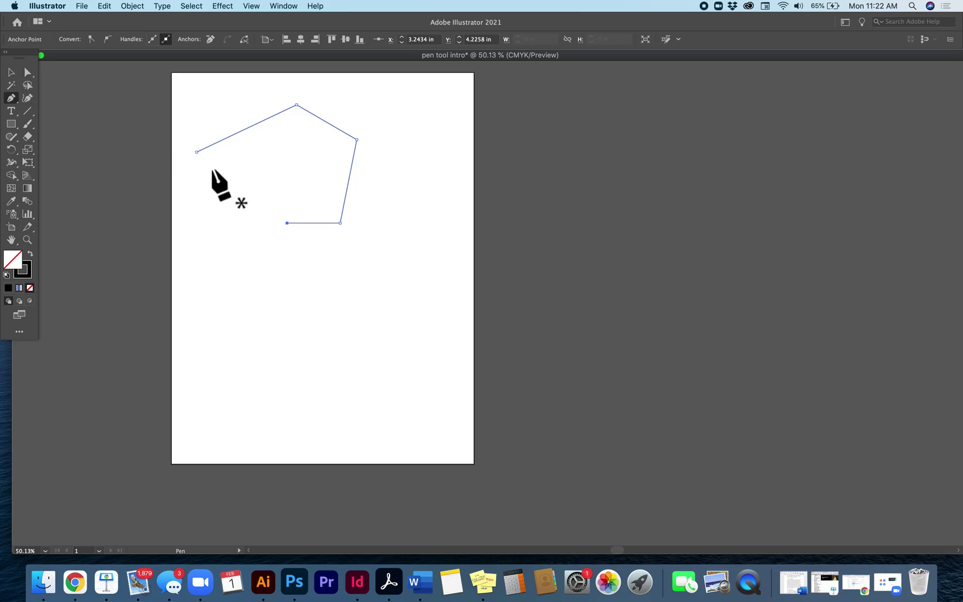
Step: Reshape the path with Direct Selection by shifting its left end, upper and right segments, and placing the upper-right corner at about X 6.27 in, Y 1.30 in
key("a")
left_click_drag(197, 152, 231, 110)
left_click_drag(349, 181, 389, 175)
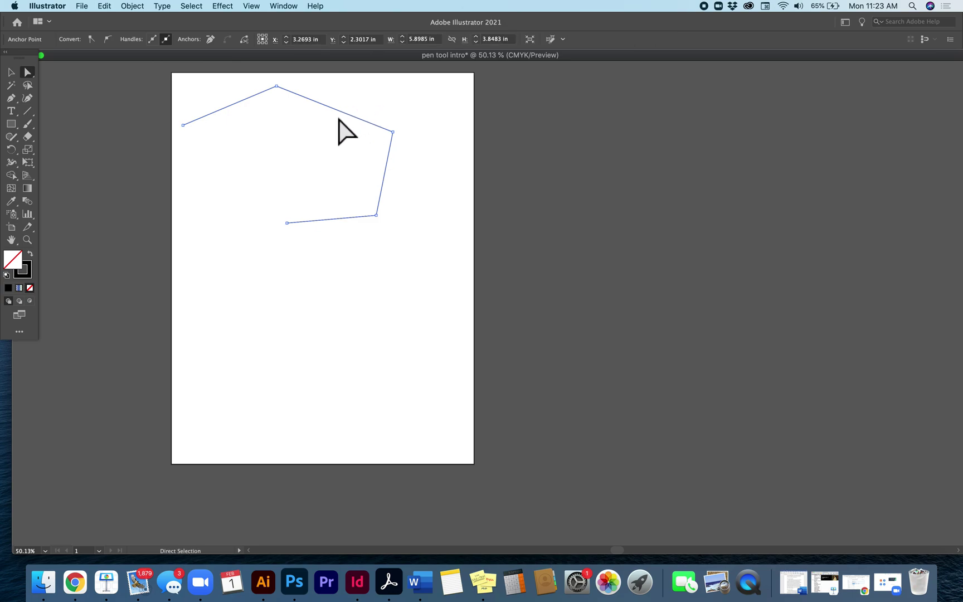
left_click_drag(338, 117, 335, 135)
left_click_drag(390, 150, 395, 120)
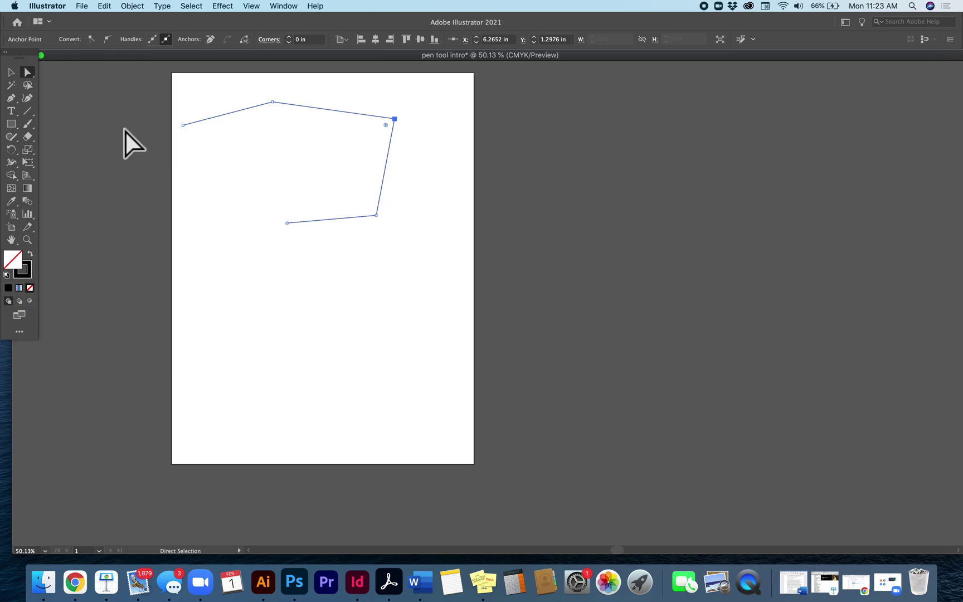
Step: Add an anchor point near the middle of each of the path's four segments with the Add Anchor Point tool
left_click_drag(17, 105, 65, 120)
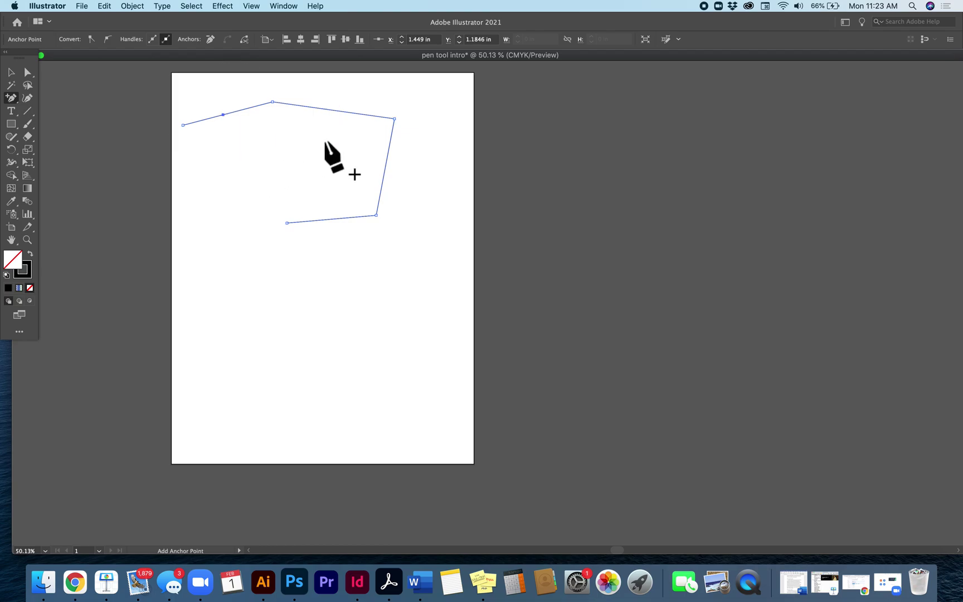
left_click(326, 110)
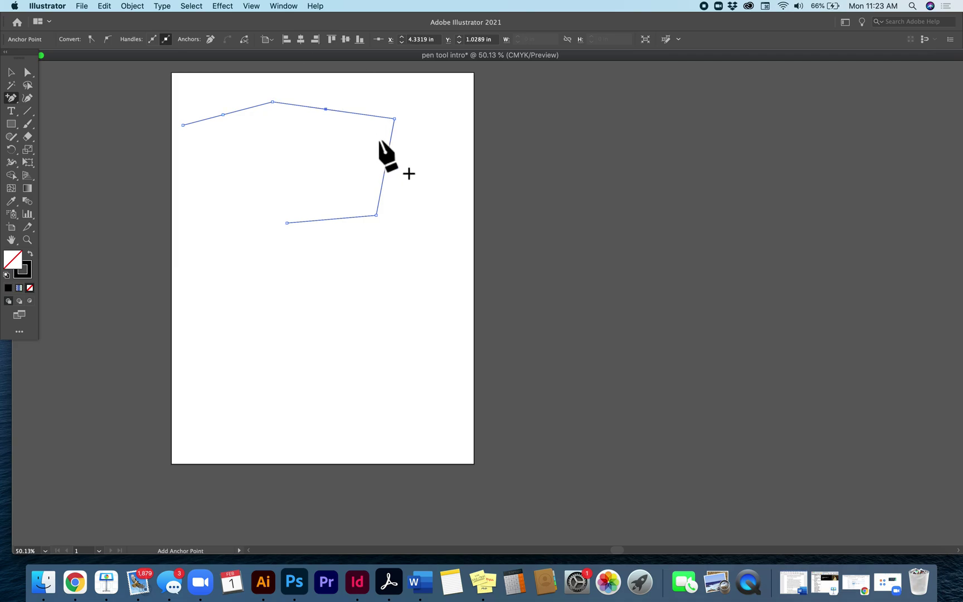
left_click(357, 362)
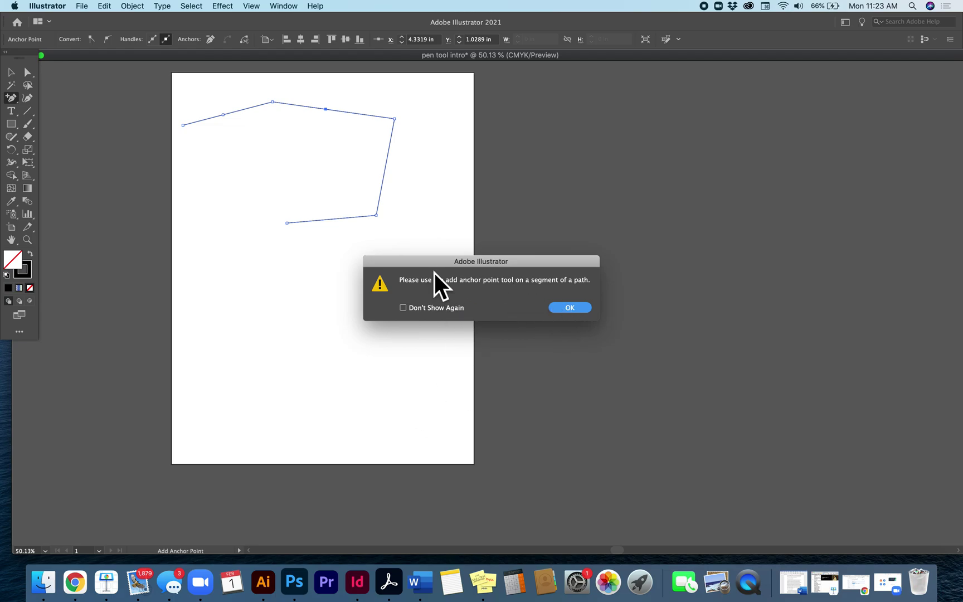
left_click(562, 308)
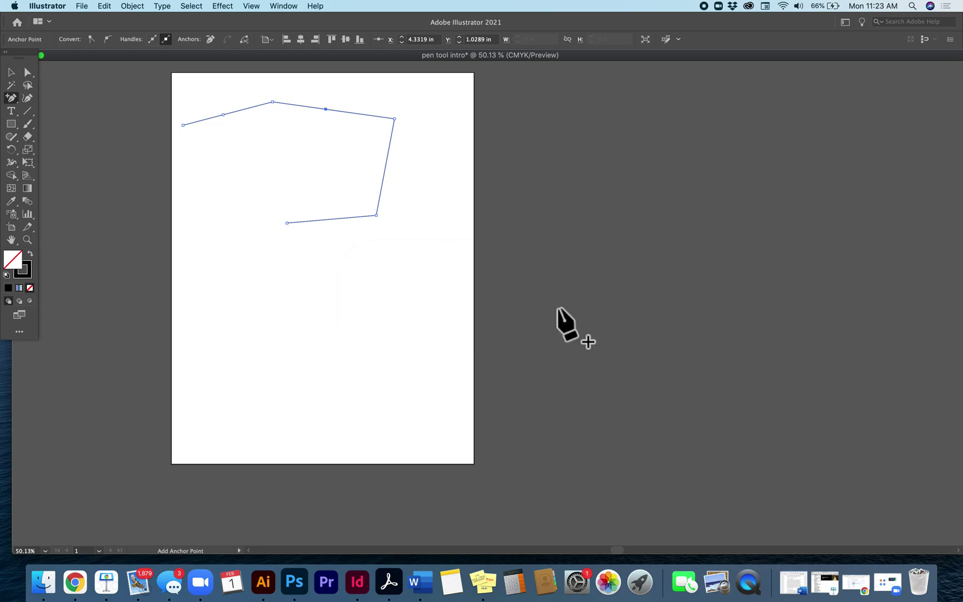
left_click(385, 168)
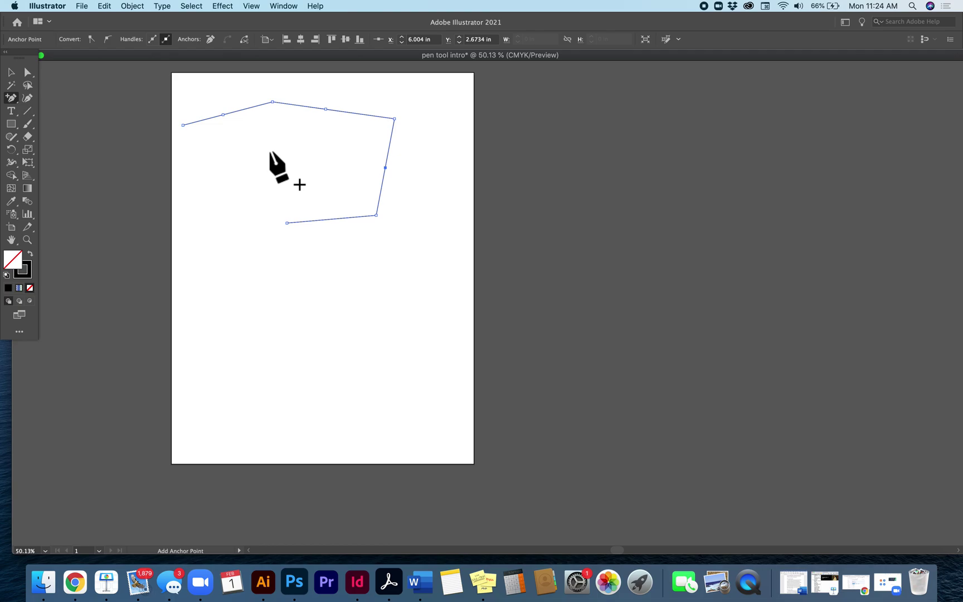
key("a")
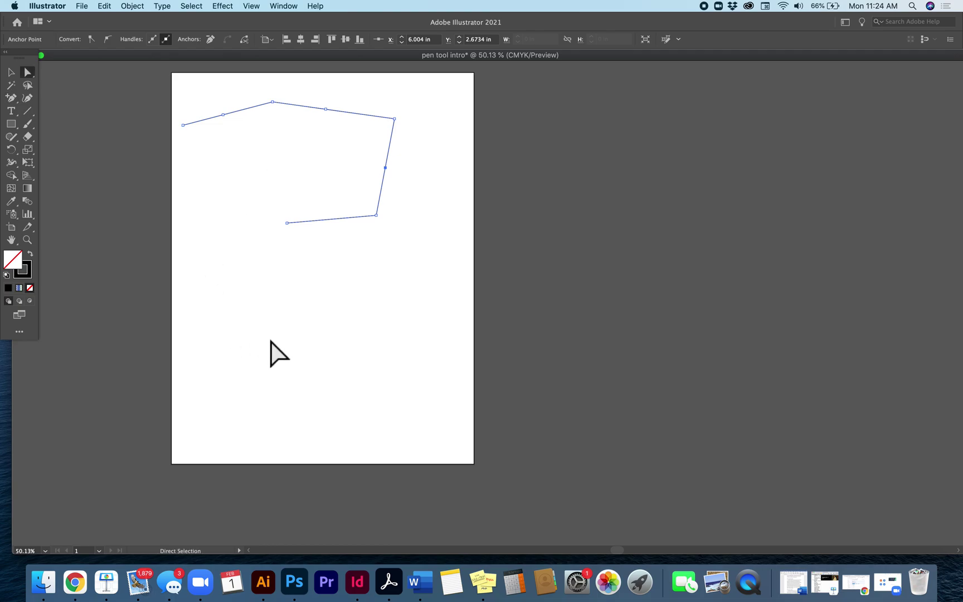
key("plus")
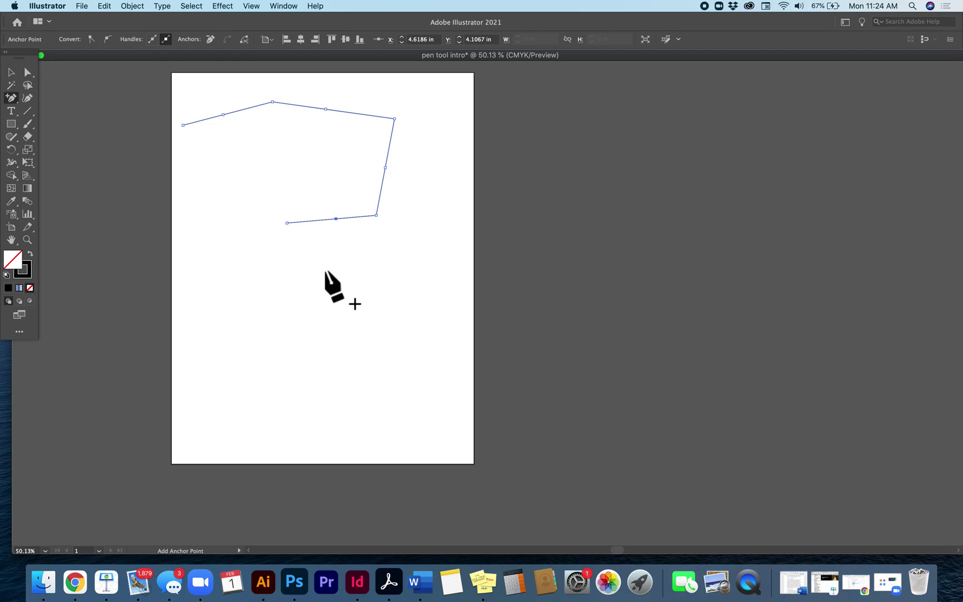
Step: Remove the four mid-segment anchor points and the lower-right corner anchor with the Delete Anchor Point tool
key("minus")
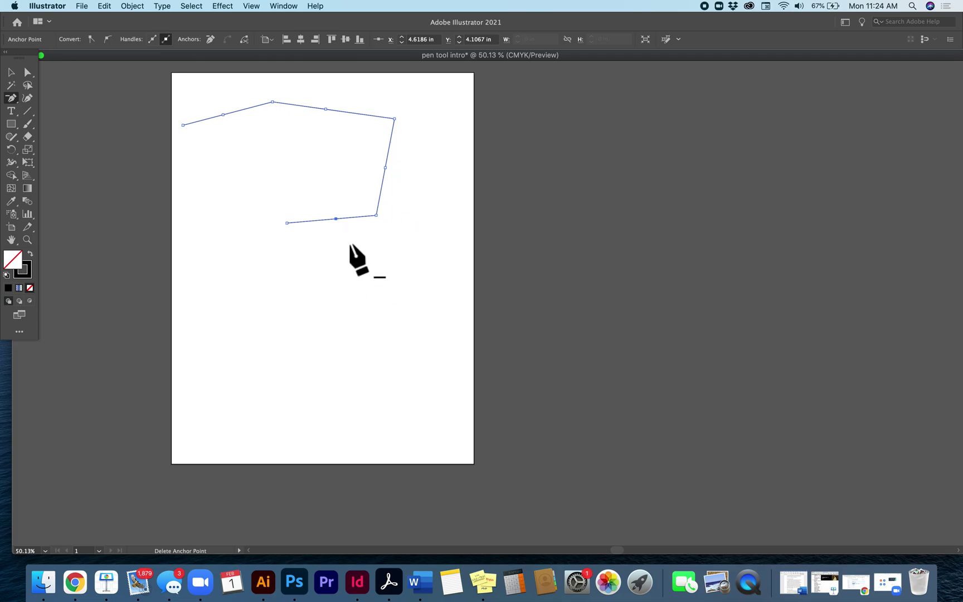
left_click(335, 219)
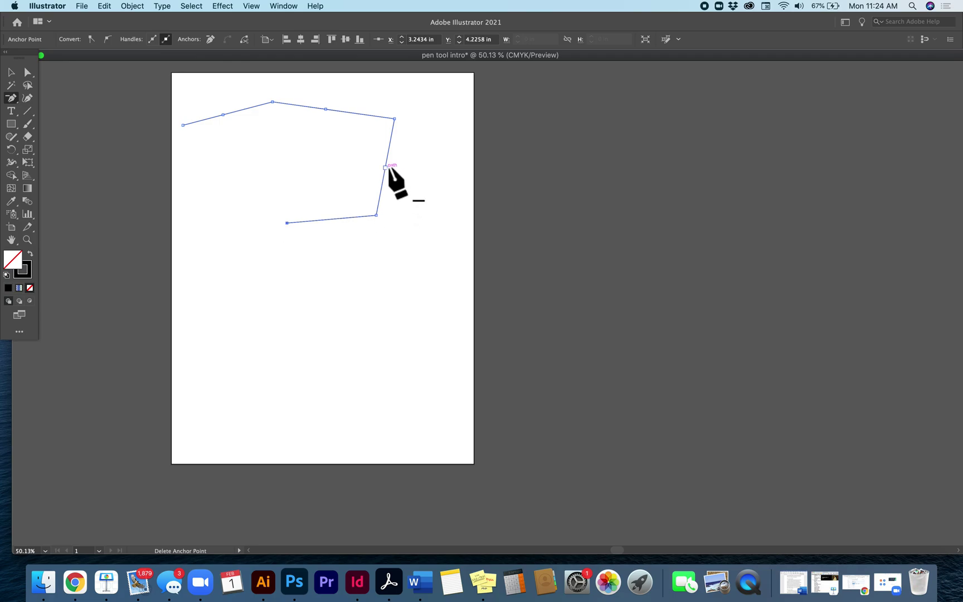
left_click(325, 109)
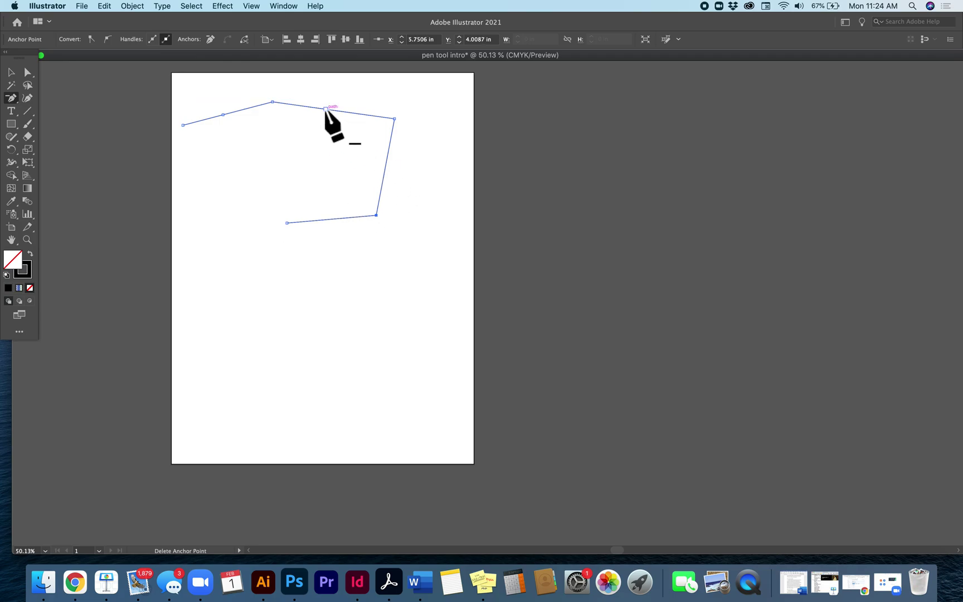
left_click(223, 114)
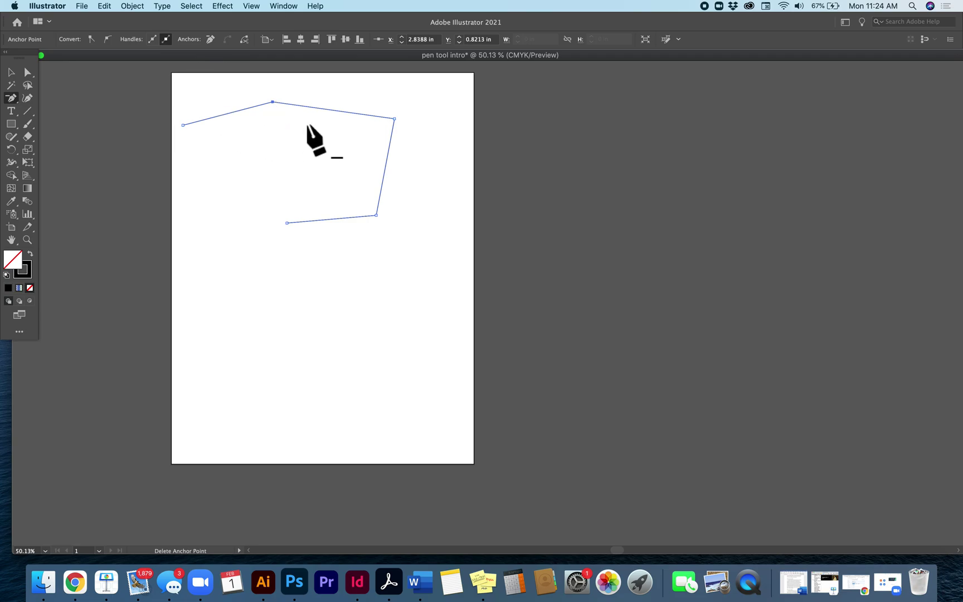
left_click(326, 109)
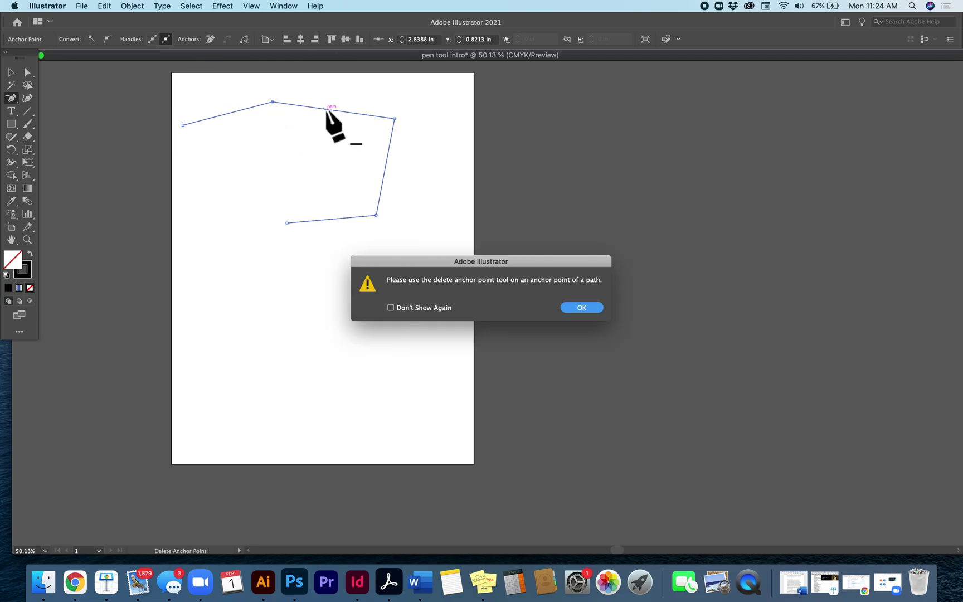
left_click(578, 310)
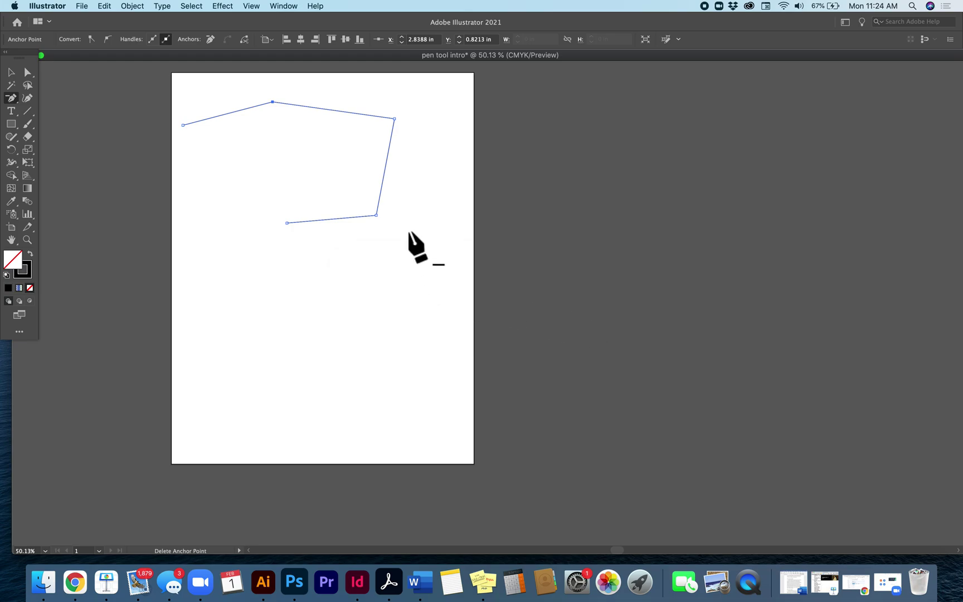
left_click(376, 215)
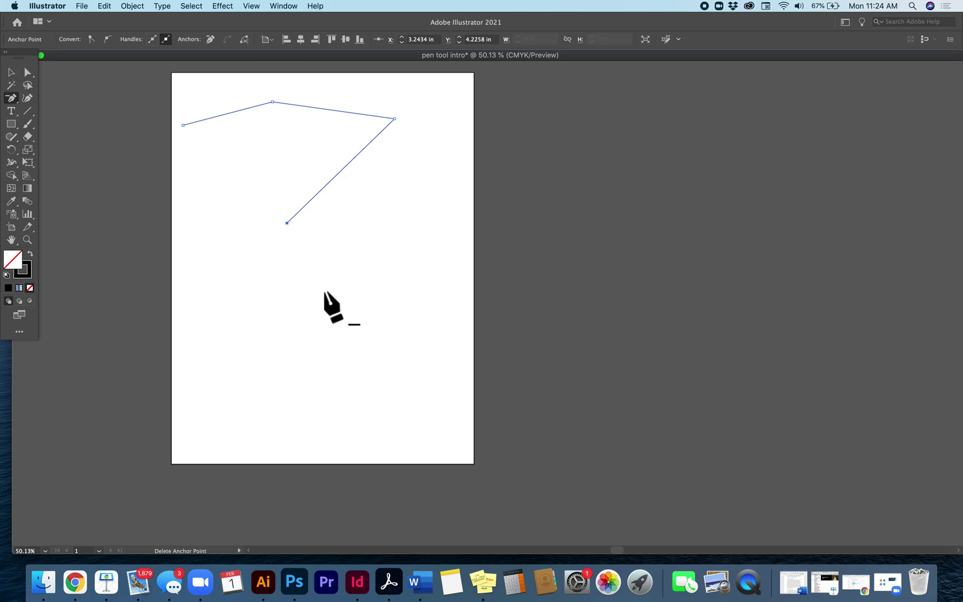
Step: Try deleting the path's diagonal segment and its upper middle segment with Direct Selection, restoring the complete path after each deletion
key("a")
left_click(324, 292)
left_click(337, 179)
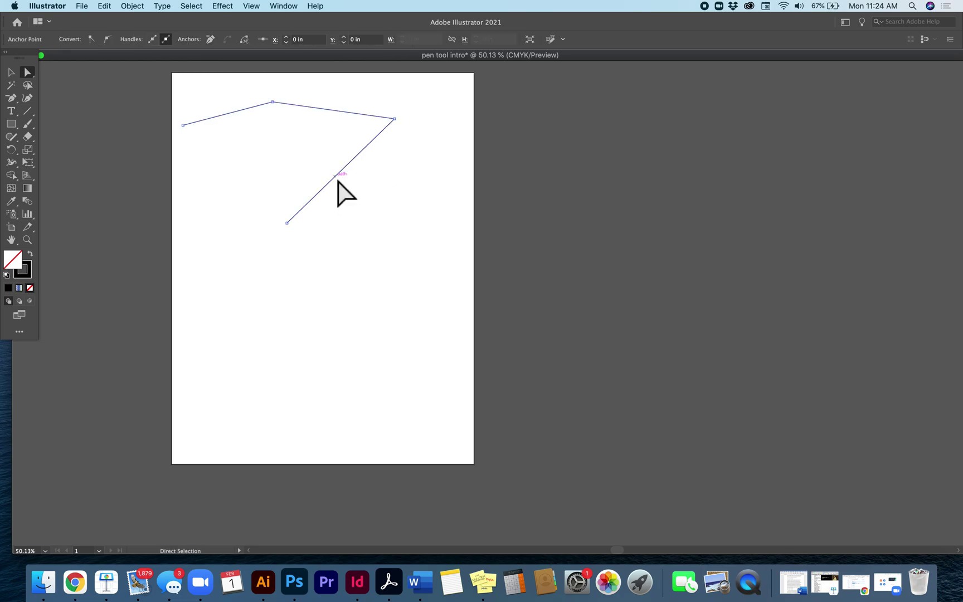
left_click(335, 178)
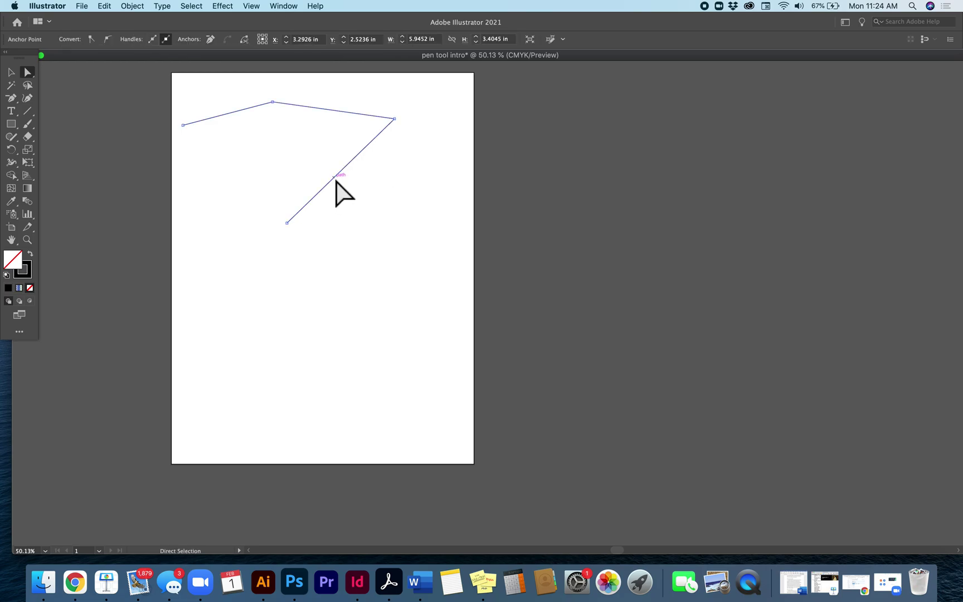
key("Delete")
key("super+a")
key("super+j")
left_click(328, 112)
key("Delete")
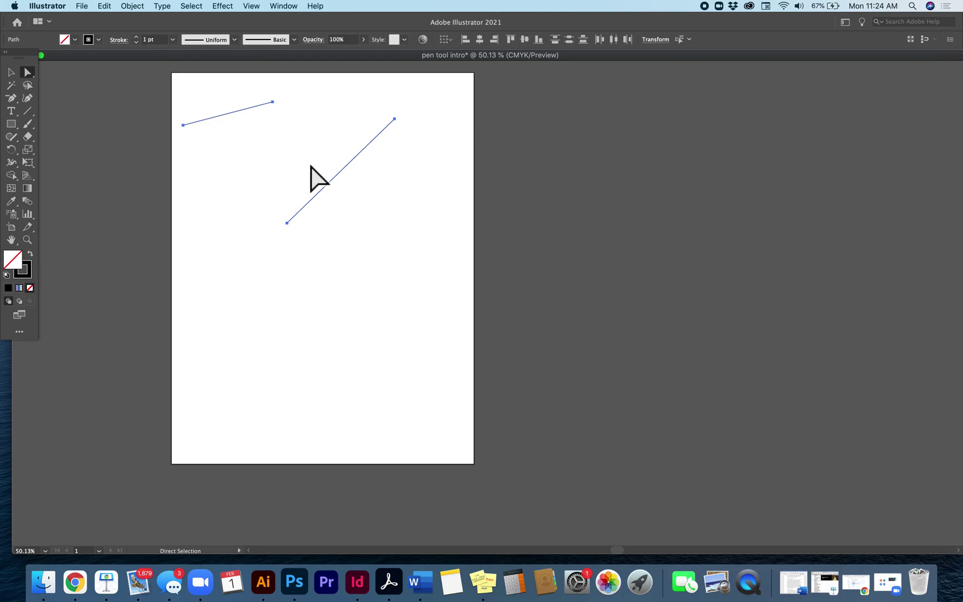
key("super+a")
key("super+j")
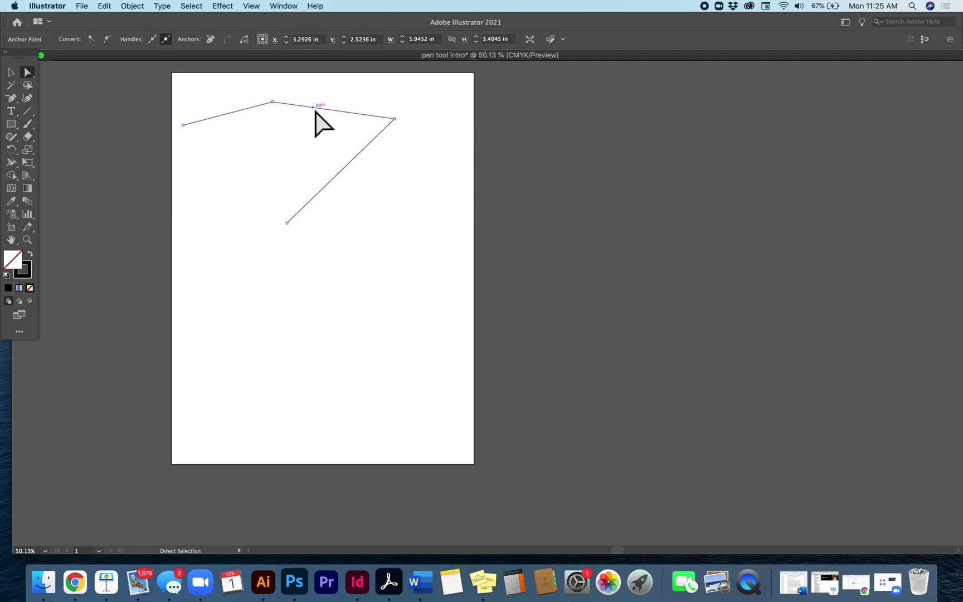
Step: Move the whole path with the Selection tool to about X 3.70 in, Y 2.75 in
left_click(12, 73)
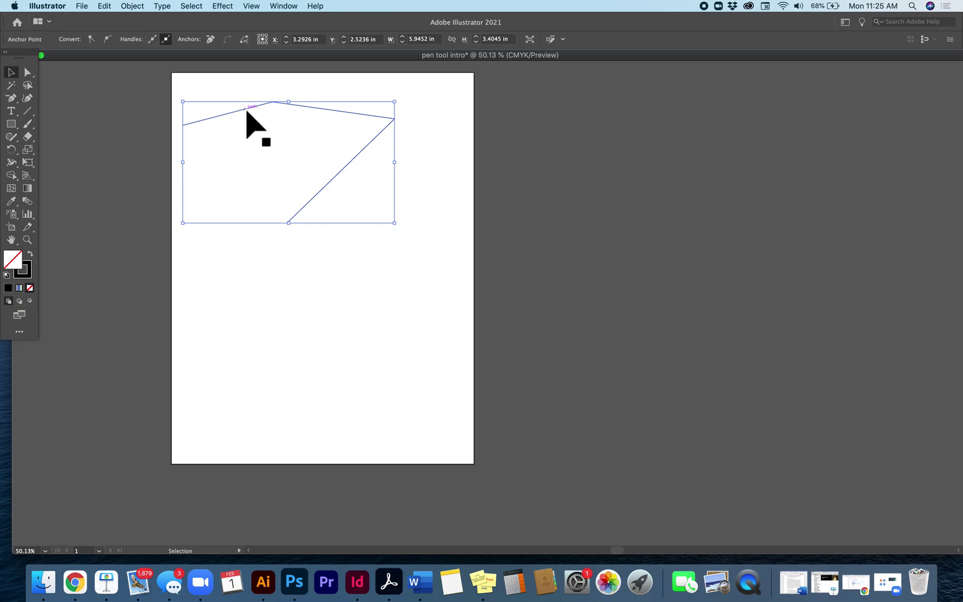
left_click_drag(243, 111, 286, 136)
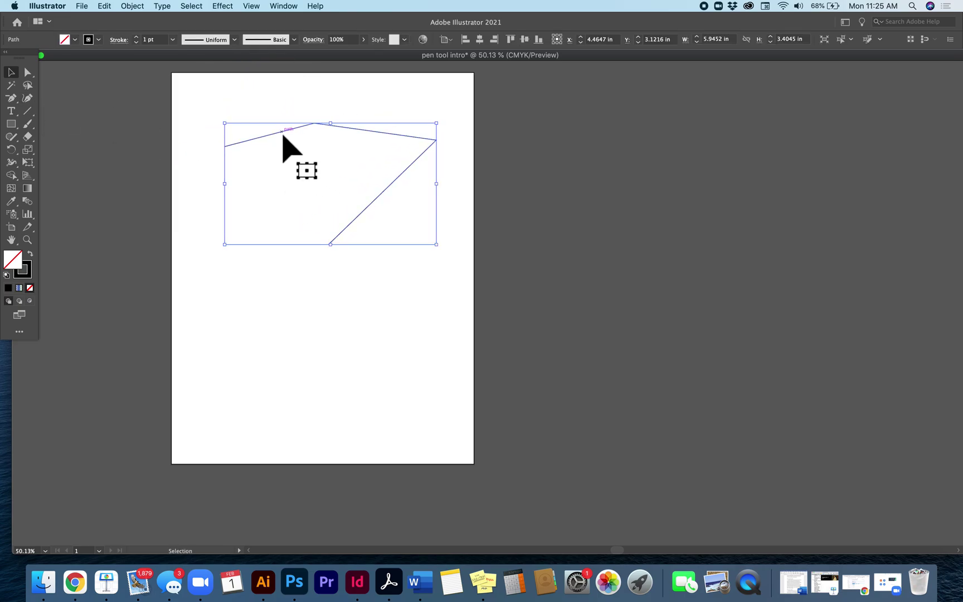
left_click_drag(283, 135, 252, 119)
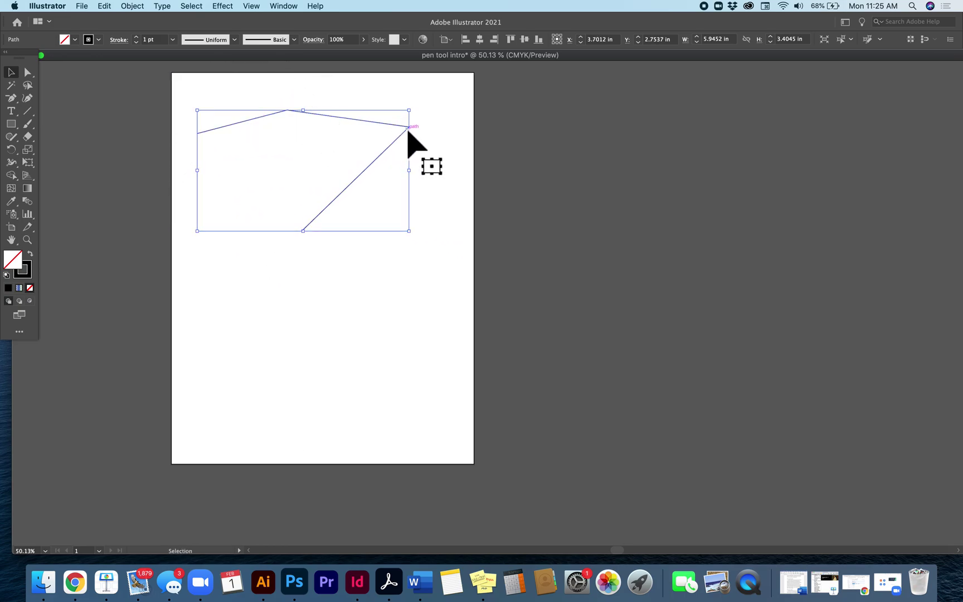
Step: Move the path's lower endpoint with Direct Selection to about X 7.21 in, Y 3.38 in
left_click(32, 77)
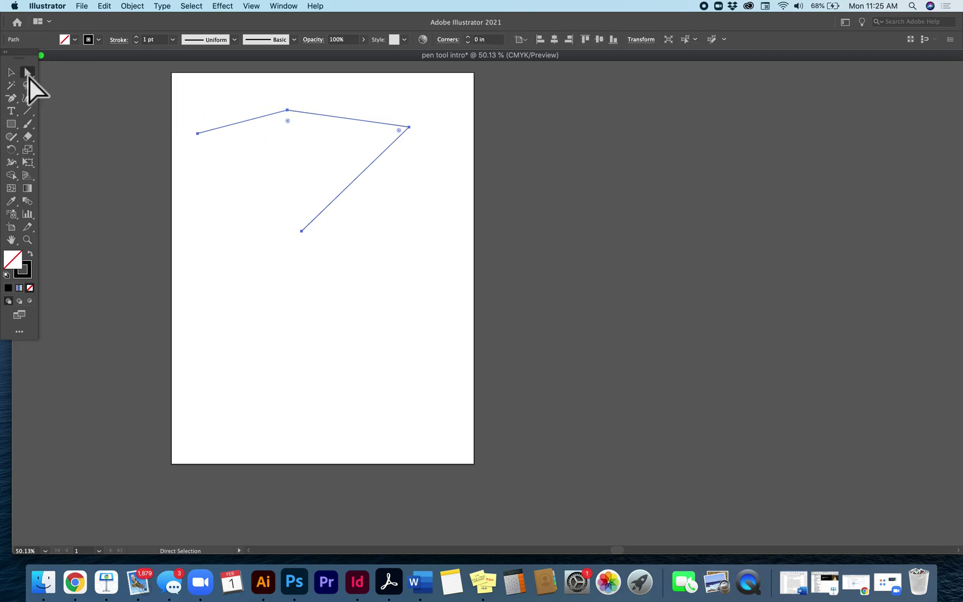
left_click(287, 111)
left_click_drag(302, 230, 430, 195)
left_click(322, 271)
left_click(311, 230)
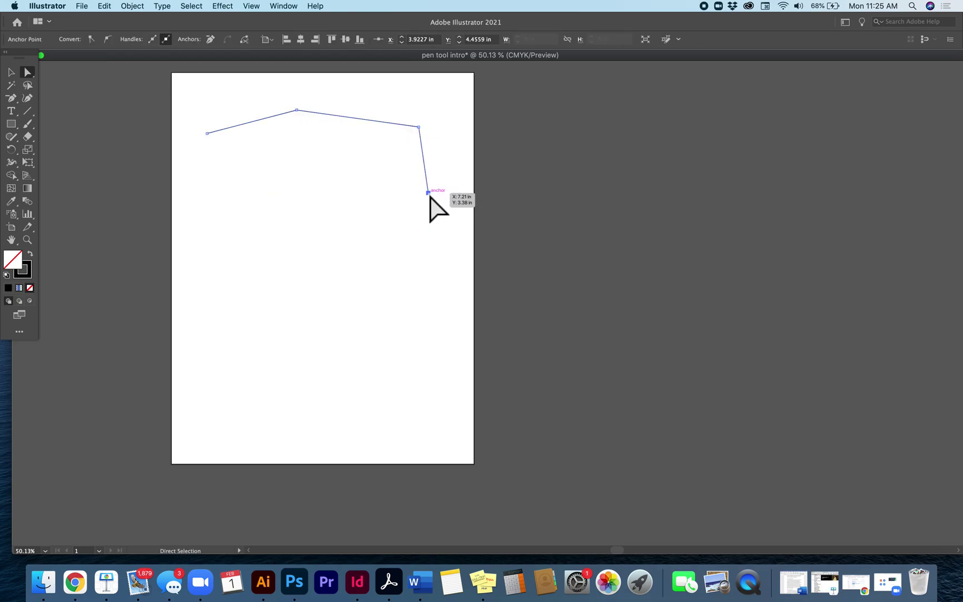
Step: Delete the selected endpoint anchor and the rest of the path, leaving the artboard empty
key("Delete")
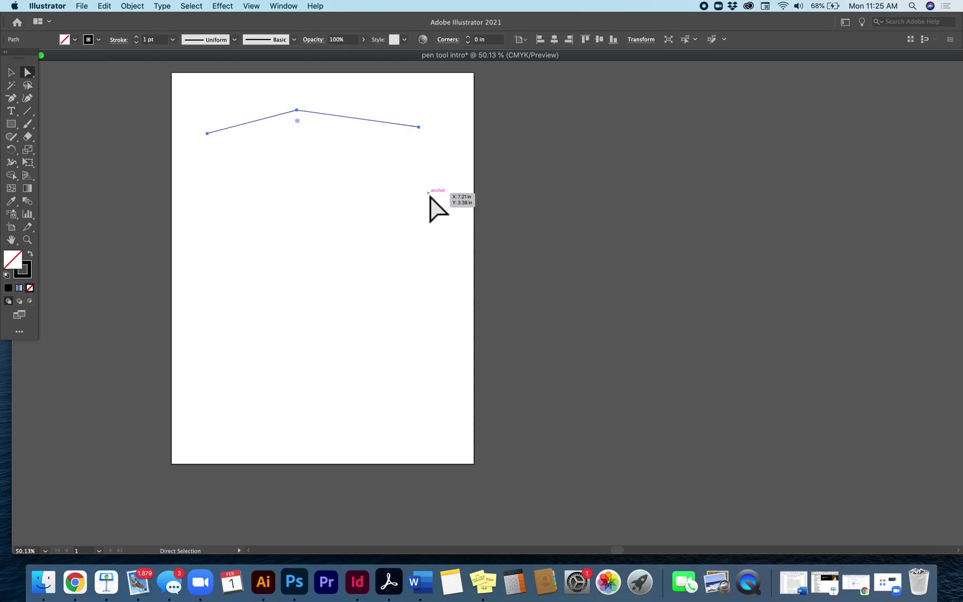
key("Delete")
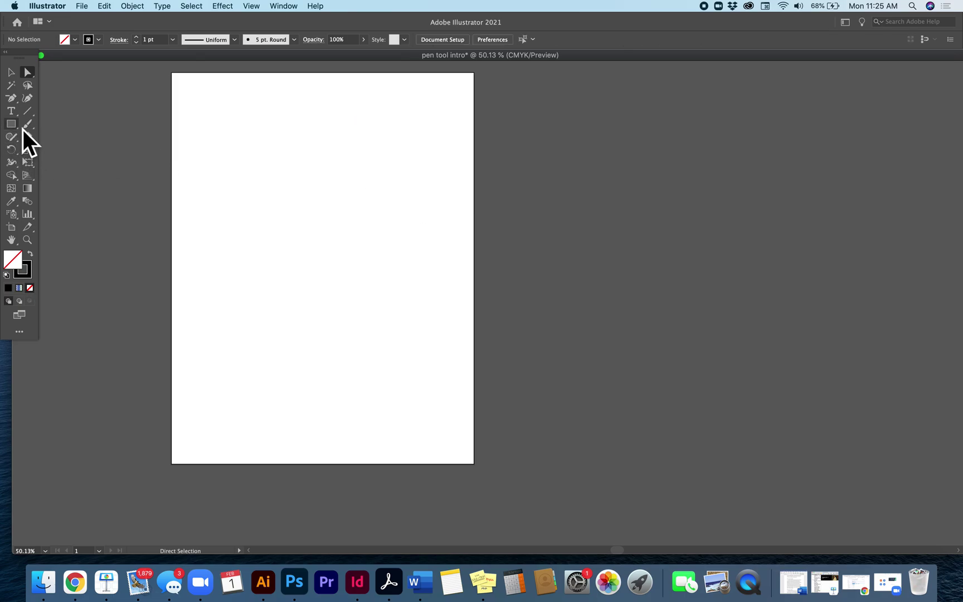
Step: Draw a closed heart-like path of straight segments with the Pen tool, with a spike on its left and a notch at its top
left_click(285, 132)
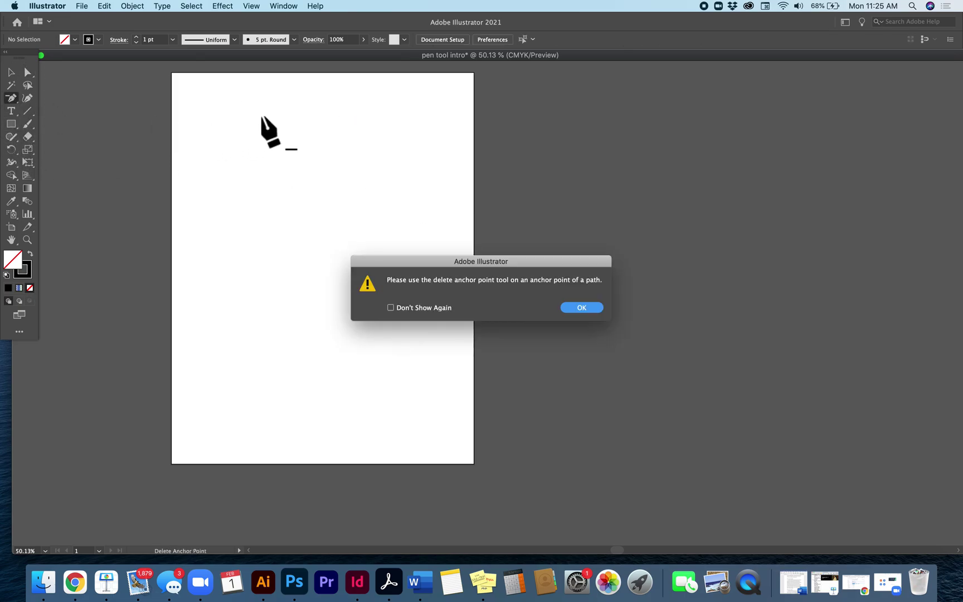
left_click(581, 307)
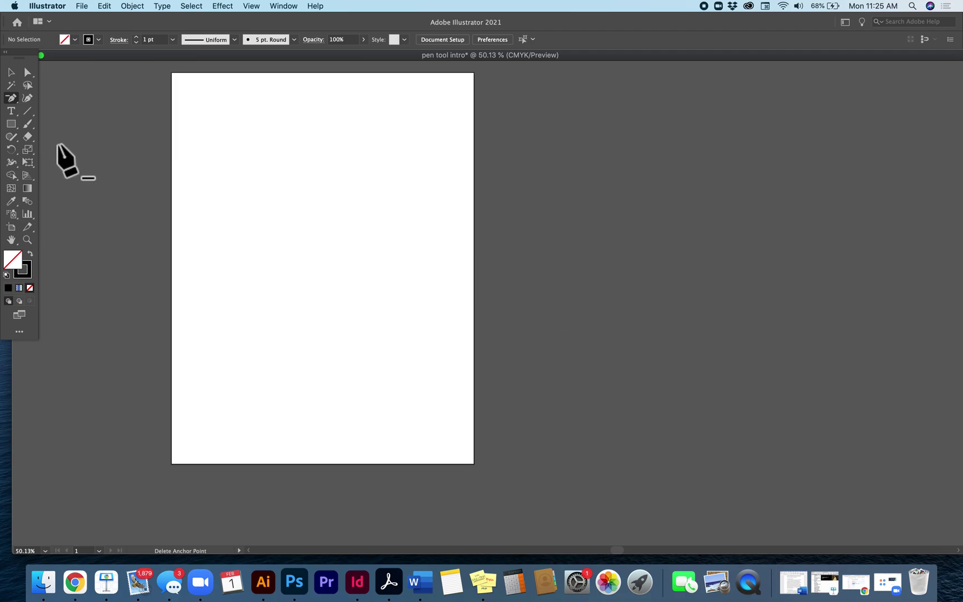
key("p")
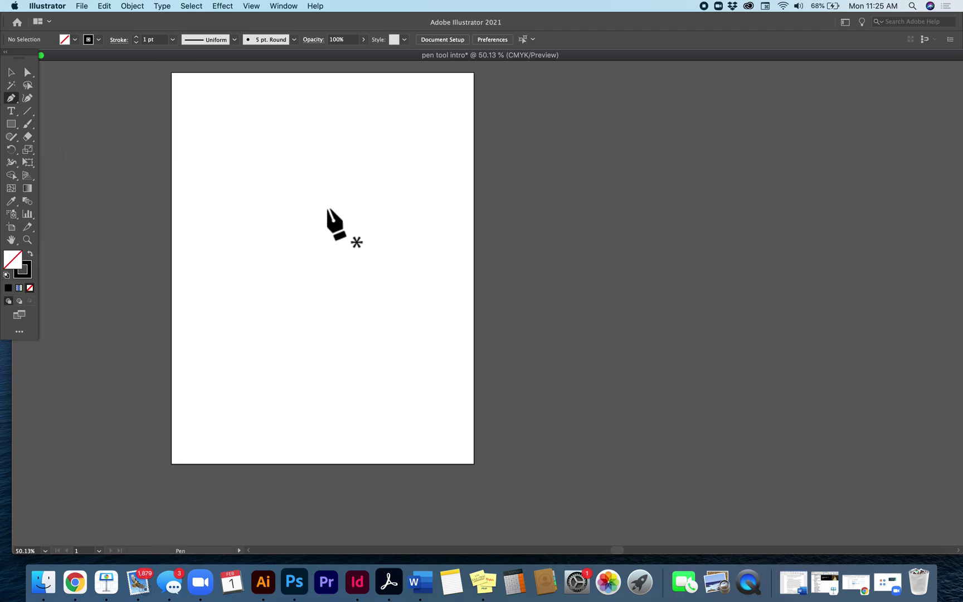
left_click(261, 130)
left_click(241, 143)
left_click(240, 165)
left_click(248, 185)
left_click(199, 220)
left_click(269, 212)
left_click(307, 249)
left_click(324, 196)
left_click(321, 176, "super")
left_click(320, 175)
left_click(319, 140)
left_click(304, 127)
left_click(290, 127)
left_click(281, 141)
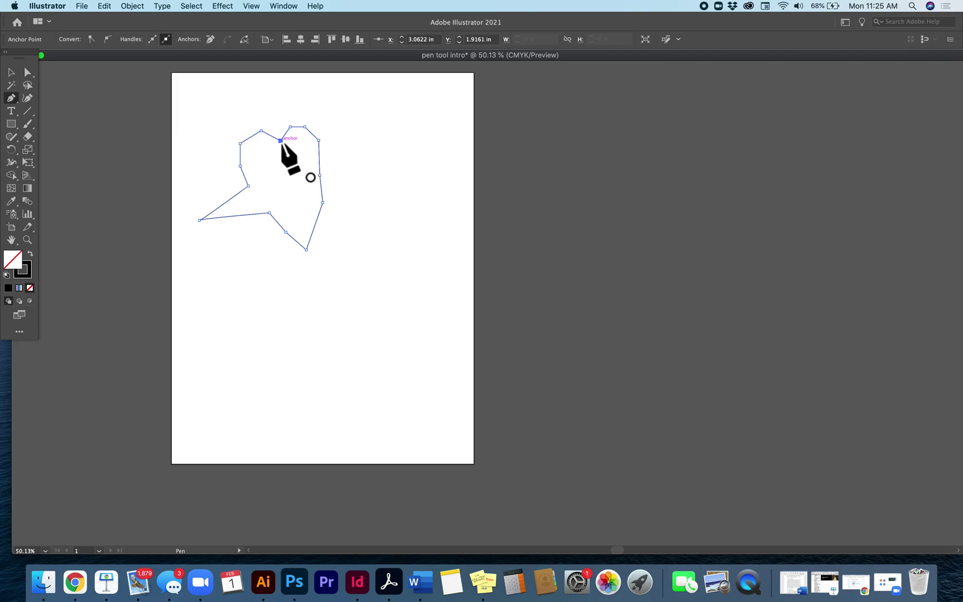
left_click(280, 141)
Step: Undo the closing segment, end the open path, and close it again by continuing from its upper endpoint to the notch anchor
key("super+z")
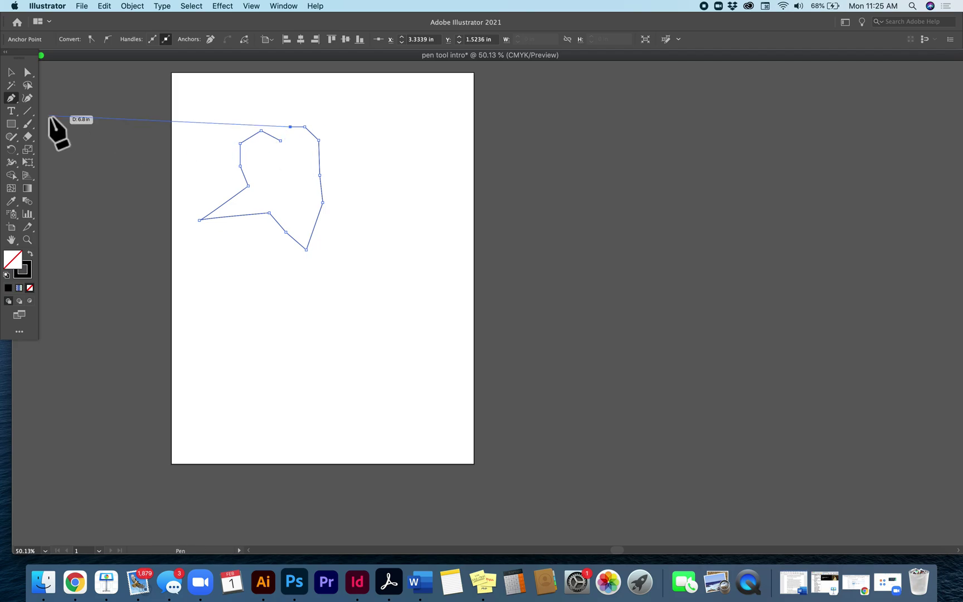
key("Escape")
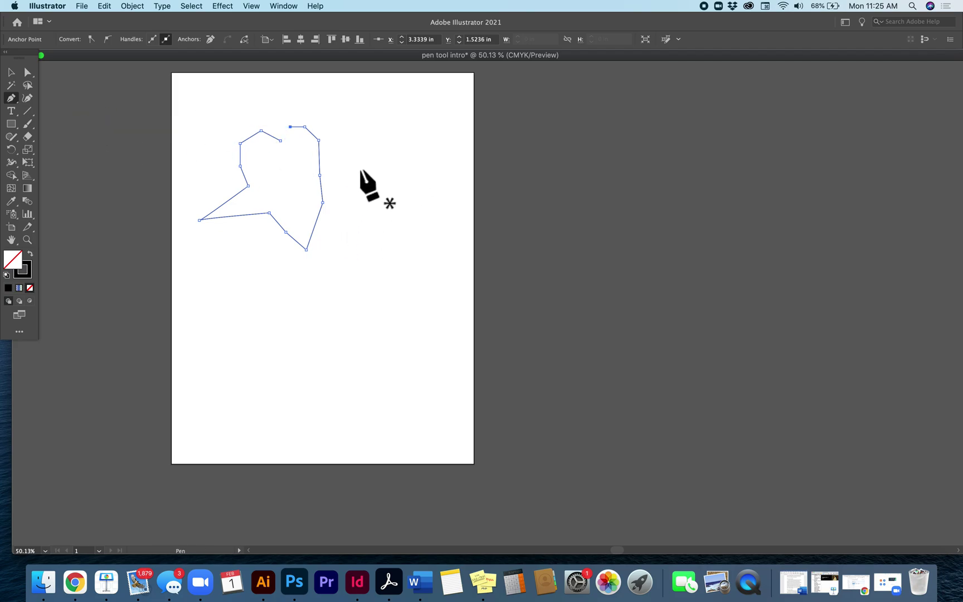
left_click(290, 128)
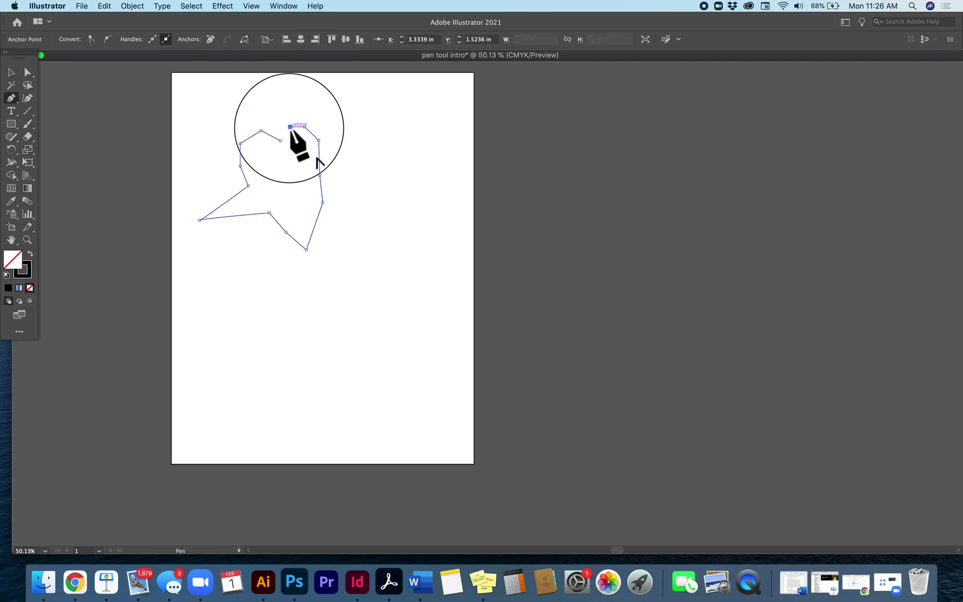
left_click(280, 140)
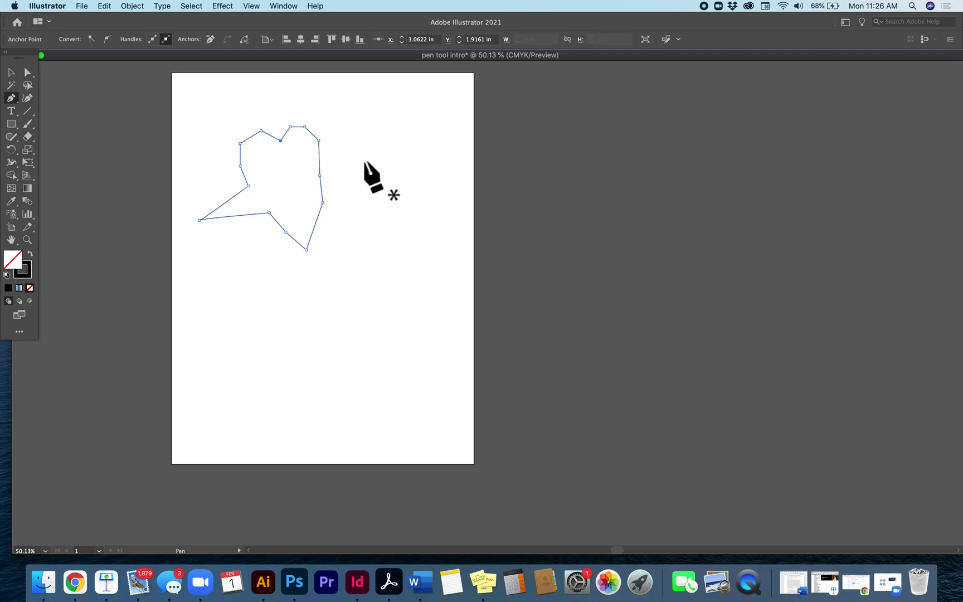
Step: Try deleting the notch anchor and the rest of the path, and undo both deletions
key("Delete")
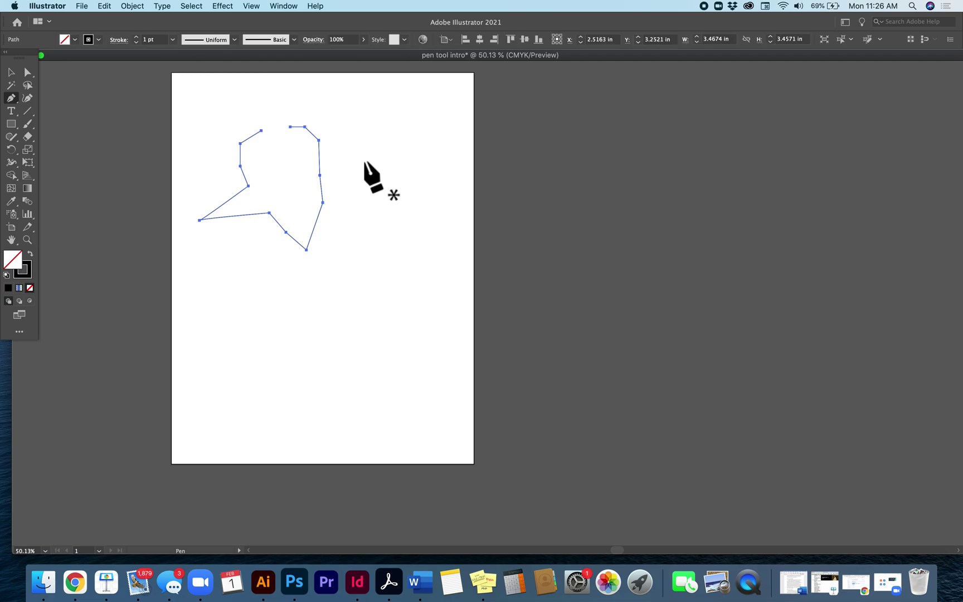
key("Delete")
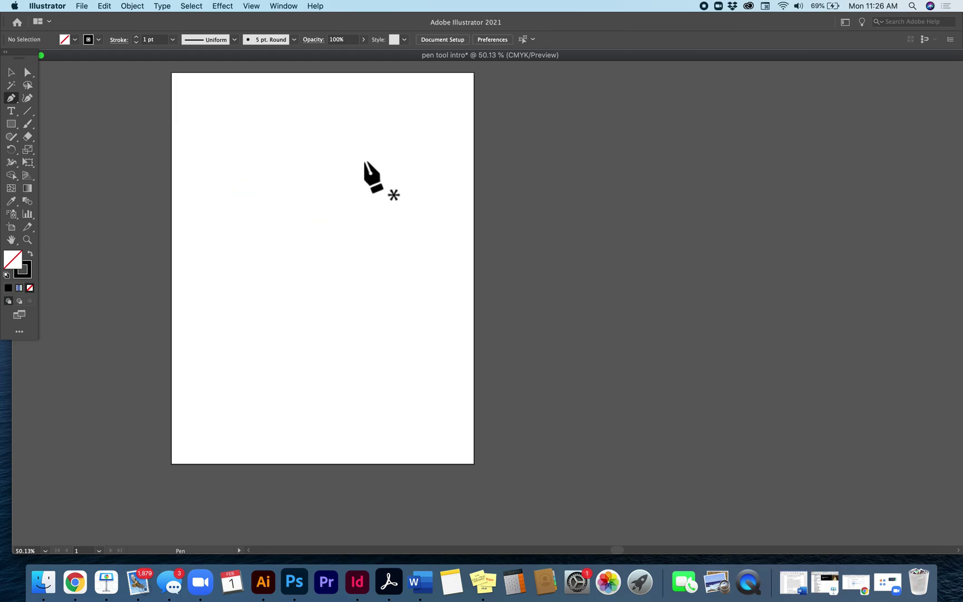
key("super+z")
key("super+z")
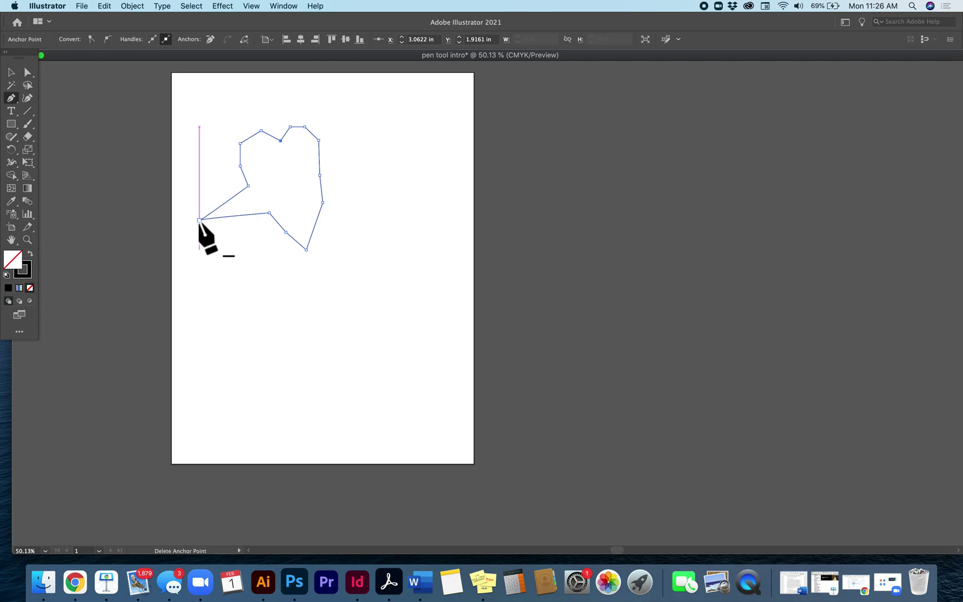
Step: Delete the notch anchor with its adjoining segments, and remove the leftmost spike anchor with the Pen tool
key("BackSpace")
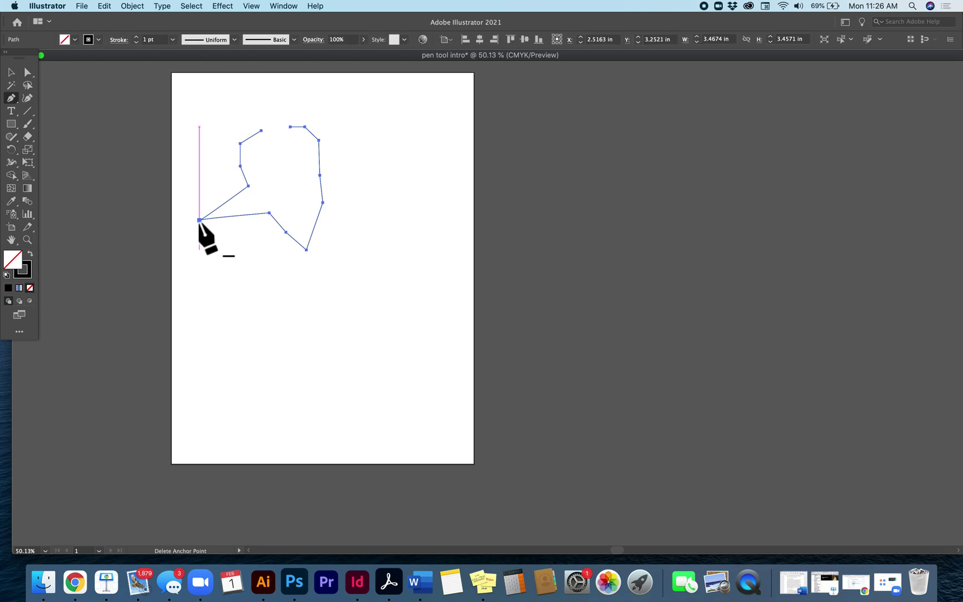
left_click(200, 221)
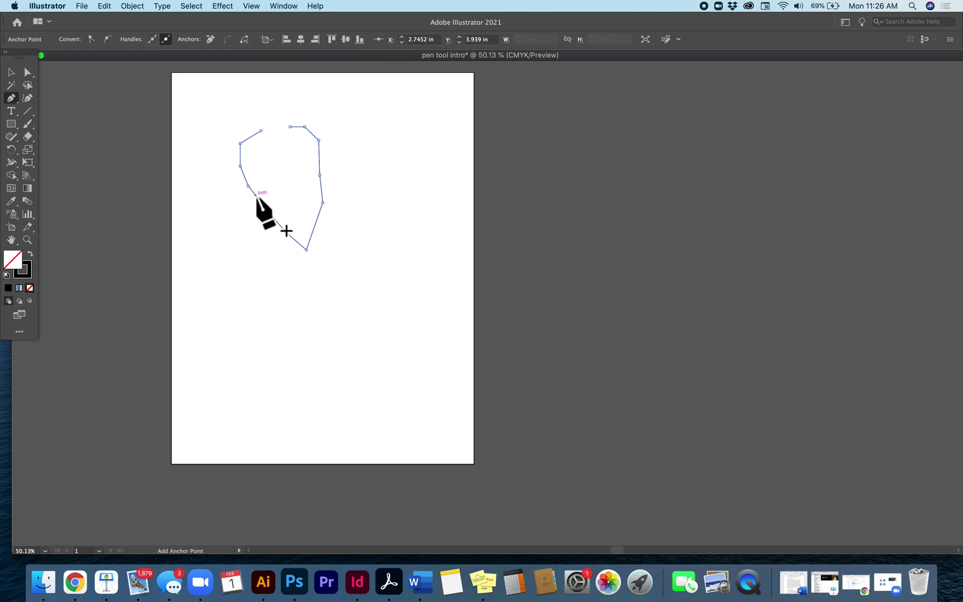
Step: Add an anchor point on the path's lower-left edge and remove the anchor nearest the bottom tip, keeping the one above it
left_click(256, 195)
left_click(269, 212)
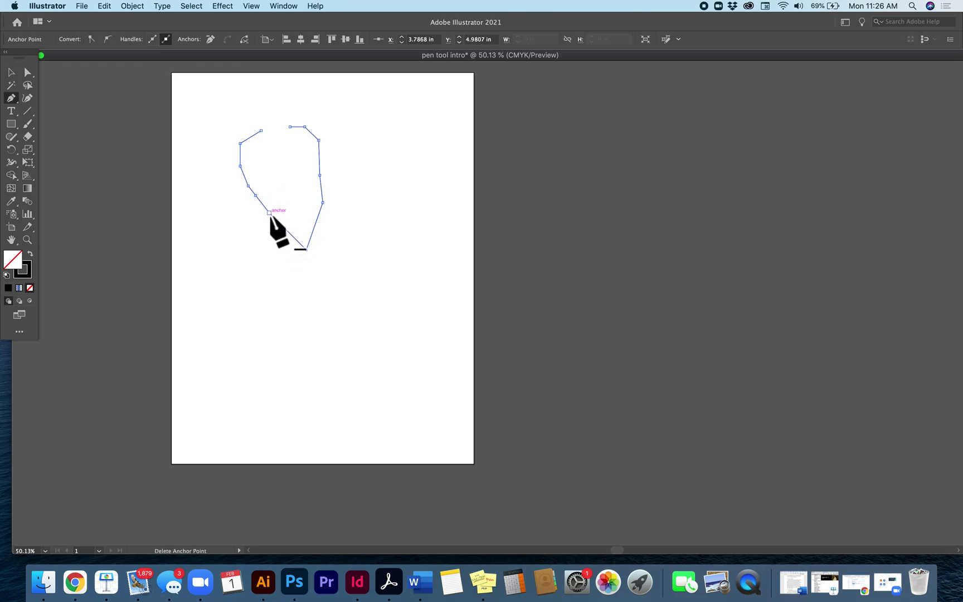
left_click(270, 212)
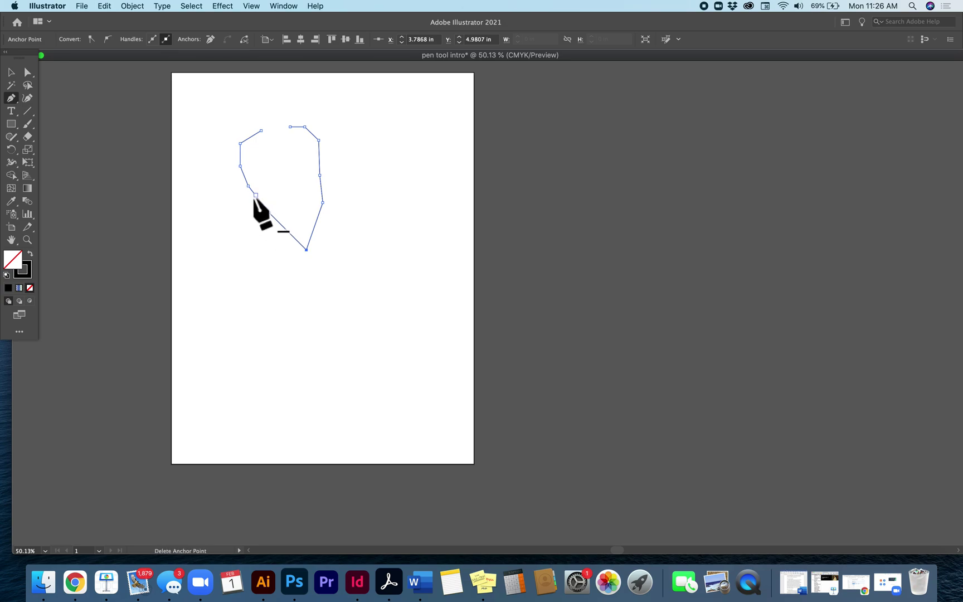
key("cmd+z")
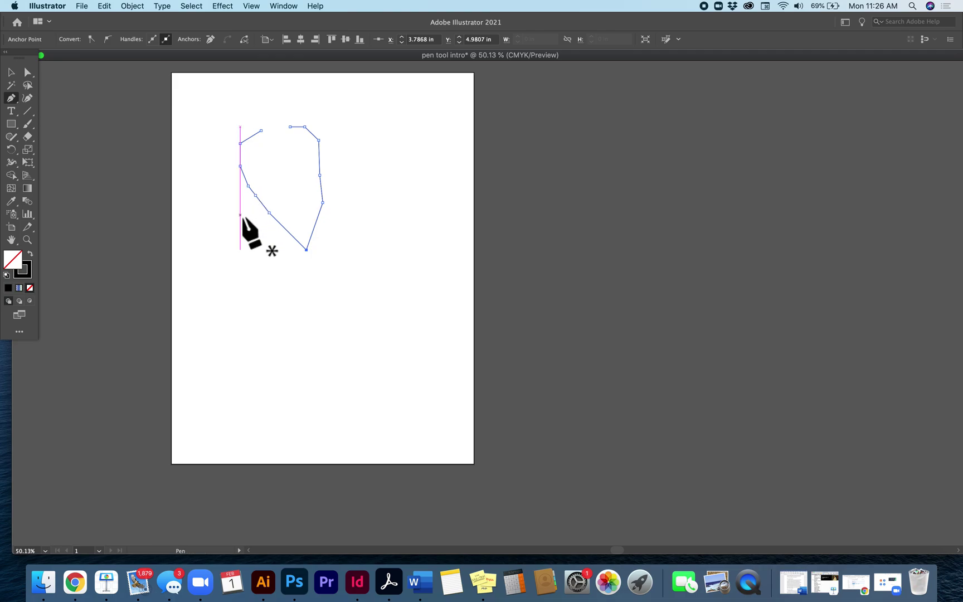
Step: Try moving the added lower-left anchor outward to about X 0.86 in, Y 4.86 in with Direct Selection, and undo the move
key("a")
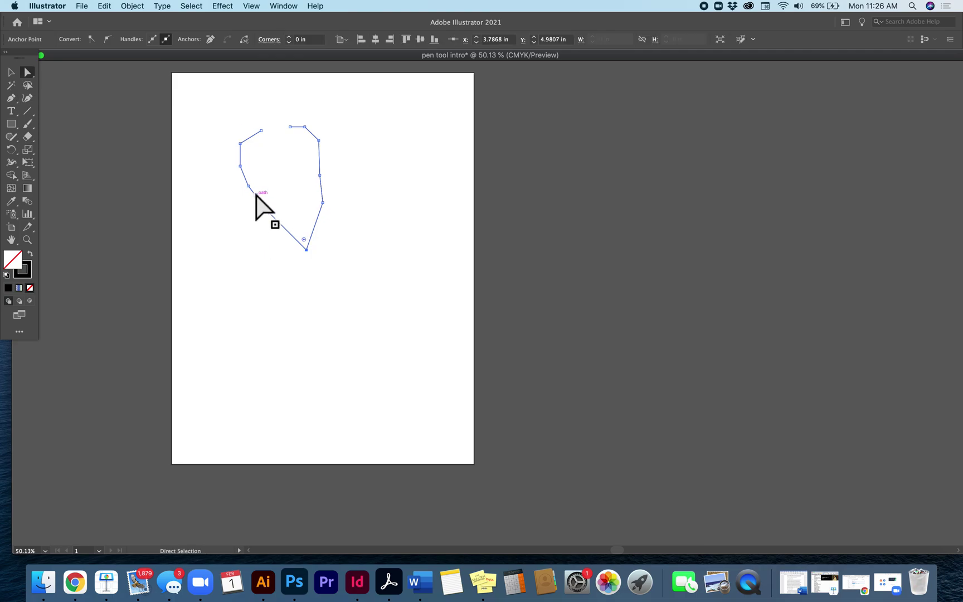
left_click_drag(257, 195, 202, 246)
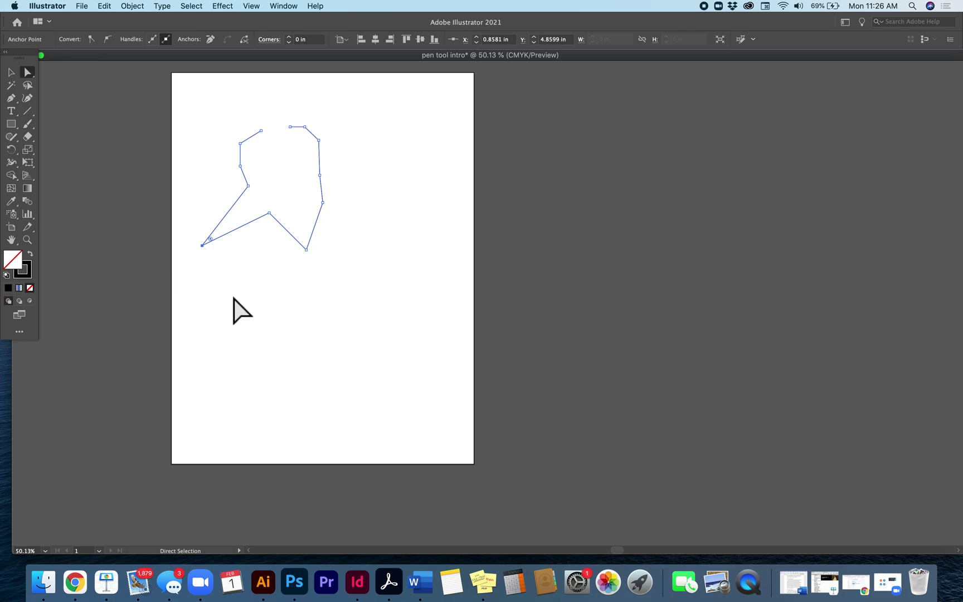
key("cmd+z")
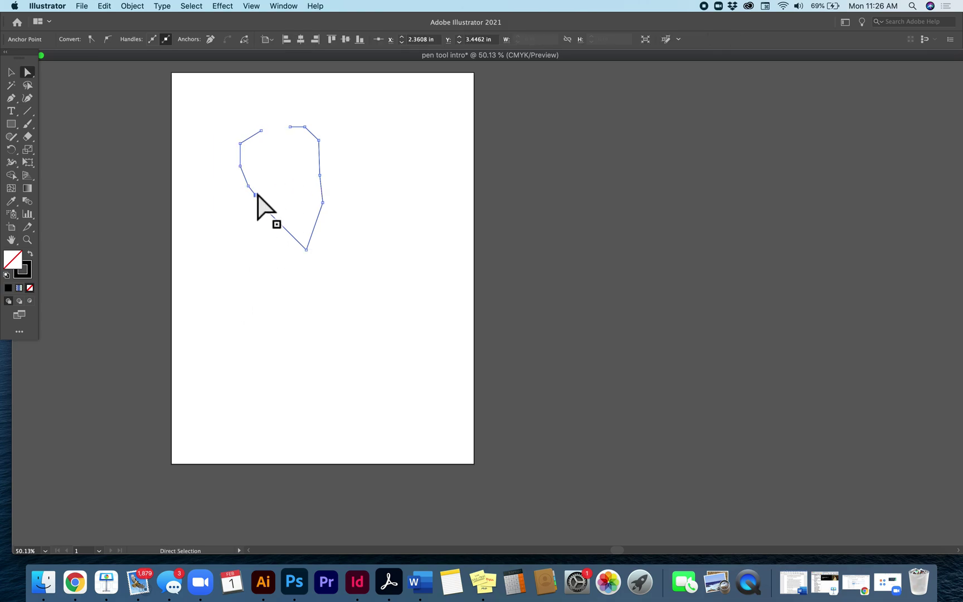
Step: Remove the added lower-left anchor with the Pen tool and join the two upper endpoints with a straight segment
key("p")
left_click(256, 195)
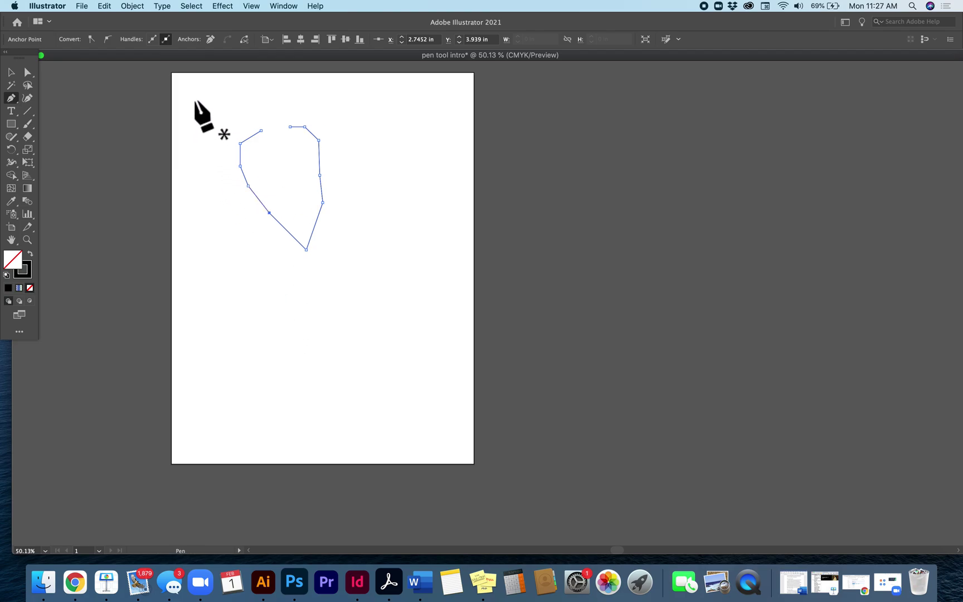
left_click(261, 130)
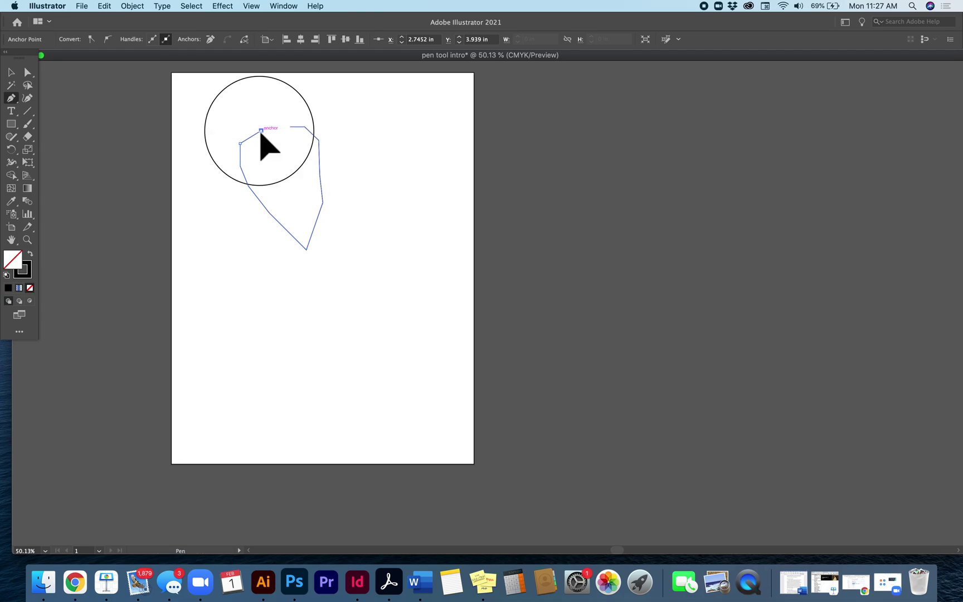
left_click(290, 127)
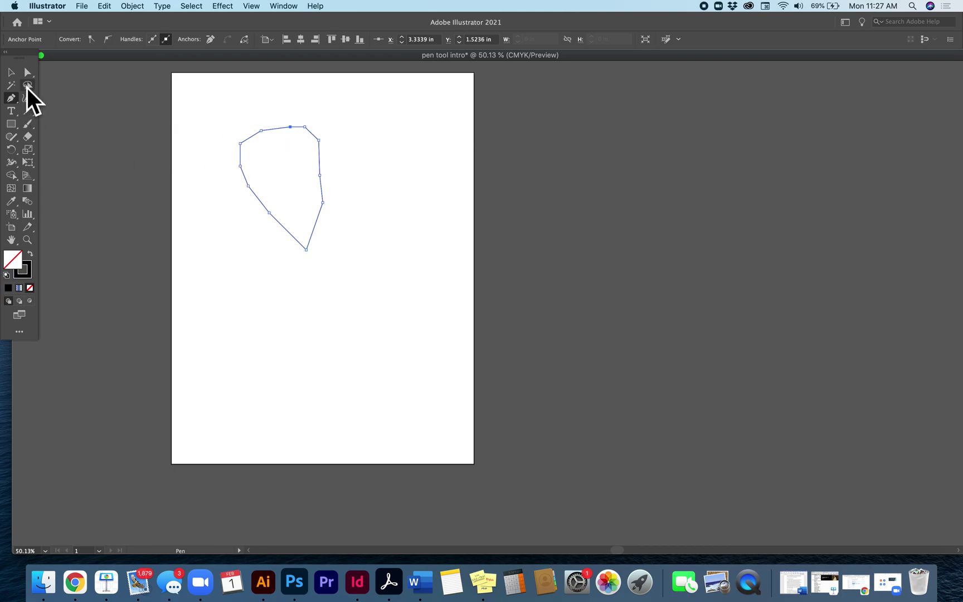
Step: Select the whole closed path with the Selection tool and delete it
left_click(12, 73)
left_click(212, 210)
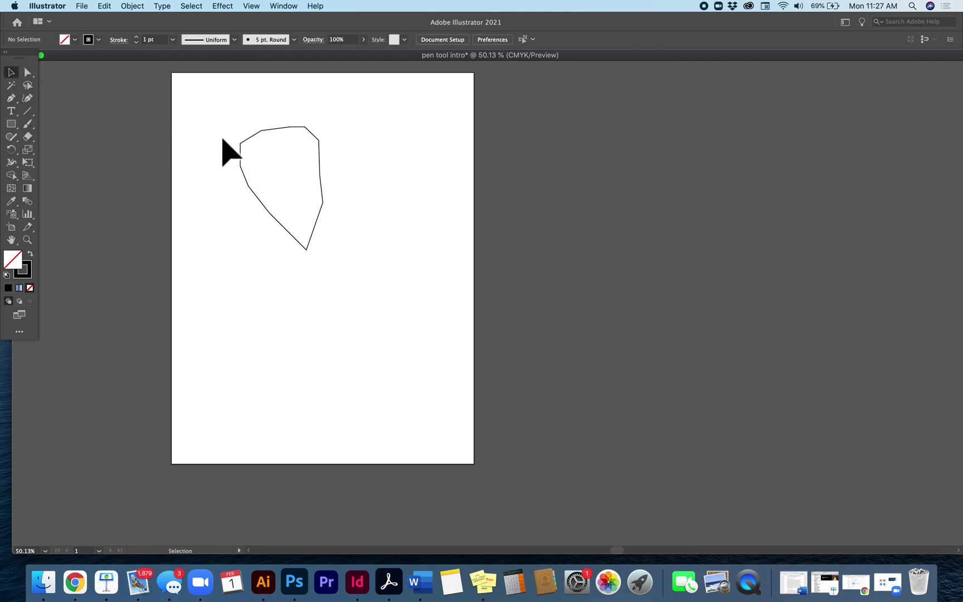
left_click_drag(223, 146, 367, 253)
key("Delete")
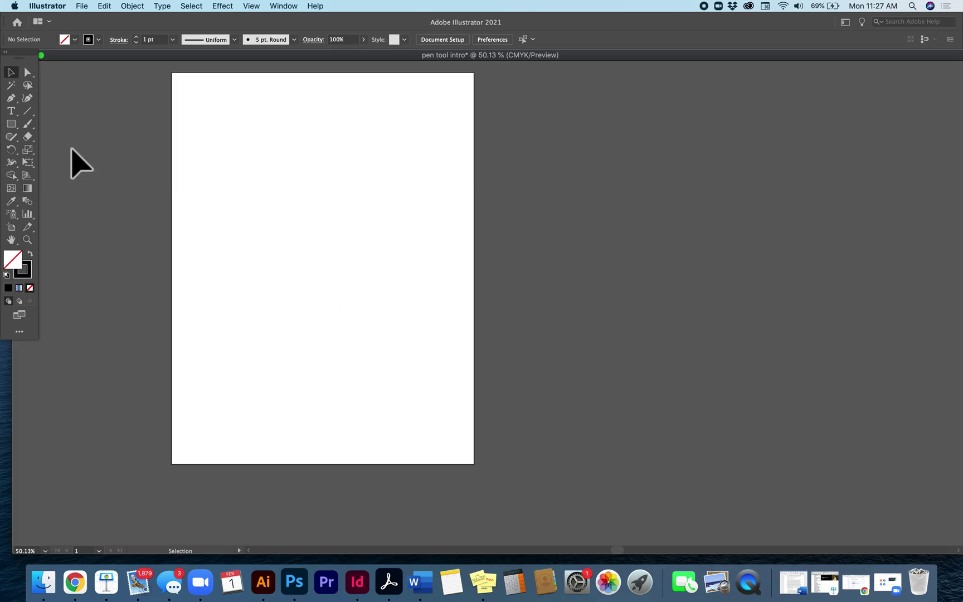
Step: Try starting a curved path with a smooth anchor at about X 1.81 in, Y 3.82 in, and delete the anchor
left_click(15, 103)
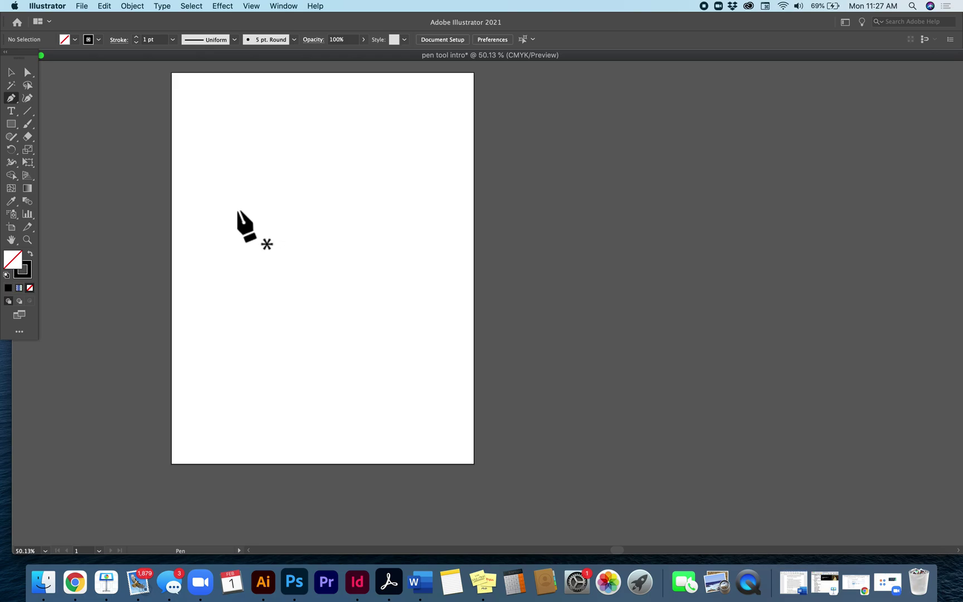
left_click_drag(237, 210, 270, 158)
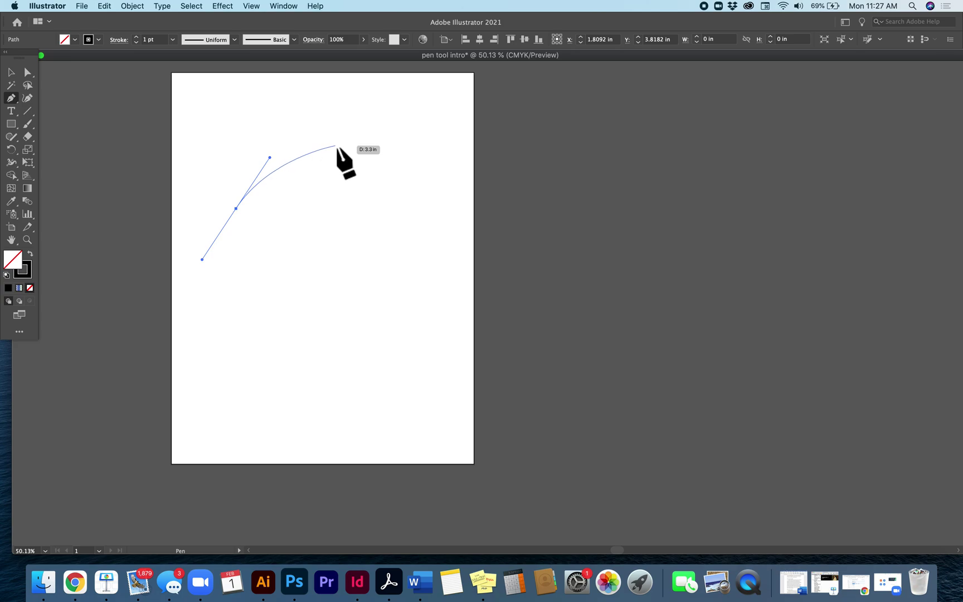
key("BackSpace")
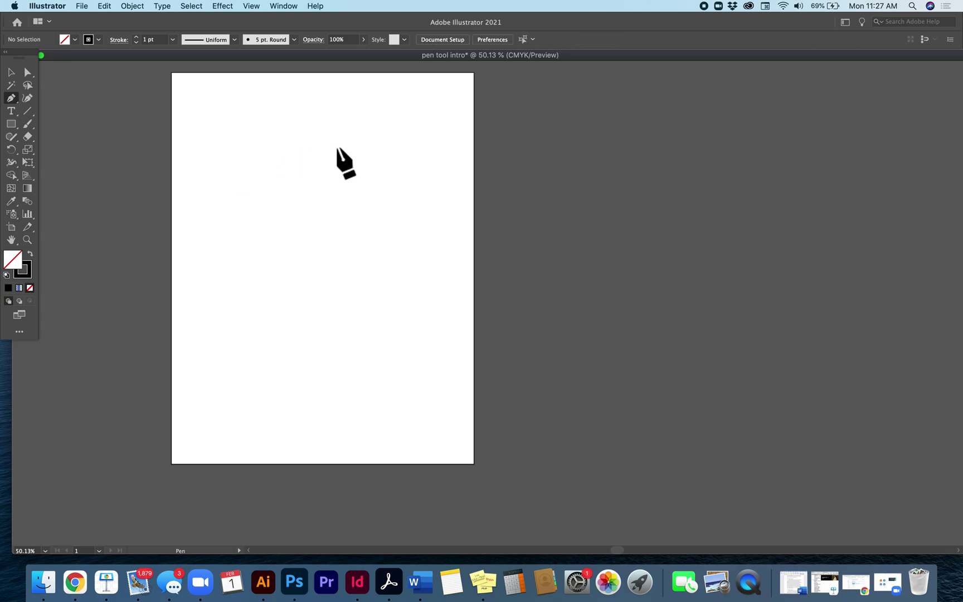
Step: Try drawing a closed five-sided shape of straight segments with the Pen tool, and undo all of its points
left_click(225, 186)
left_click(302, 142)
left_click(319, 209)
left_click(280, 236)
left_click(272, 206)
left_click(225, 187)
key("super+z")
key("super+z")
key("super+z")
key("super+z")
key("super+z")
key("super+z")
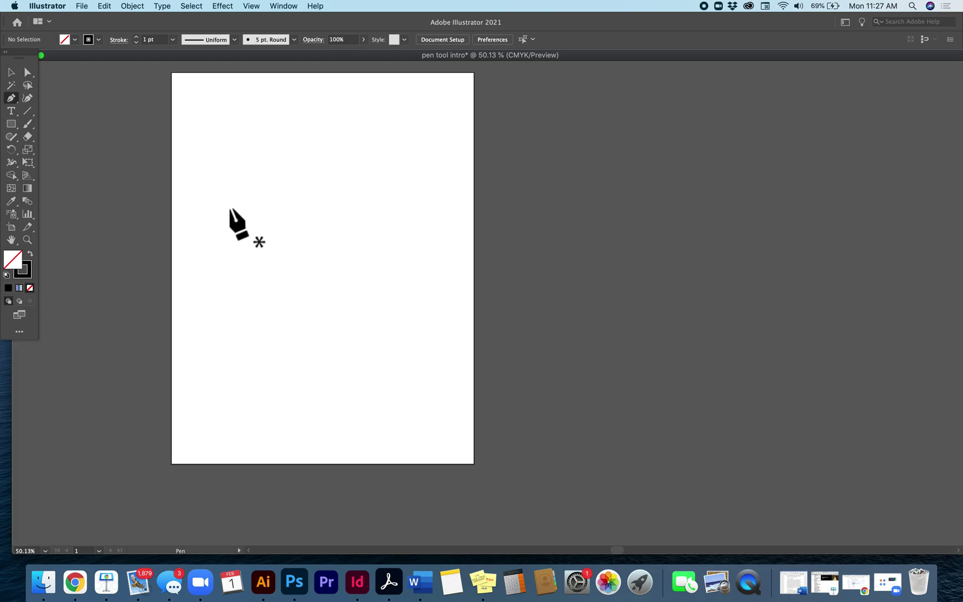
key("super+z")
Step: Start a curved Pen path with smooth anchors at about X 1.36 in, Y 3.76 in and X 3.73 in, Y 1.61 in
left_click_drag(220, 206, 242, 161)
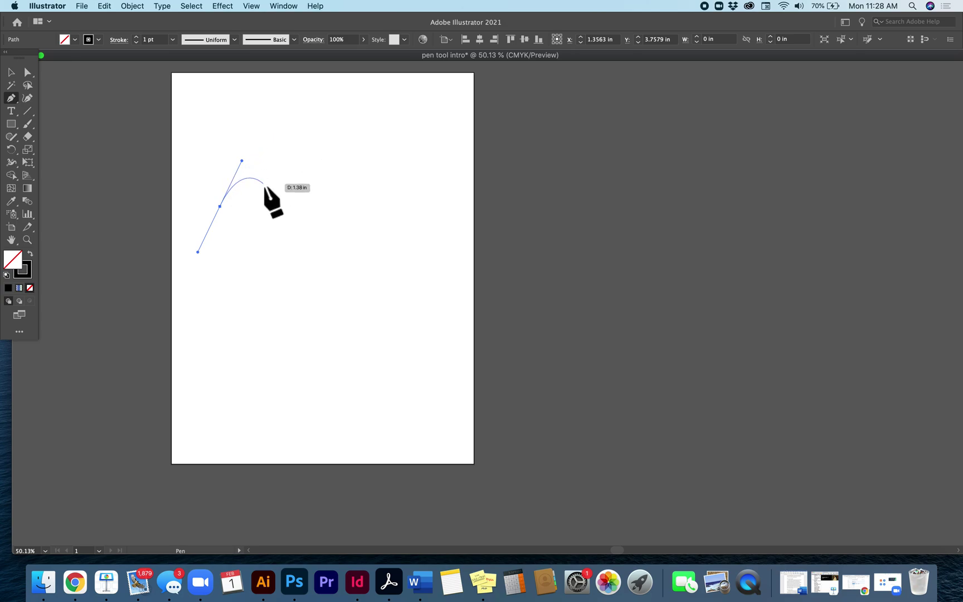
left_click_drag(304, 131, 353, 136)
left_click_drag(366, 136, 367, 136)
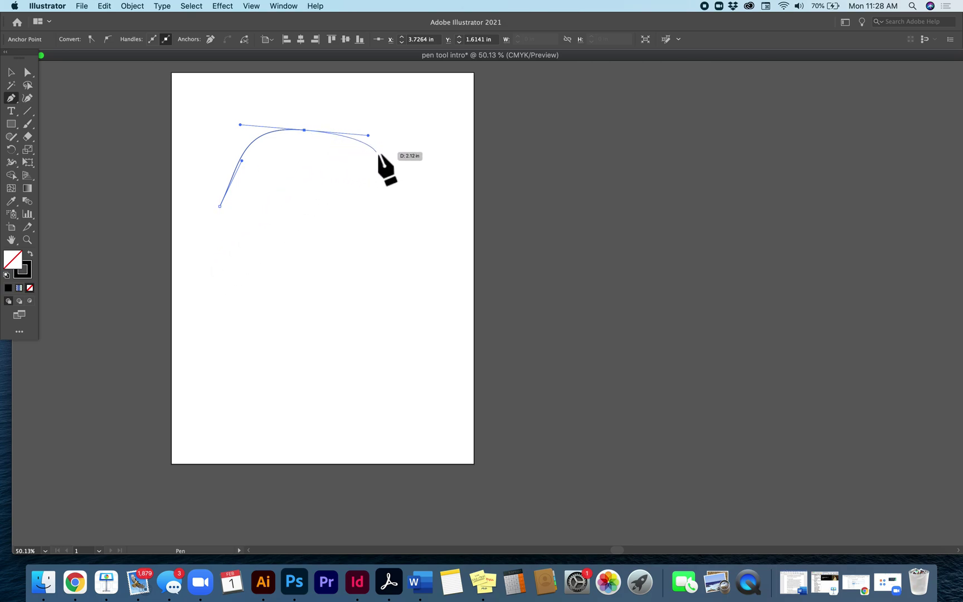
left_click(232, 297, "super")
key("super+z")
Step: Continue the path with smooth curved anchors looping around the lower, right and upper parts of the artboard, and close it at its starting anchor
left_click_drag(230, 295, 331, 288)
left_click_drag(245, 268, 295, 241)
left_click_drag(322, 275, 368, 282)
left_click_drag(382, 229, 353, 157)
left_click_drag(379, 125, 221, 206)
left_click(219, 206)
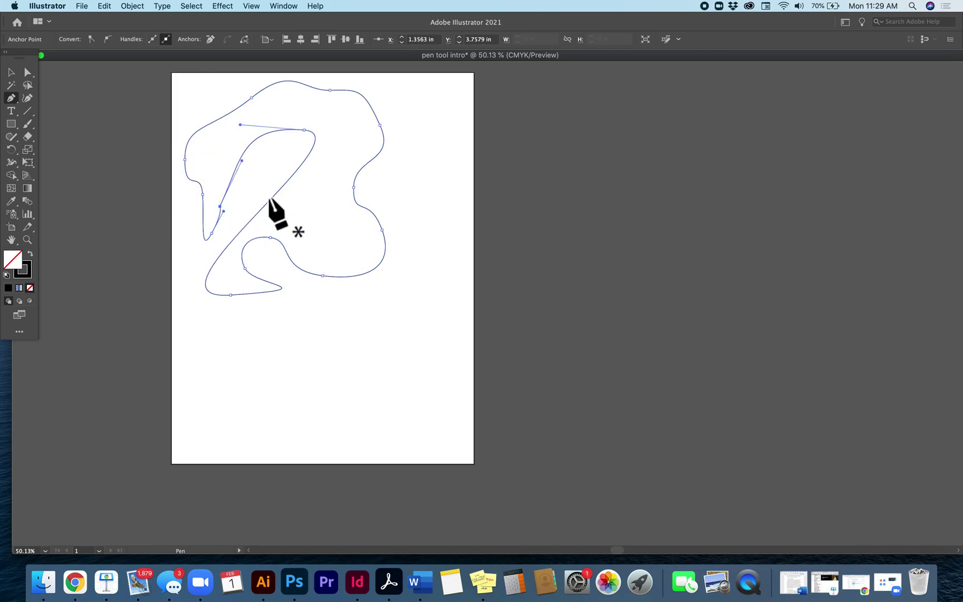
Step: Move the closed curved path with the Selection tool to about X 4.25 in, Y 4.16 in
left_click(10, 72)
left_click(328, 290)
left_click_drag(375, 271, 413, 304)
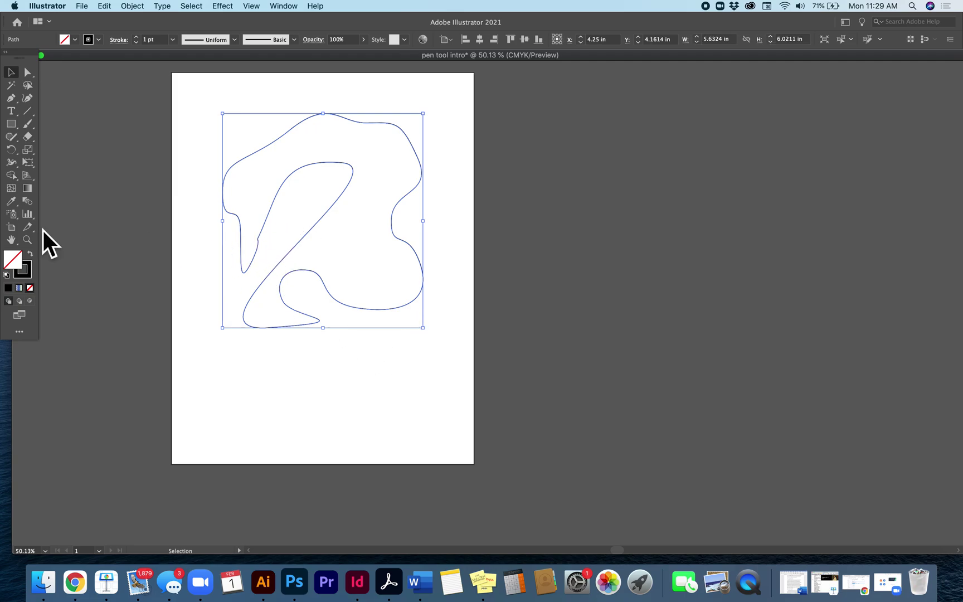
Step: Zoom in to 150% on the curved path and examine its smooth curves and the corner at the closing anchor
left_click(27, 244)
left_click(283, 257)
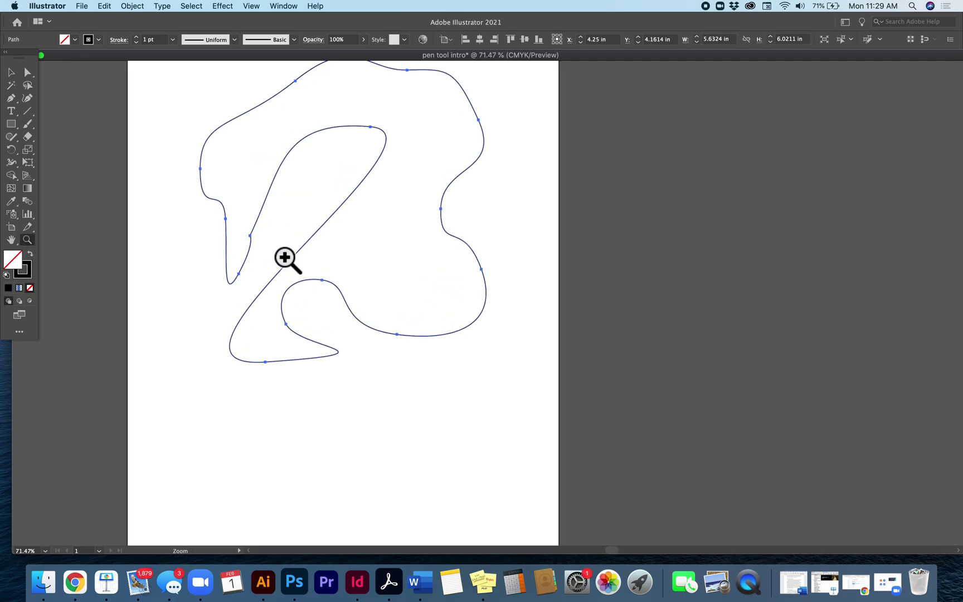
left_click(282, 256)
left_click(454, 321)
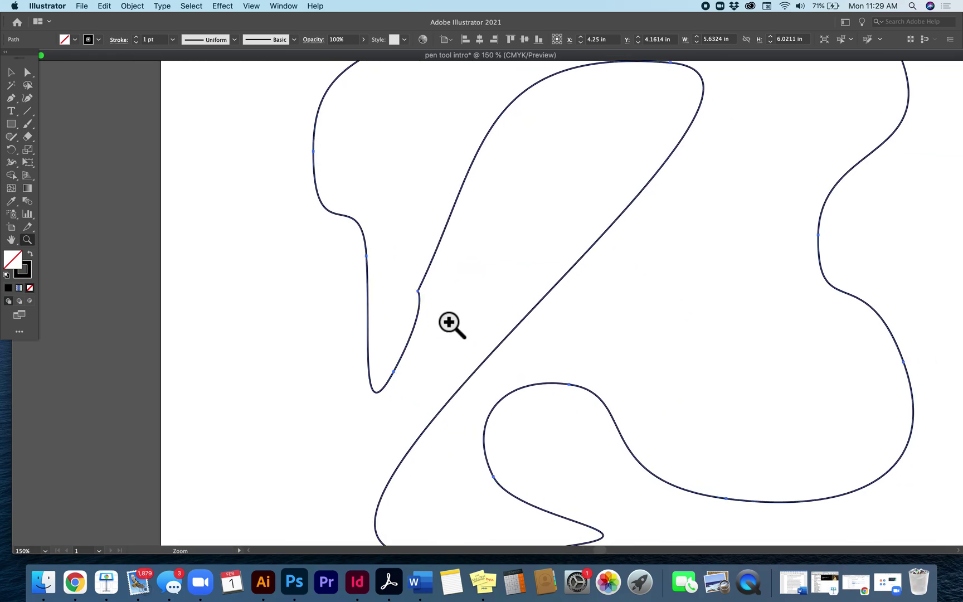
scroll(452, 323, "right", 5)
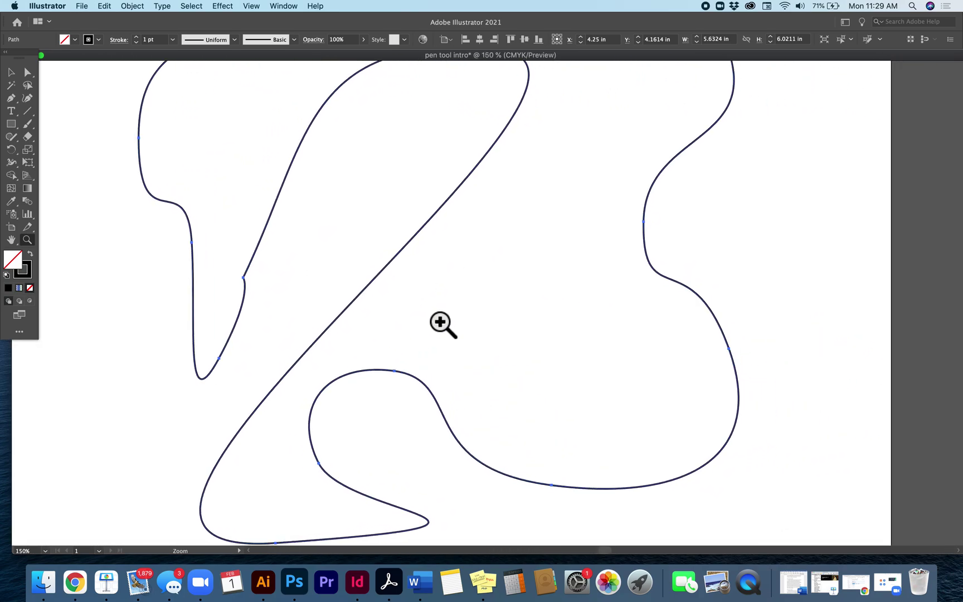
Step: Magnify the corner at the closing anchor to 600% to inspect it, and return to about 101% to view the path
left_click(369, 292)
left_click(466, 306)
left_click(522, 316)
left_click(489, 326)
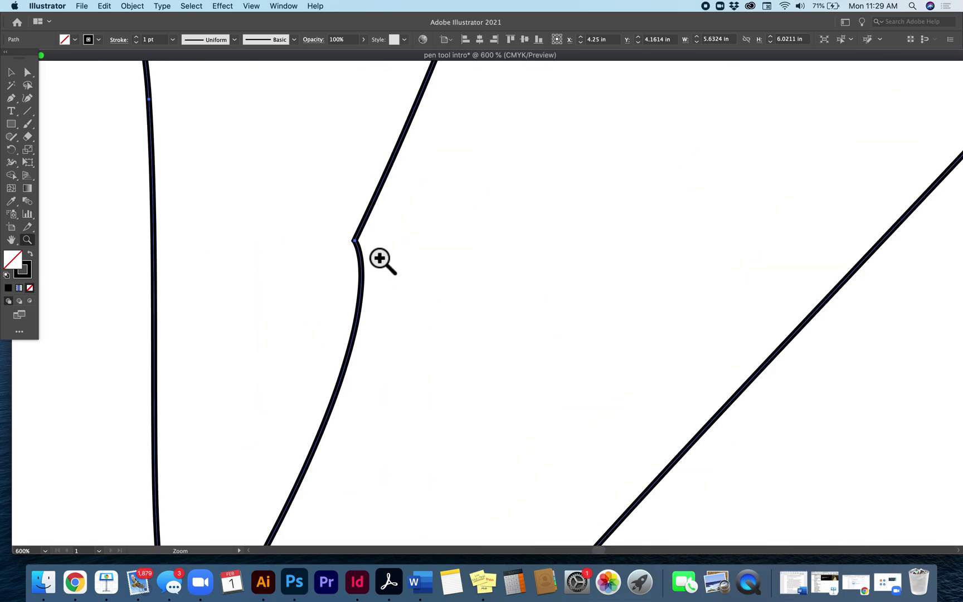
scroll(416, 255, "down", 10)
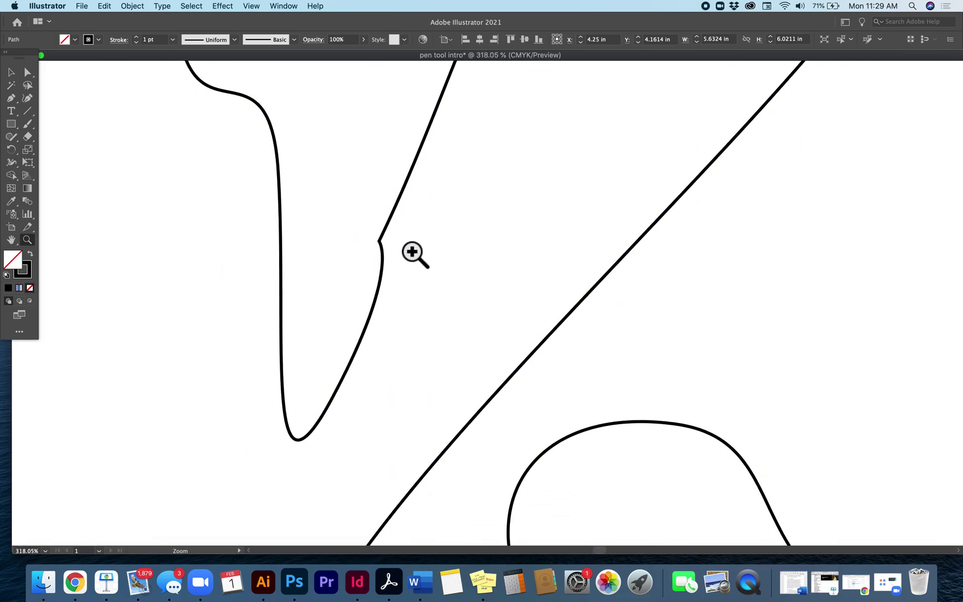
scroll(432, 273, "right", 3)
scroll(432, 273, "up", 3)
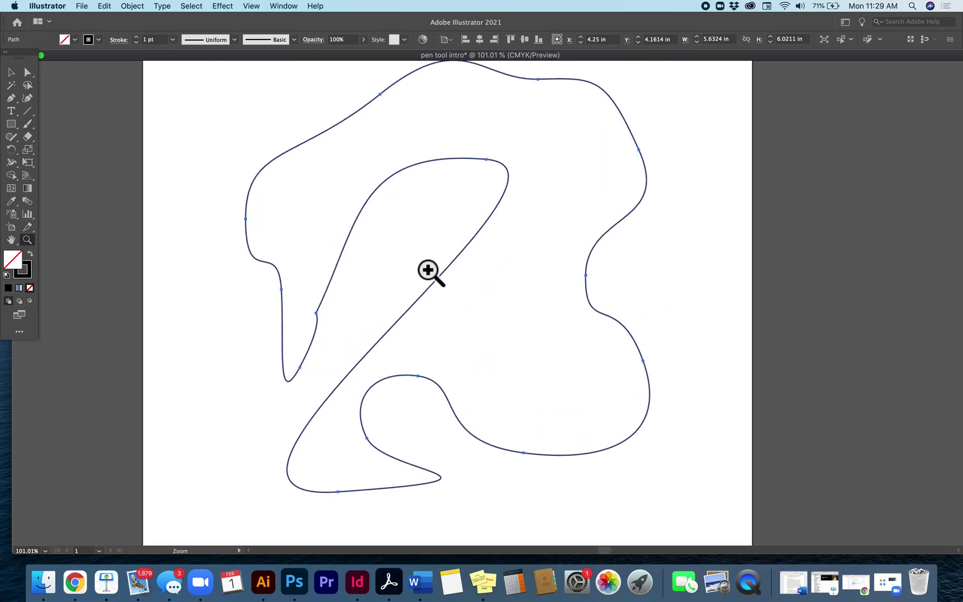
Step: Move the corner anchor with the Direct Selection tool to about X 2.27 in, Y 3.26 in, reshaping its adjoining curves
left_click(27, 72)
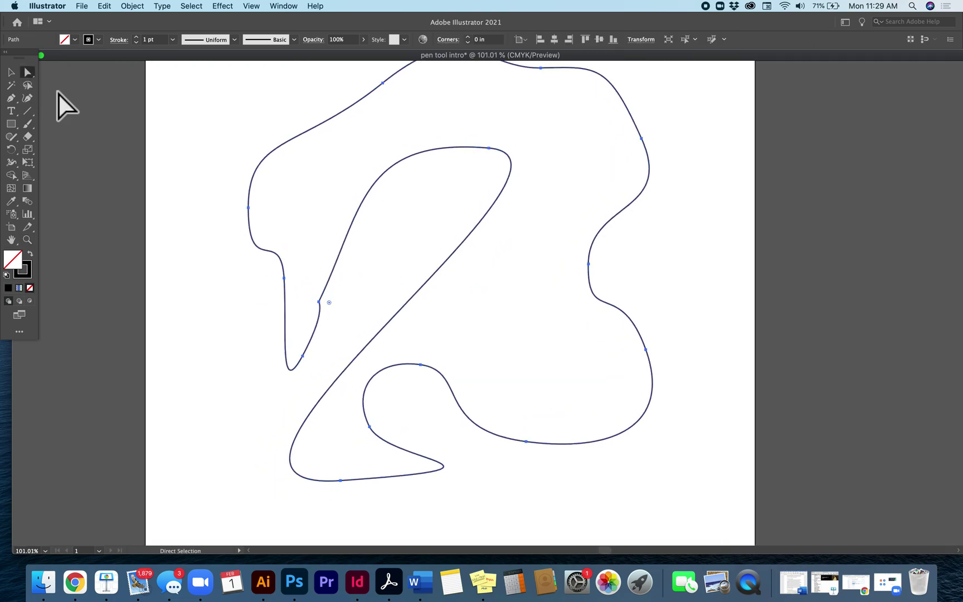
left_click(361, 312)
left_click(319, 301)
left_click_drag(318, 301, 309, 200)
left_click_drag(353, 109, 429, 209)
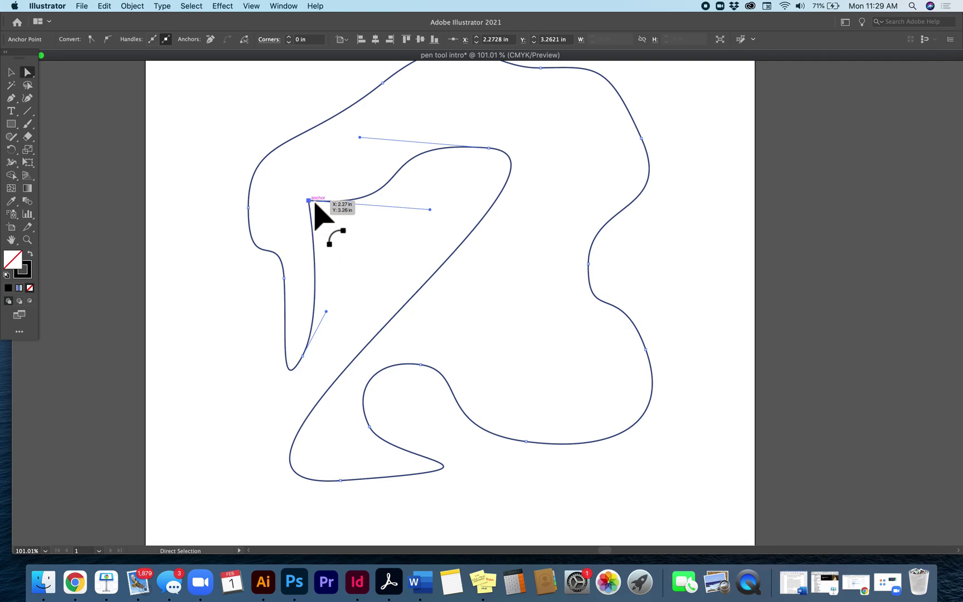
Step: Move the entire closed path with the Selection tool to about X 4.05 in, Y 4.34 in
left_click(11, 72)
left_click(528, 246)
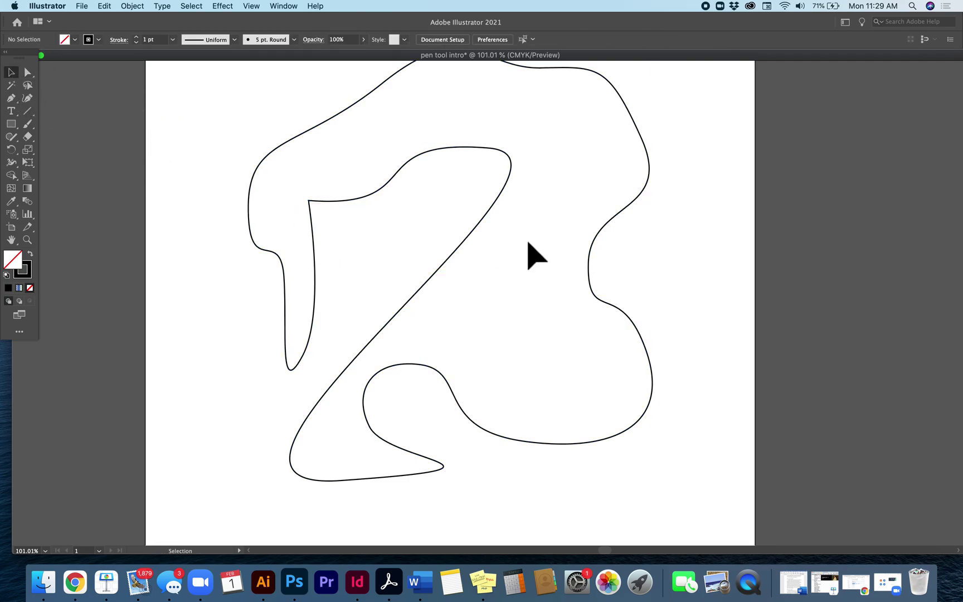
scroll(660, 273, "up", 3)
left_click_drag(580, 297, 566, 313)
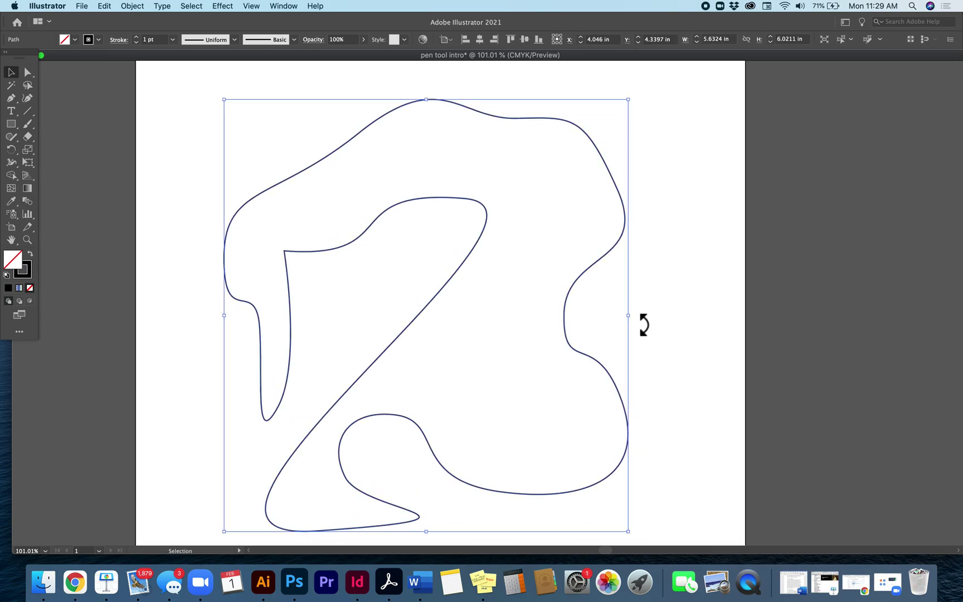
scroll(644, 325, "down", 5)
scroll(644, 325, "up", 1)
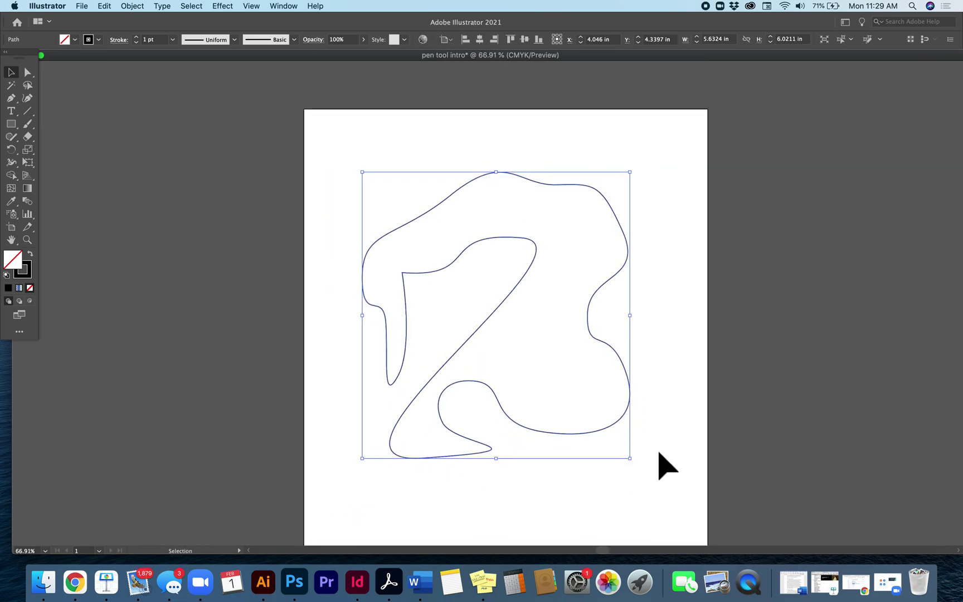
scroll(659, 453, "down", 2)
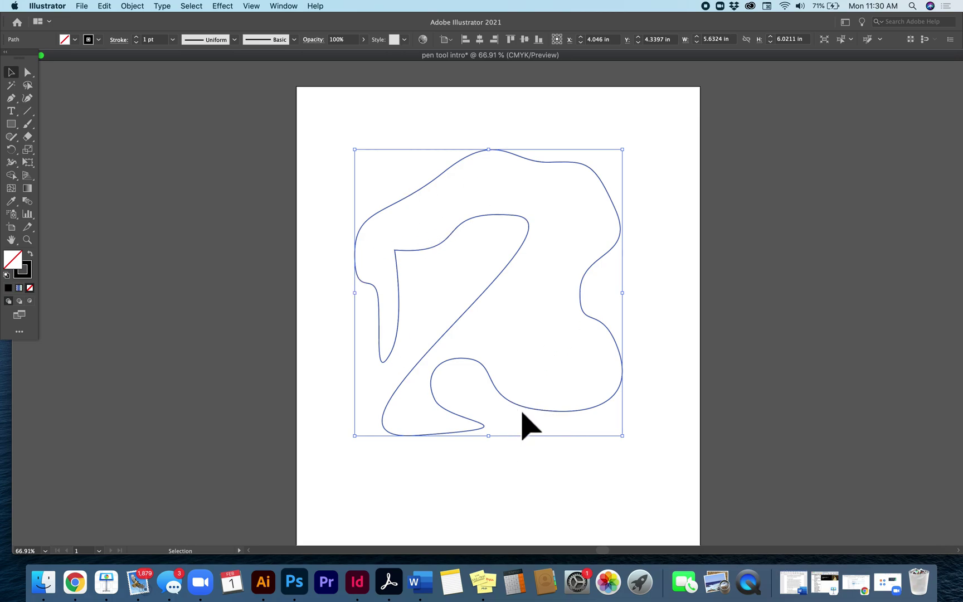
Step: With the Direct Selection tool, raise the two anchors along the path's upper edge, placing the left one at about X 2.44 in, Y 1.08 in
left_click(27, 73)
left_click(245, 256)
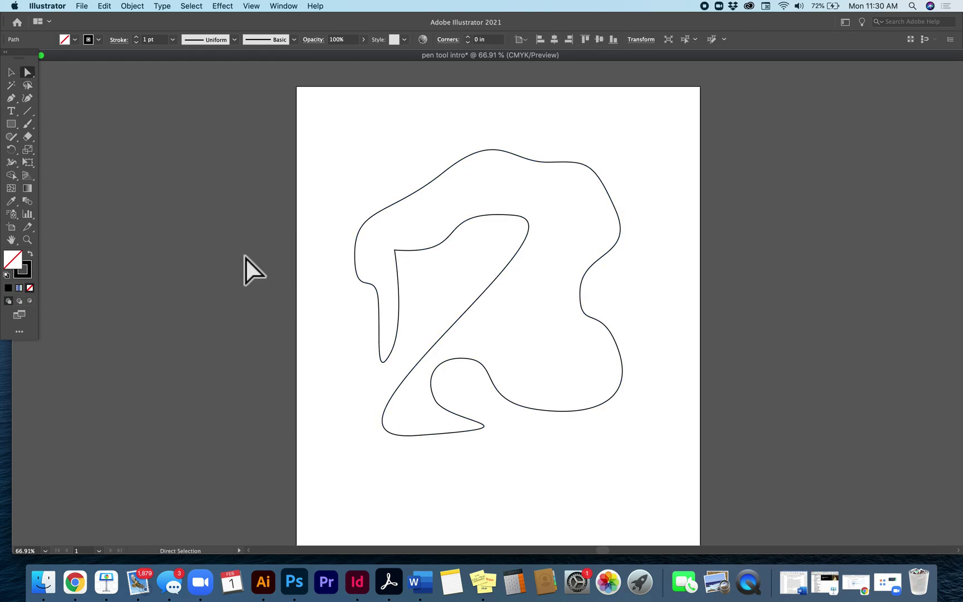
left_click(486, 371)
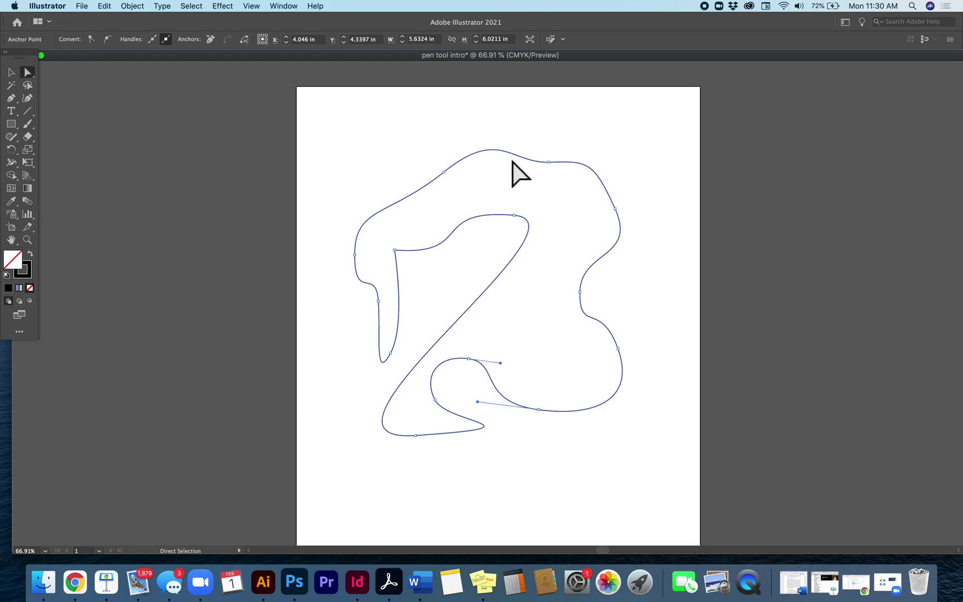
left_click_drag(551, 166, 570, 135)
left_click_drag(443, 172, 413, 139)
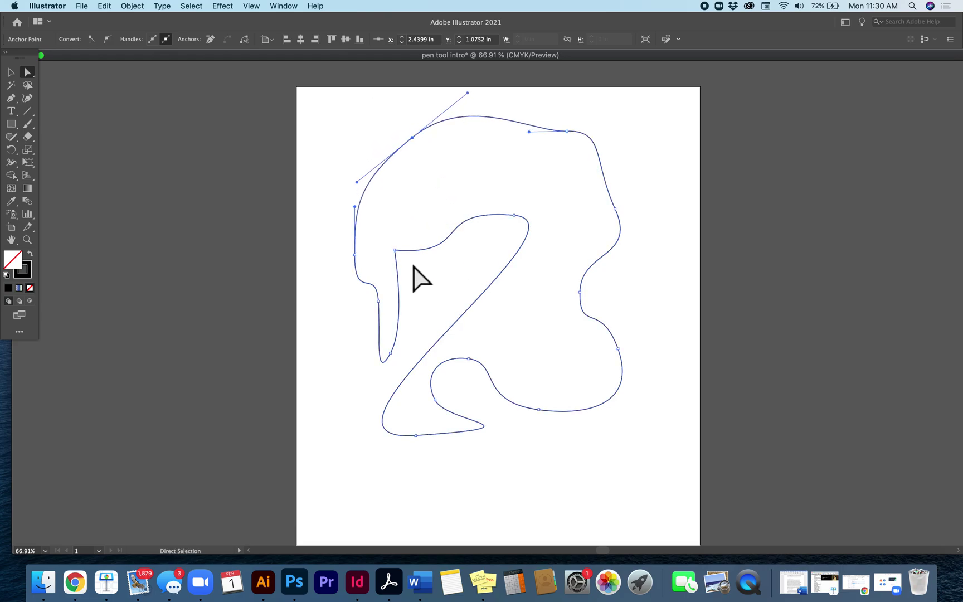
Step: Shift the inner corner anchor to the right and raise the two anchors along the path's left edge
left_click_drag(395, 250, 444, 247)
left_click_drag(355, 255, 362, 151)
left_click_drag(380, 299, 394, 194)
Step: Try moving the lower-left tip anchor to about X 0.52 in, Y 2.6 in, and undo that move
left_click_drag(390, 354, 321, 210)
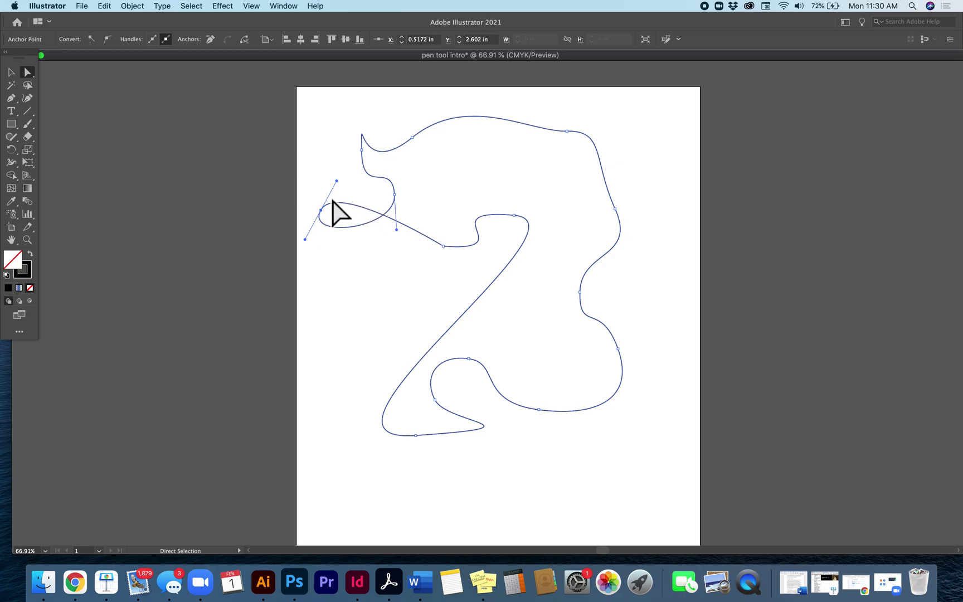
left_click_drag(334, 192, 365, 215)
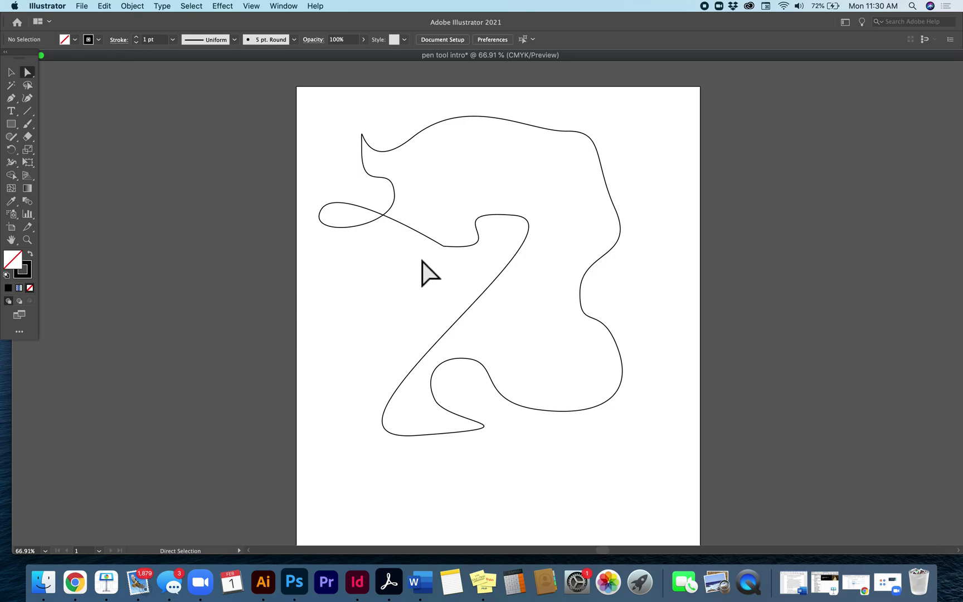
key("super+z")
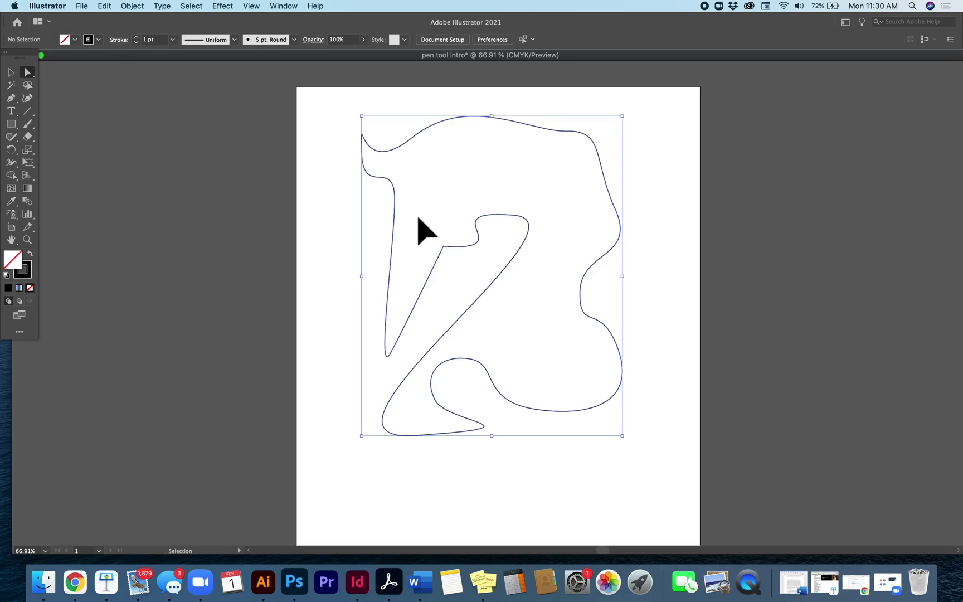
key("super+z")
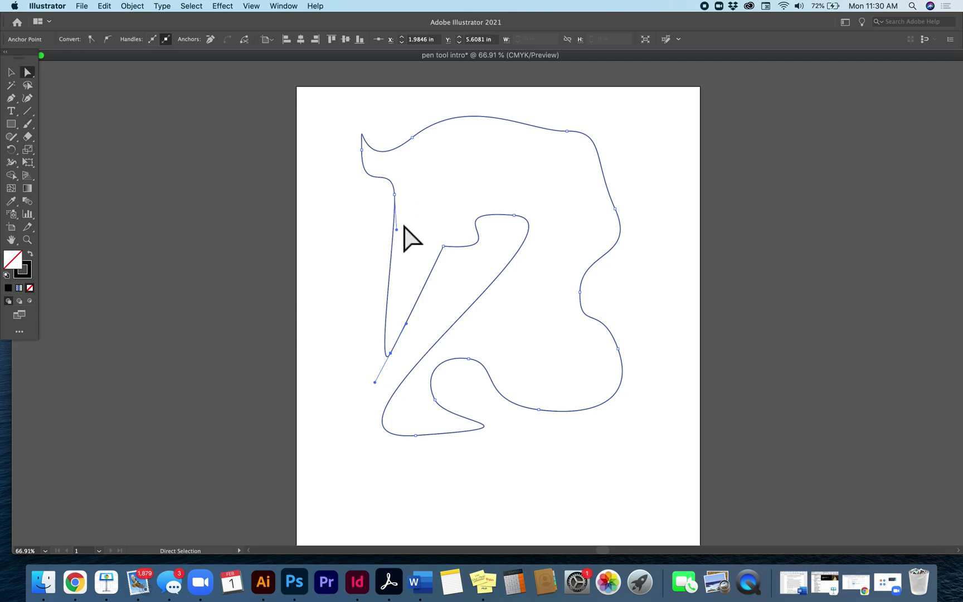
Step: Move the inner peak anchor to about X 5.12 in, Y 2.96 in, and rotate the direction handles of the path's upper-right anchor
left_click(514, 215)
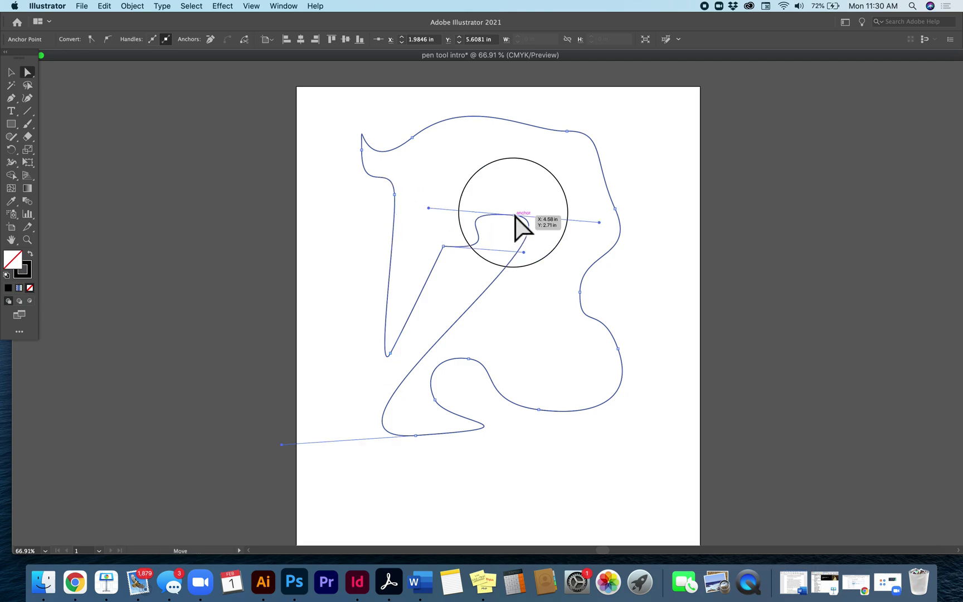
left_click_drag(515, 215, 540, 228)
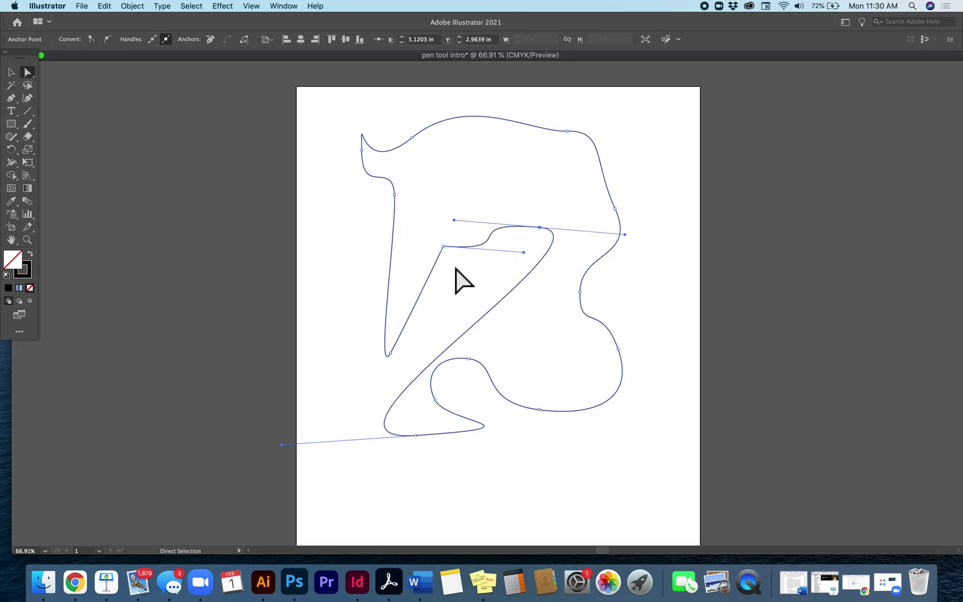
left_click(614, 208)
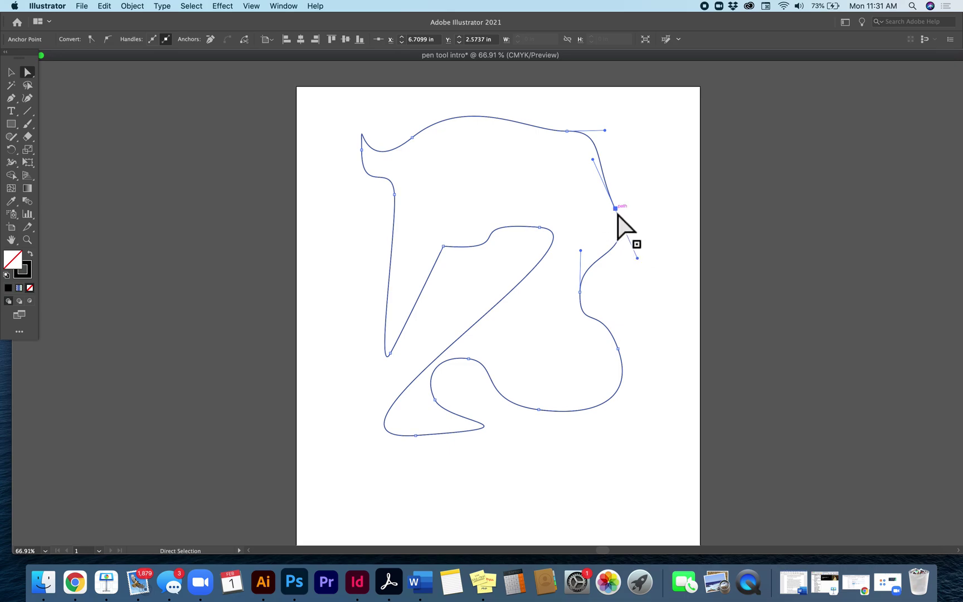
left_click_drag(638, 258, 619, 267)
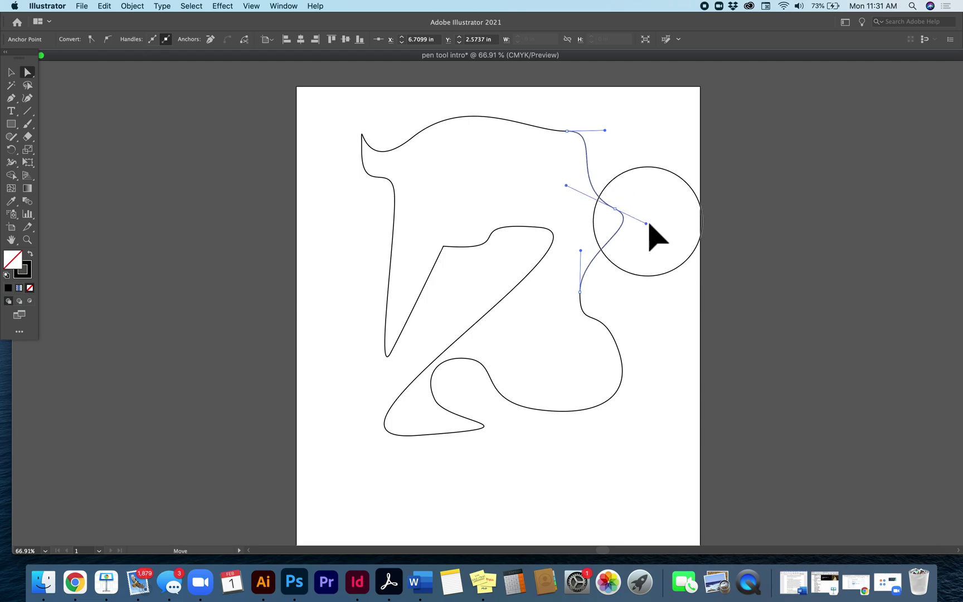
left_click_drag(648, 246, 630, 174)
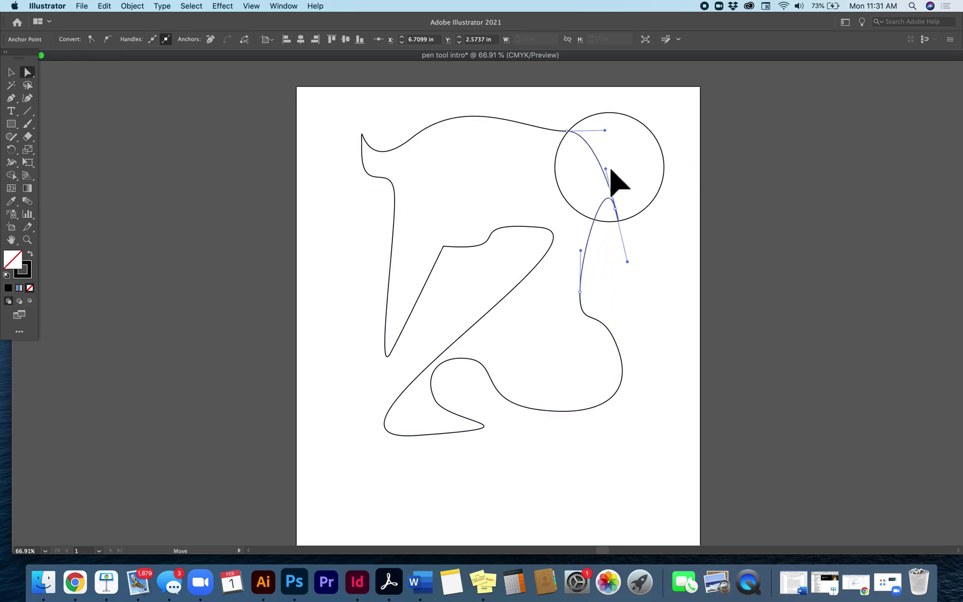
left_click_drag(624, 162, 625, 165)
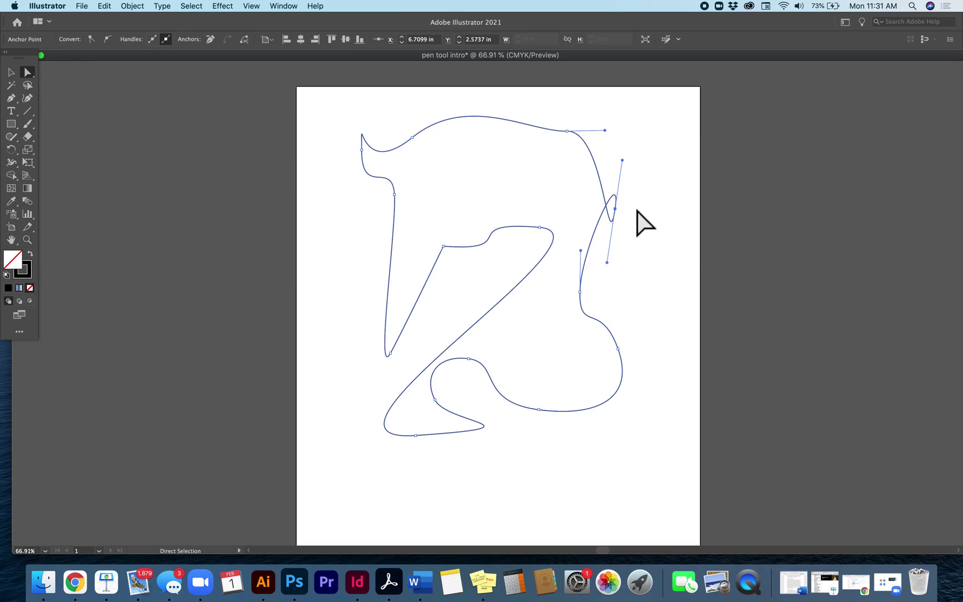
Step: Move the upper-right anchor toward the artboard's upper-right corner, and the adjacent top anchor to about X 5.44 in, Y 1.36 in
left_click_drag(623, 162, 644, 178)
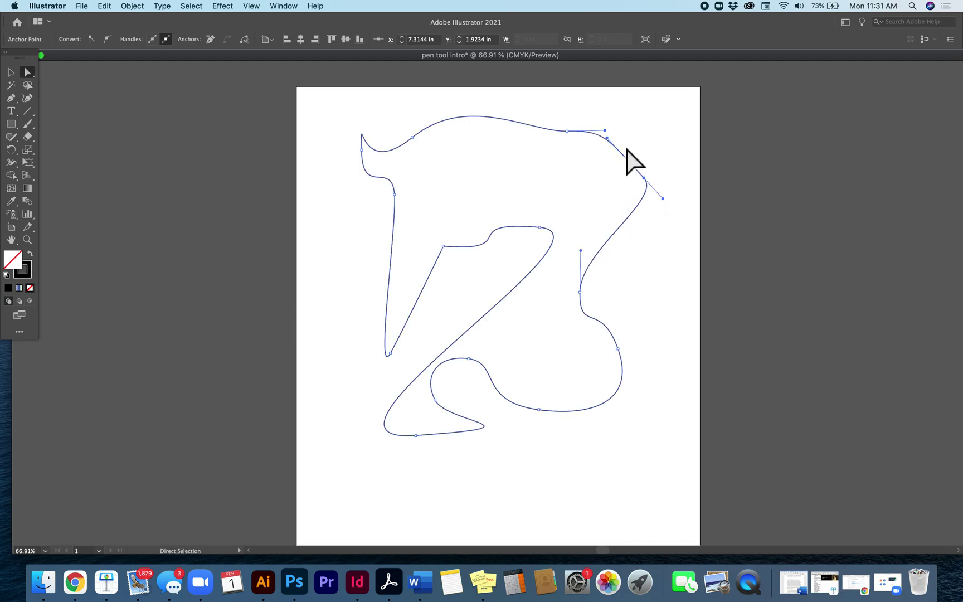
left_click_drag(607, 139, 656, 155)
left_click_drag(606, 131, 561, 152)
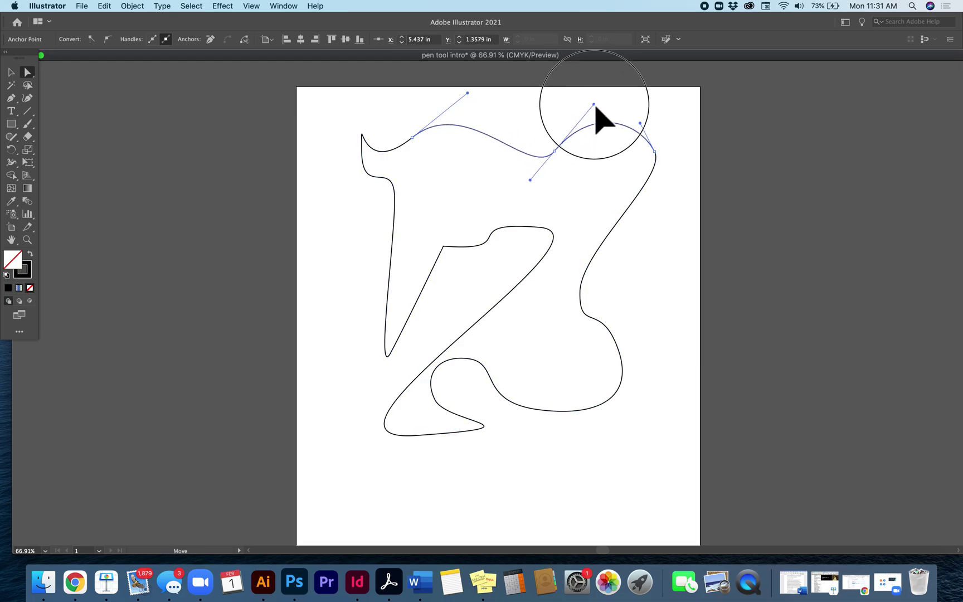
Step: Rotate the direction handles of the top anchor at X 5.44 in until they lie nearly horizontal
left_click_drag(566, 128, 595, 96)
mouse_move(569, 129)
left_mouse_down()
mouse_move(553, 99)
mouse_move(563, 140)
mouse_move(592, 110)
mouse_move(579, 120)
left_mouse_up()
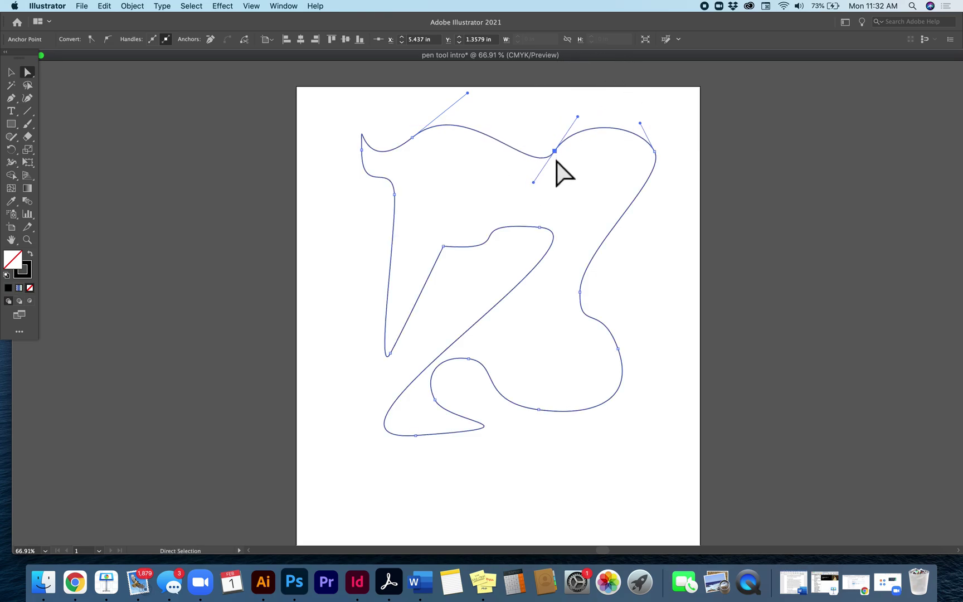
left_click_drag(533, 182, 528, 139)
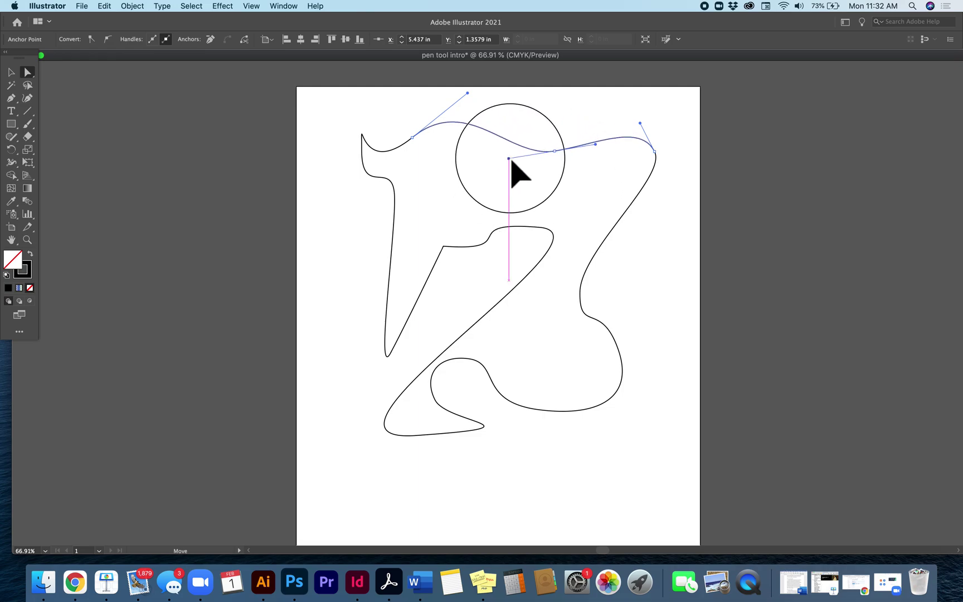
mouse_move(511, 160)
left_mouse_down()
mouse_move(506, 152)
mouse_move(534, 156)
mouse_move(499, 155)
mouse_move(516, 152)
left_mouse_up()
Step: Bend the segment between the two top anchors into a shallow dip using their direction handles, and adjust the upper-right anchor's upper handle
left_click_drag(467, 93, 488, 92)
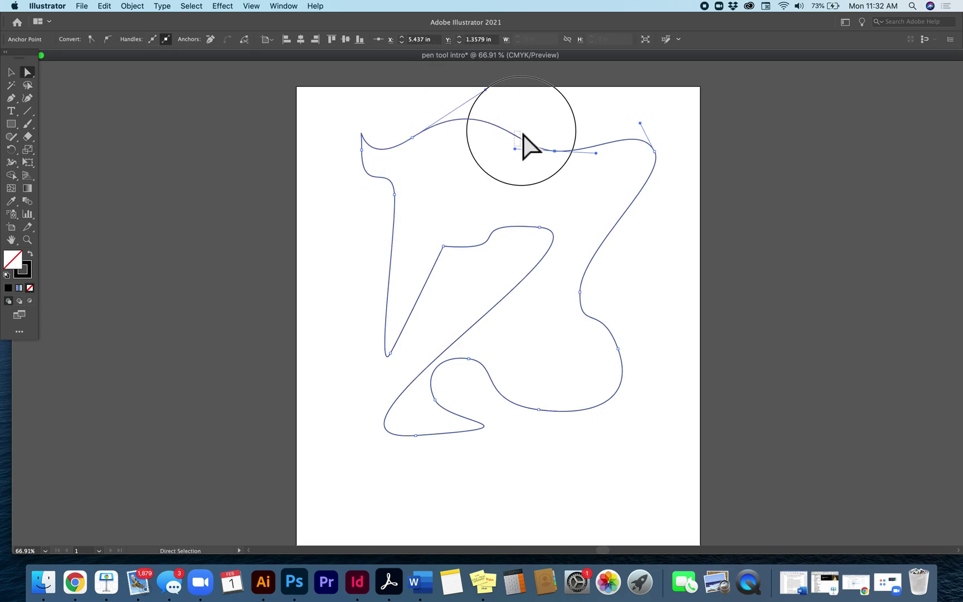
left_click_drag(528, 128, 526, 170)
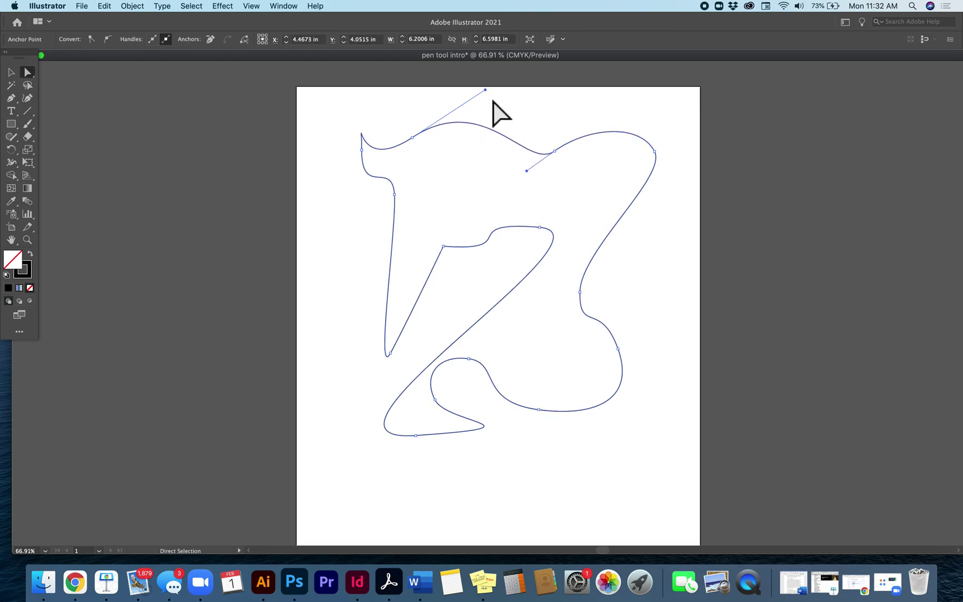
left_click_drag(487, 91, 423, 158)
mouse_move(526, 170)
left_mouse_down()
mouse_move(536, 170)
mouse_move(512, 176)
mouse_move(541, 167)
left_mouse_up()
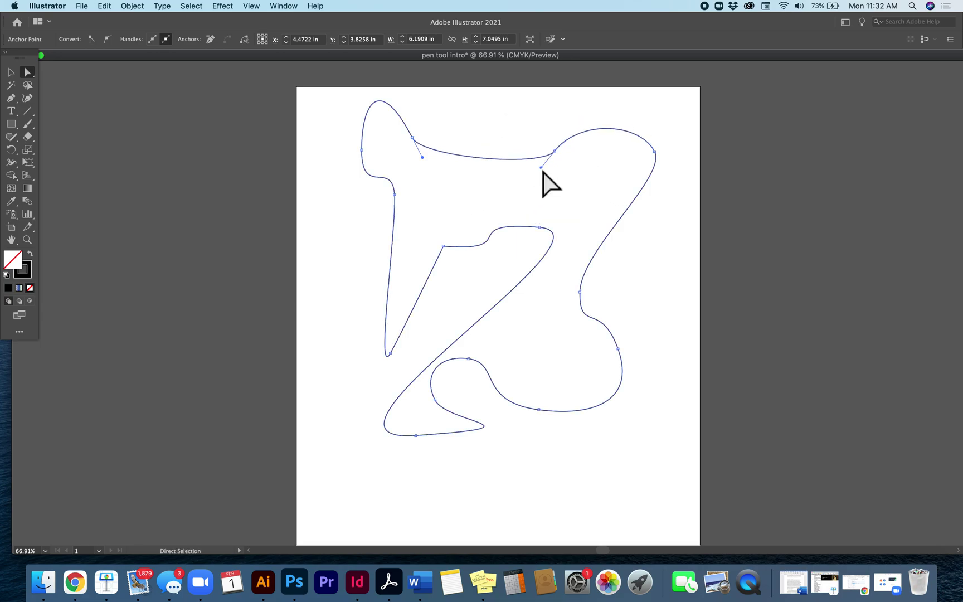
left_click(655, 151)
mouse_move(642, 123)
left_mouse_down()
mouse_move(644, 133)
mouse_move(654, 116)
mouse_move(666, 120)
mouse_move(655, 120)
left_mouse_up()
Step: Move the inner corner anchor to about X 2.77 in, Y 1.96 in, and adjust the direction handles shaping its two adjoining curves
left_click(443, 245)
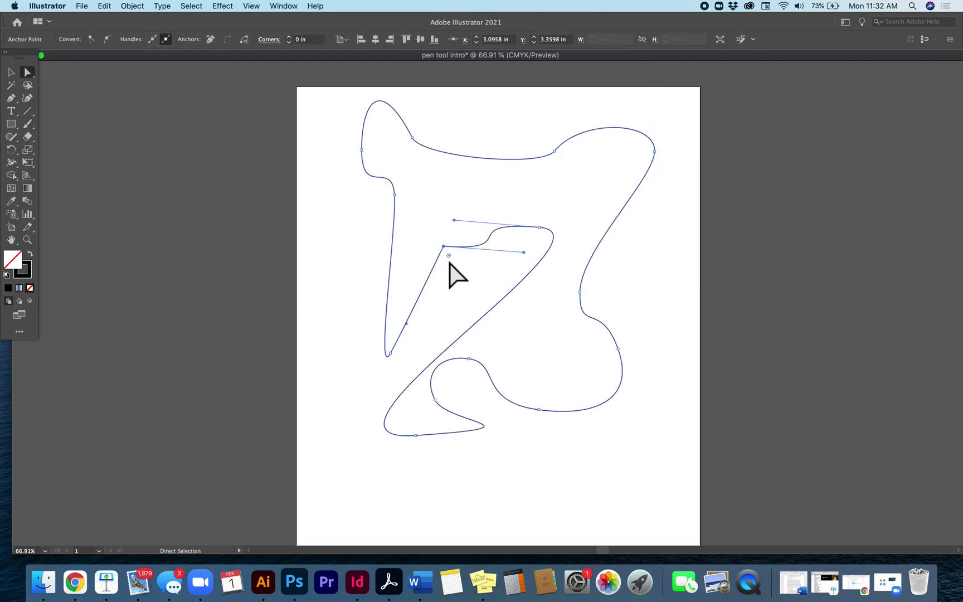
left_click_drag(444, 246, 428, 180)
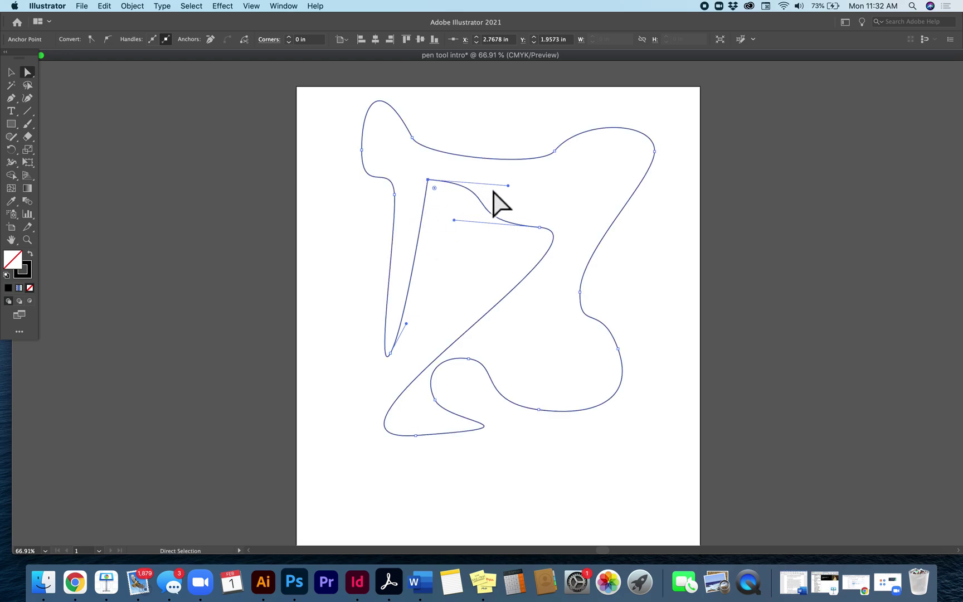
mouse_move(508, 184)
left_mouse_down()
mouse_move(454, 187)
mouse_move(499, 196)
mouse_move(448, 213)
mouse_move(429, 243)
mouse_move(494, 166)
mouse_move(501, 179)
mouse_move(476, 186)
mouse_move(489, 182)
left_mouse_up()
left_click_drag(407, 323, 428, 321)
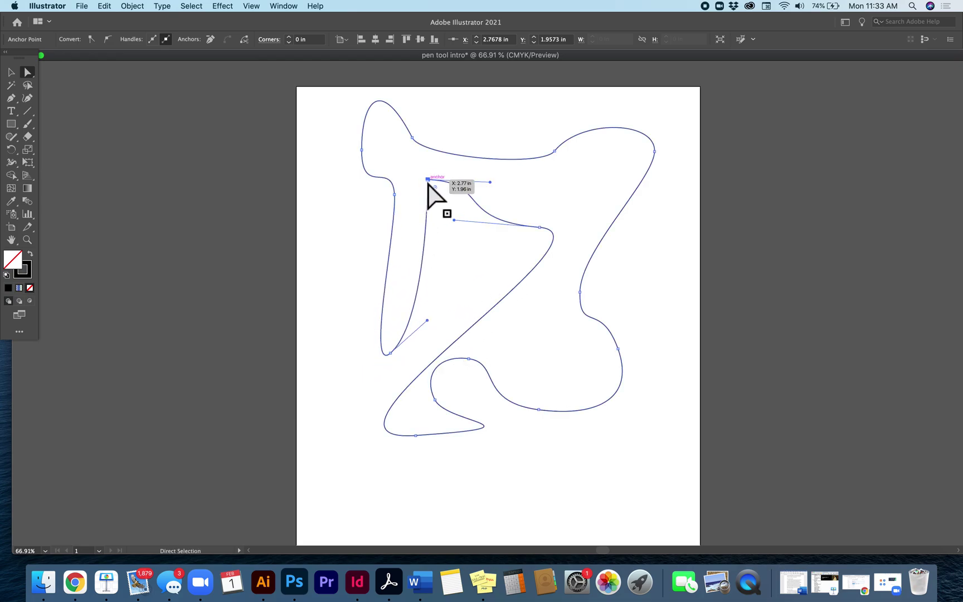
mouse_move(491, 184)
left_mouse_down()
mouse_move(463, 182)
mouse_move(508, 183)
mouse_move(511, 196)
mouse_move(462, 186)
mouse_move(444, 217)
mouse_move(516, 187)
mouse_move(495, 182)
left_mouse_up()
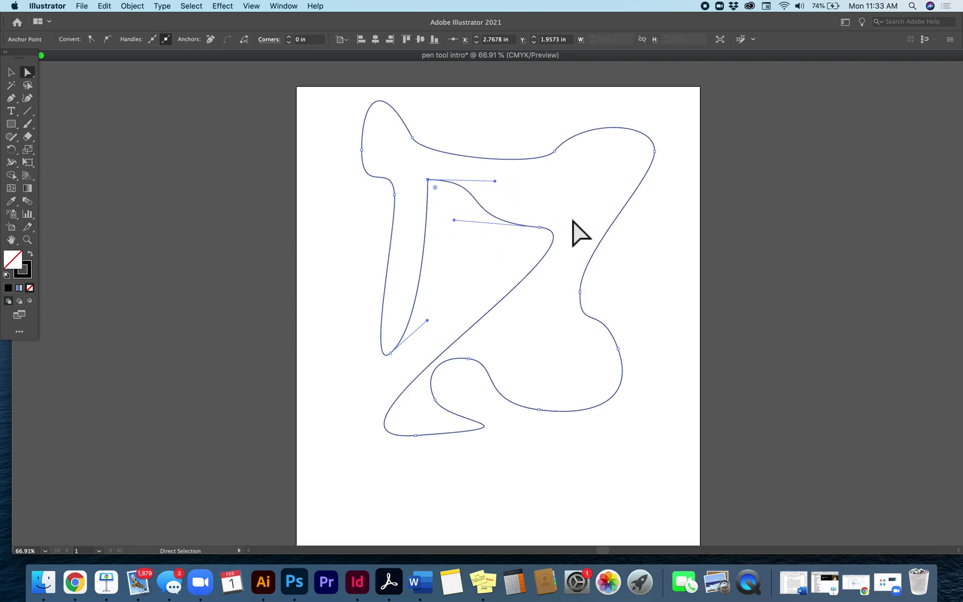
Step: Select the inner peak anchor and swing the bottom anchor's long left direction handle upward to reshape the lower curve
left_click(544, 230)
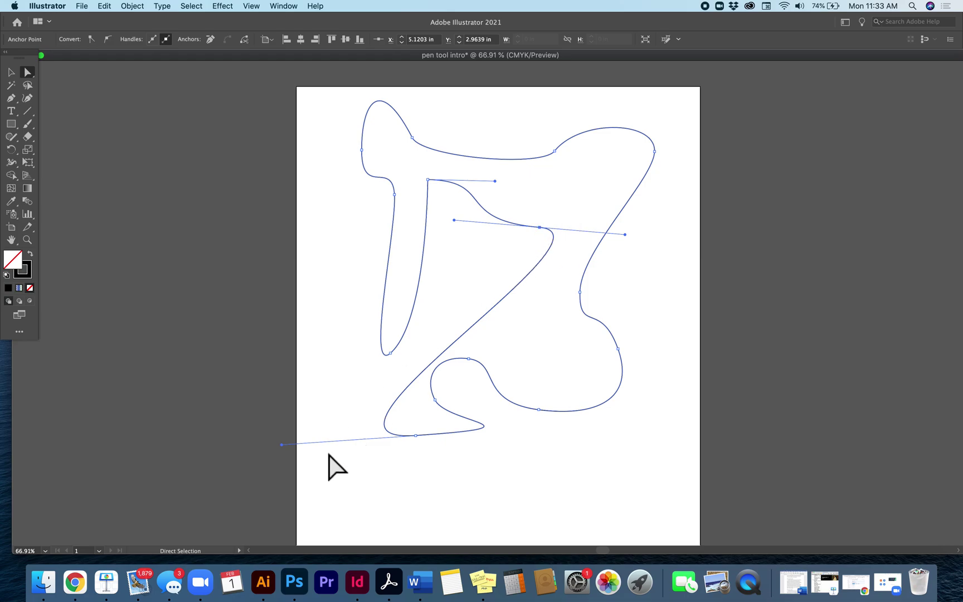
left_click_drag(282, 444, 284, 402)
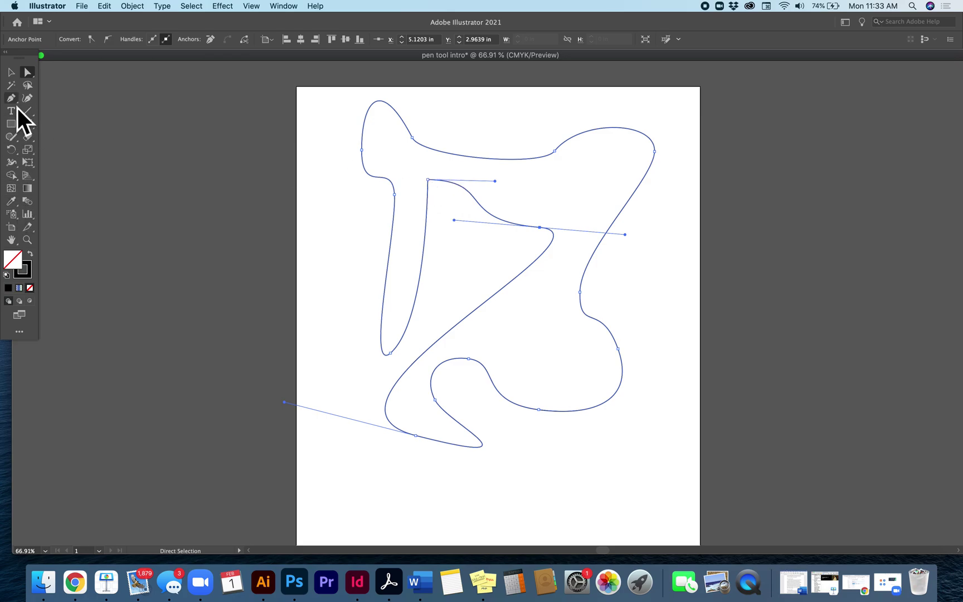
Step: Move the top anchor between the shallow dip and the right-hand bulge to about X 5.26 in, Y 1.02 in
left_click_drag(16, 105, 92, 140)
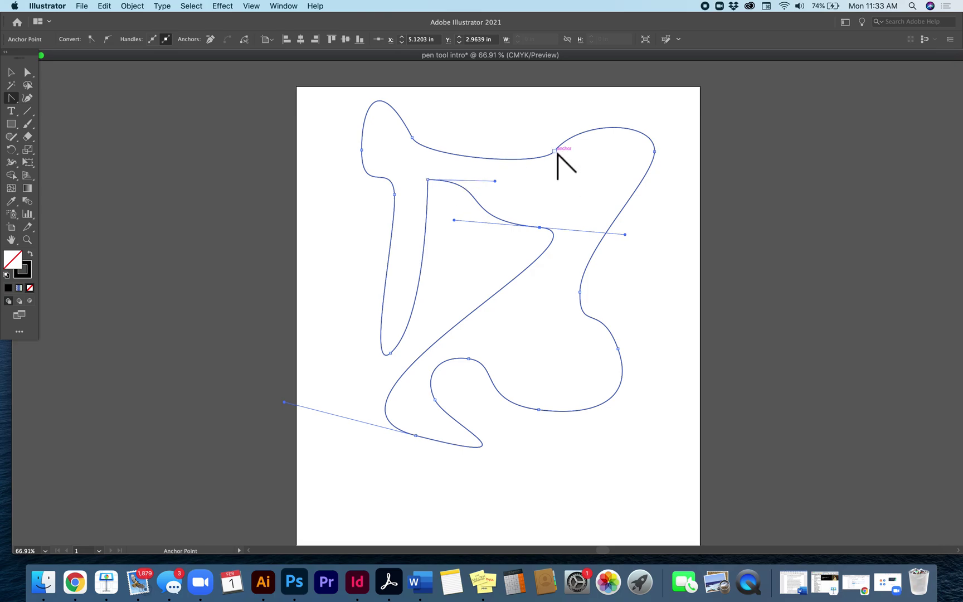
left_click(28, 72)
left_click(530, 107)
left_click(554, 150)
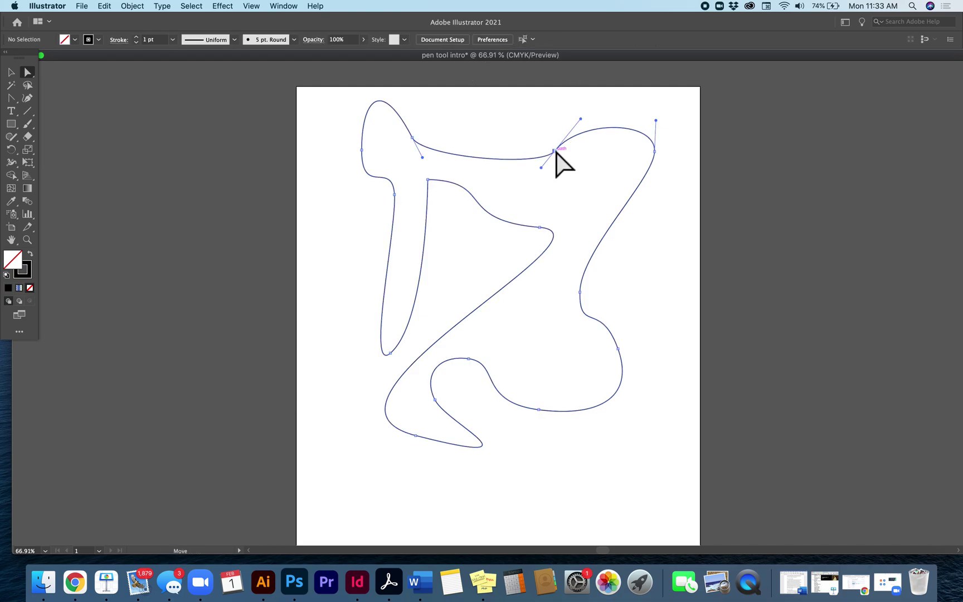
left_click_drag(554, 151, 546, 135)
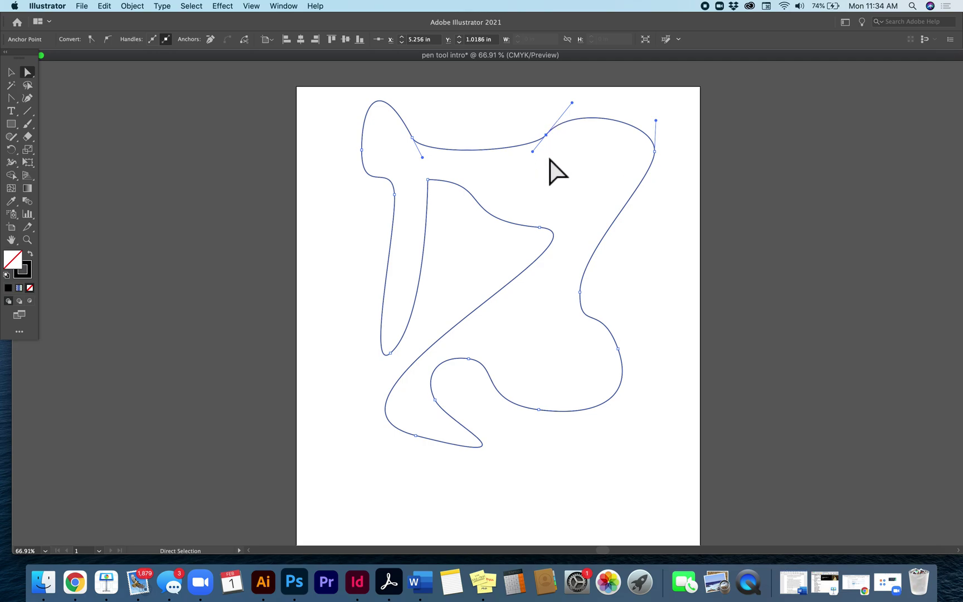
Step: Convert the moved top anchor to a corner with the Anchor Point tool and pull new direction handles down and to the right
key("shift+c")
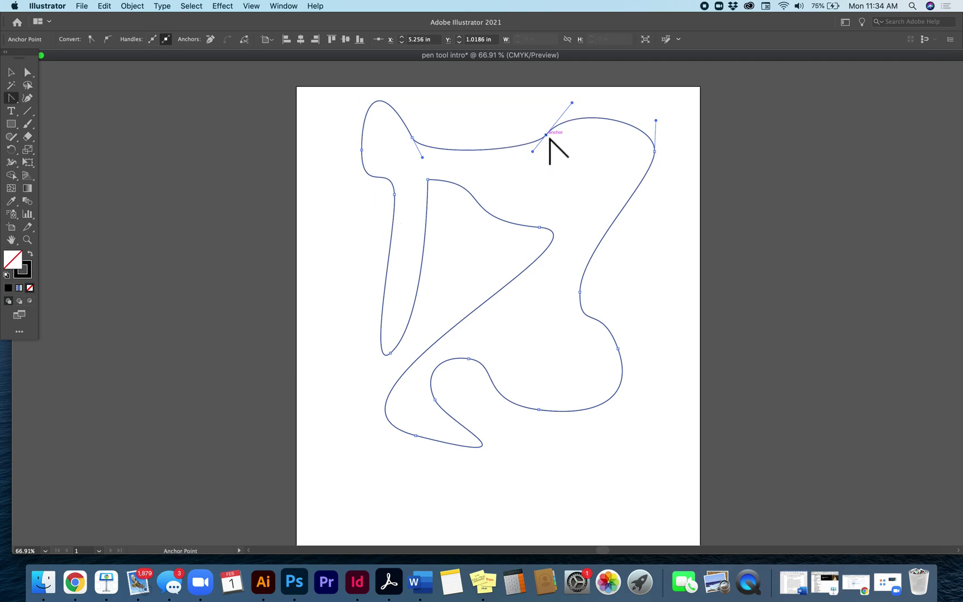
left_click(549, 138)
mouse_move(548, 138)
left_mouse_down()
mouse_move(564, 142)
mouse_move(568, 167)
mouse_move(546, 138)
left_mouse_up()
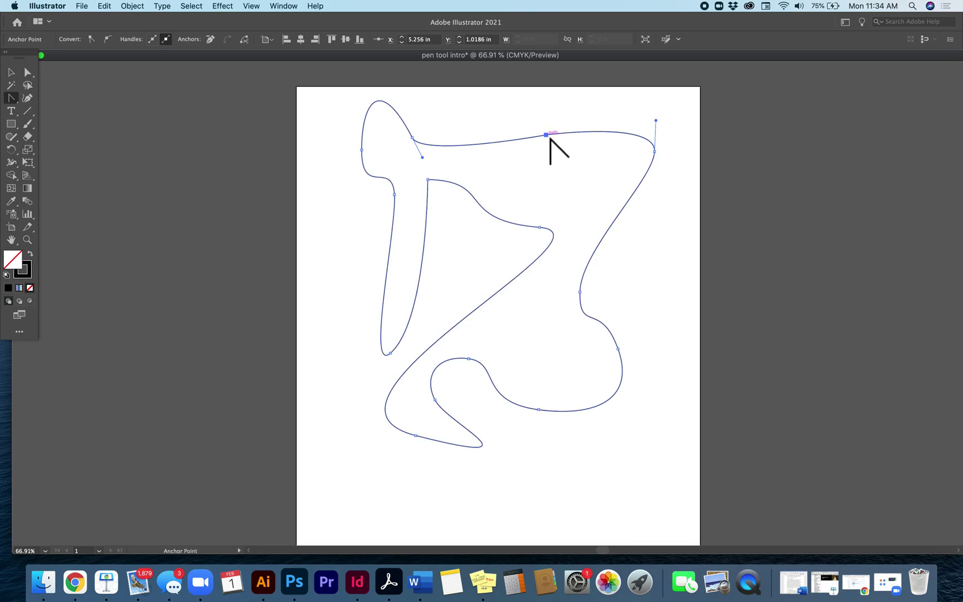
left_click_drag(547, 137, 580, 187)
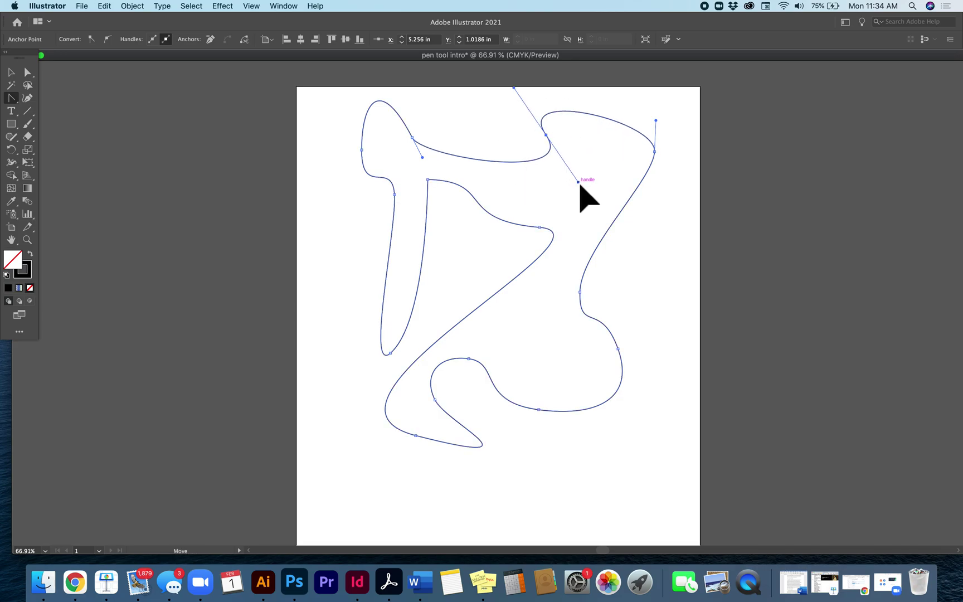
Step: Convert seven consecutive anchors to corner points, from the upper-middle and upper-right anchors down the right side to the inner lower-left one
left_click(654, 151)
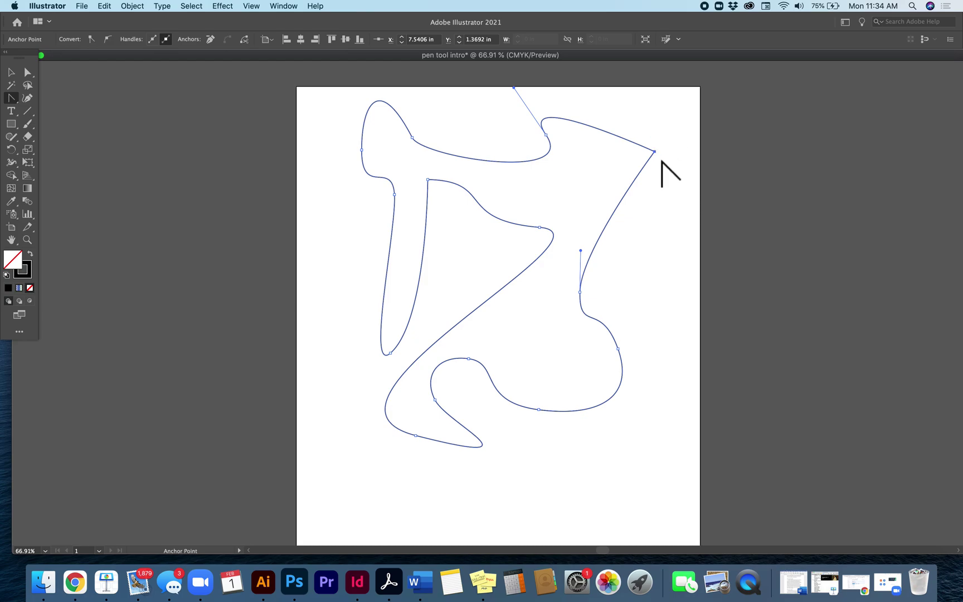
left_click(546, 135)
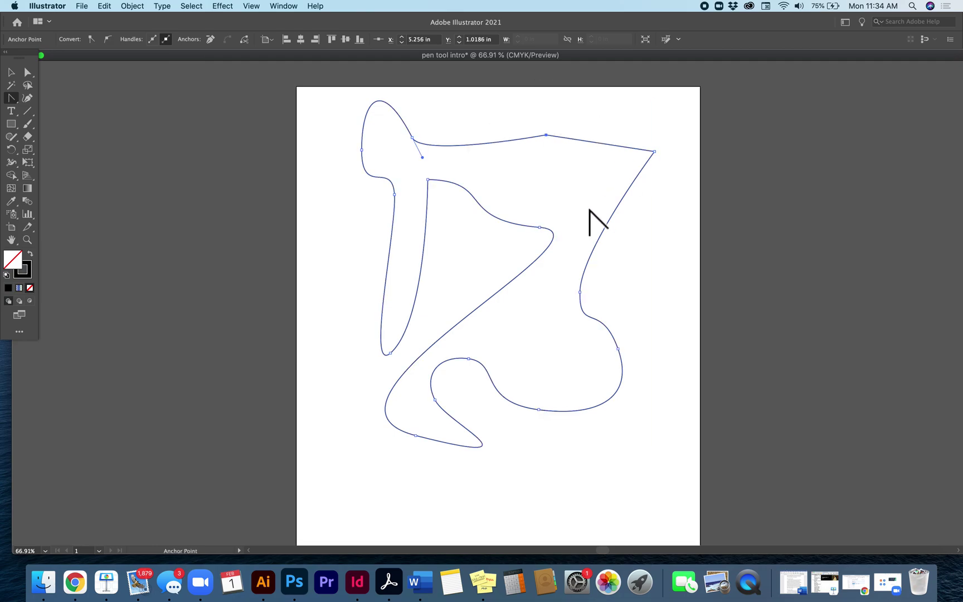
left_click(580, 292)
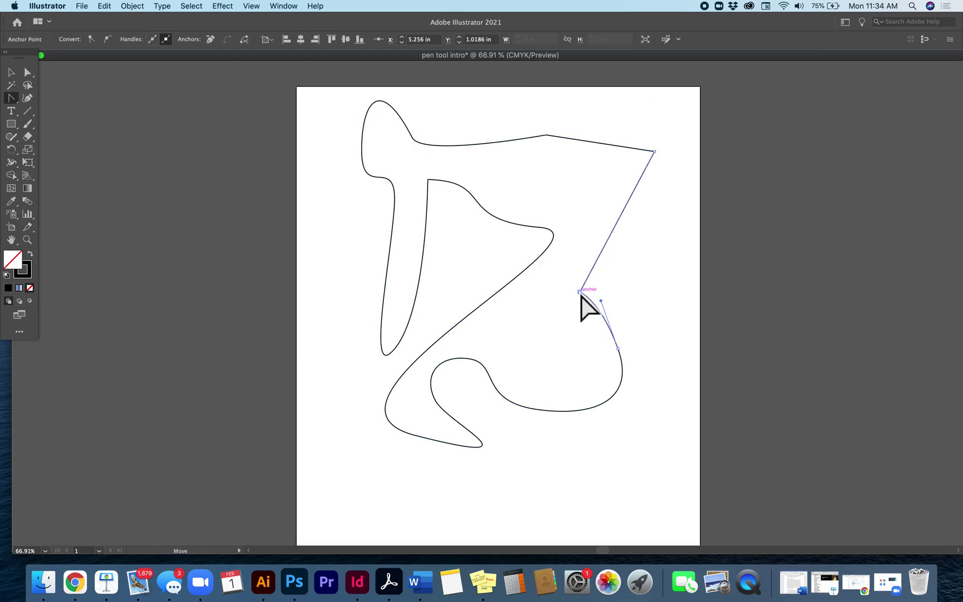
left_click(618, 349)
left_click(538, 410)
left_click(469, 358)
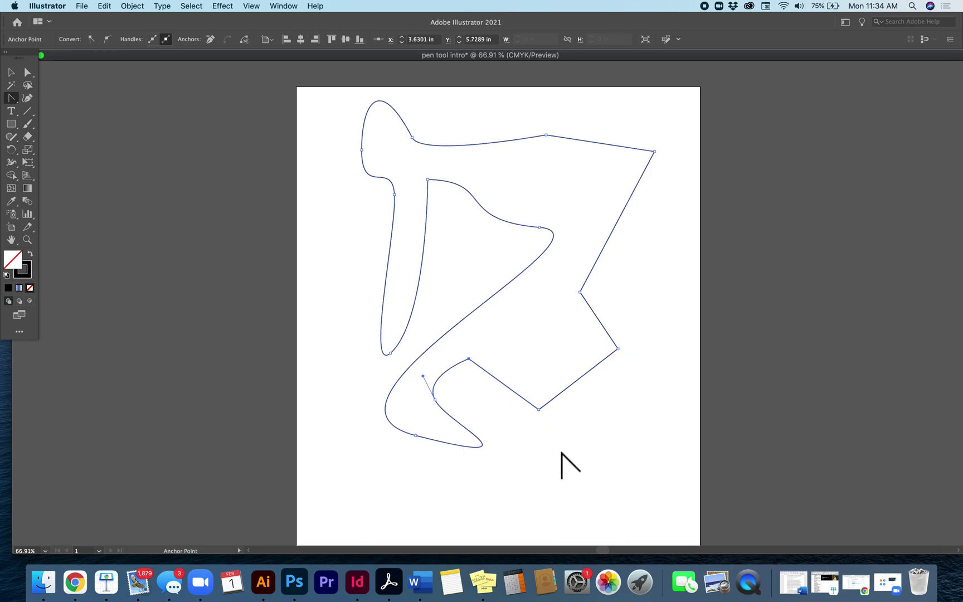
left_click(435, 400)
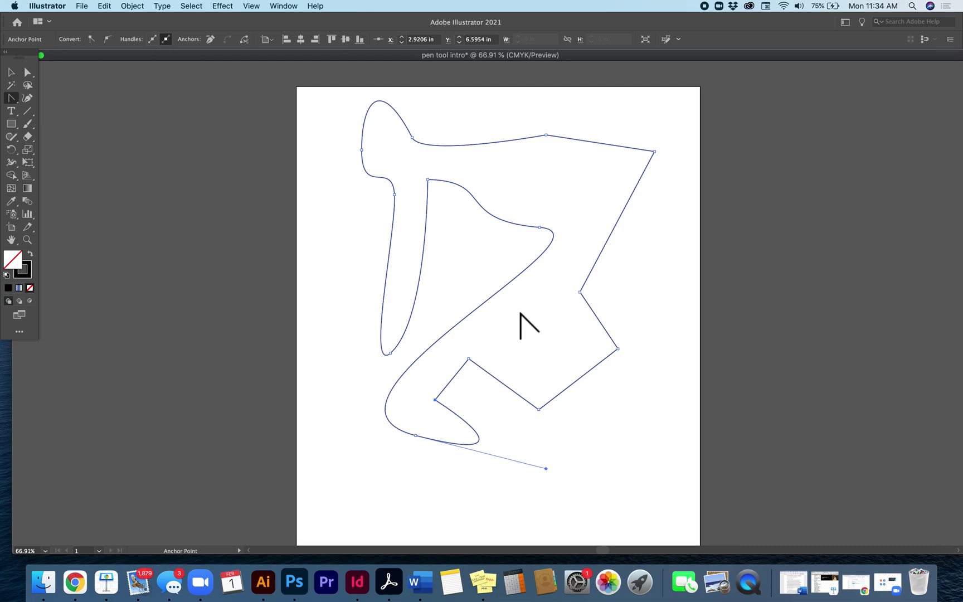
Step: Pull new direction handles from the four corner anchors along the lower edge and right side to turn them into smooth curves
left_click_drag(469, 358, 518, 346)
left_click_drag(538, 409, 560, 424)
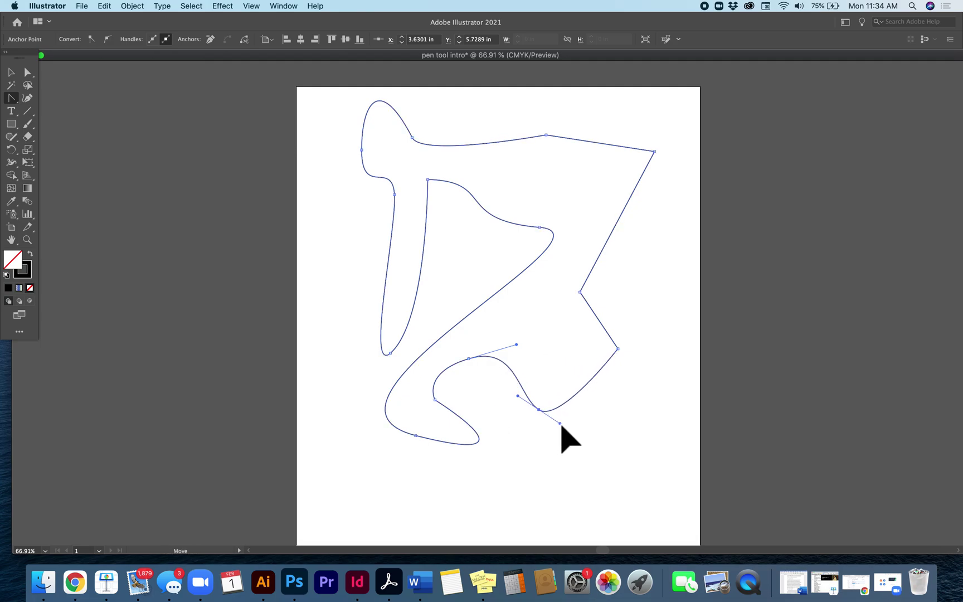
left_click(618, 350)
left_click_drag(619, 350, 649, 347)
left_click_drag(579, 291, 578, 248)
Step: Pull new direction handles from the upper-right, upper-middle and upper-left anchors to make the top edge wavy
left_click_drag(655, 152, 636, 119)
left_click_drag(546, 134, 514, 106)
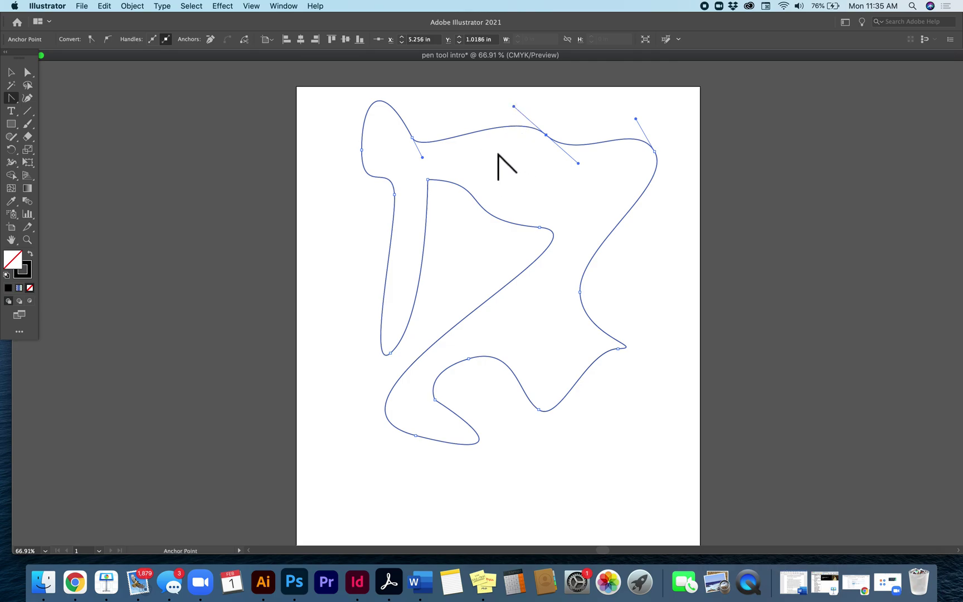
key("a")
key("shift+c")
left_click_drag(412, 137, 379, 135)
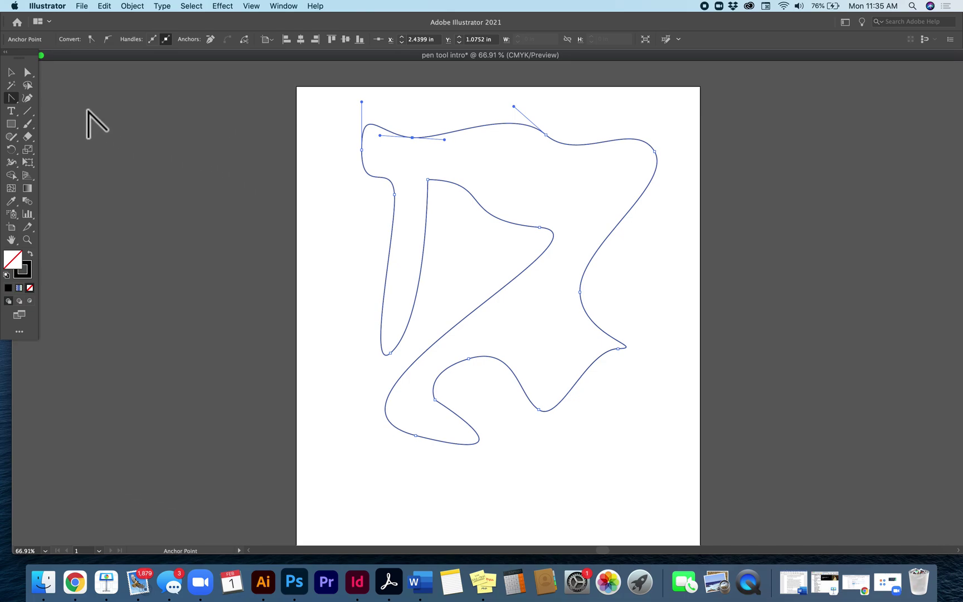
Step: Select the entire path and move it right until its leftmost anchor is at about X 1.99 in, Y 1.39 in
left_click(32, 80)
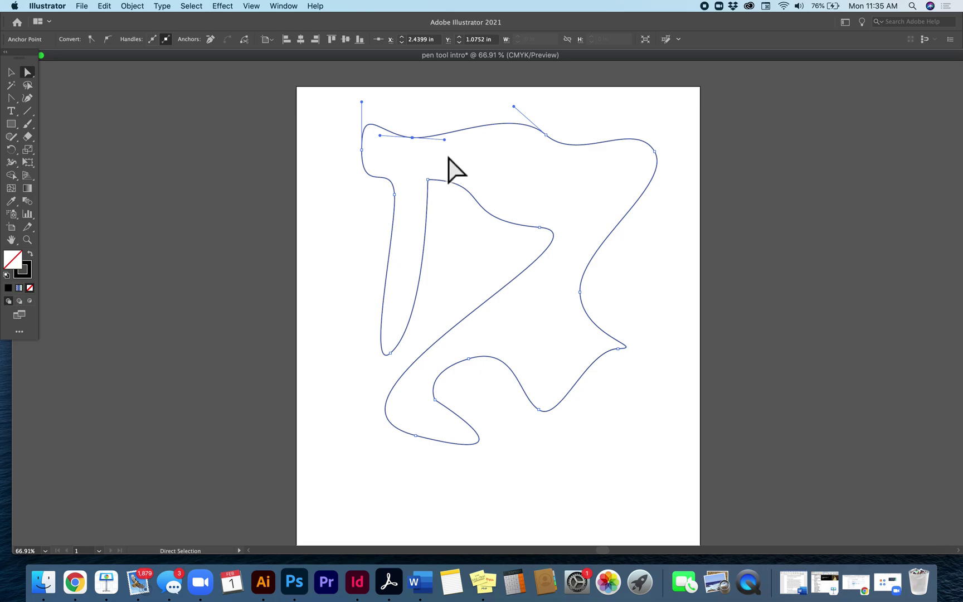
left_click(403, 157)
left_click(363, 151)
left_click(363, 152, "alt")
left_click_drag(364, 154, 394, 158)
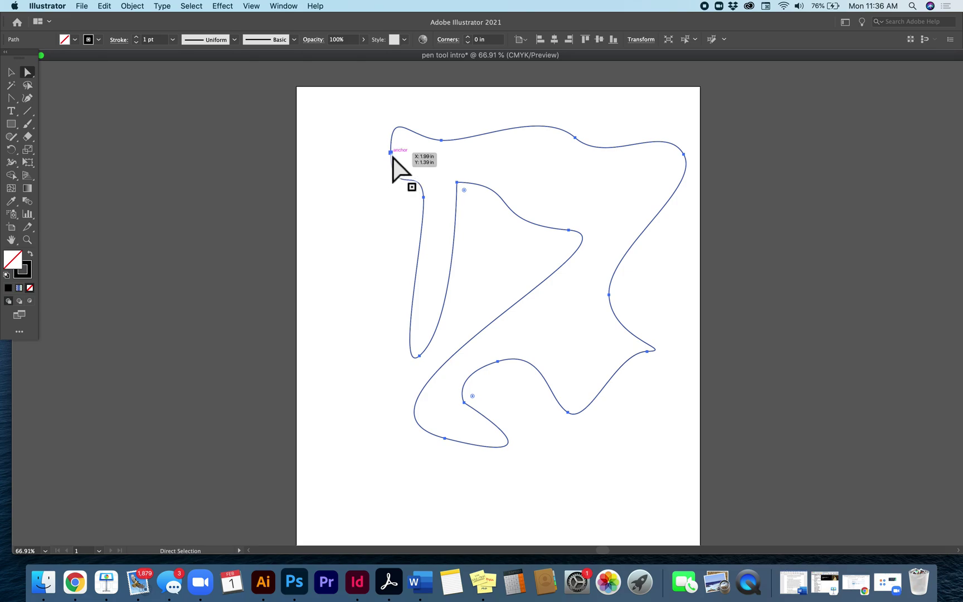
Step: Split the leftmost anchor's direction handles and swing both outward to the left to form an inward-pointing notch
left_click(390, 153)
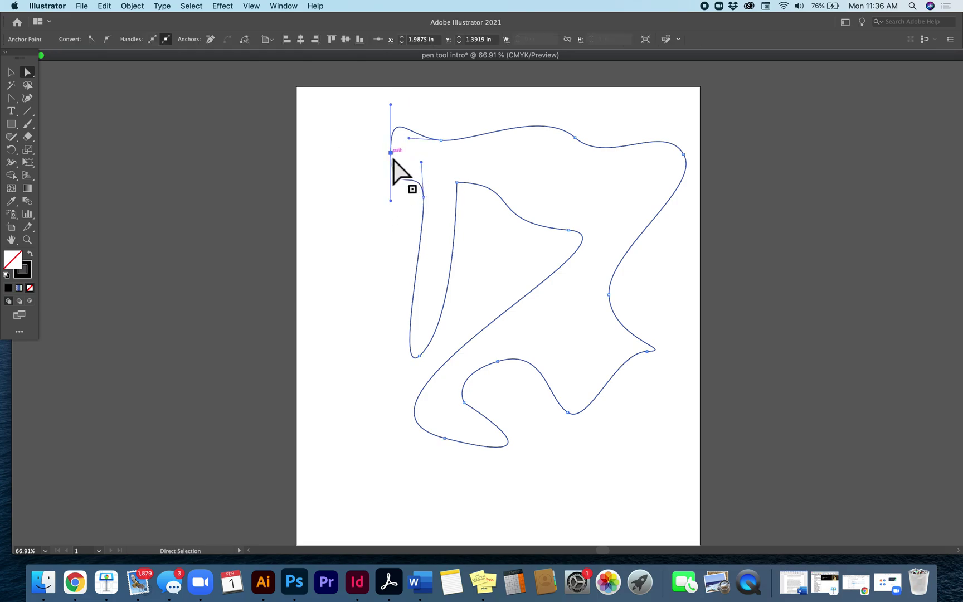
left_click_drag(393, 156, 394, 157)
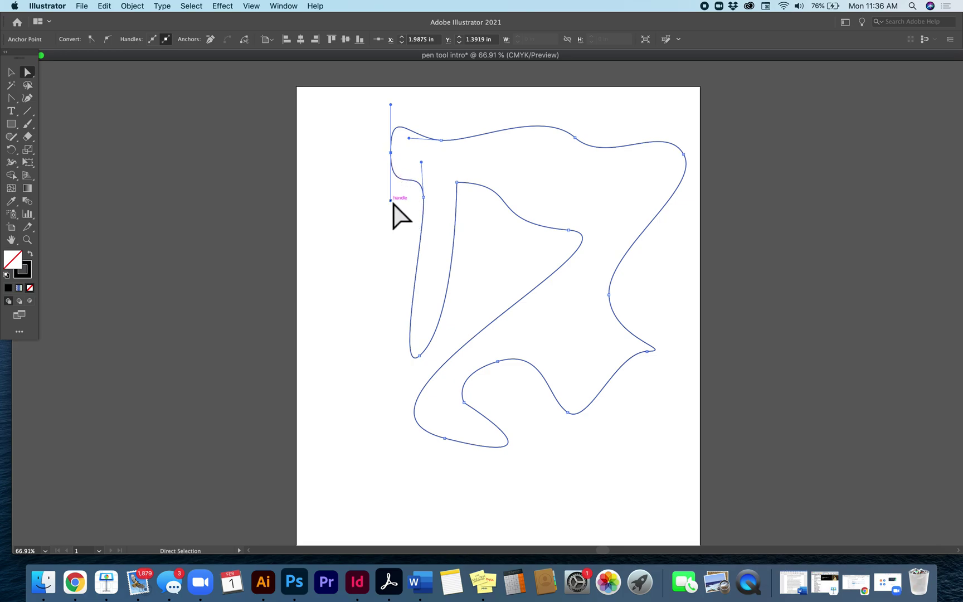
left_click_drag(392, 204, 355, 179)
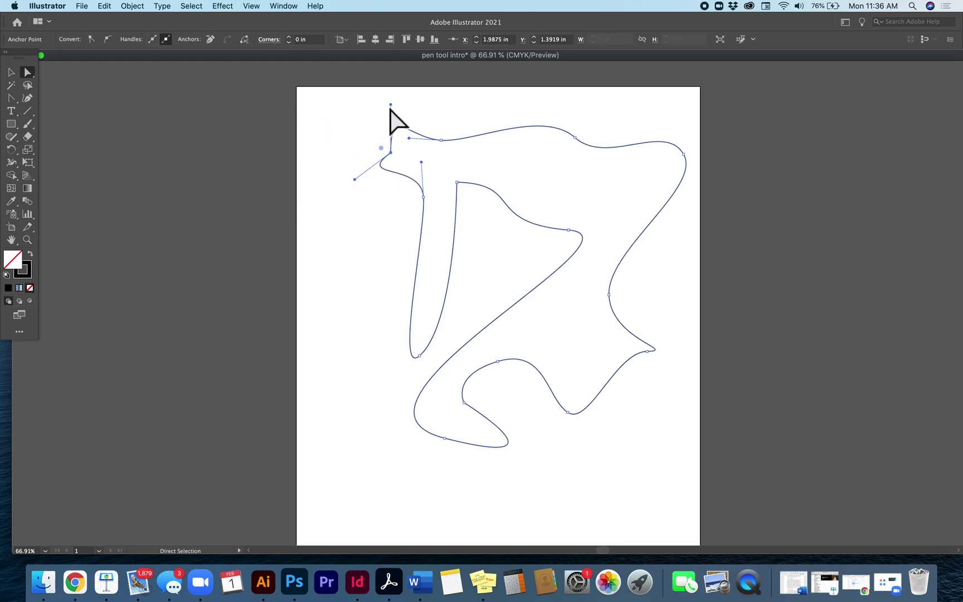
left_click_drag(390, 105, 357, 107)
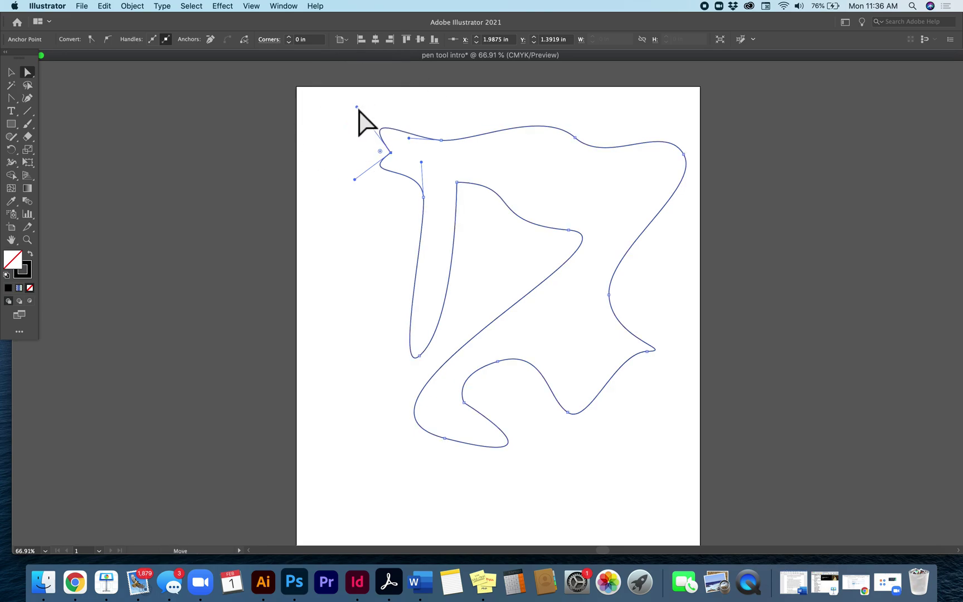
Step: Raise the inner peak anchor's right handle and independently swing the inner right anchor's left handle upward to round the curve between them
left_click(456, 189, "alt")
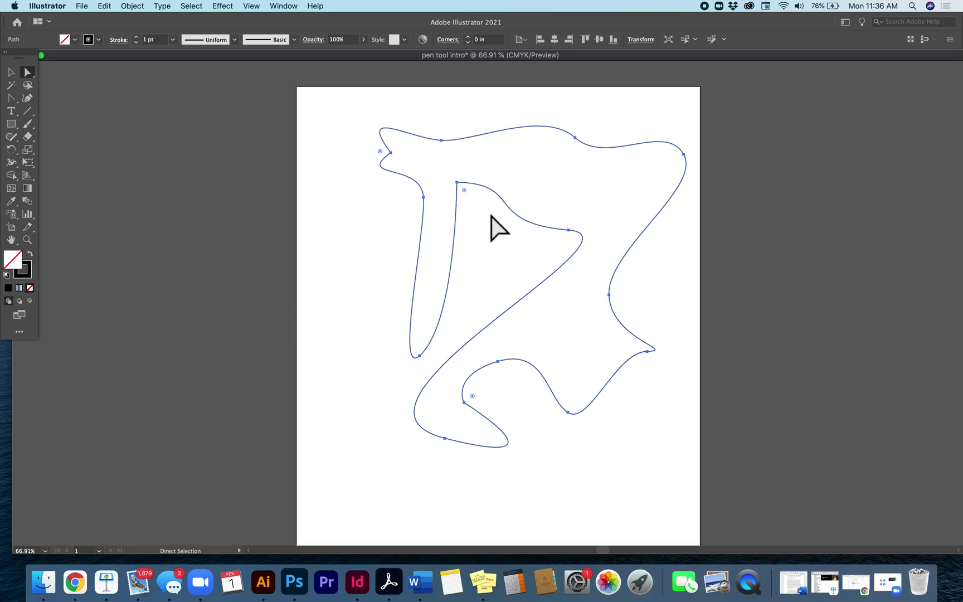
left_click(457, 183)
left_click_drag(523, 184, 496, 153)
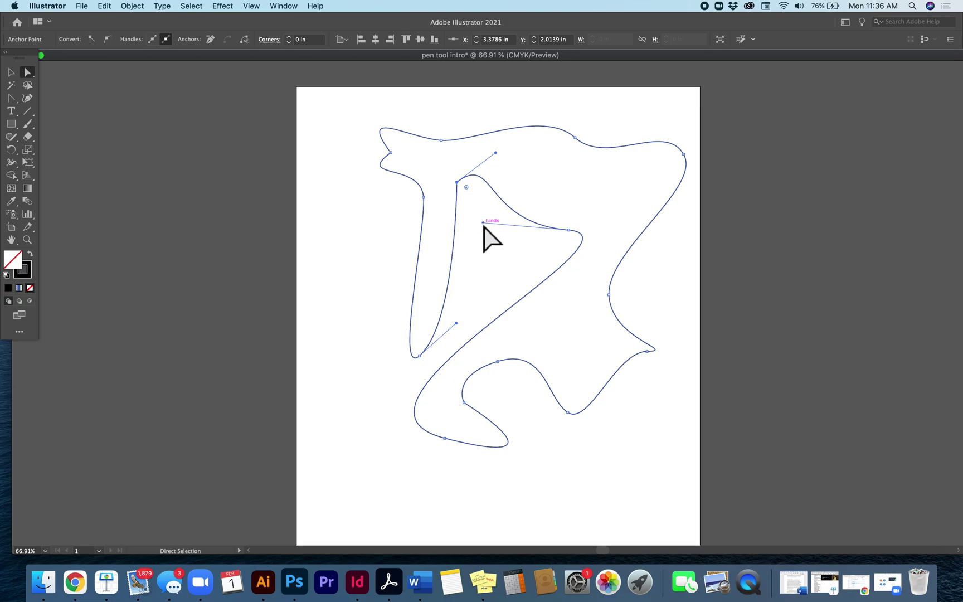
left_click_drag(483, 225, 589, 169)
left_click(570, 232)
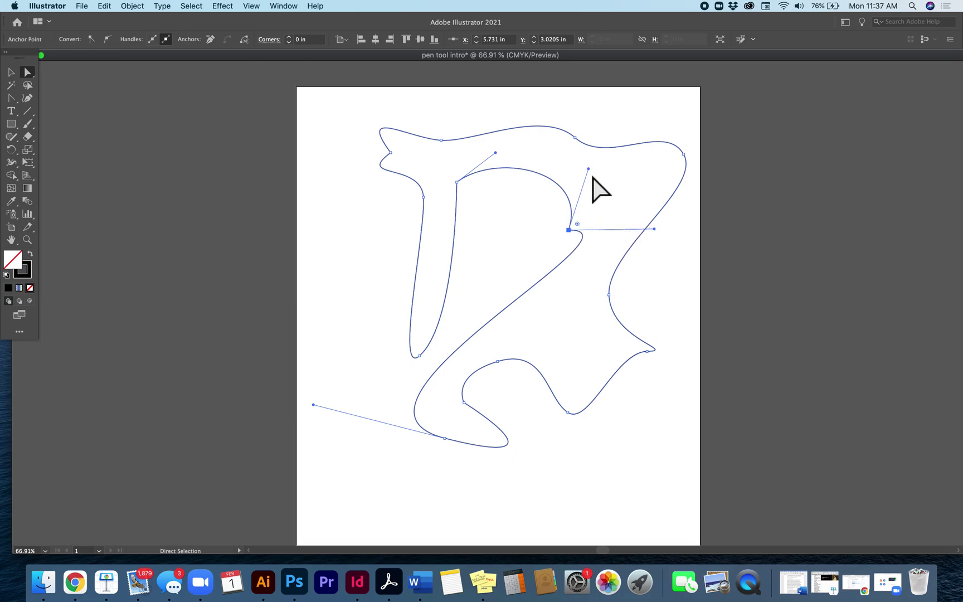
Step: Move the inner right corner anchor to about X 4.32 in, Y 3.01 in, and point both its handles rightward to form a notch
left_click_drag(590, 170, 625, 186)
left_click_drag(653, 229, 700, 214)
left_click_drag(568, 231, 503, 230)
left_click_drag(633, 213, 469, 218)
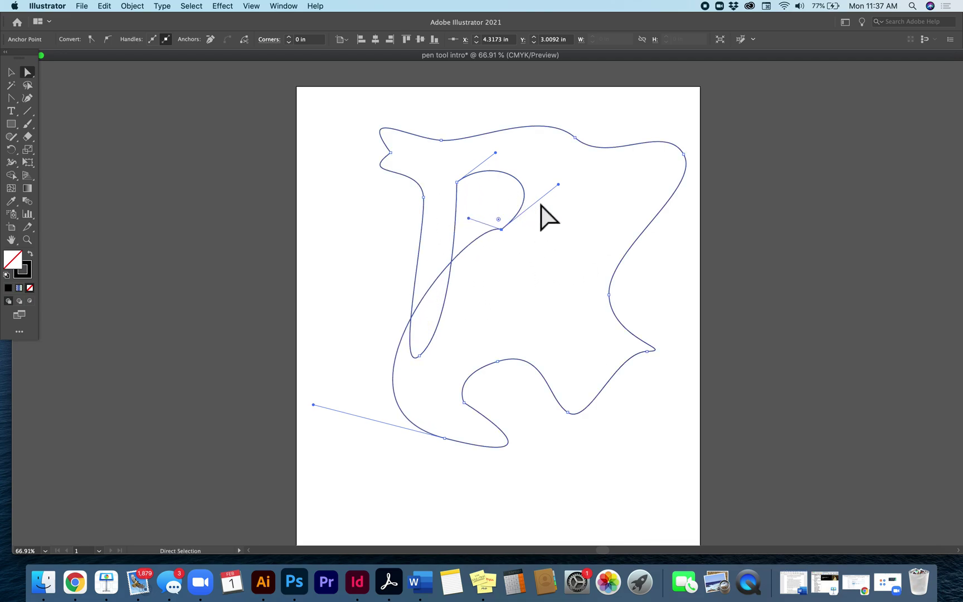
mouse_move(557, 184)
left_mouse_down()
mouse_move(469, 202)
mouse_move(565, 198)
left_mouse_up()
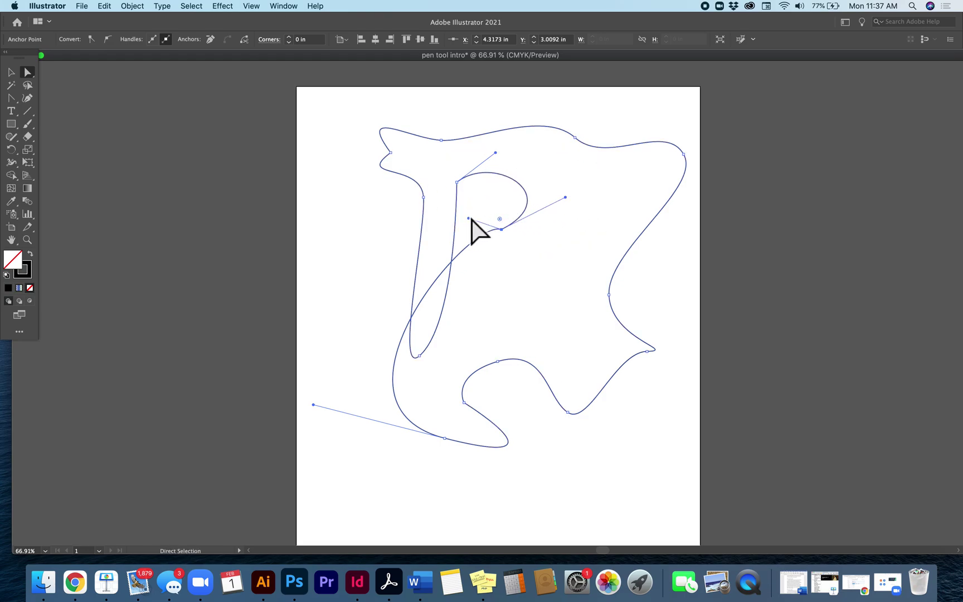
left_click_drag(481, 219, 545, 258)
left_click_drag(469, 218, 581, 244)
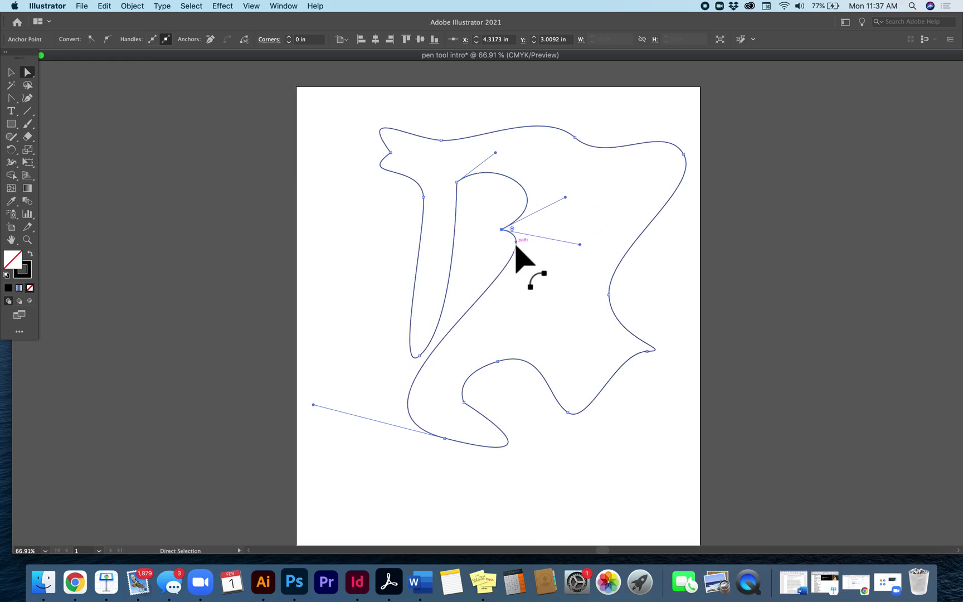
Step: Move the upper-right anchor to about X 7.31 in, Y 1.57 in, and swing the inner notch anchor's lower handle opposite its upper handle
left_click_drag(686, 158, 645, 165)
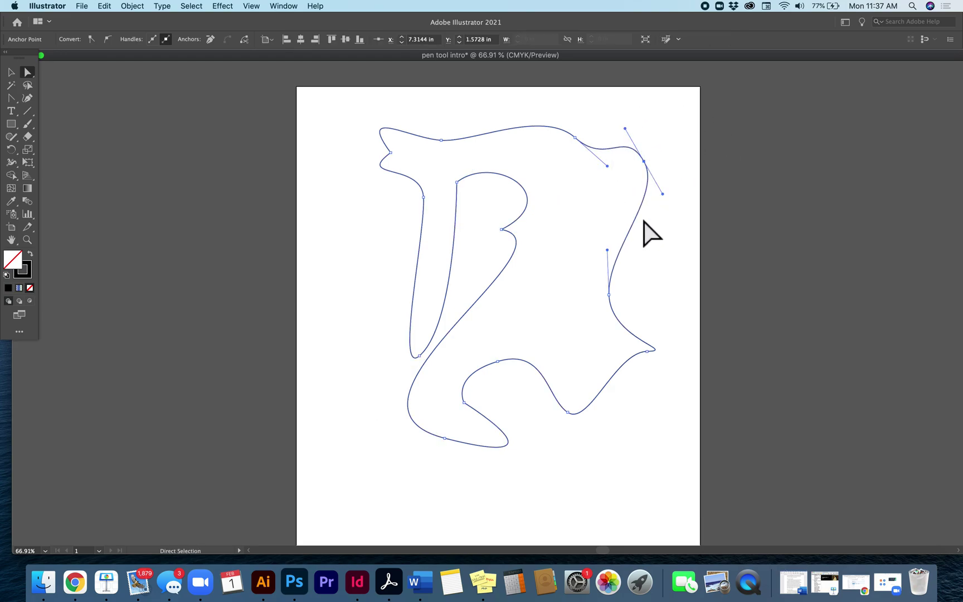
left_click(503, 229)
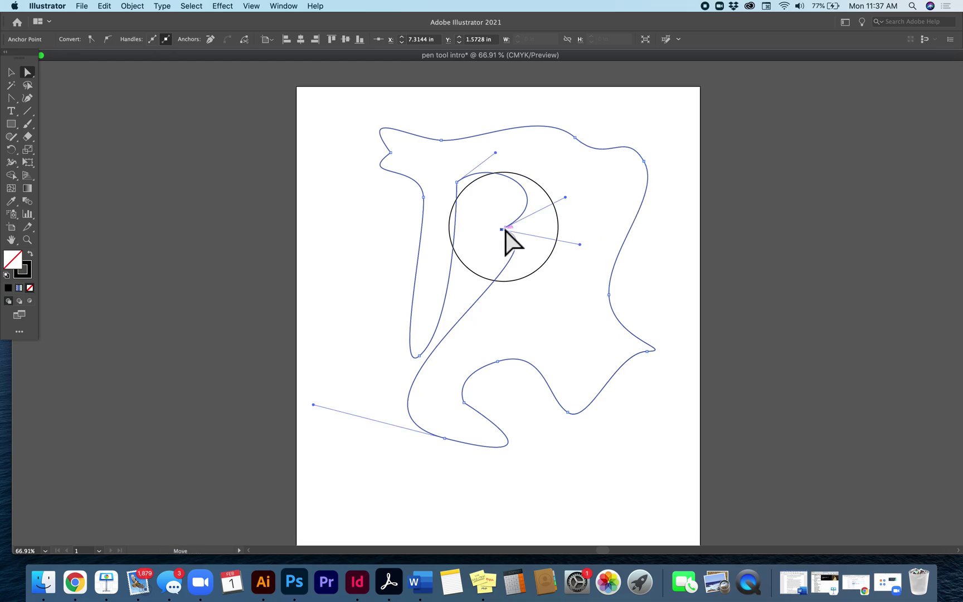
left_click_drag(580, 244, 441, 261)
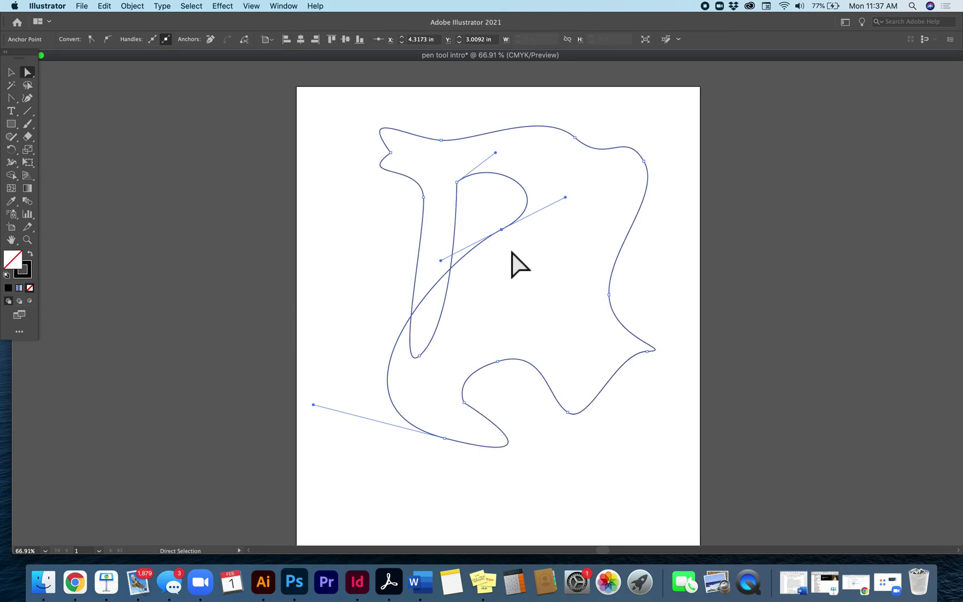
Step: Move the inner anchor with the realigned handles to about X 5.30 in, Y 2.91 in, and keep it selected
left_click_drag(502, 230, 549, 226)
left_click(552, 267)
left_click(548, 225)
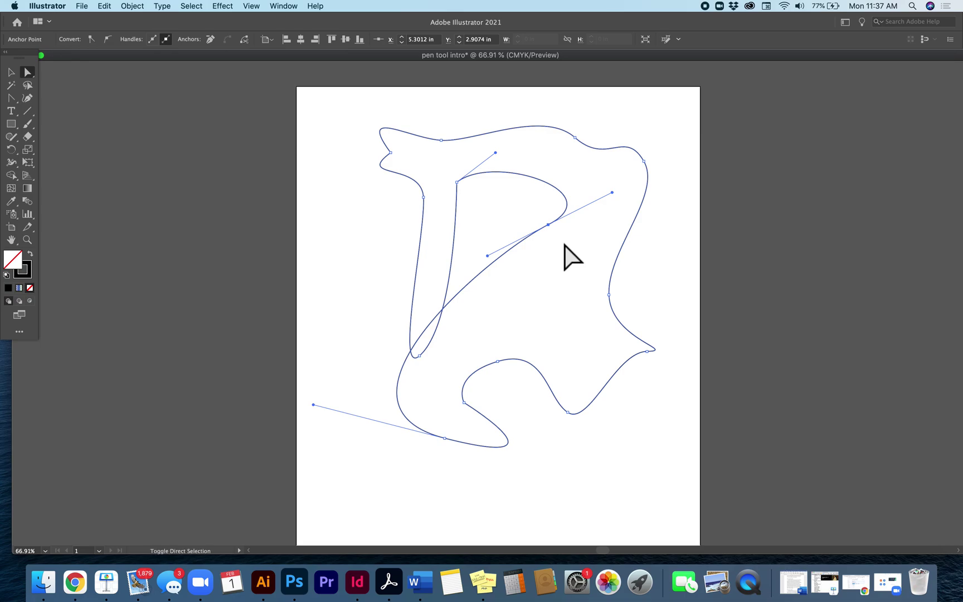
key("shift+c")
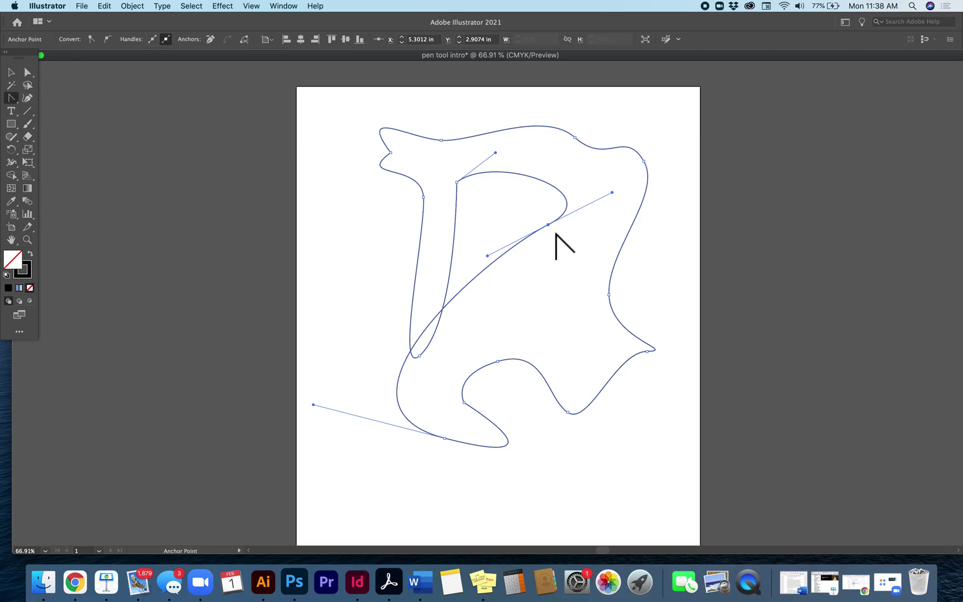
left_click(549, 225)
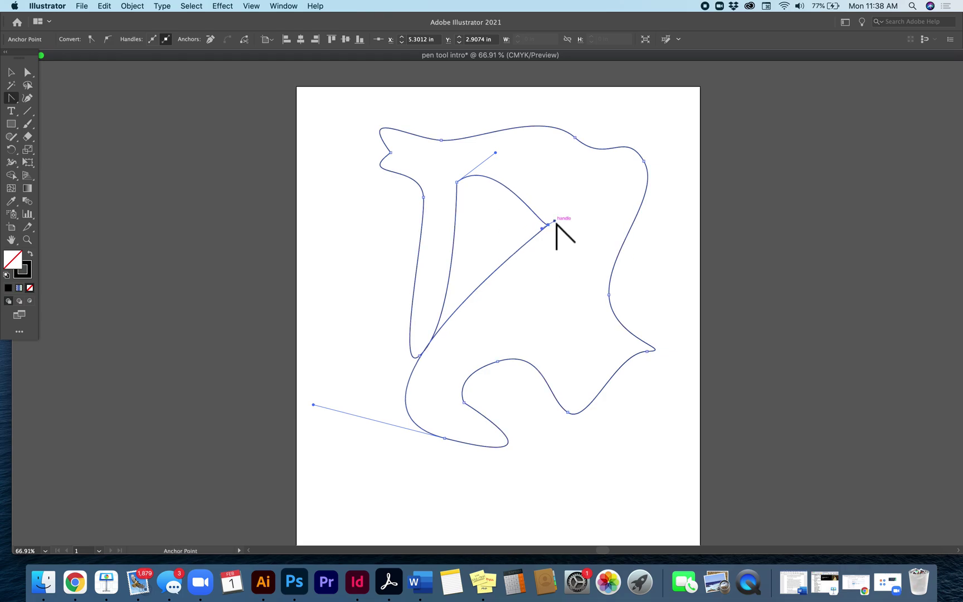
left_click_drag(555, 221, 602, 205)
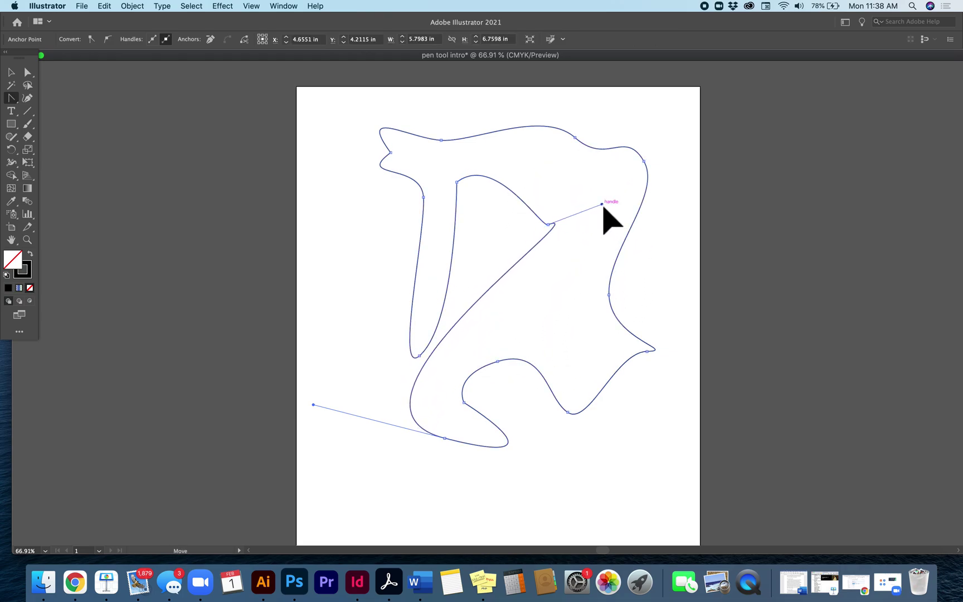
key("super+z")
key("super+z")
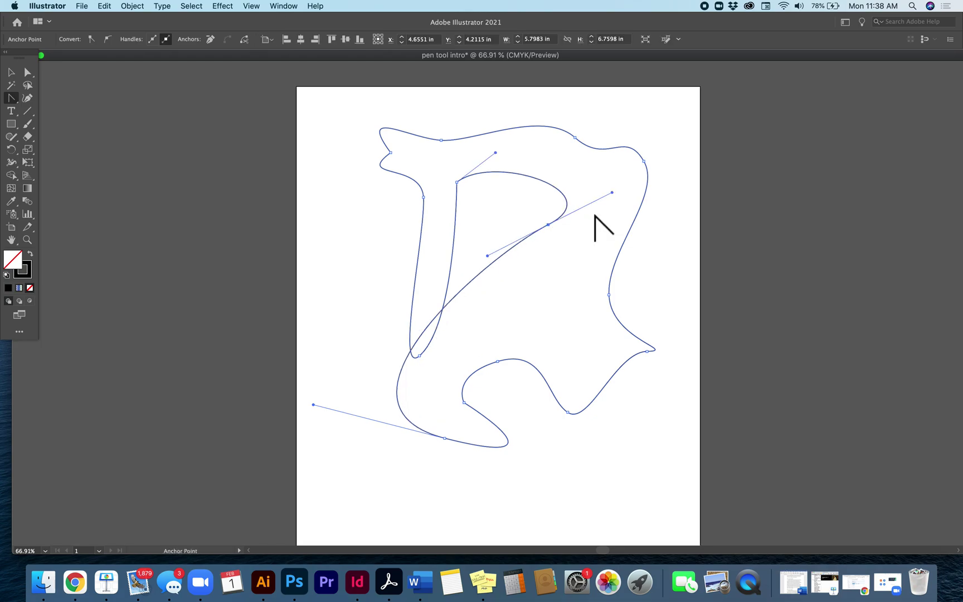
Step: Pull new opposing direction handles from the inner right anchor with the Anchor Point tool, angled steeply from lower left to upper right
left_click_drag(547, 225, 505, 280)
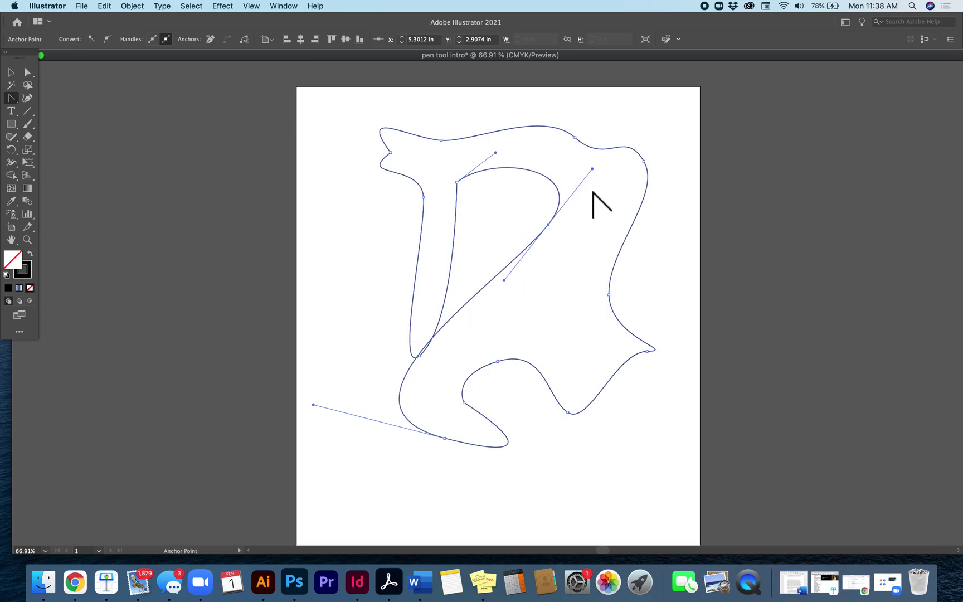
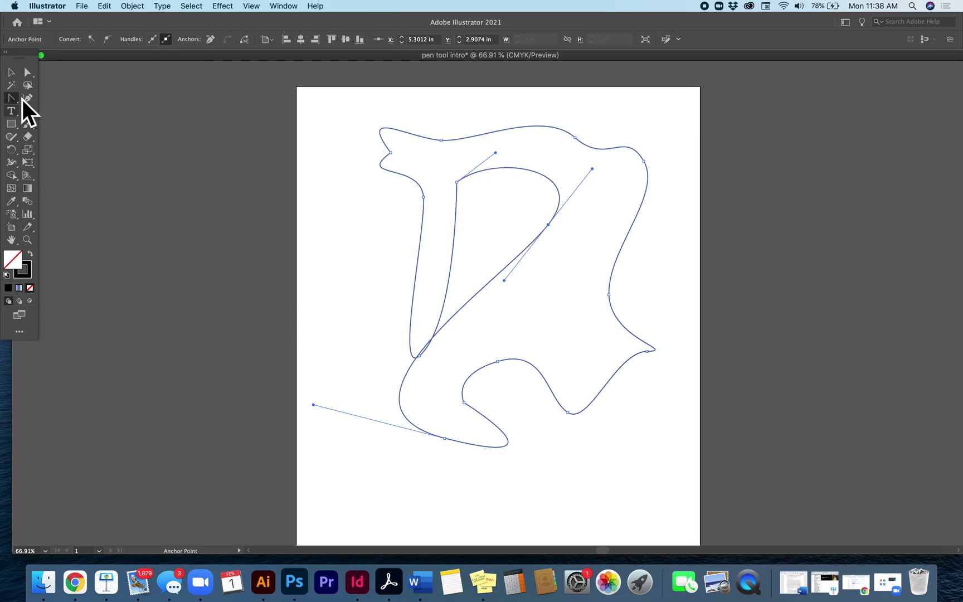
Step: Try to lower the inner right anchor's upper direction handle slightly with the Direct Selection tool, and undo the change
left_click(28, 73)
left_click(534, 215)
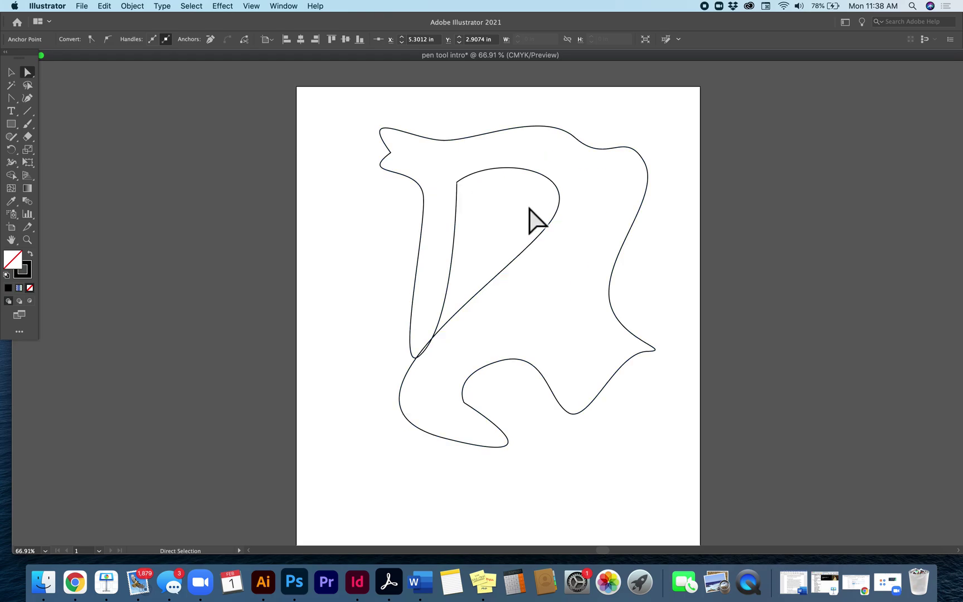
left_click(551, 226)
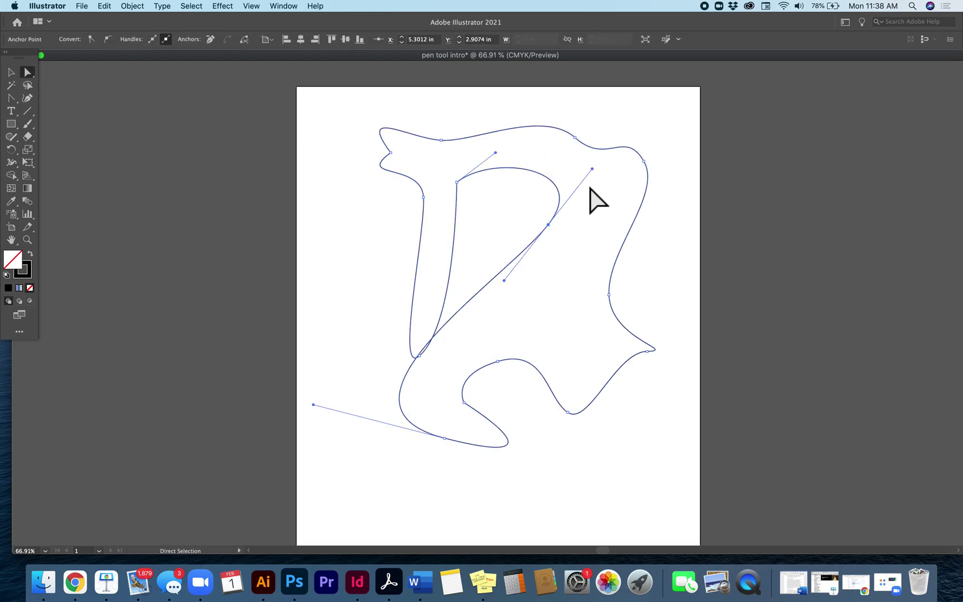
mouse_move(592, 168)
left_mouse_down()
mouse_move(579, 256)
mouse_move(555, 148)
mouse_move(556, 227)
mouse_move(526, 158)
mouse_move(594, 156)
mouse_move(583, 192)
mouse_move(594, 181)
left_mouse_up()
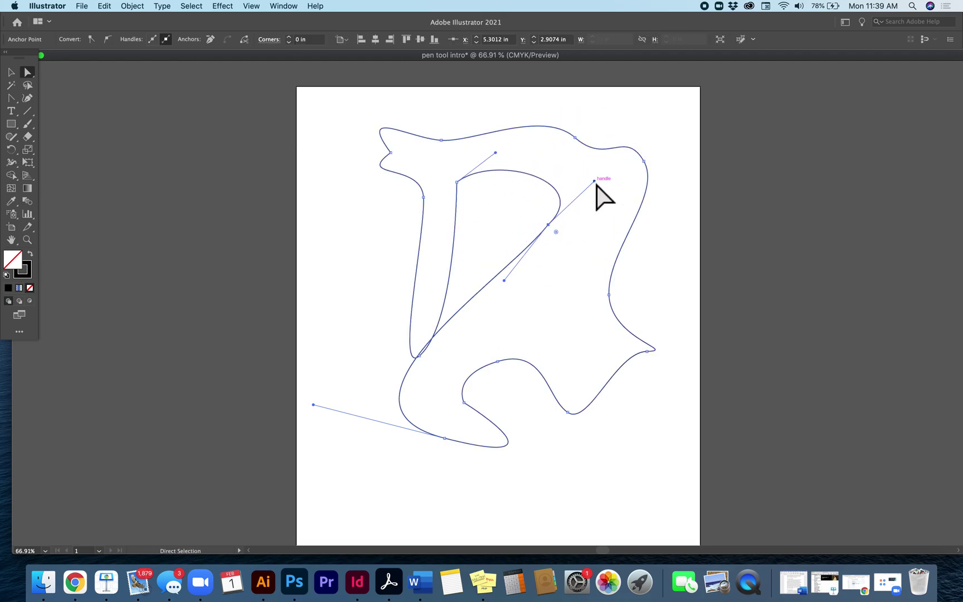
key("super+z")
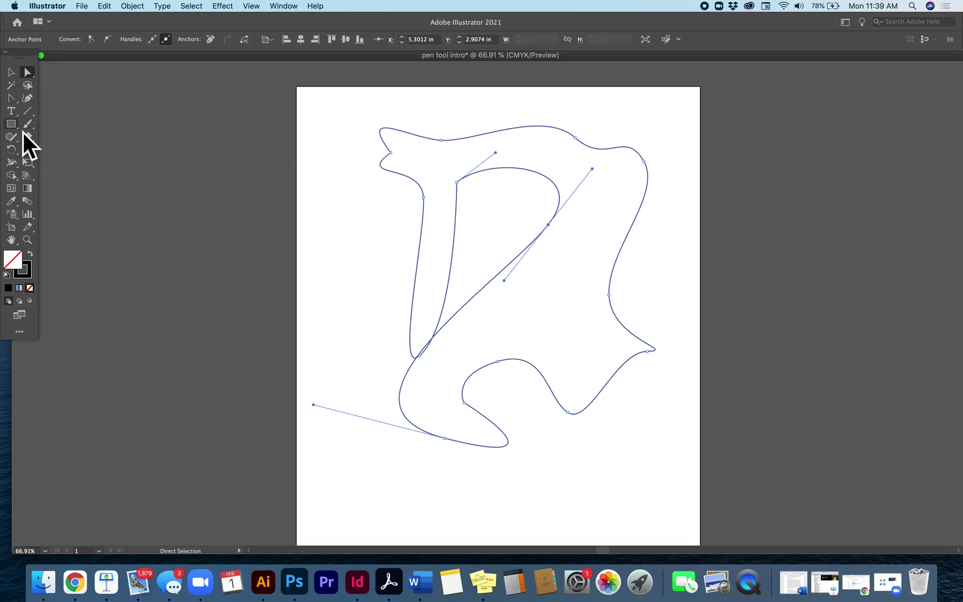
left_click_drag(15, 103, 63, 101)
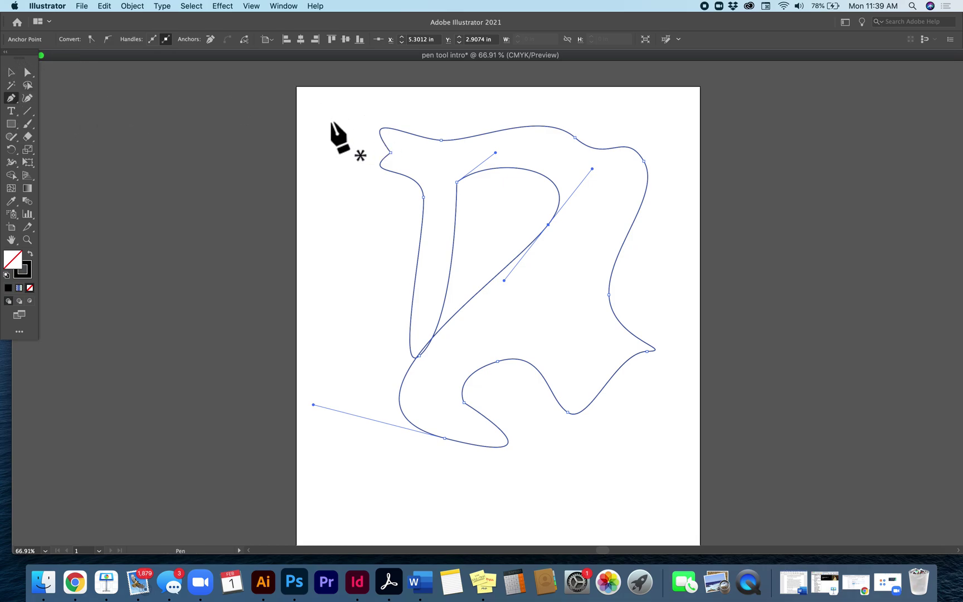
key("plus")
key("shift+c")
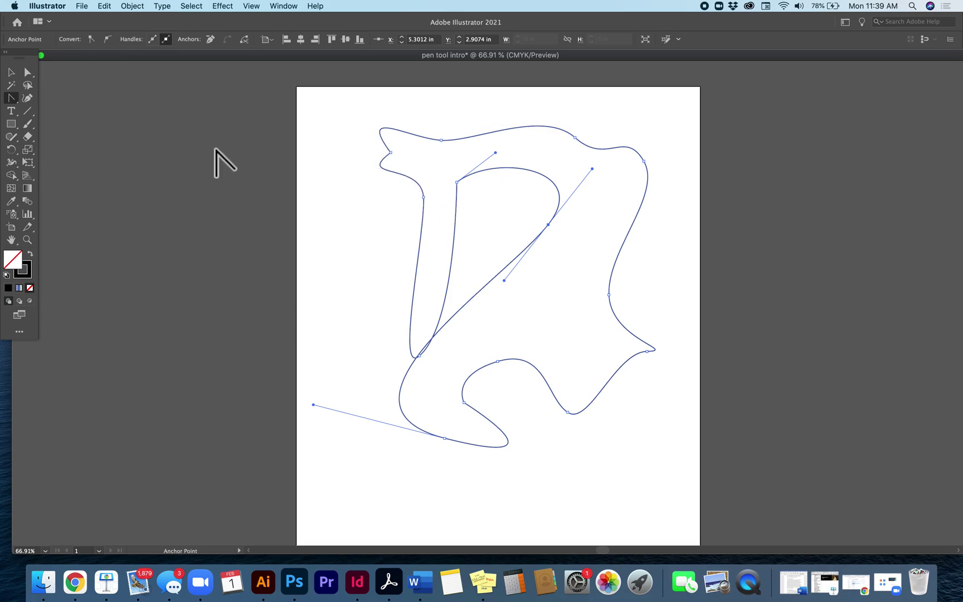
Step: Swing the handles of the top-edge anchor near X 5.87 in, Y 1.08 in independently: one up and rightward, the other steeply downward
left_click(28, 72)
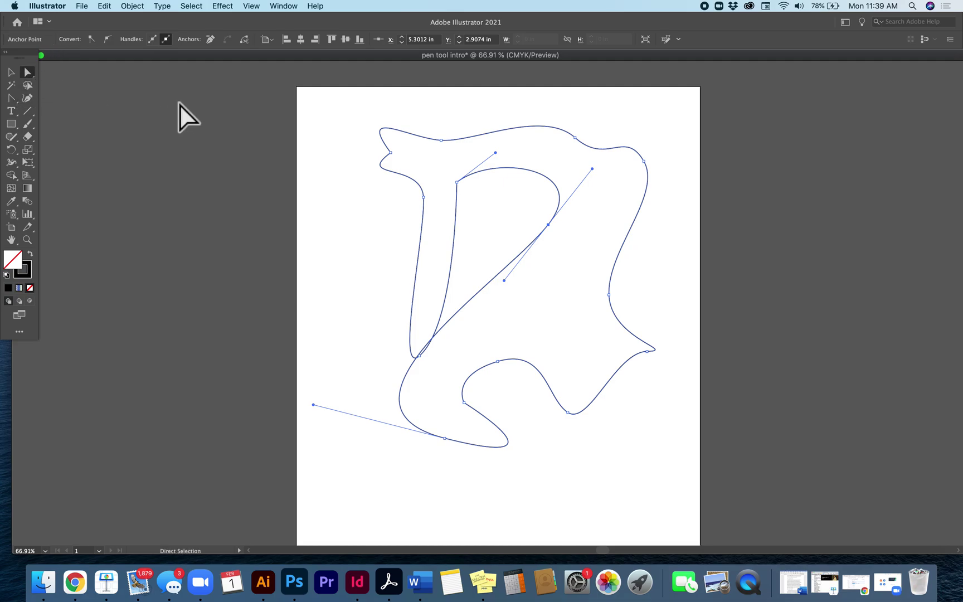
left_click(429, 189)
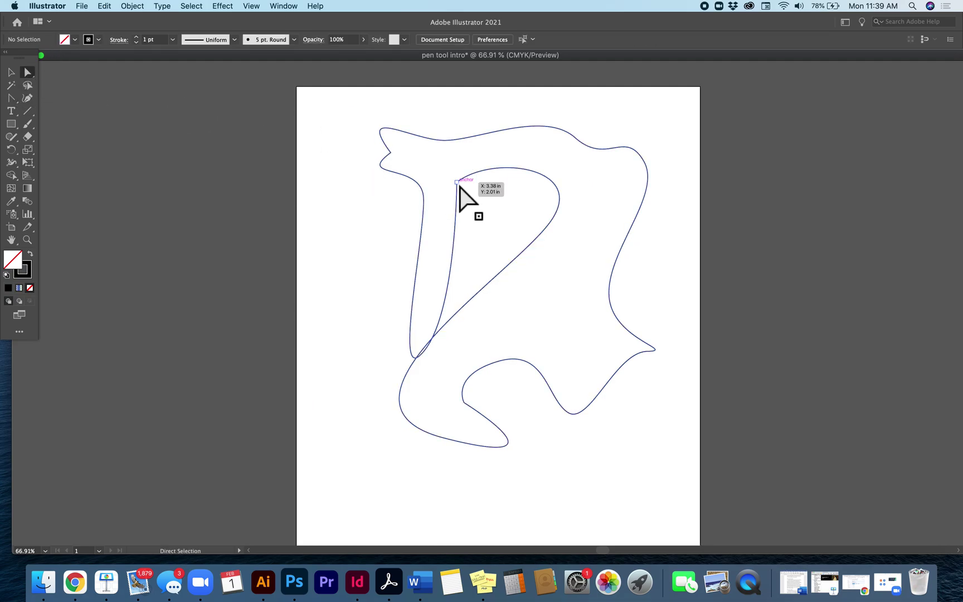
left_click(458, 183)
key("alt")
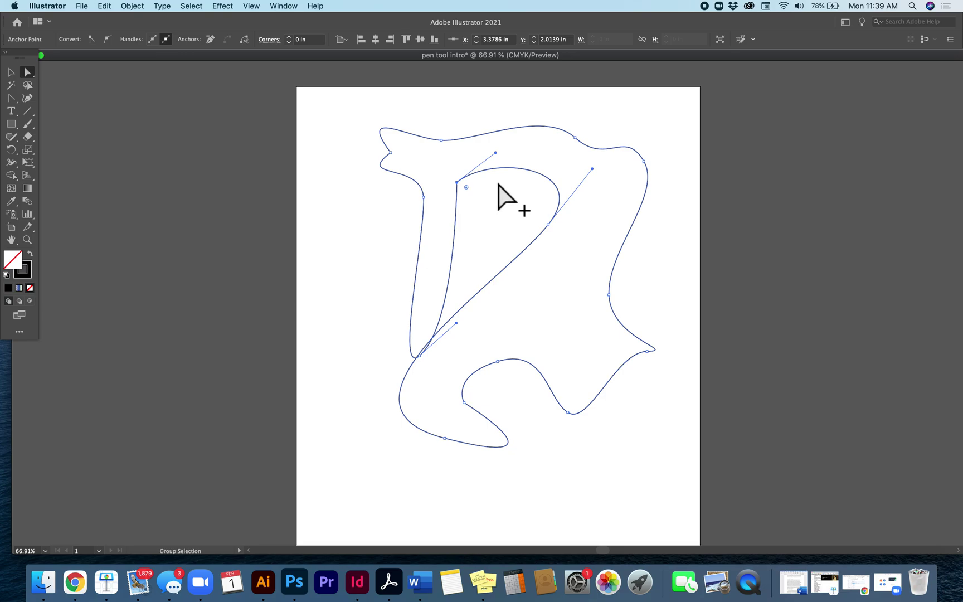
left_click(576, 139)
left_click(544, 110)
left_click_drag(544, 110, 589, 105)
left_click_drag(610, 169, 603, 223)
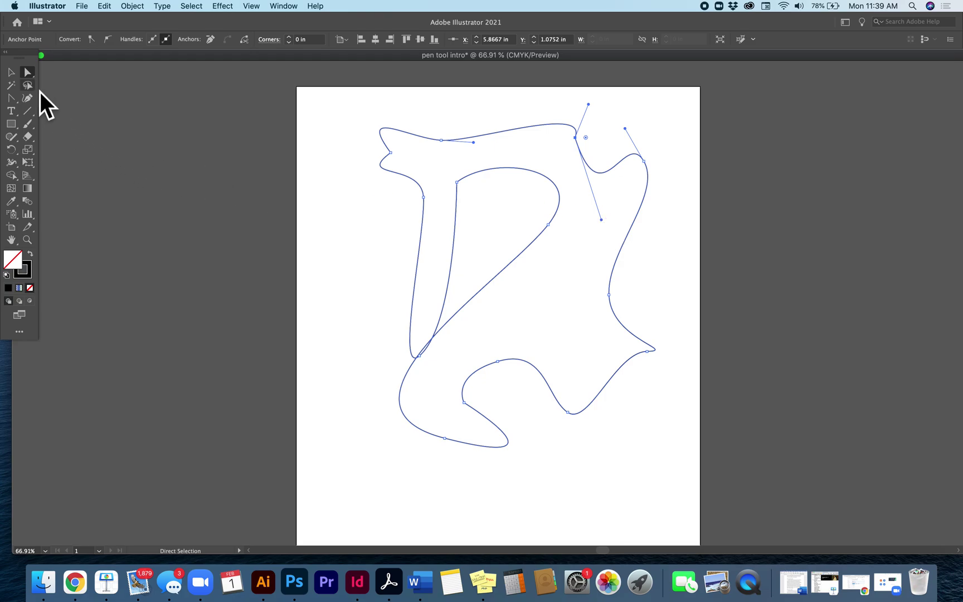
Step: Remove the whole curved practice path so the artboard is empty
left_click(14, 77)
key("super+z")
key("super+z")
key("super+z")
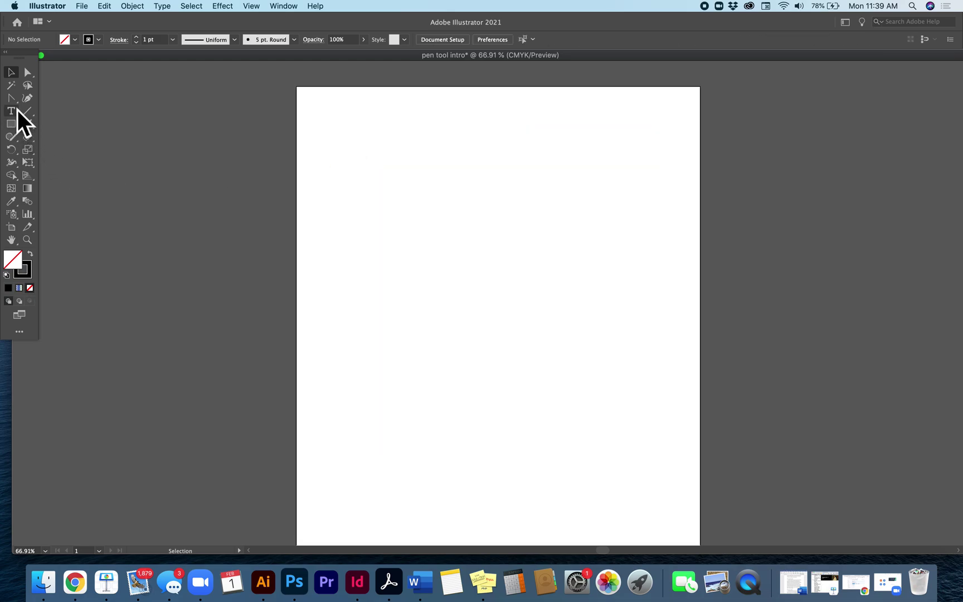
Step: Start a Pen path with a horizontal segment from about X 1.47 in to X 5.27 in at Y 0.88 in, and curve it down and inward
left_click_drag(11, 98, 51, 98)
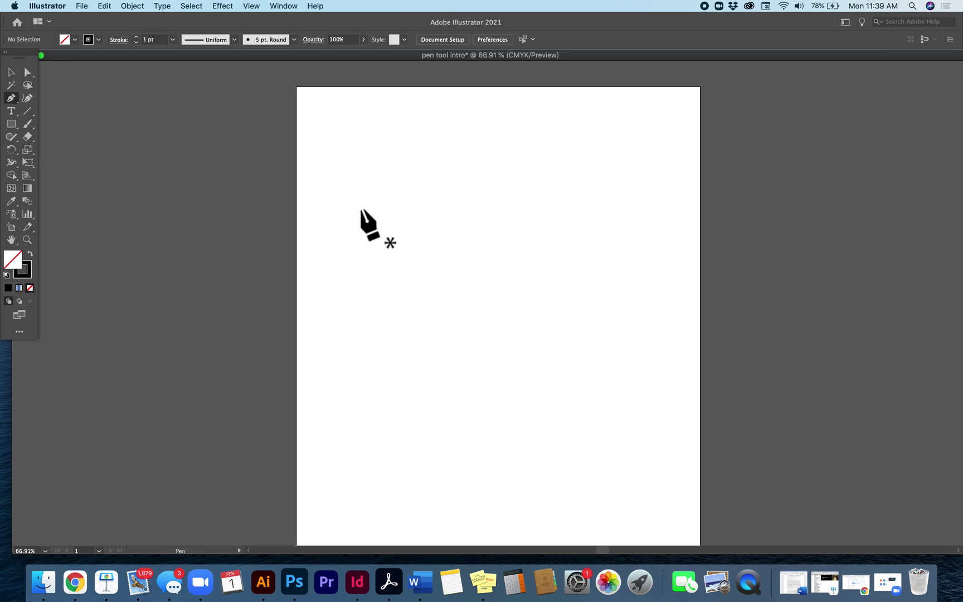
left_click(366, 128)
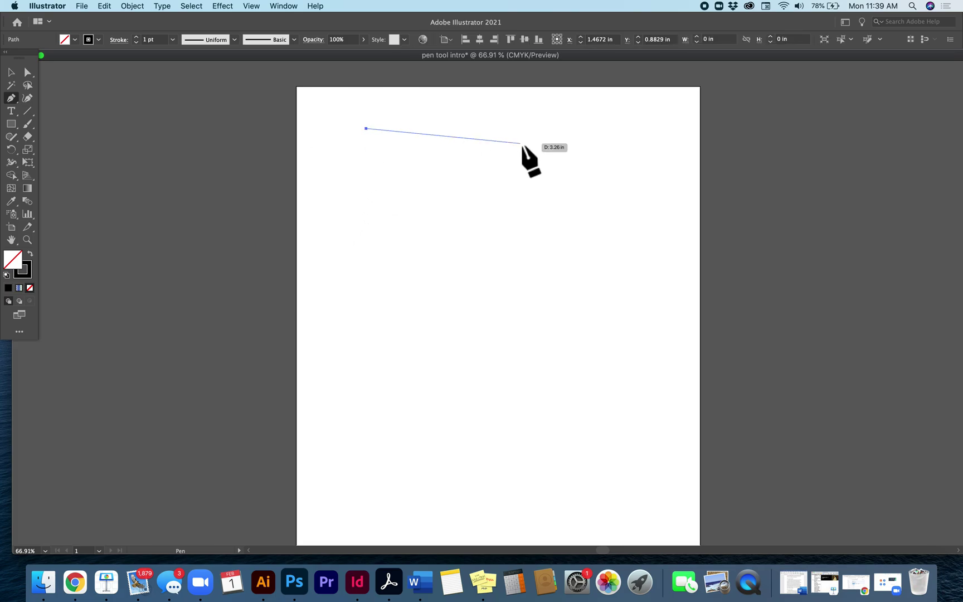
left_click(546, 129)
left_click_drag(467, 251, 507, 309)
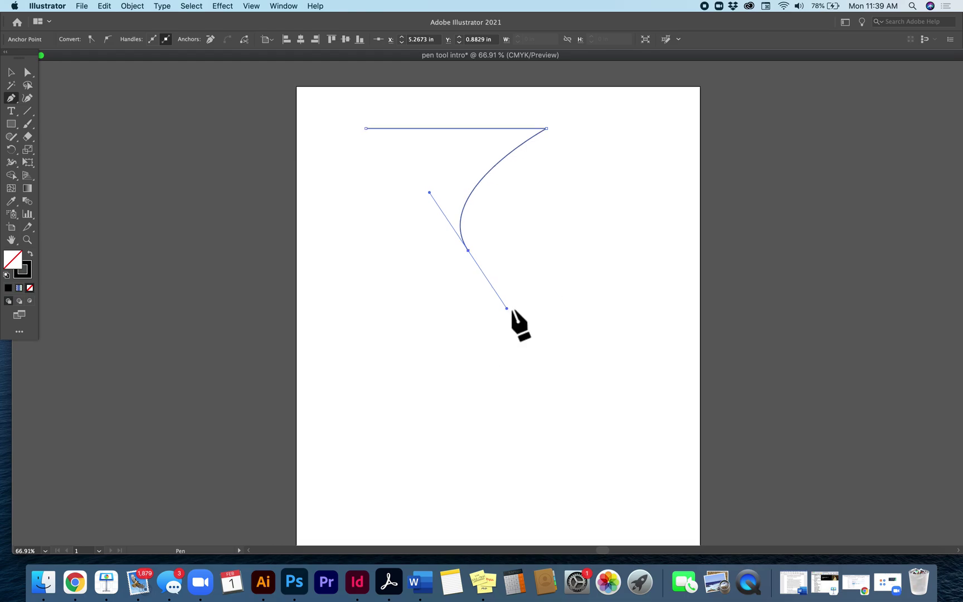
Step: Continue the path through four corner anchors on the right, and add smooth anchors at about X 4.85, Y 5.93 in and X 4.00, Y 8.35 in
left_click(569, 278)
left_click(575, 220)
left_click(614, 253, "super")
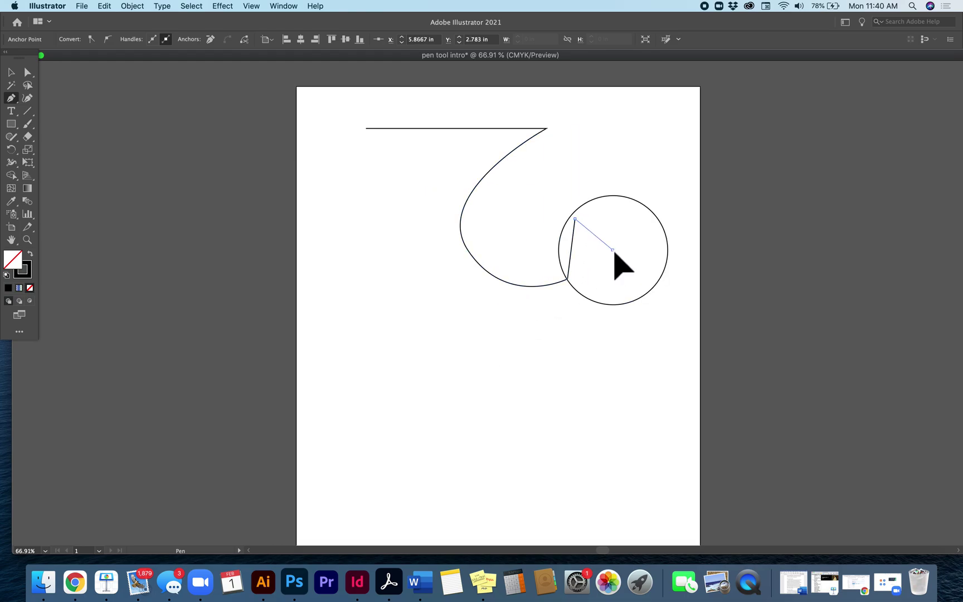
left_click(607, 338)
left_click_drag(526, 368, 555, 458)
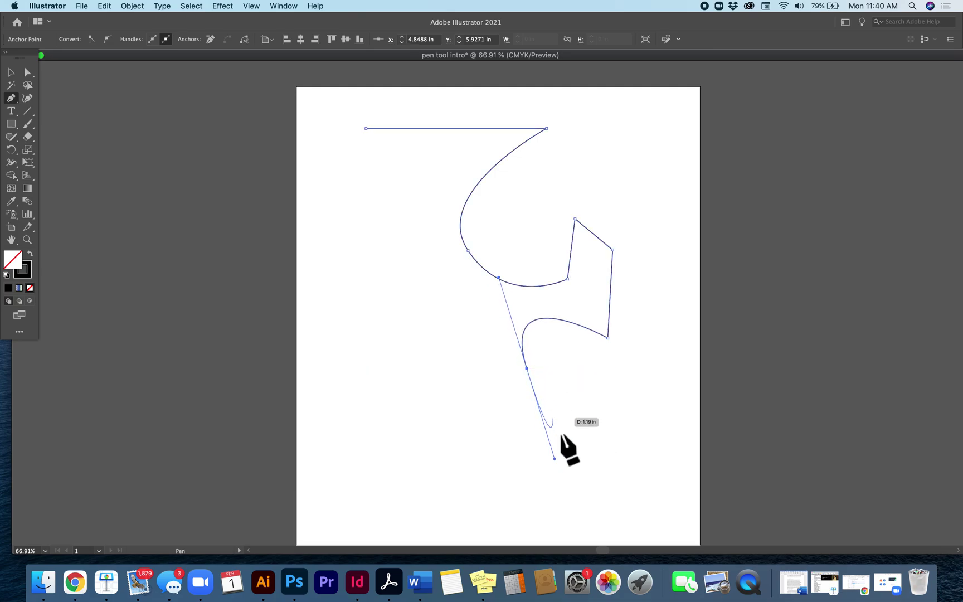
left_click_drag(486, 483, 421, 470)
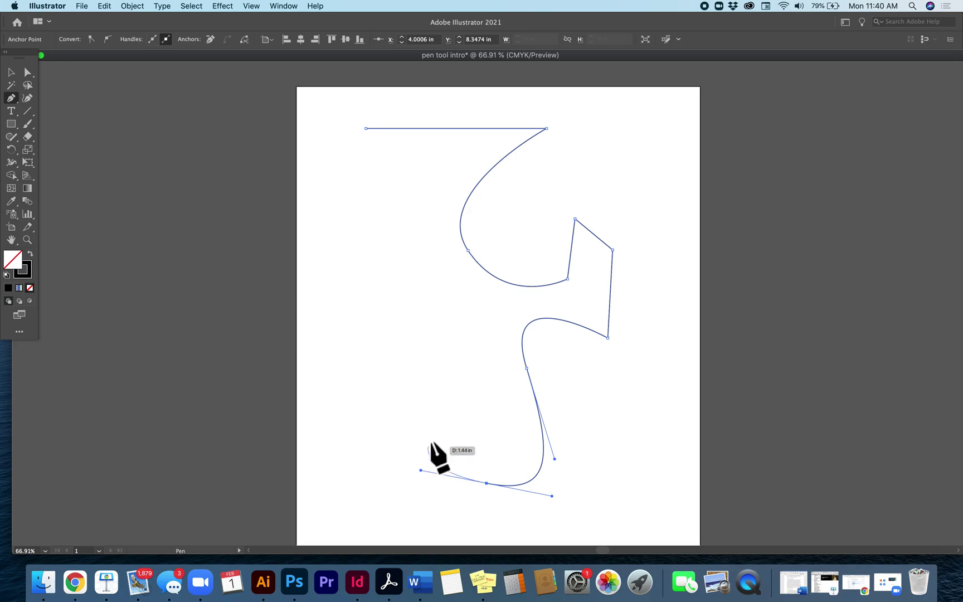
Step: Extend the path up the left side with a straight lower edge between two corners, followed by two smooth anchors forming an S-curve
left_click_drag(423, 407, 344, 399)
left_click(343, 401)
left_click_drag(371, 345, 459, 340)
left_click_drag(436, 293, 396, 268)
Step: Add six corner anchors forming a stepped notch on the left, and curve the path leftward to an anchor at about X 0.38 in, Y 1.49 in
left_click(347, 287)
left_click(345, 228)
left_click(380, 232)
left_click(373, 251)
left_click(413, 253)
left_click(412, 206)
left_click_drag(376, 181, 339, 144)
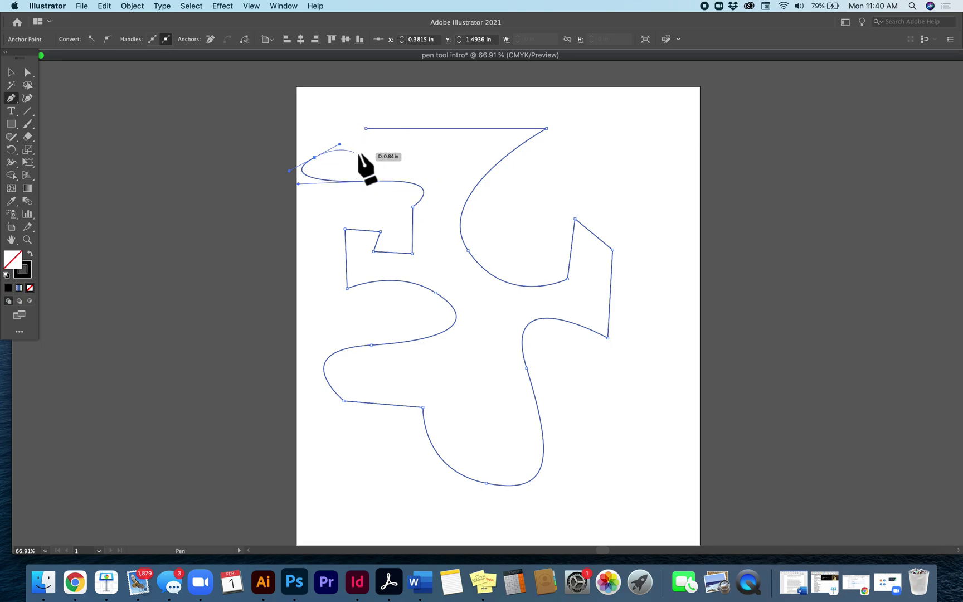
Step: Drop the last anchor's outgoing handle, draw a small jagged edge with one dip toward the top, and close the path at its starting anchor
left_click(315, 158)
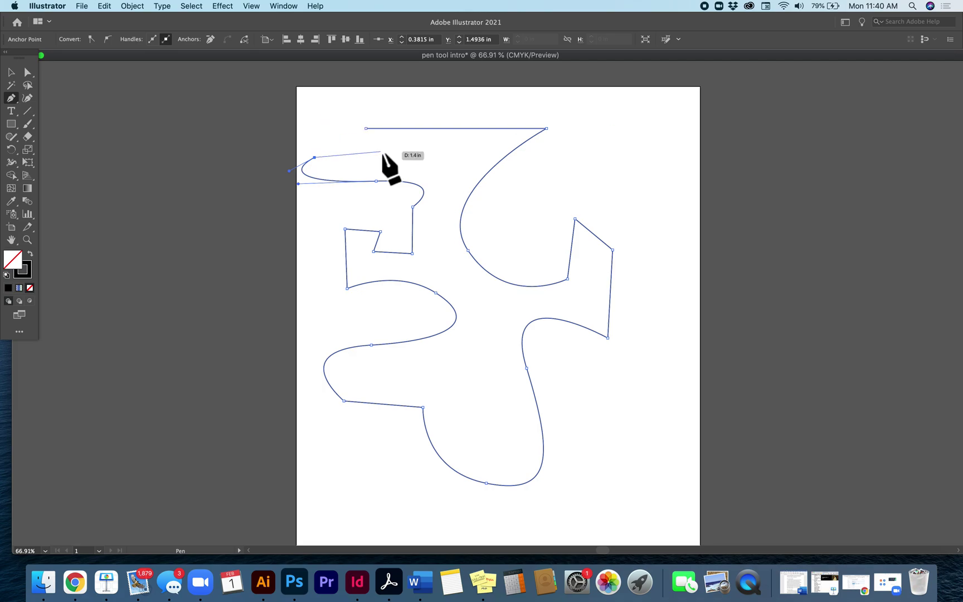
left_click_drag(335, 161, 353, 128)
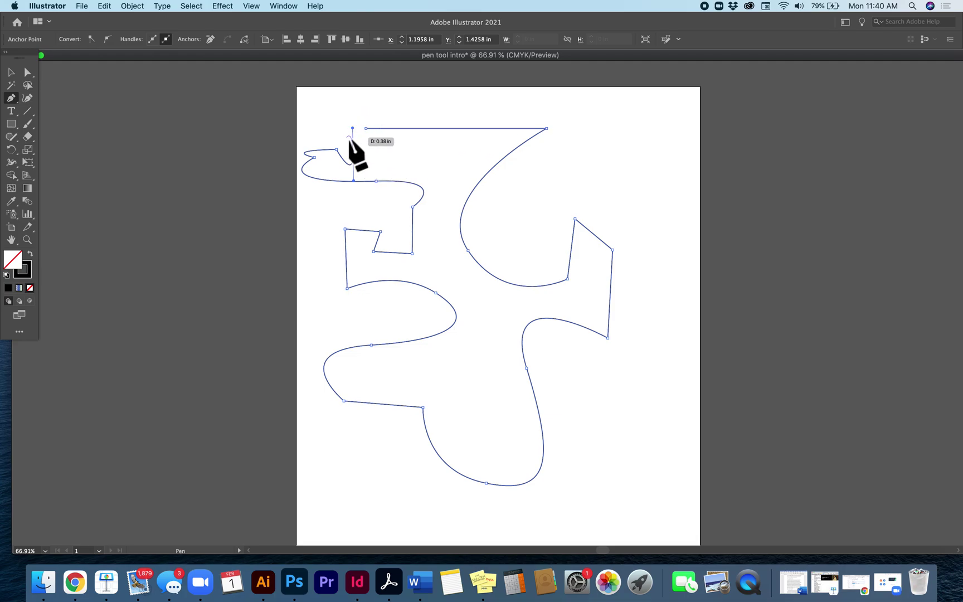
left_click_drag(353, 155, 389, 147)
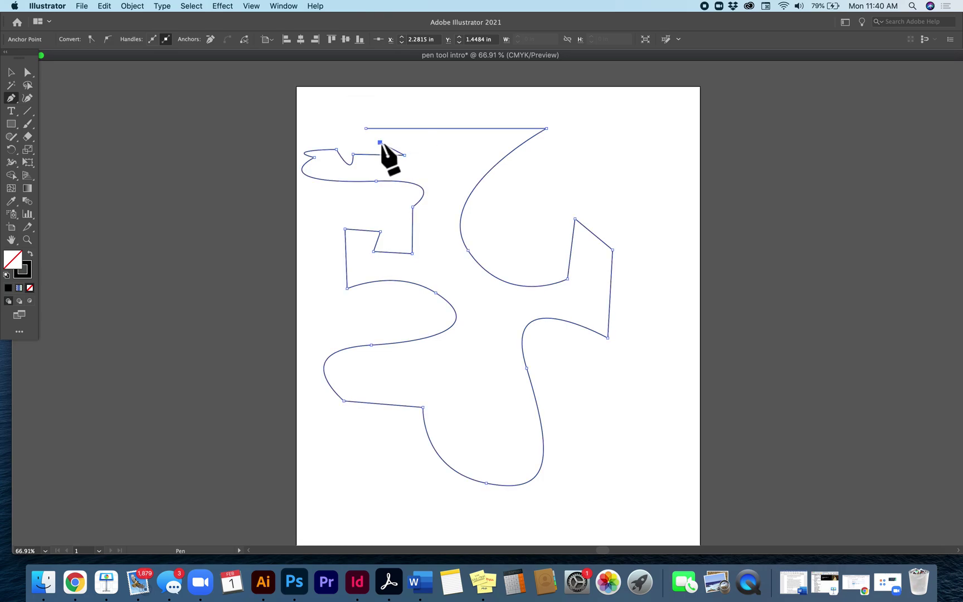
left_click(366, 129)
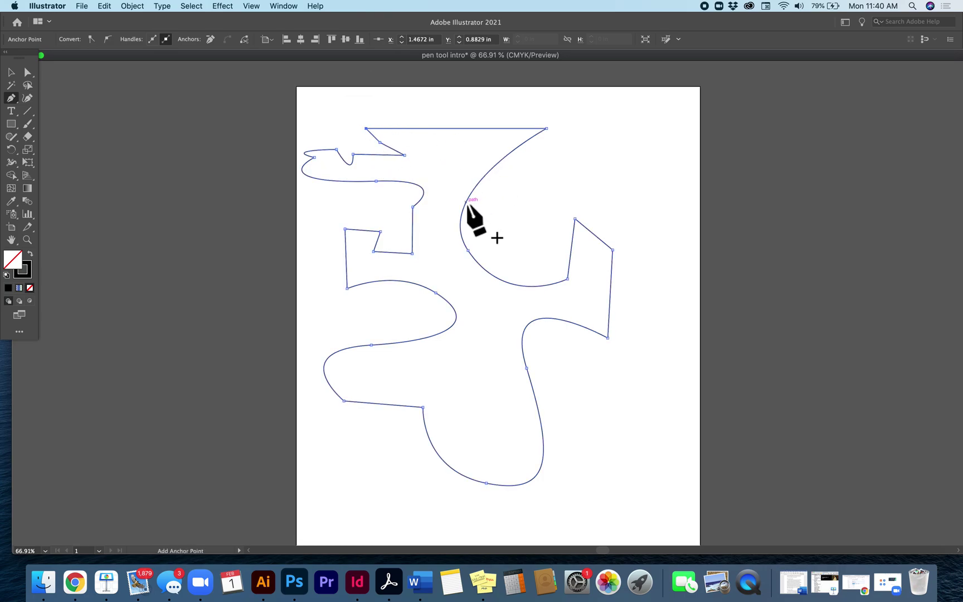
Step: Select the whole closed path, shift it up and to the right, and delete it from the artboard
left_click(12, 72)
left_click_drag(470, 252, 508, 239)
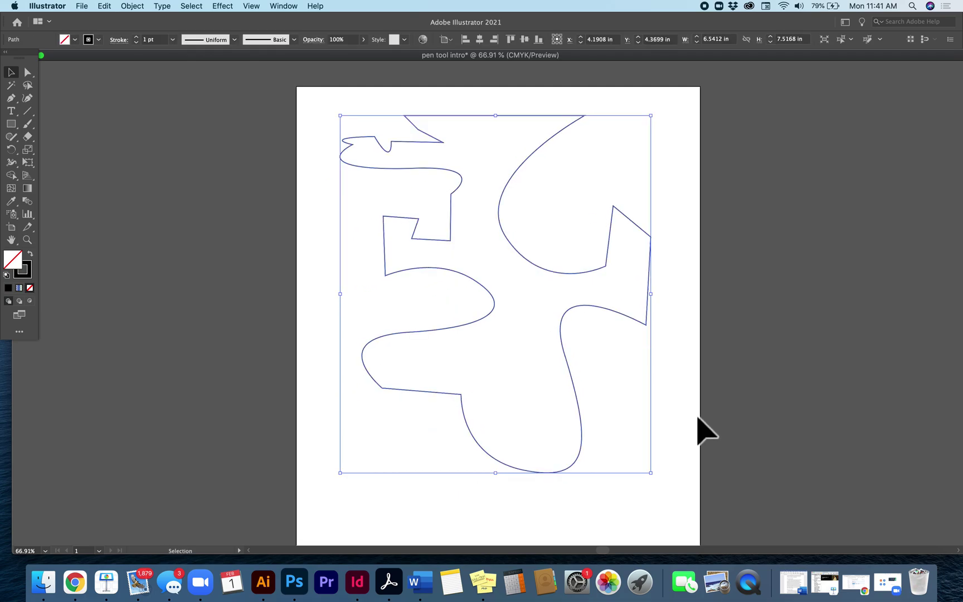
key("Delete")
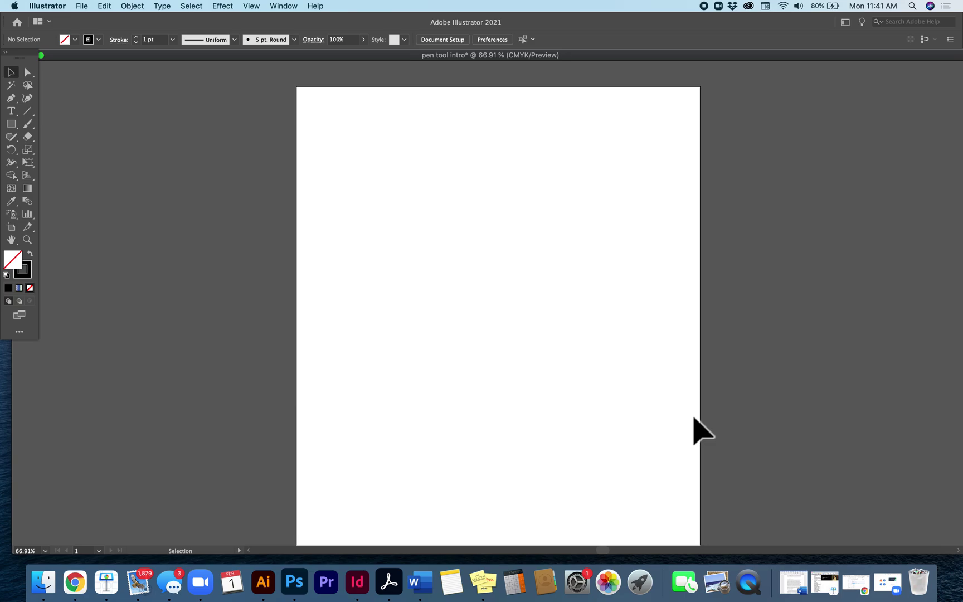
Step: Place DF_PenTool_StraighSourceImage.jpg from the Desktop's Pen Tool folder onto the upper-left part of the artboard
scroll(647, 403, "right", 5)
scroll(647, 403, "right", 3)
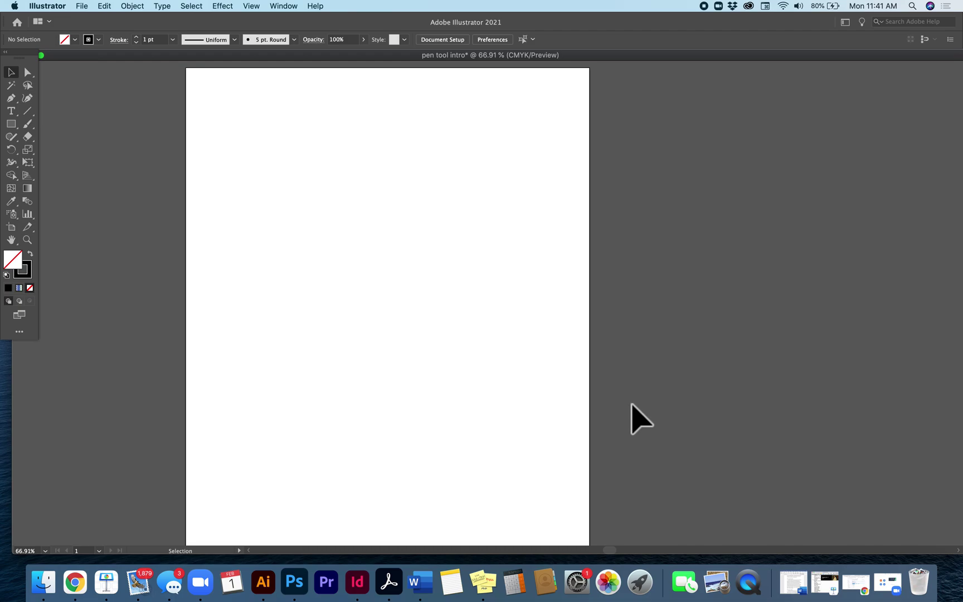
left_click(89, 5)
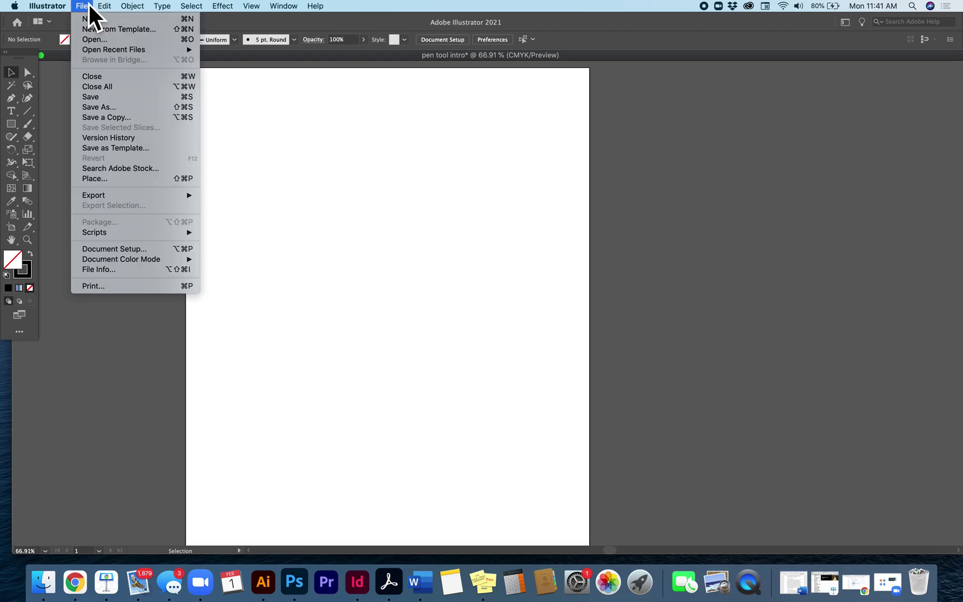
left_click(95, 179)
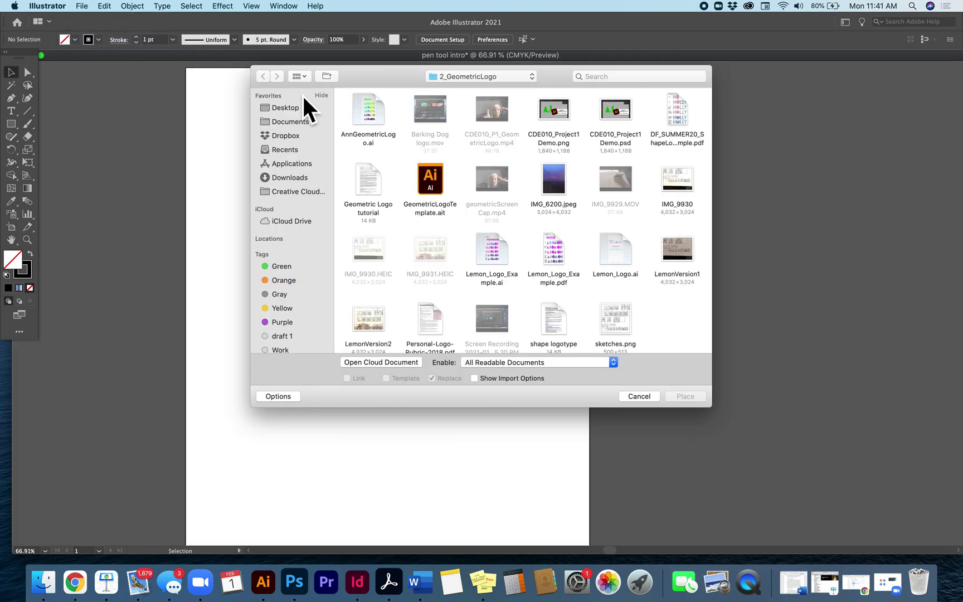
left_click(295, 107)
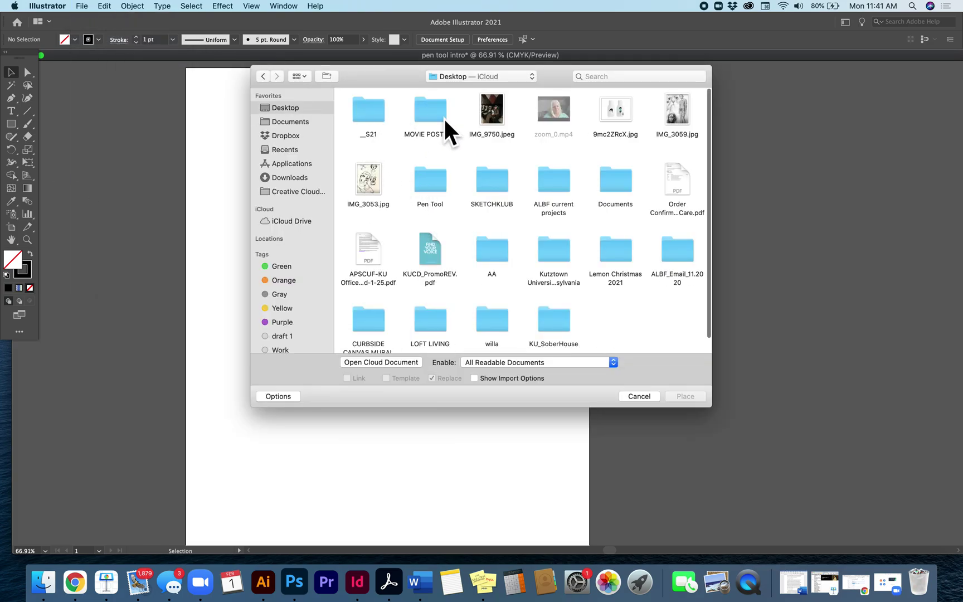
double_click(440, 185)
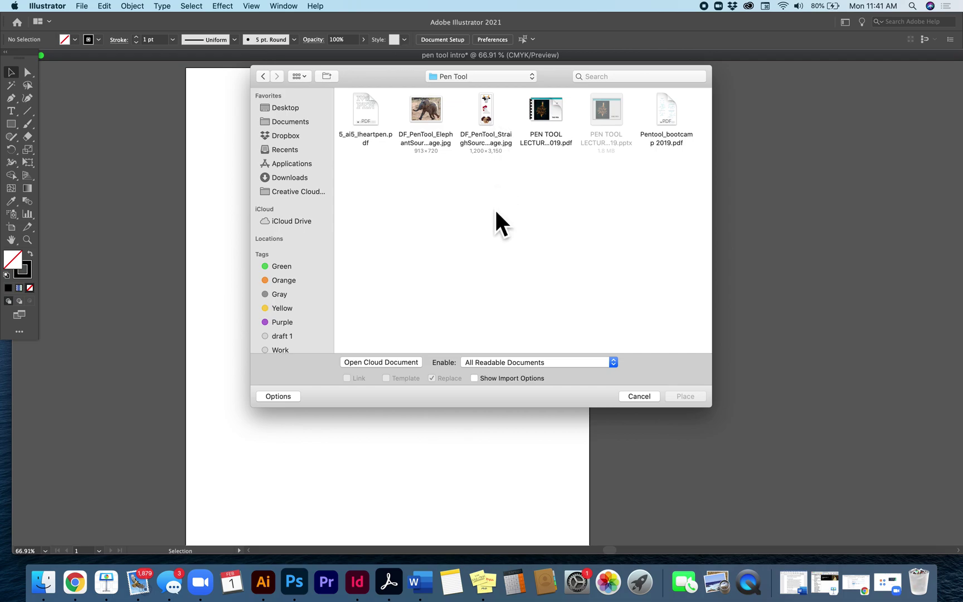
left_click(488, 108)
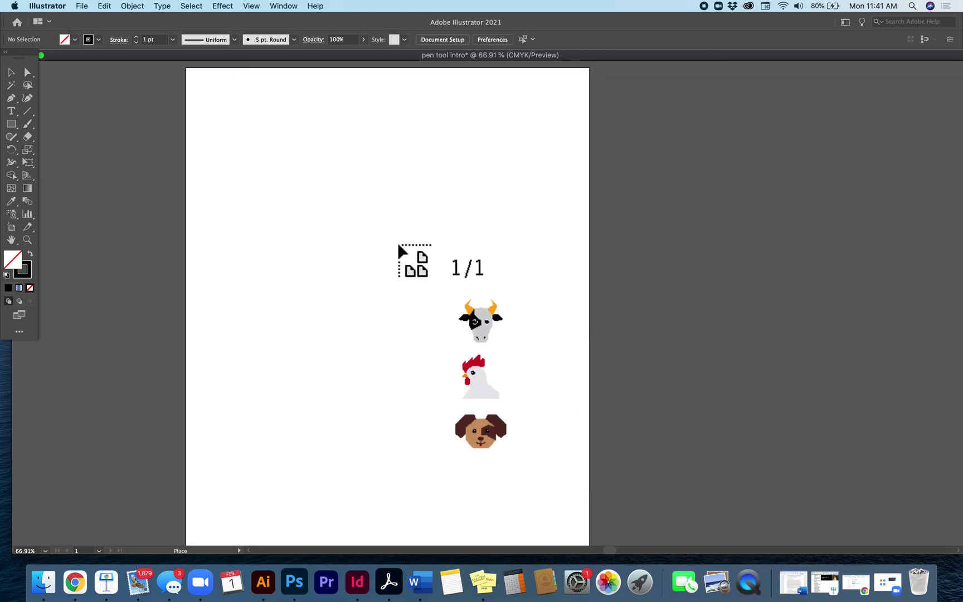
left_click(218, 129)
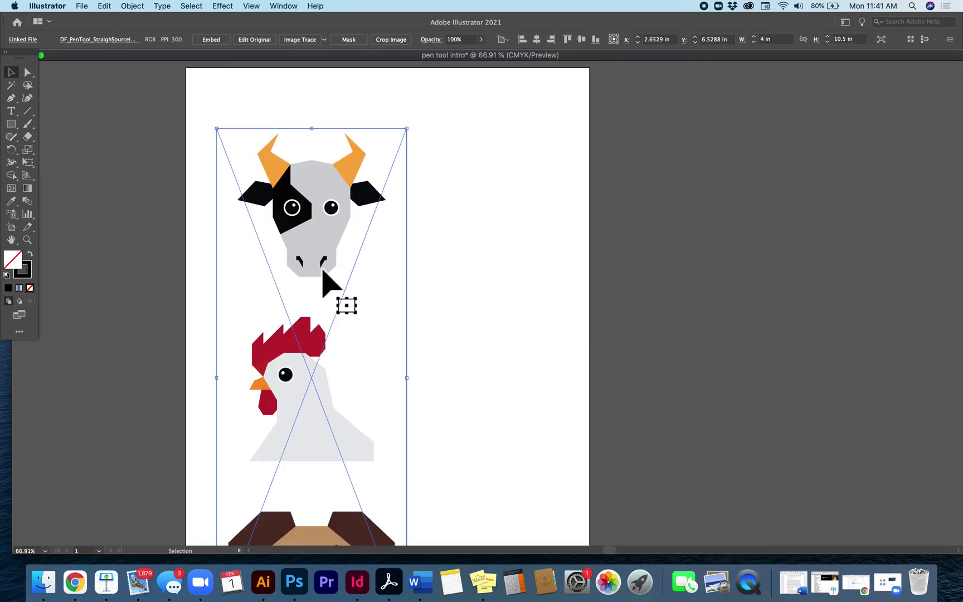
Step: Move the placed animal image closer to the artboard's upper-left corner, and scale it down proportionally to about 1.09 by 2.87 in
left_click_drag(328, 265, 309, 241)
left_click_drag(388, 106, 328, 239)
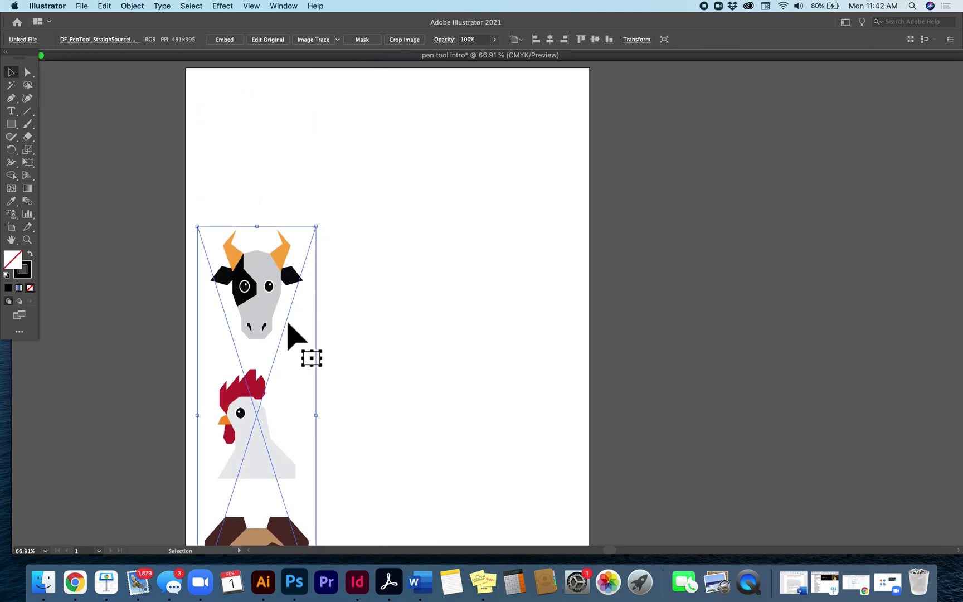
key("super+z")
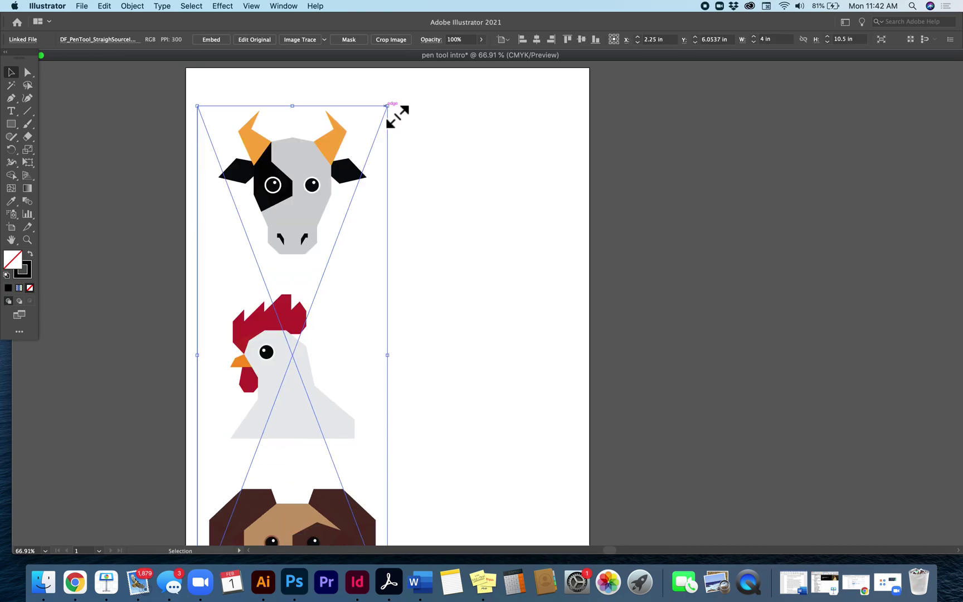
left_click_drag(397, 117, 250, 361)
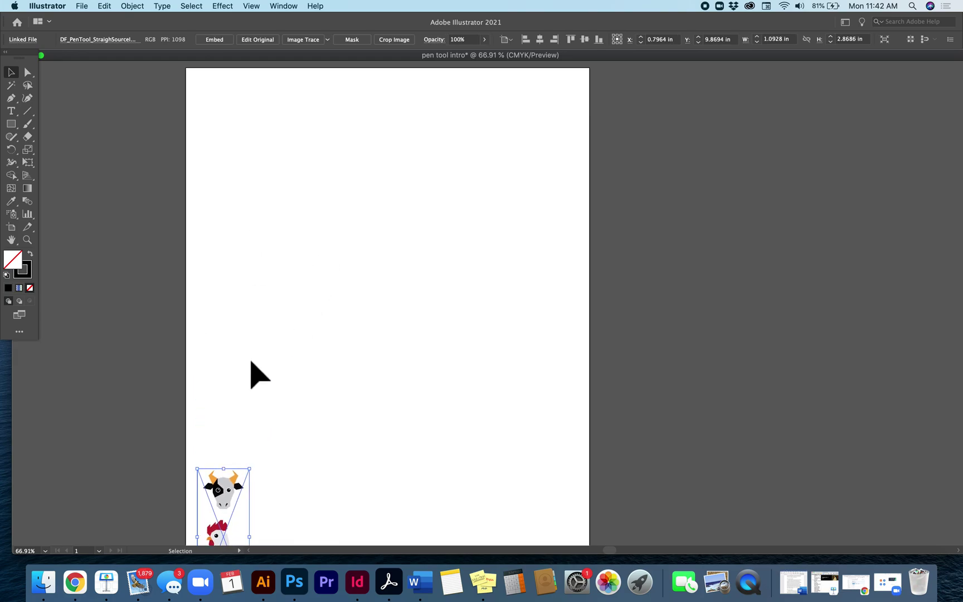
Step: Move the placed animal image up into the artboard's upper-left area, centred at about X 1.12 in, Y 3.75 in
scroll(251, 368, "down", 3)
left_click_drag(245, 458, 261, 162)
scroll(328, 242, "up", 2)
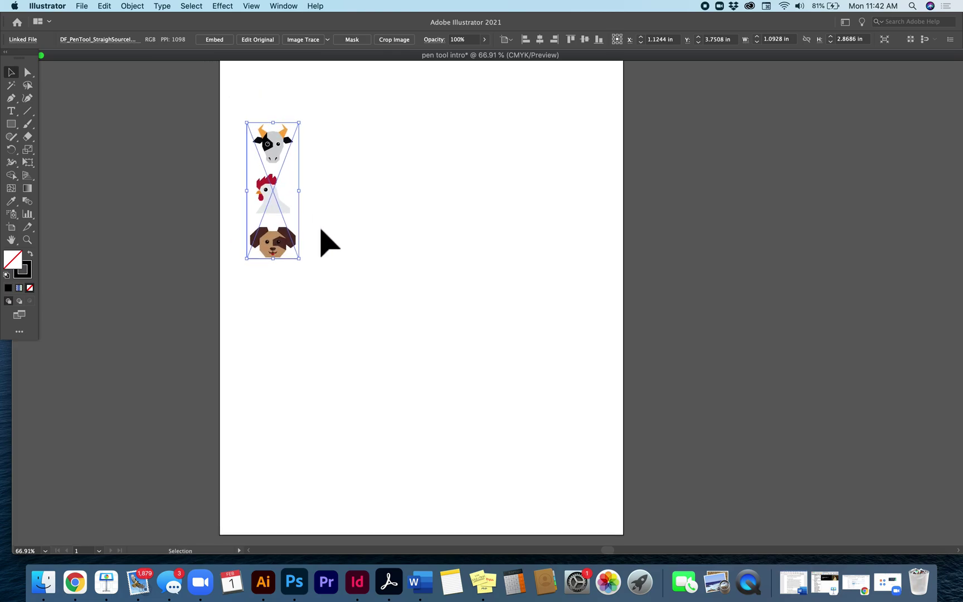
Step: Examine the straight edges of the rooster's comb and head at up to 1200% magnification, then view the whole animal image again
key("super+equal")
key("super+equal")
key("super+equal")
key("super+equal")
key("super+equal")
key("super+equal")
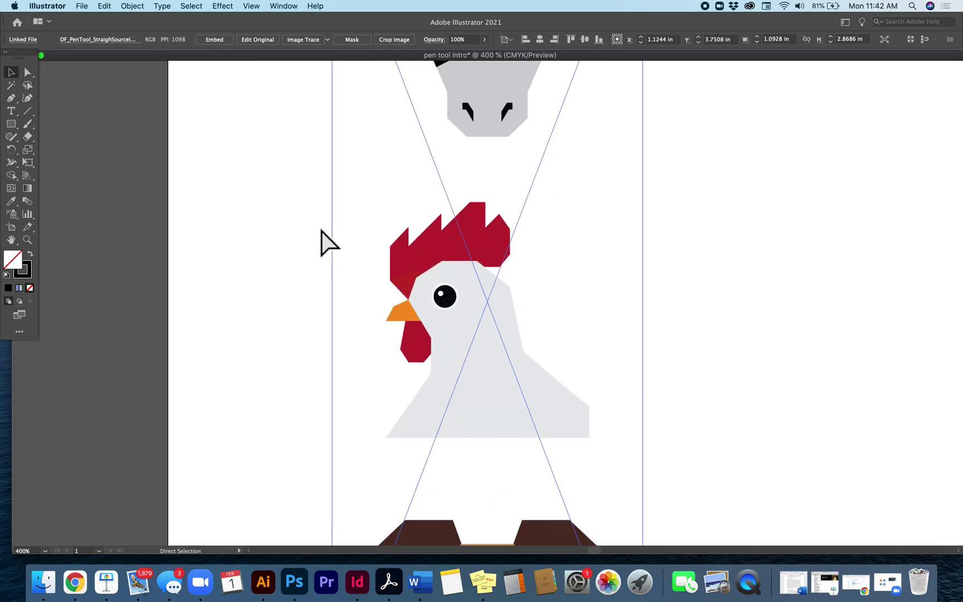
key("super+equal")
key("super+equal")
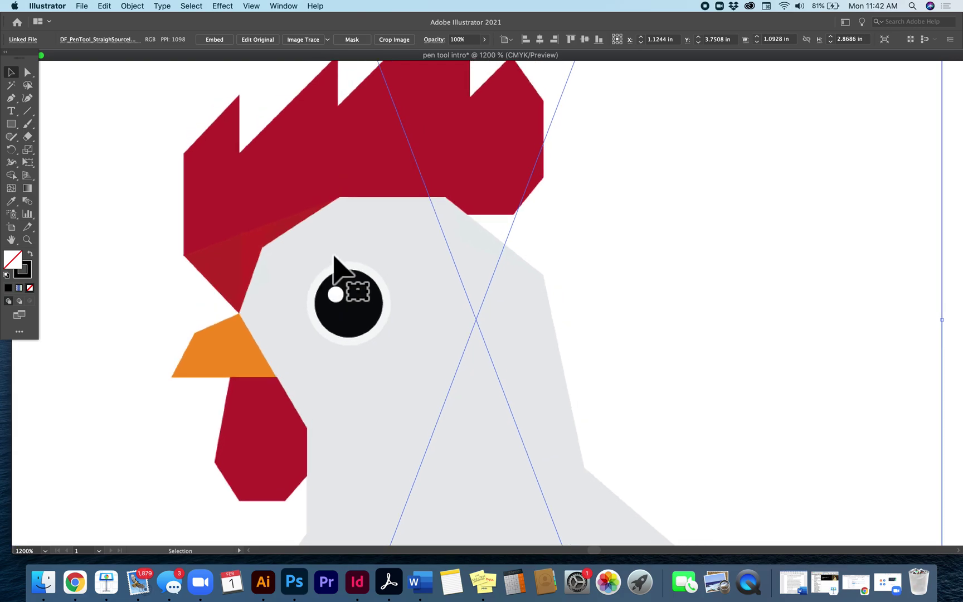
scroll(333, 257, "up", 5)
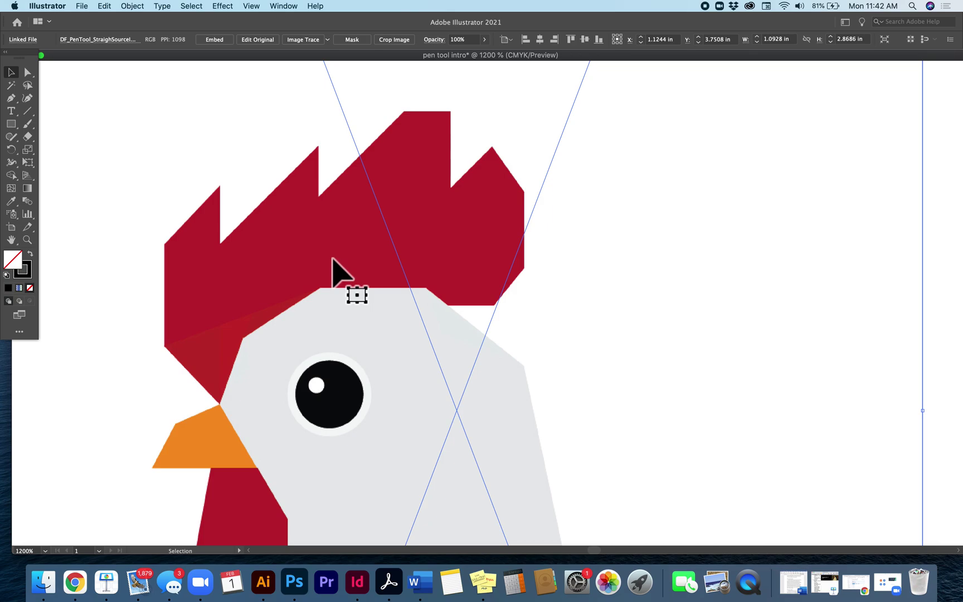
scroll(332, 258, "down", 10)
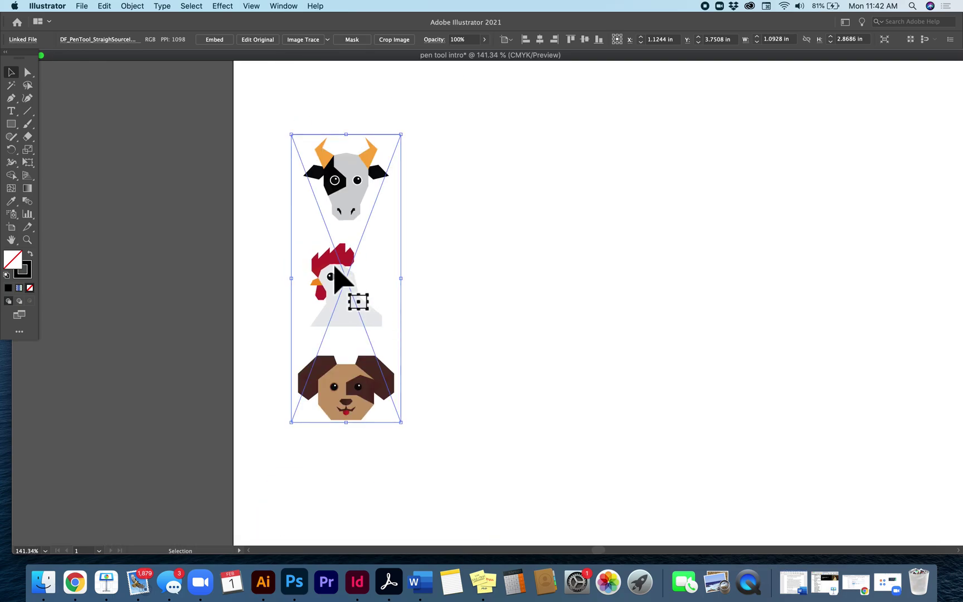
scroll(332, 266, "down", 5)
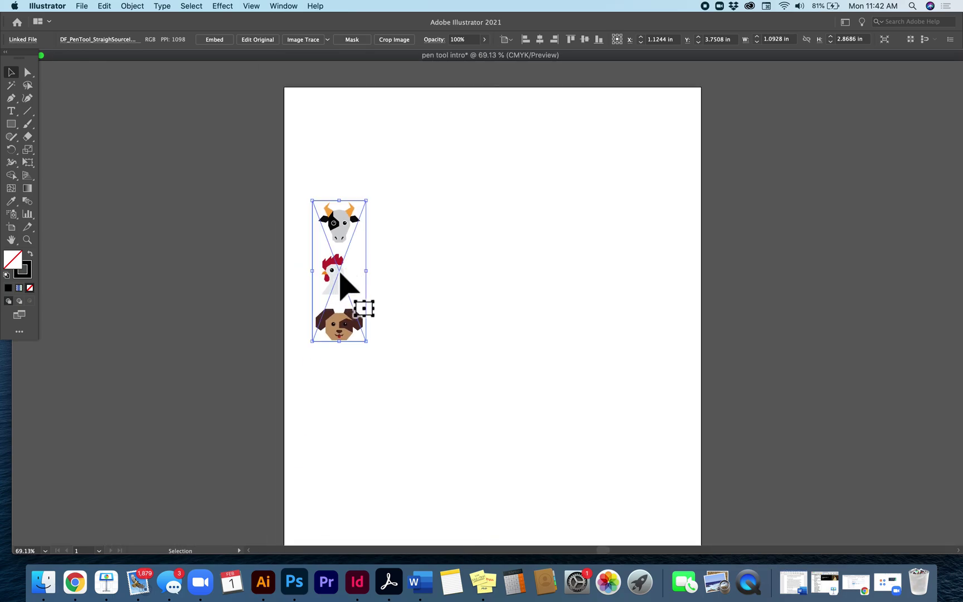
Step: Try stretching the animal image non-proportionally, undo the stretch, and enlarge it proportionally to about 2.15 by 5.64 in
left_click_drag(379, 353, 602, 348)
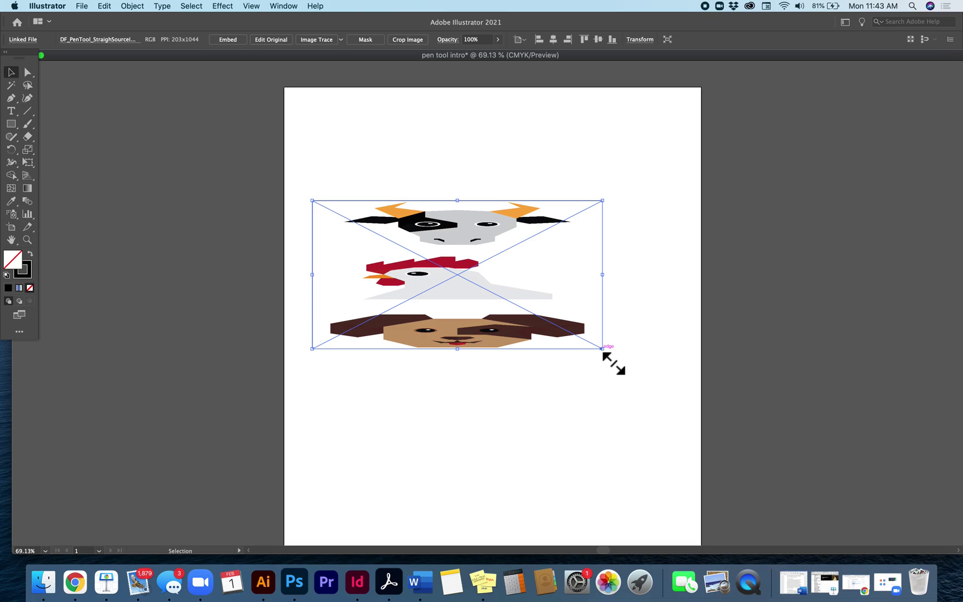
key("super+z")
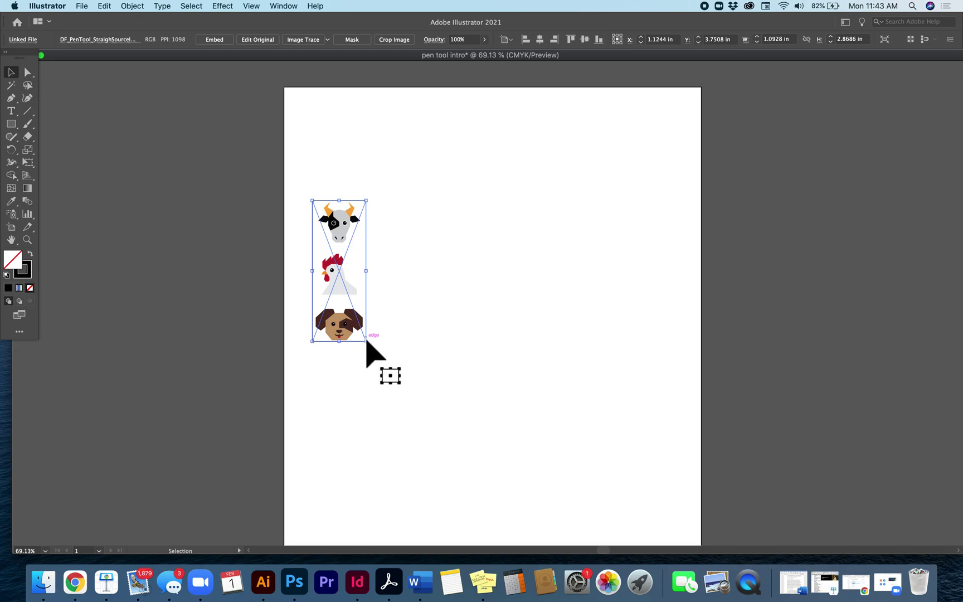
left_click_drag(379, 355, 405, 406)
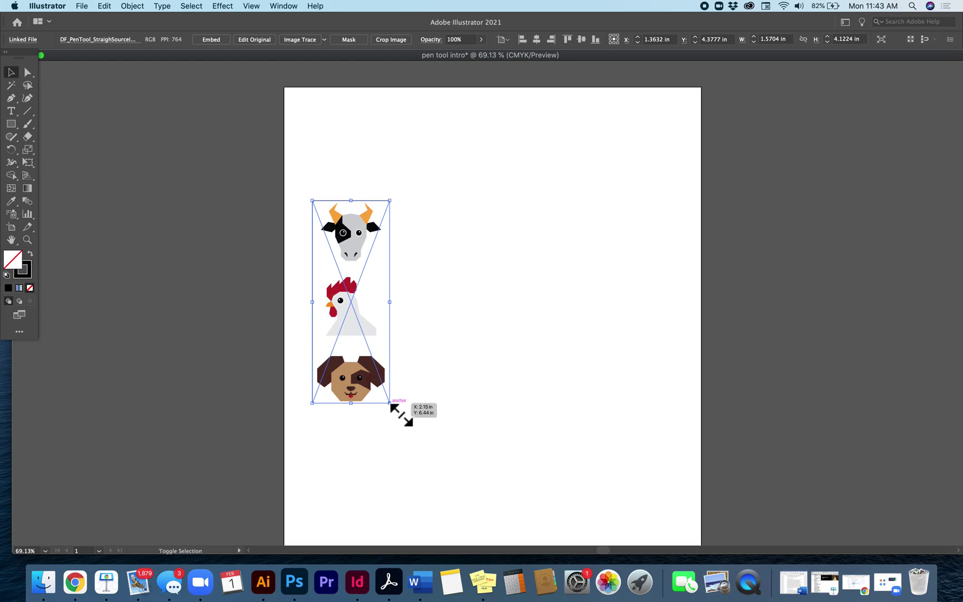
left_click_drag(390, 403, 514, 492)
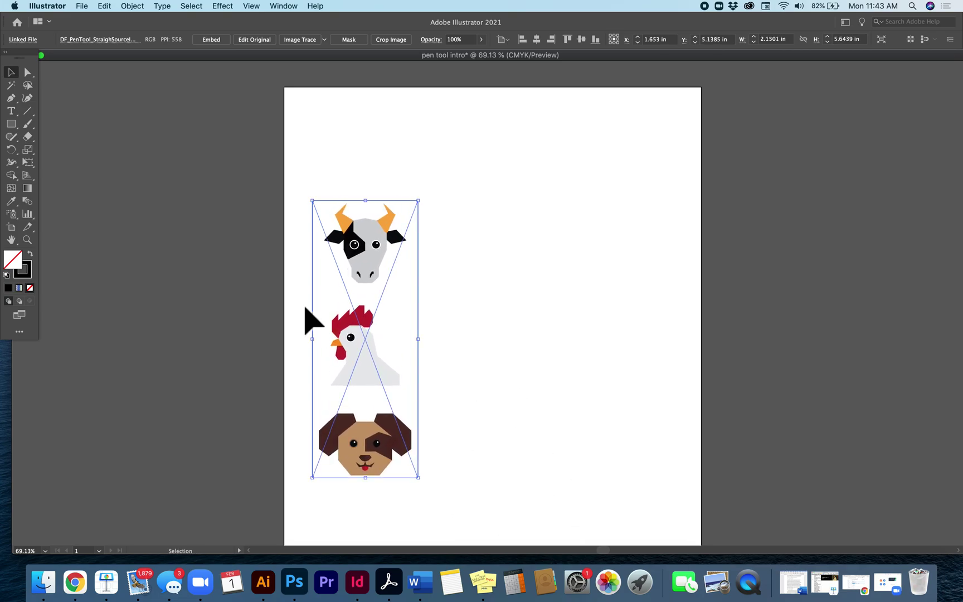
Step: Choose the DF_PenTool elephant source JPG from the Pen Tool folder as the next linked image to place
left_click(83, 6)
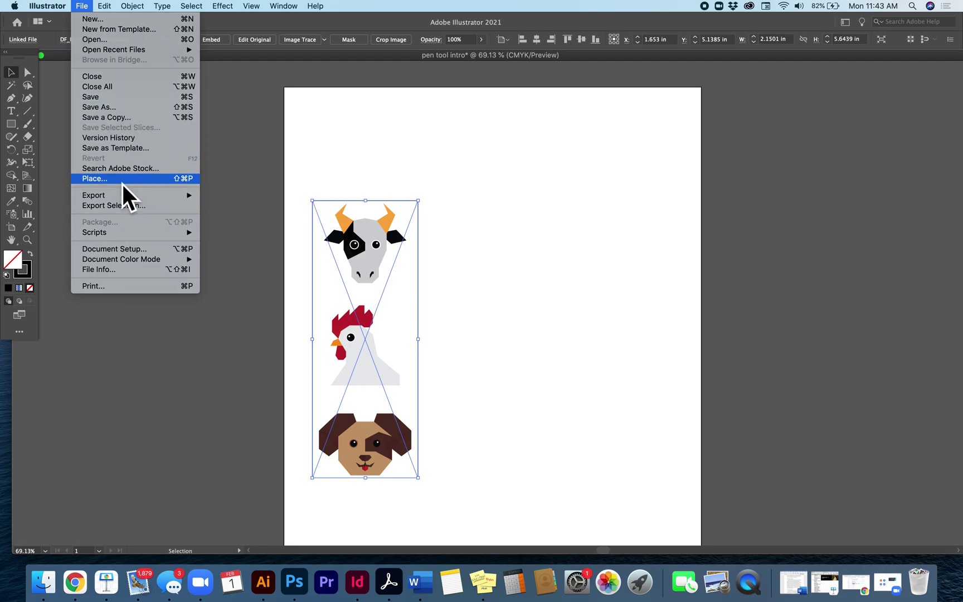
left_click(124, 187)
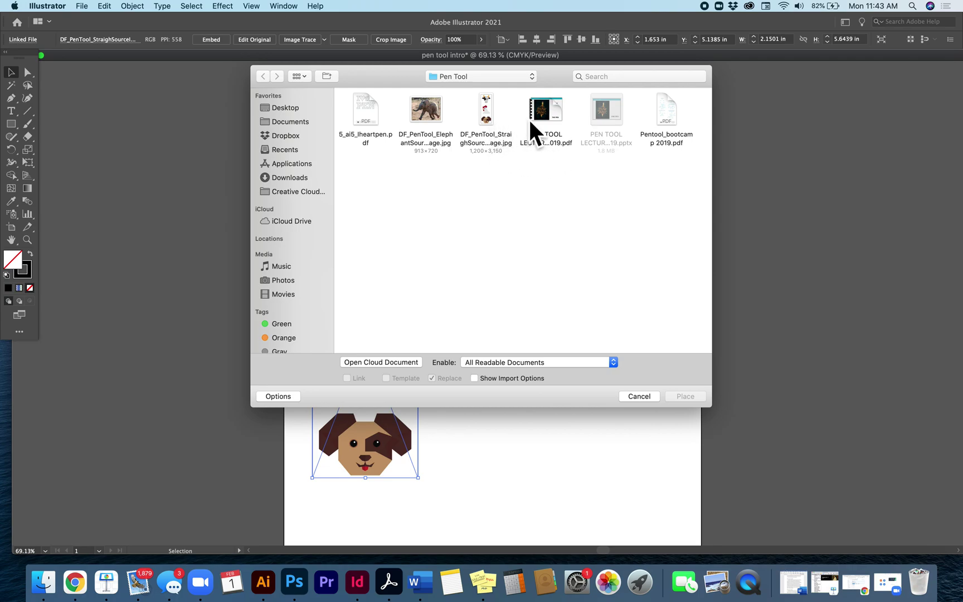
left_click(434, 120)
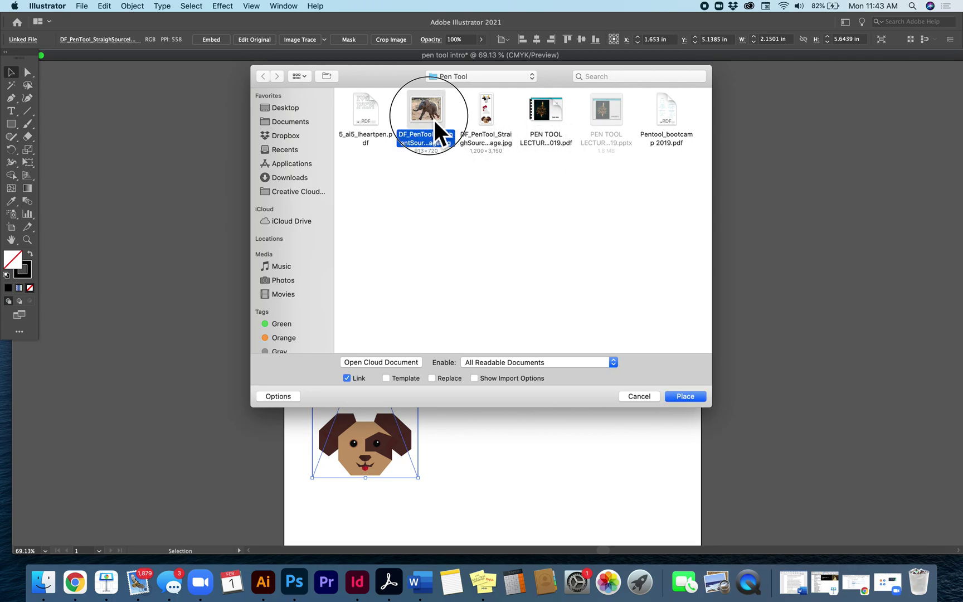
Step: Place the linked elephant image on the page and move the animal heads image into the artboard's upper-left corner
left_click(684, 397)
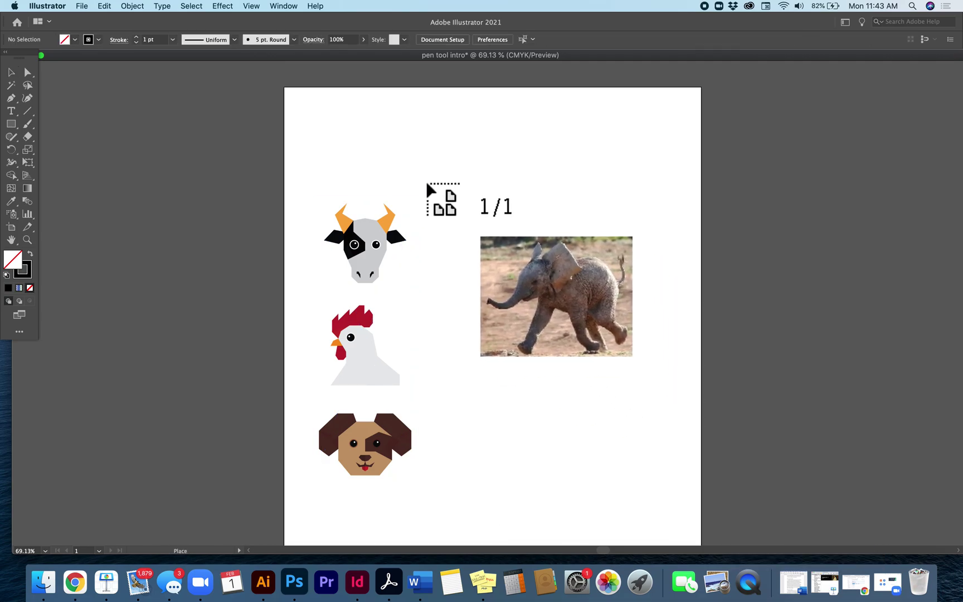
left_click(418, 176)
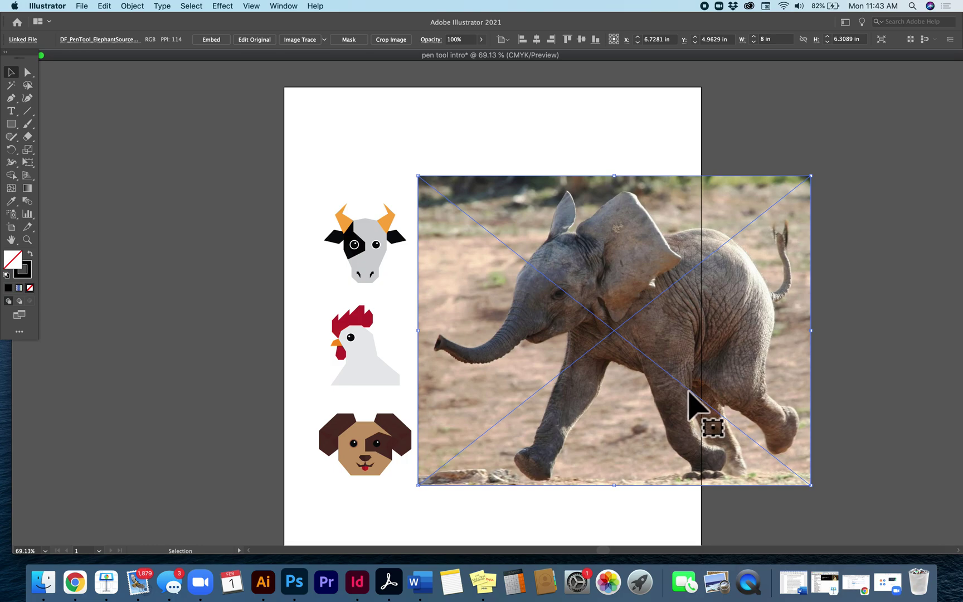
left_click_drag(363, 370, 340, 267)
Step: Scale the elephant image proportionally to about 5.65 in wide by 4.46 in high and position it beside the dog head
left_click_drag(521, 316, 528, 365)
left_click_drag(804, 211, 689, 302)
key("super+z")
mouse_move(624, 415)
left_mouse_down()
mouse_move(618, 432)
mouse_move(620, 412)
left_mouse_up()
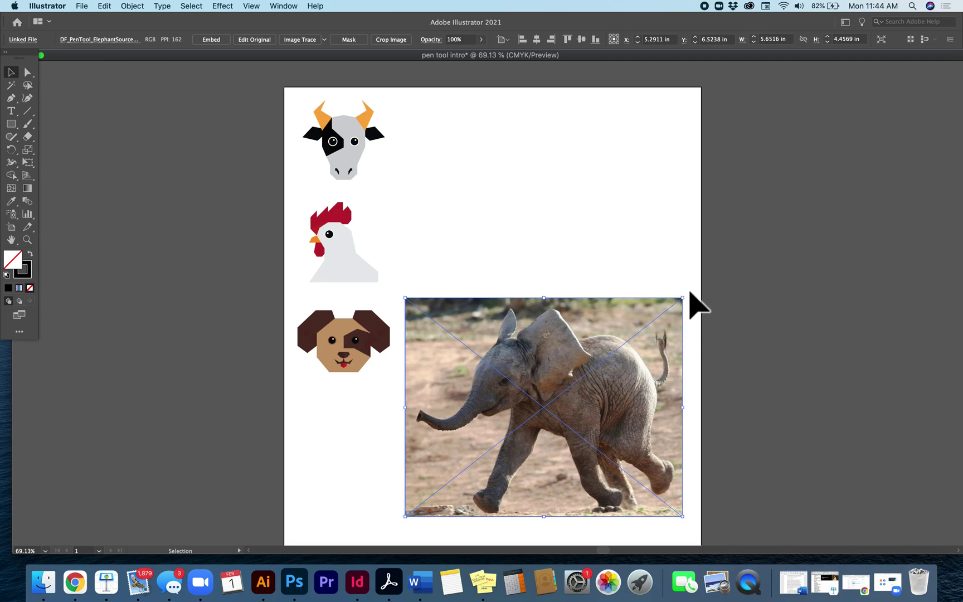
Step: Rotate the elephant image about 90° counterclockwise and enlarge it beside the column of animal heads
left_click_drag(683, 293, 441, 290)
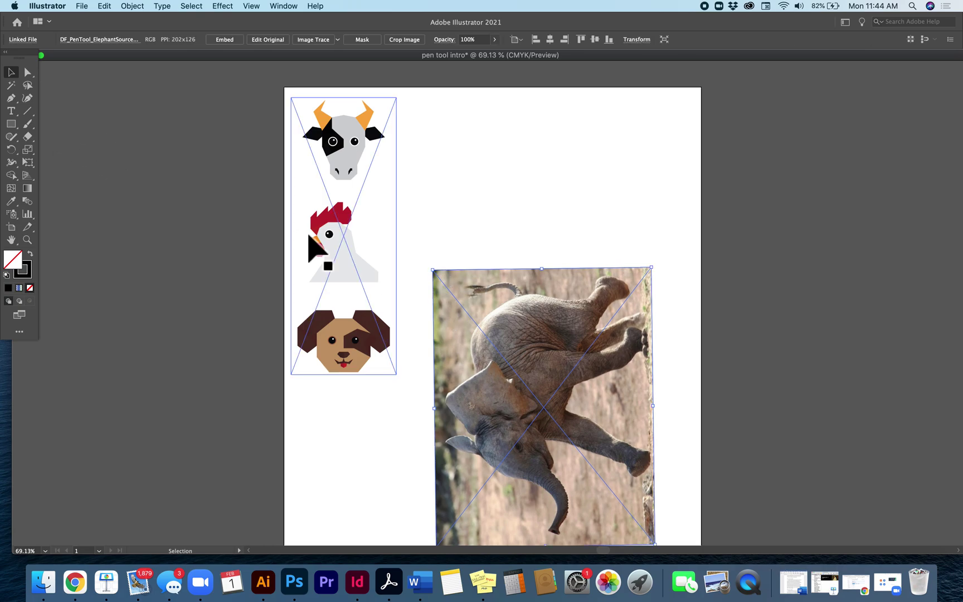
left_click_drag(536, 367, 535, 224)
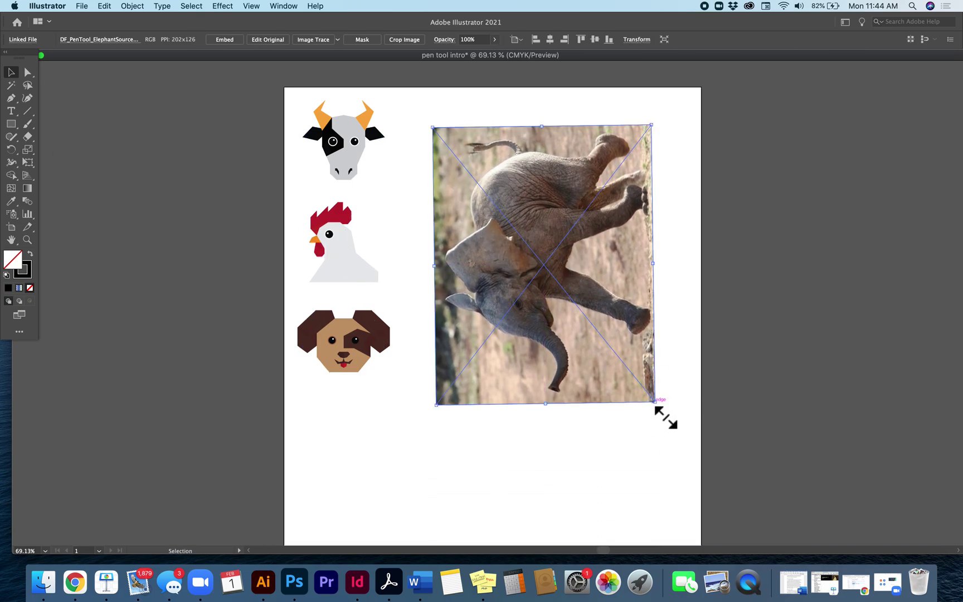
left_click_drag(669, 415, 694, 452)
left_click(747, 435)
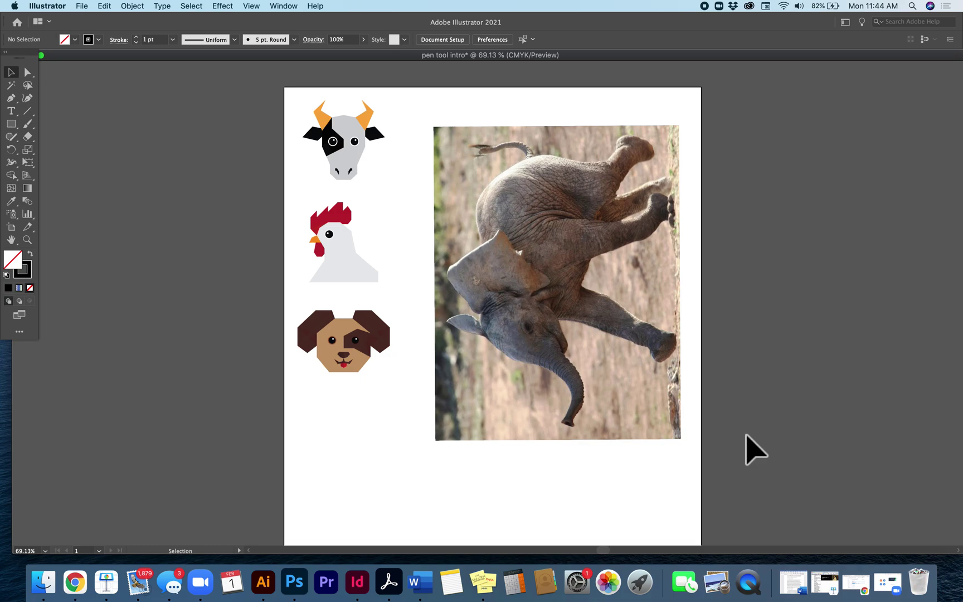
Step: Move the elephant image off the artboard's right edge and shift the animal heads image toward the page's centre at its original size
left_click(394, 344)
left_click_drag(383, 370, 388, 412)
left_click_drag(580, 387, 914, 376)
left_click(375, 402, "shift")
left_click_drag(374, 401, 465, 415)
left_click_drag(492, 153, 532, 110)
key("super+z")
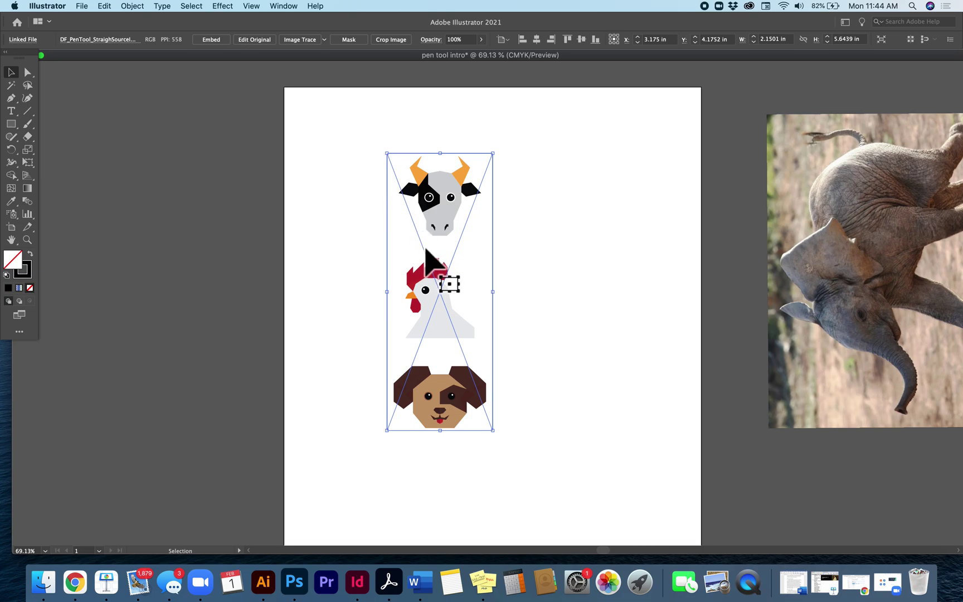
Step: Turn Layer 1 into a template layer with its images dimmed to 54%
left_click(285, 5)
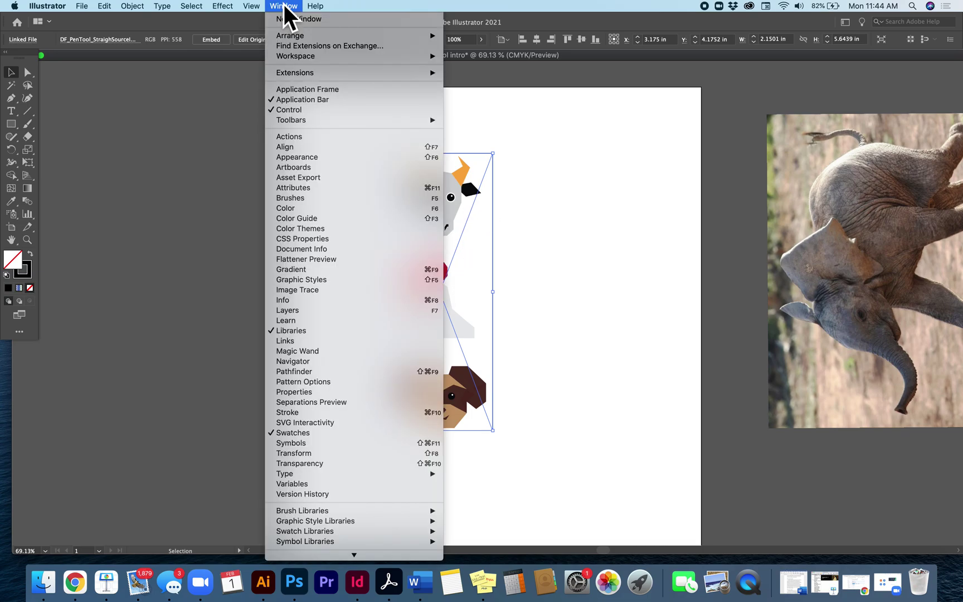
left_click(329, 312)
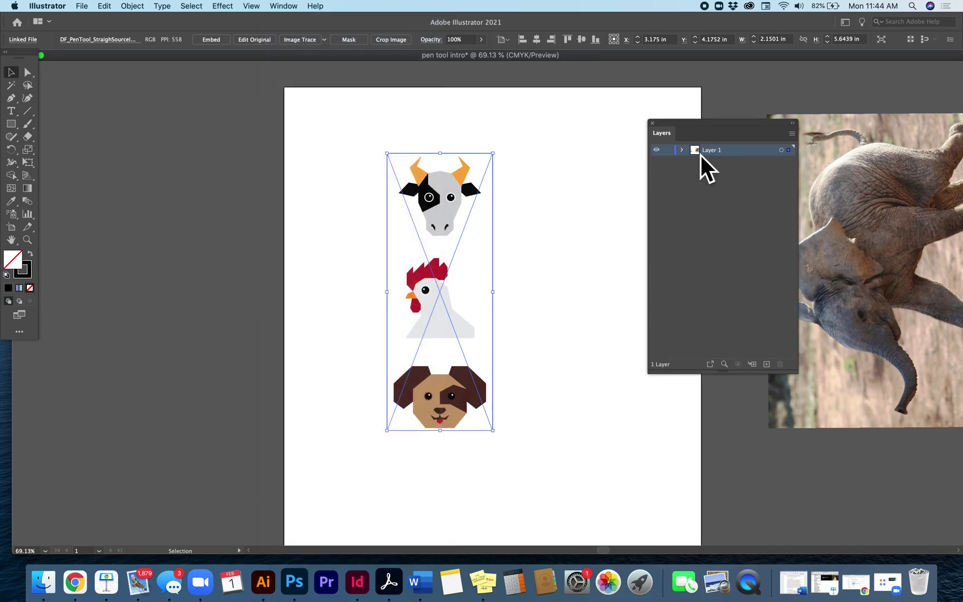
double_click(701, 154)
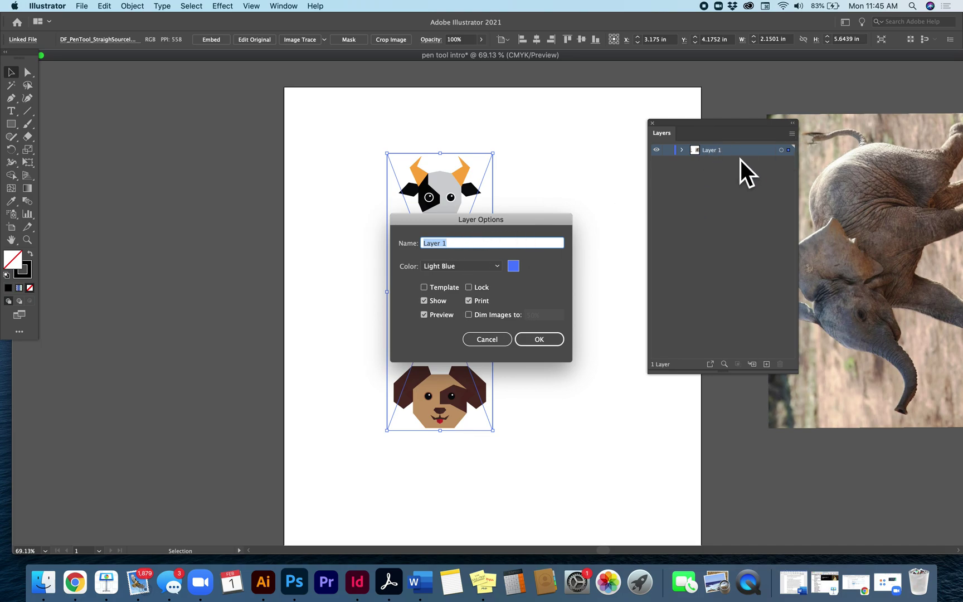
left_click(429, 293)
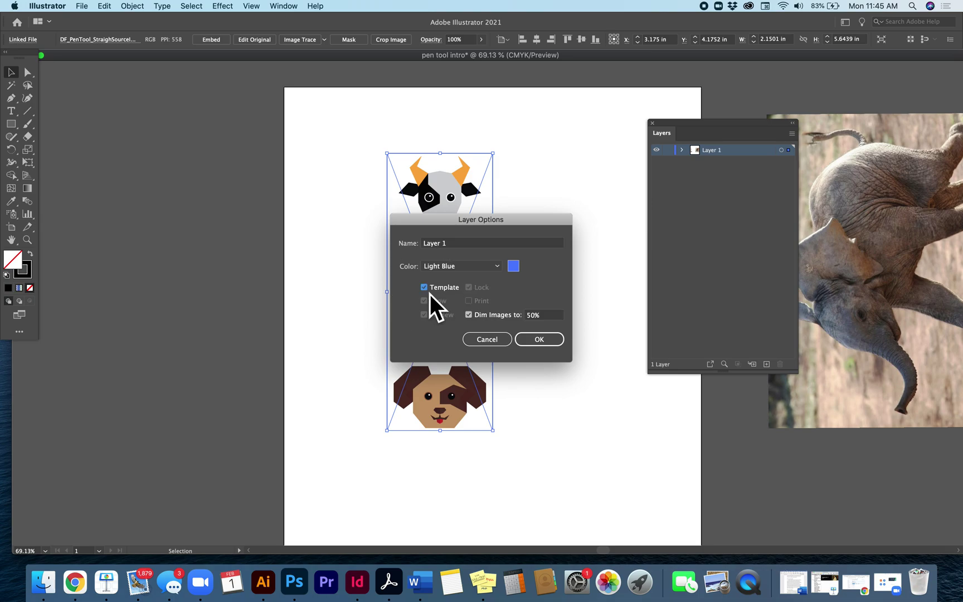
left_click(543, 319)
type("54")
left_click(544, 343)
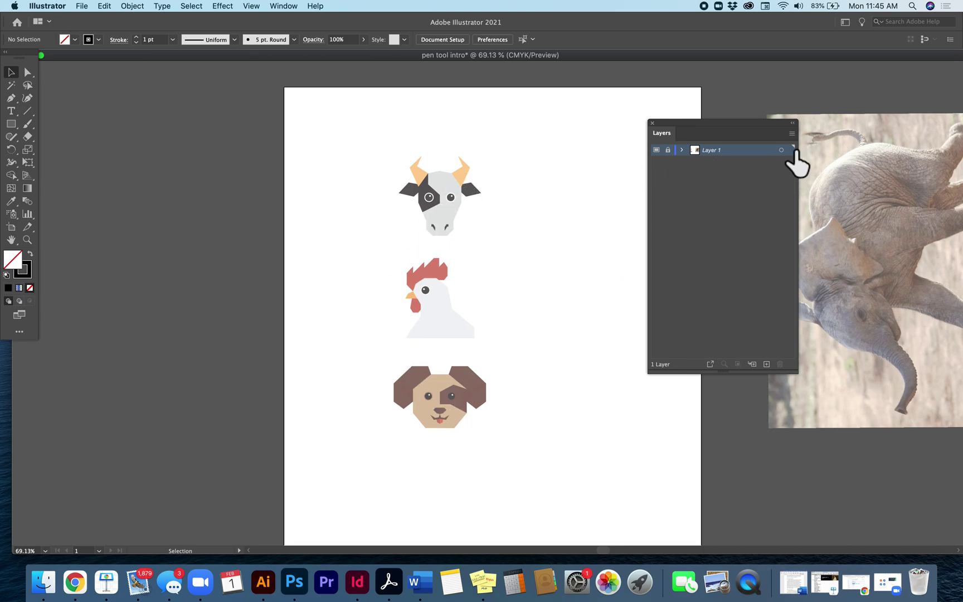
Step: Create a new layer named "ahtwerk" above the template layer
left_click(794, 137)
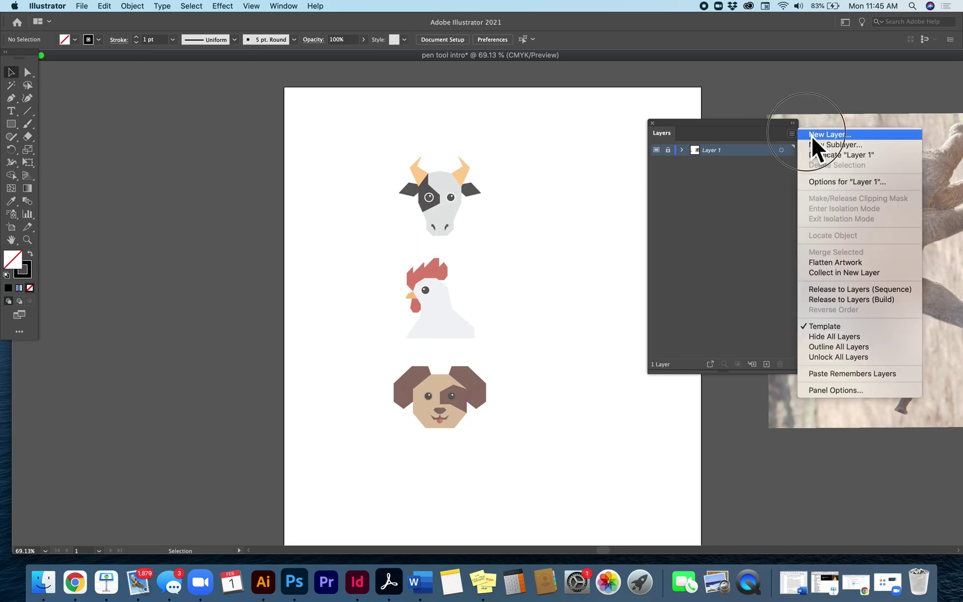
left_click(812, 136)
type("ahtwerk")
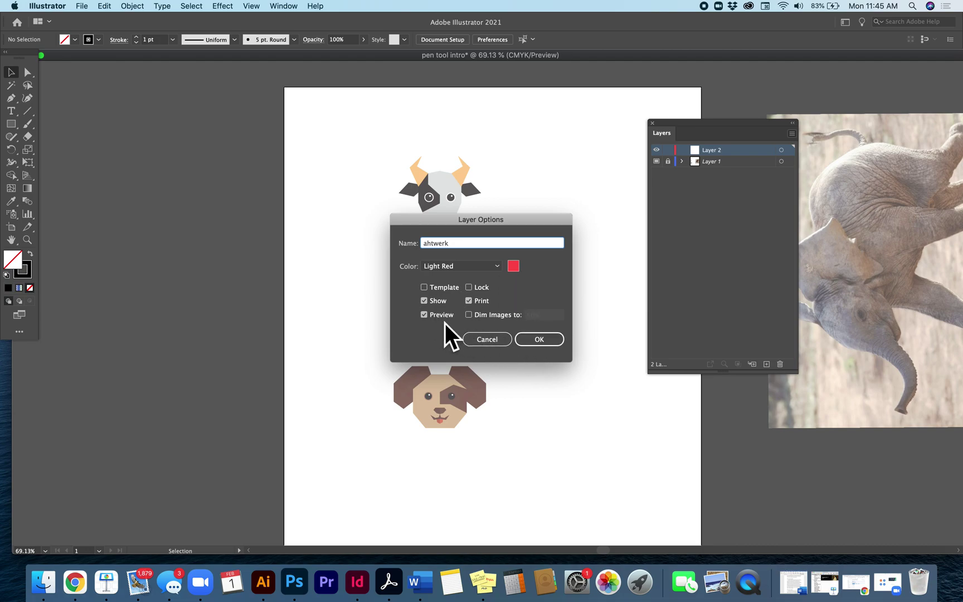
left_click(528, 340)
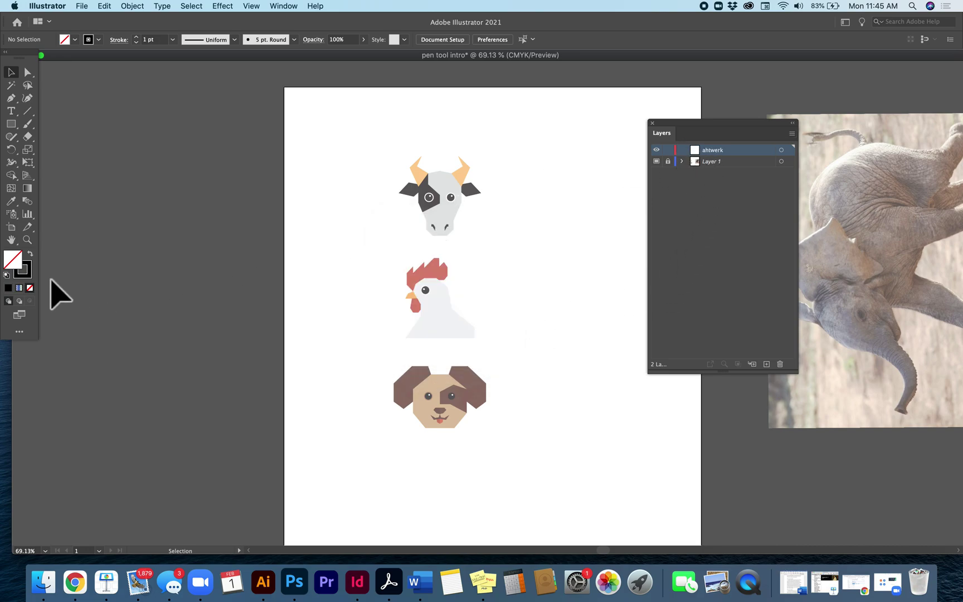
Step: Set a magenta stroke with no fill for tracing the cow head
left_click(27, 240)
left_click(427, 255)
left_click(516, 270)
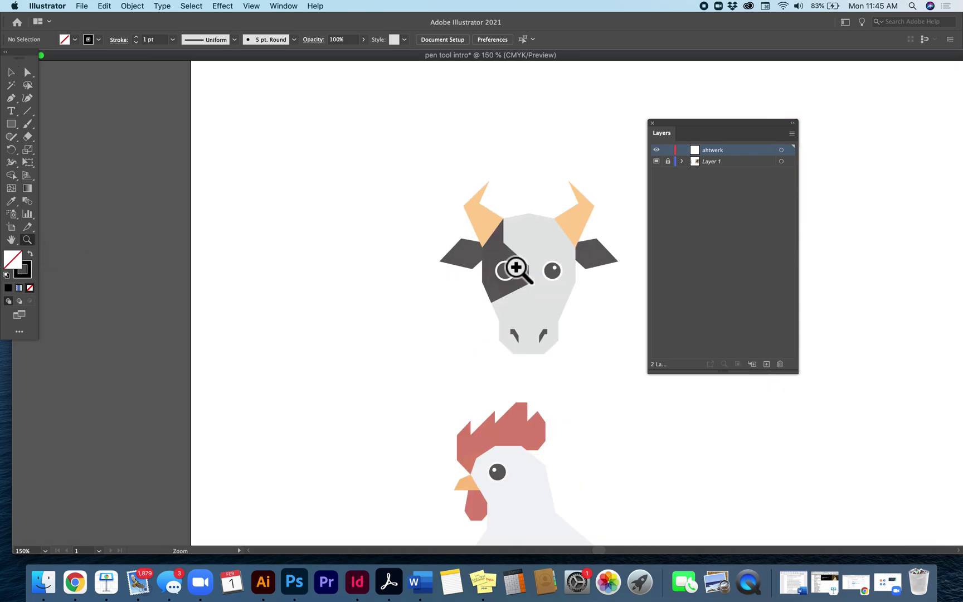
scroll(475, 302, "right", 2)
scroll(474, 302, "down", 1)
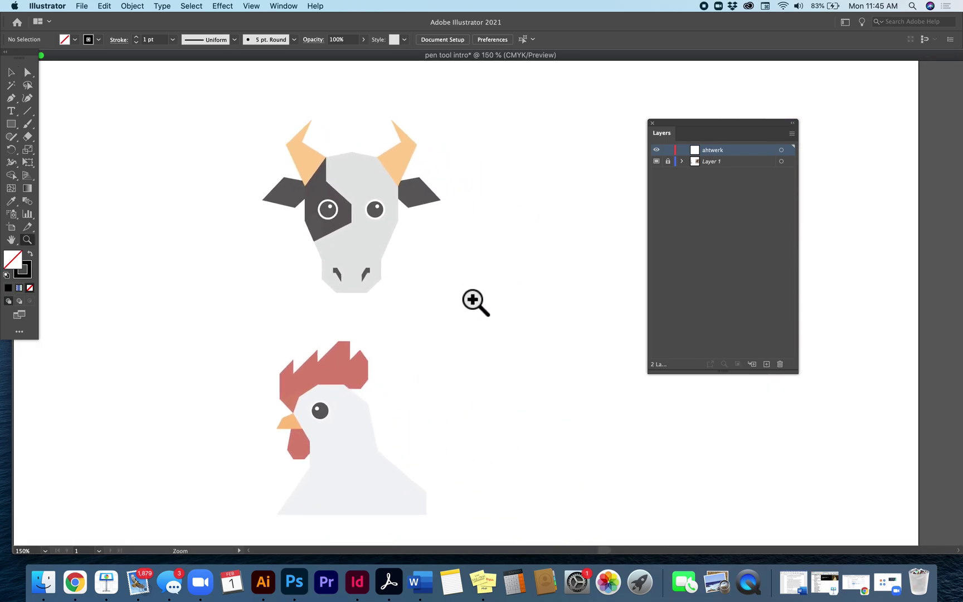
scroll(473, 300, "right", 3)
left_click(404, 293)
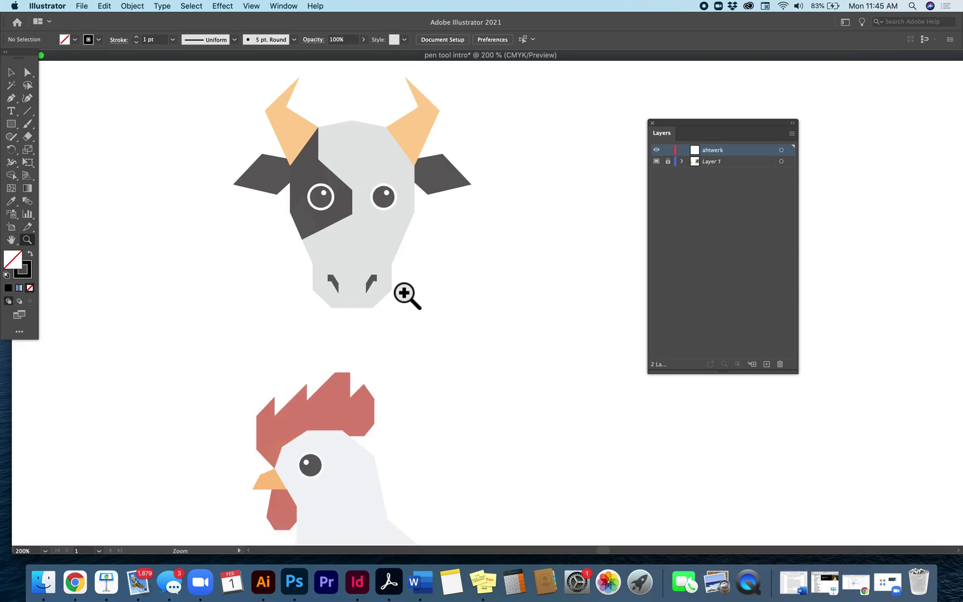
scroll(405, 294, "right", 2)
scroll(405, 294, "up", 1)
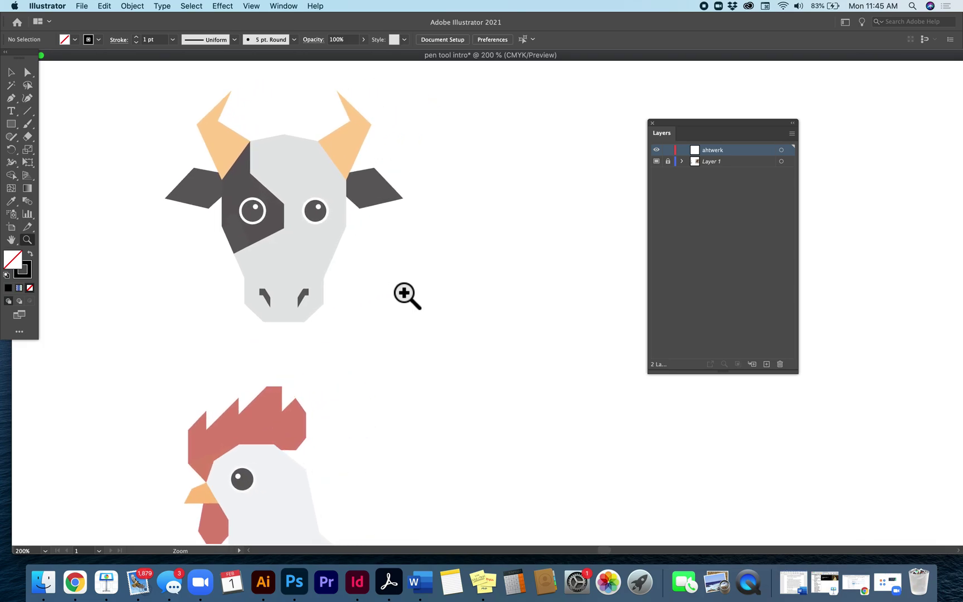
left_click(35, 256)
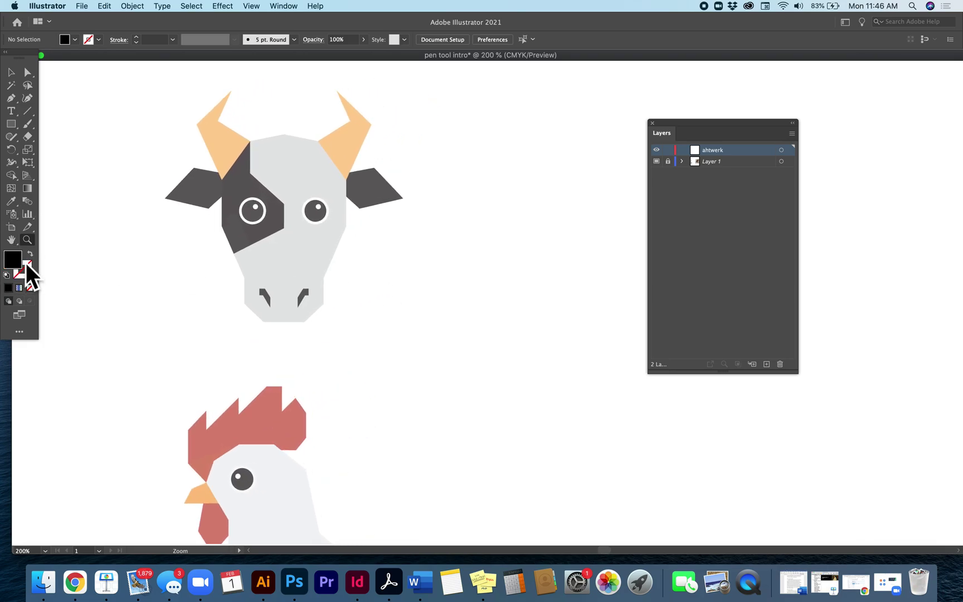
left_click(31, 254)
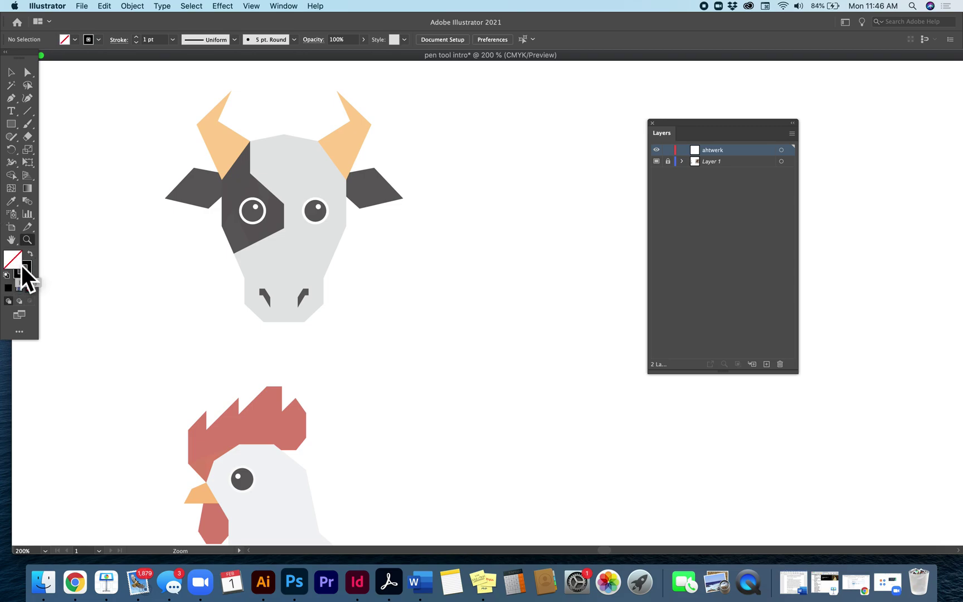
double_click(33, 270)
mouse_move(333, 209)
left_mouse_down()
mouse_move(398, 198)
mouse_move(388, 190)
left_mouse_up()
left_click(434, 198)
left_click(531, 182)
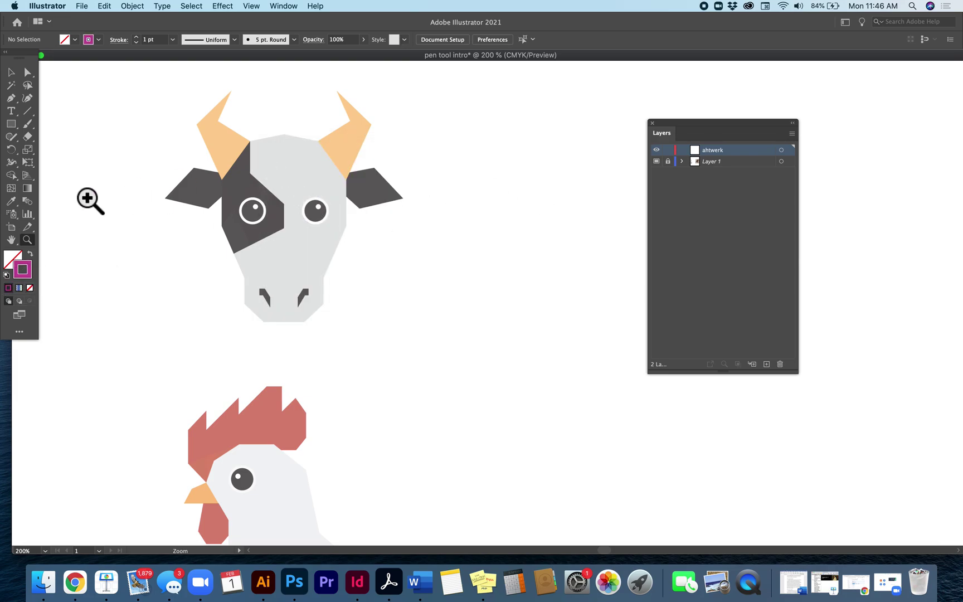
Step: Trace the cow's left horn with the Pen tool as a closed straight-sided path
left_click(14, 103)
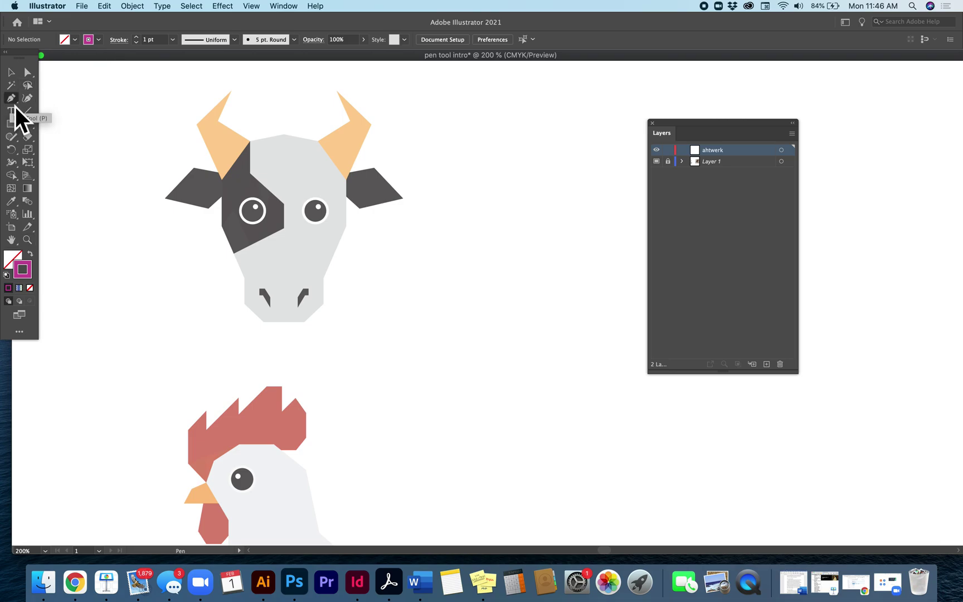
left_click(249, 140)
left_click(215, 121)
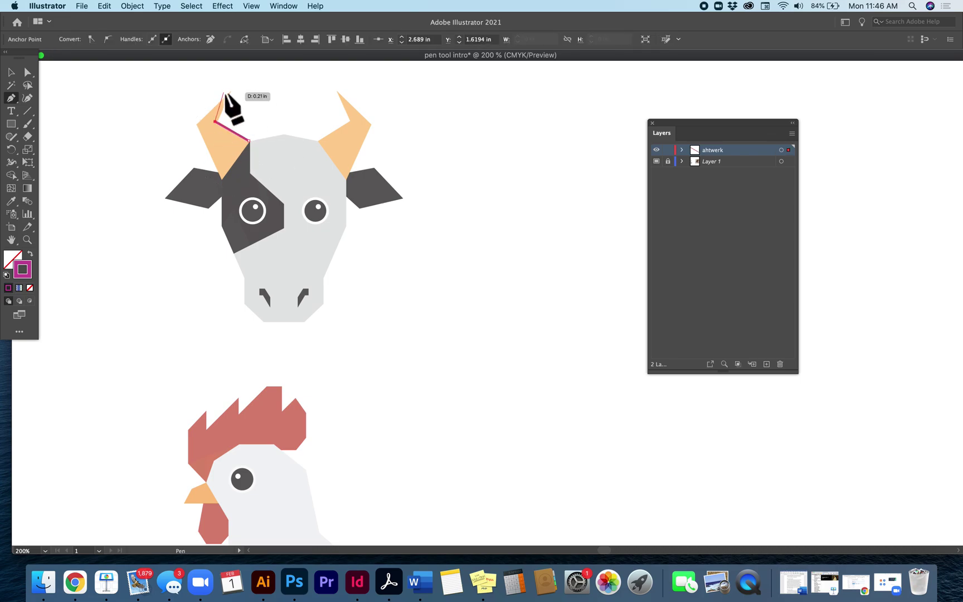
left_click(232, 89)
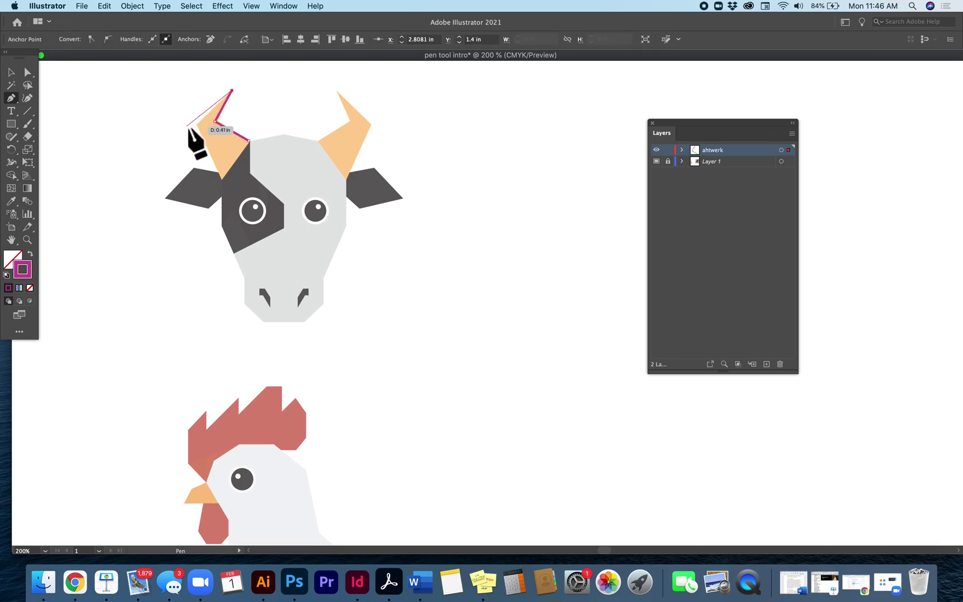
left_click(195, 122)
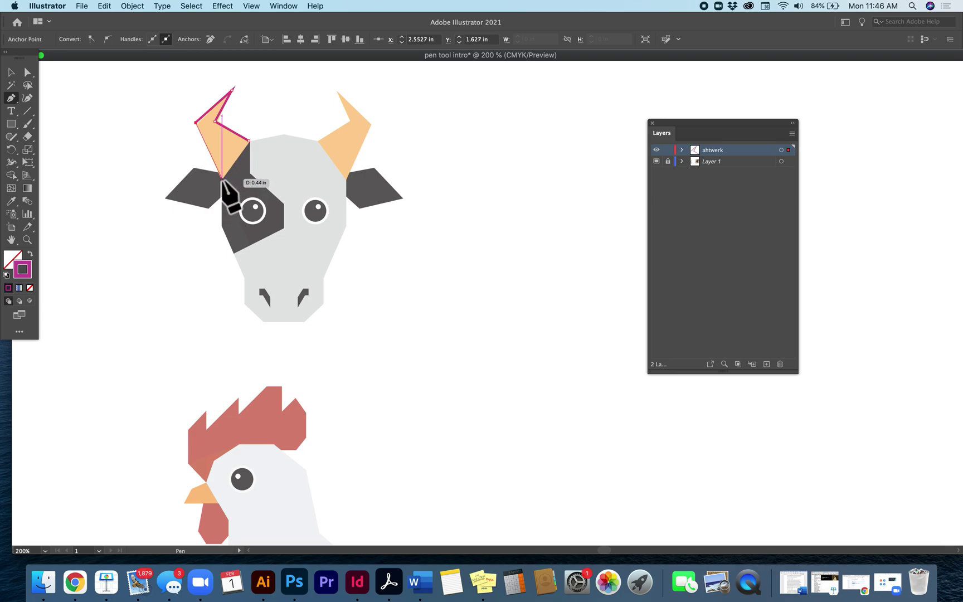
left_click(221, 179)
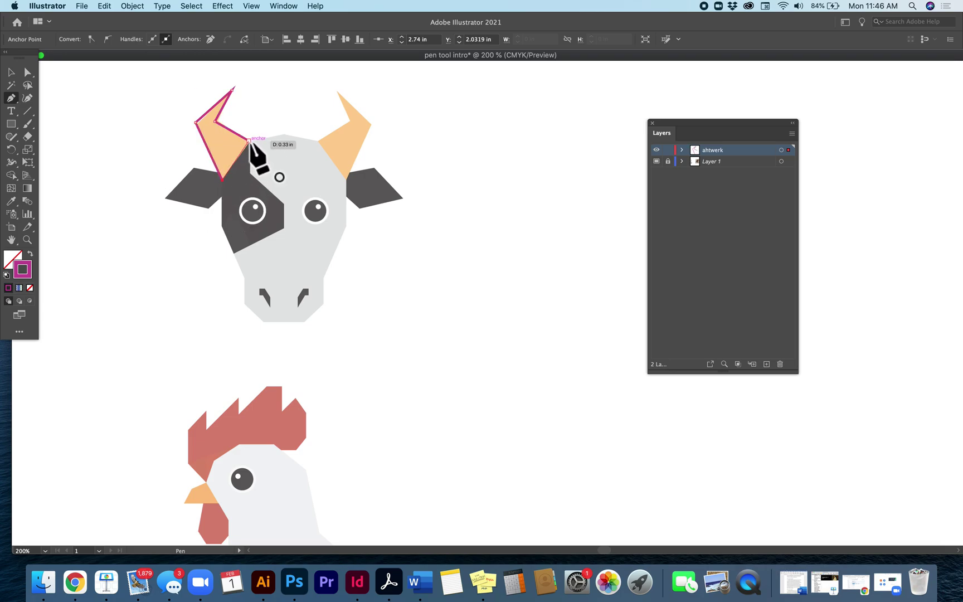
left_click(249, 141)
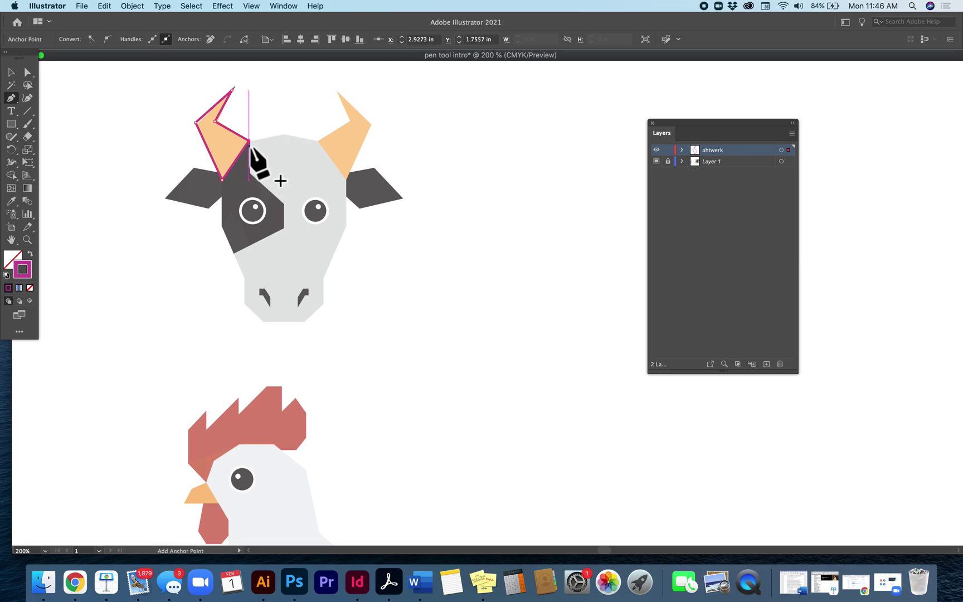
Step: Trace the cow's right horn with the Pen tool as a closed straight-sided path
left_click(316, 141)
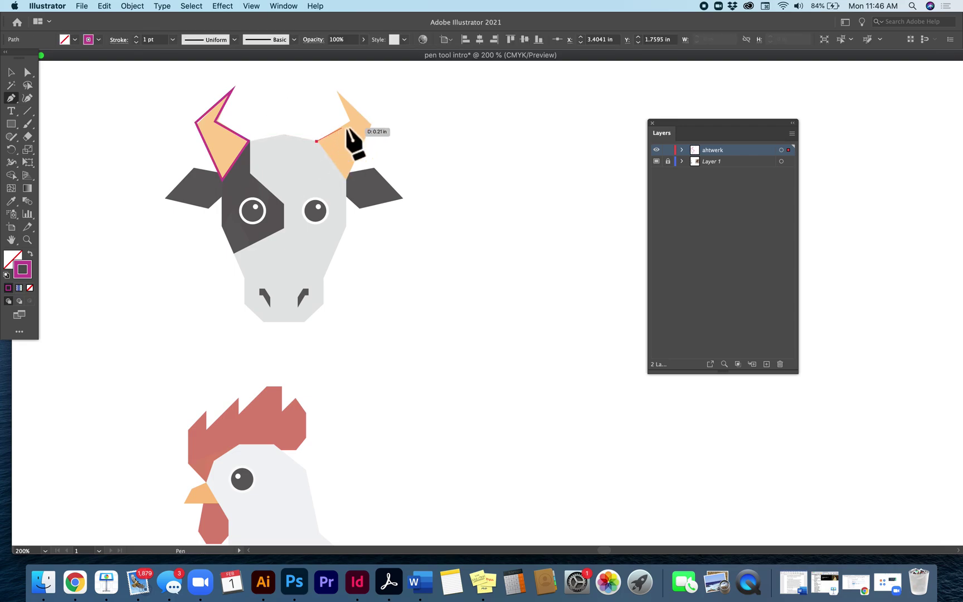
left_click(349, 124)
left_click(336, 88)
left_click(369, 124)
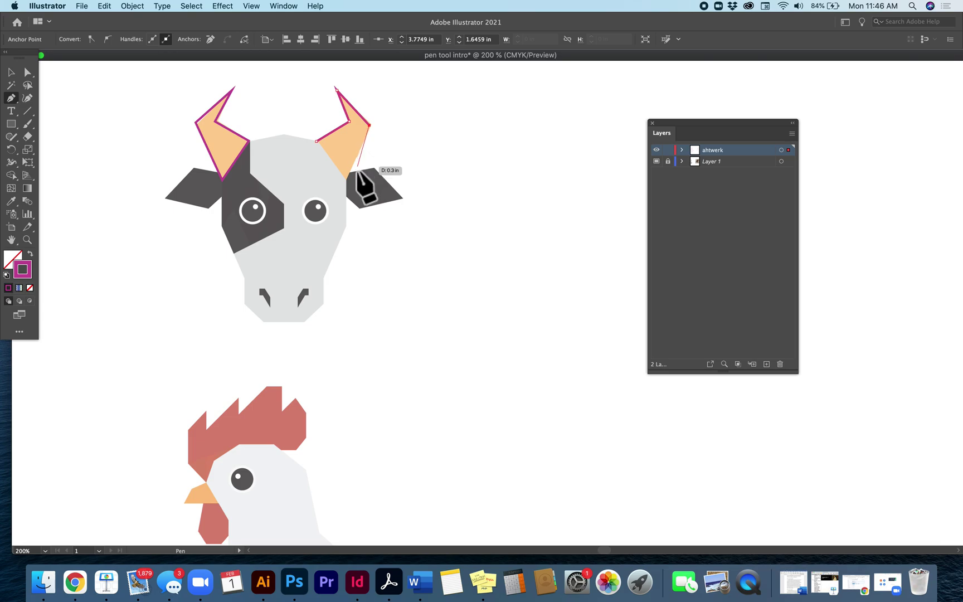
left_click(345, 184)
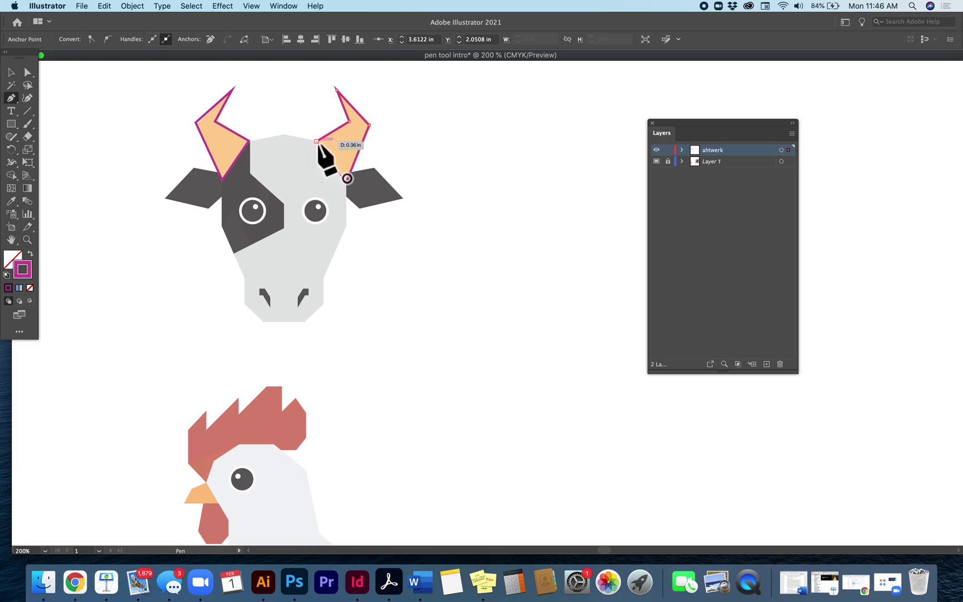
left_click_drag(316, 142, 348, 180)
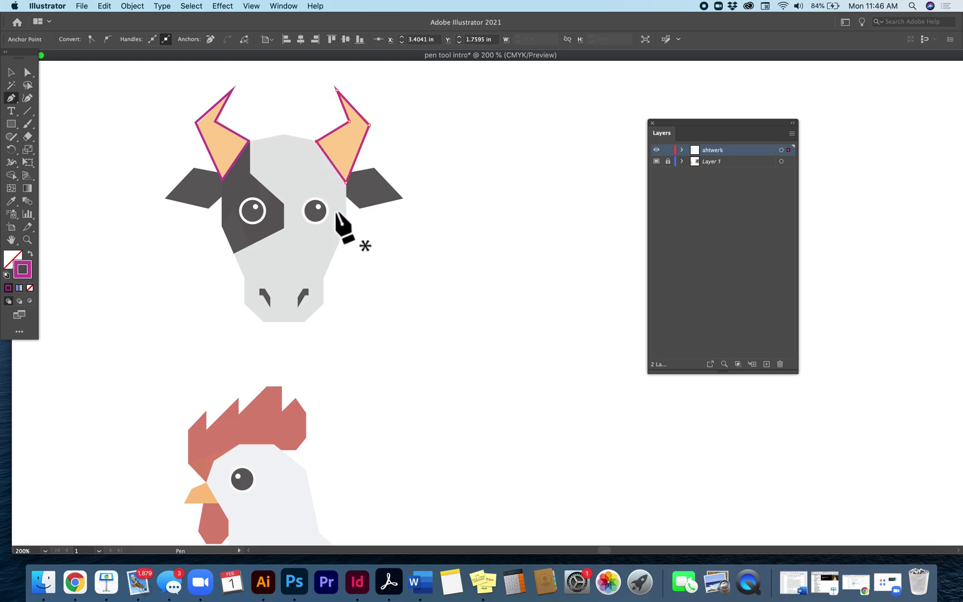
Step: Close the cow's right horn path at its inner corner and delete the stray anchor point beside that corner
left_click(321, 146)
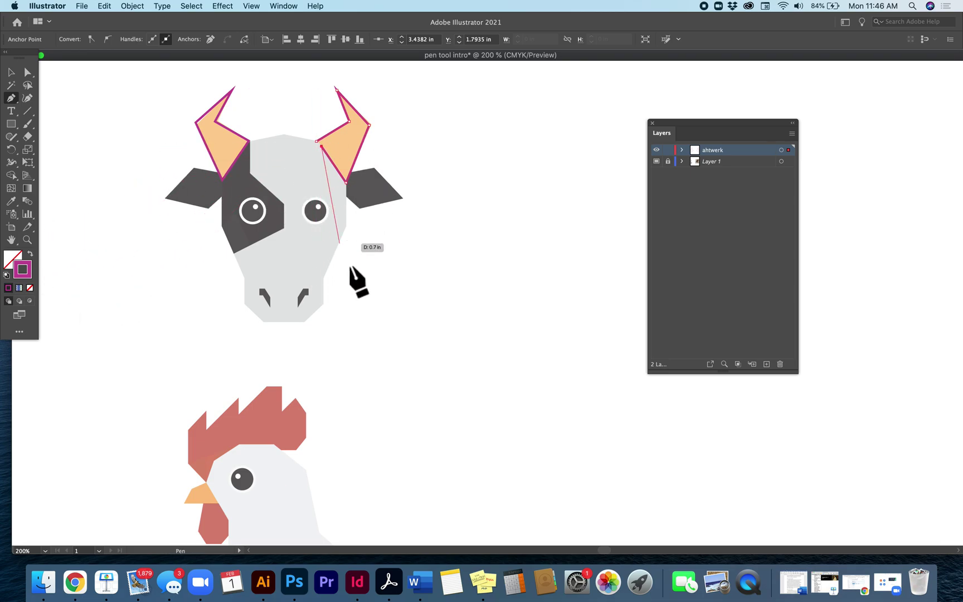
key("super+minus")
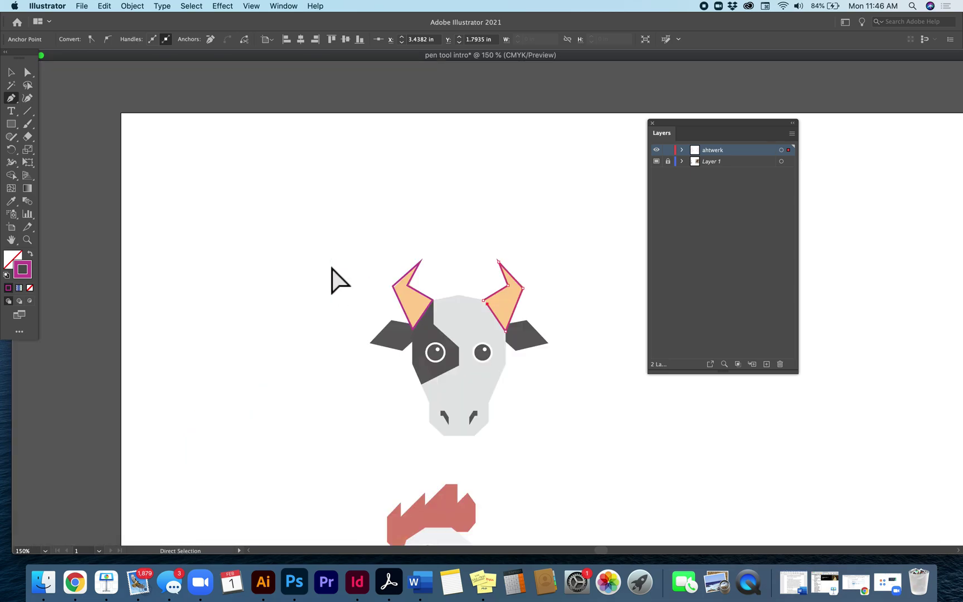
key("super+minus")
key("super+minus")
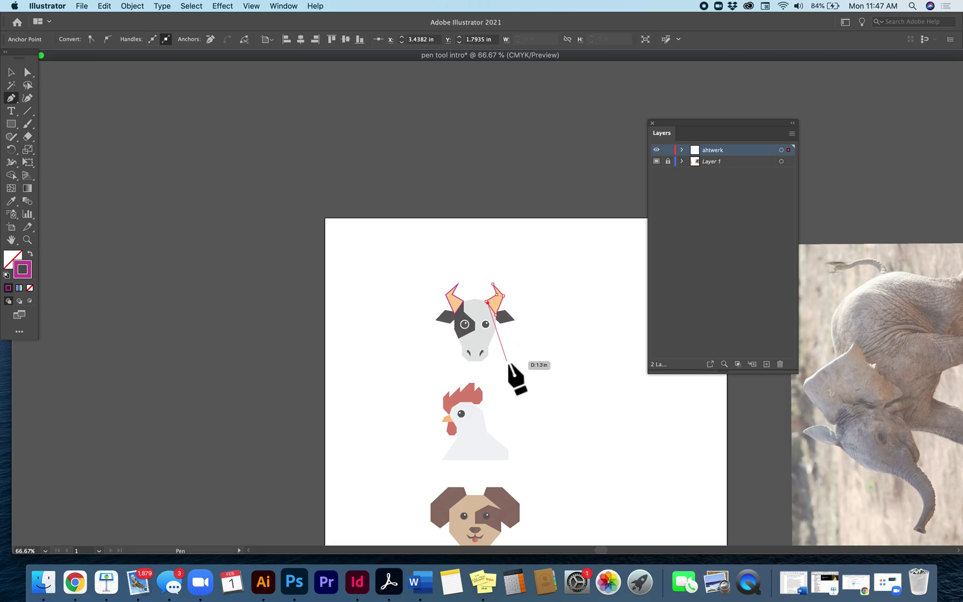
key("super+plus")
key("super+plus")
key("super+plus")
key("super+plus")
key("super+plus")
key("super+plus")
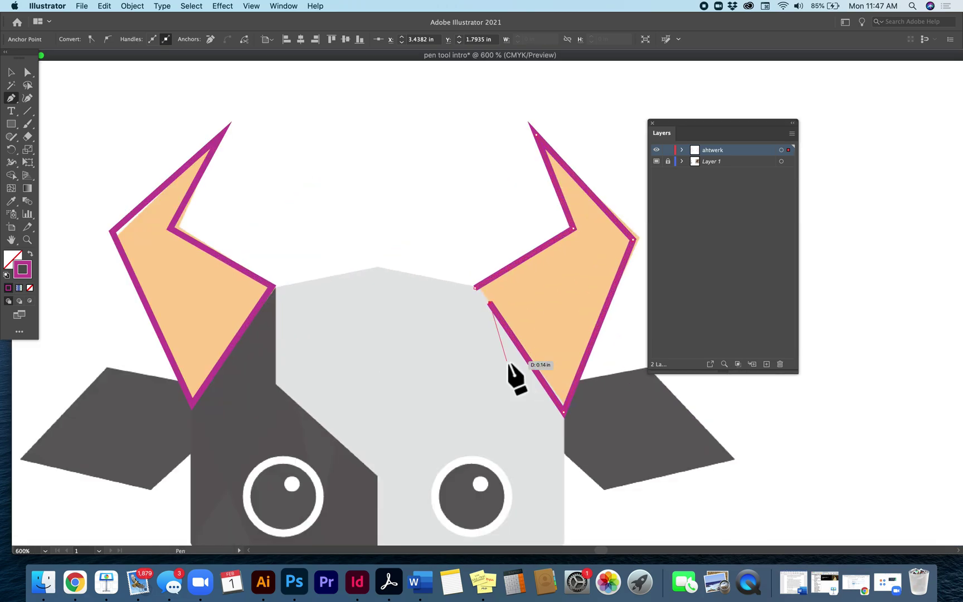
scroll(498, 365, "right", 3)
scroll(499, 366, "down", 2)
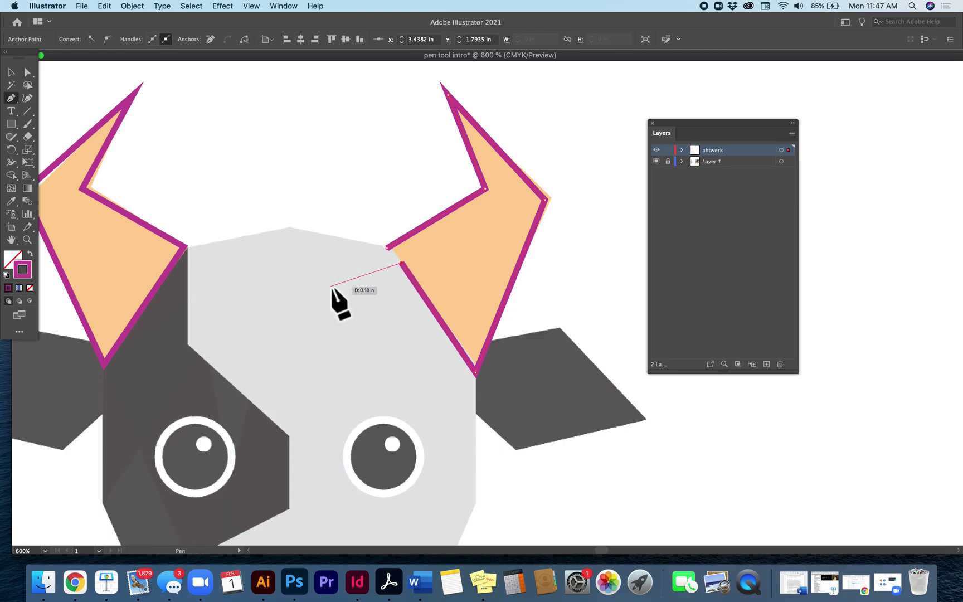
left_click(386, 248)
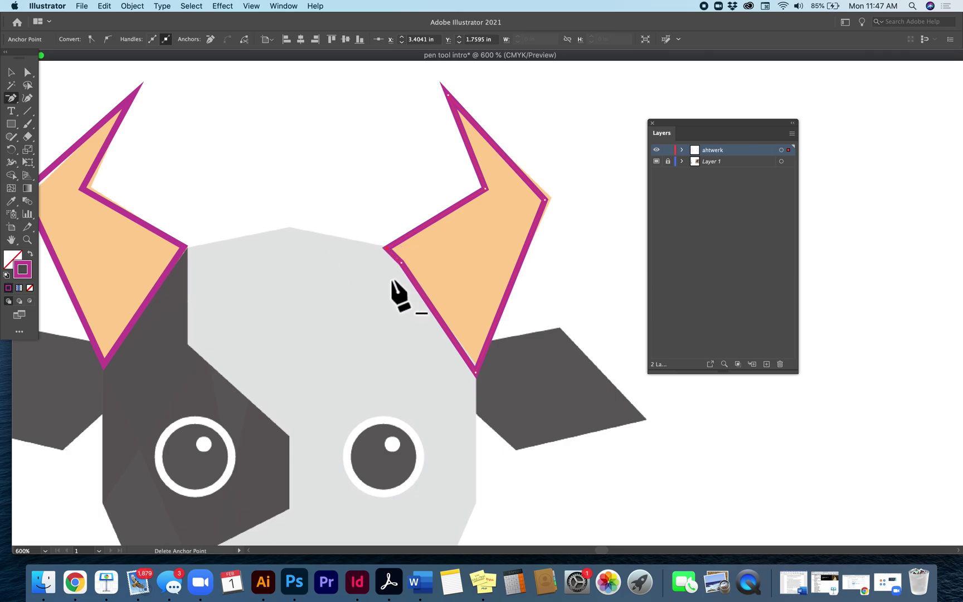
left_click(402, 262)
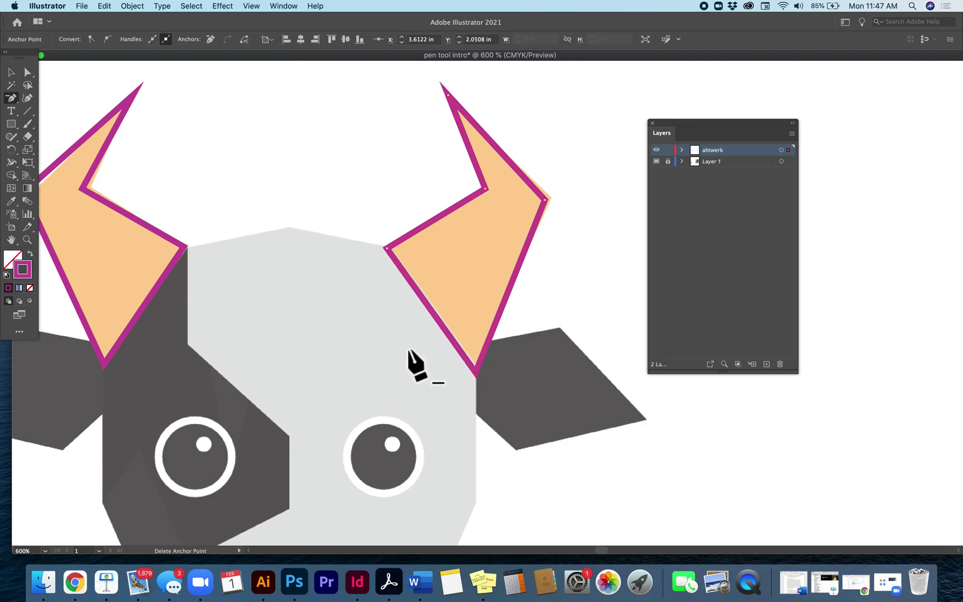
Step: Move the right horn path's outer corner and tip anchor points to match the template horn more closely
scroll(551, 276, "right", 5)
scroll(551, 276, "up", 2)
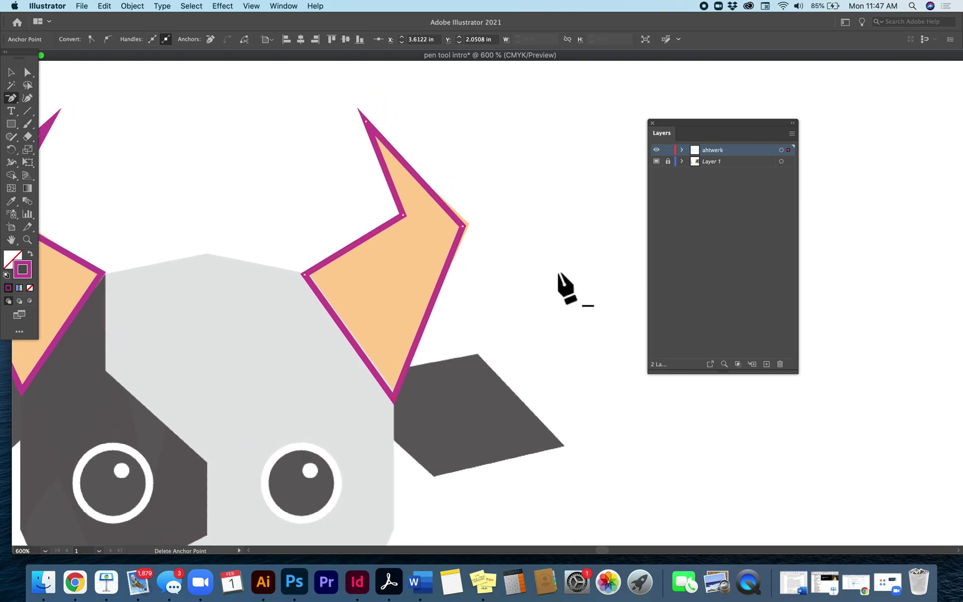
left_click(27, 73)
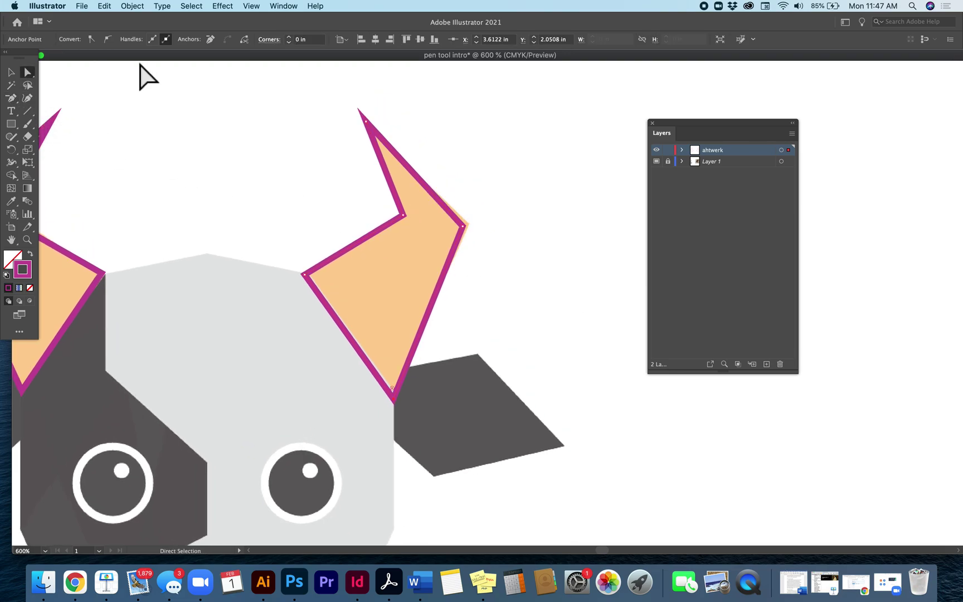
left_click(488, 221)
left_click(466, 232)
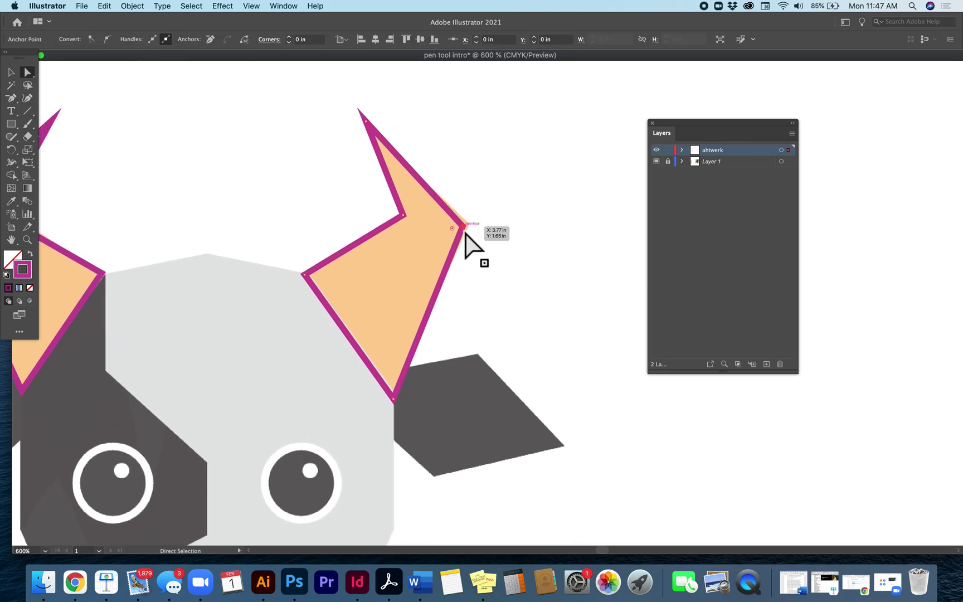
left_click_drag(466, 232, 474, 229)
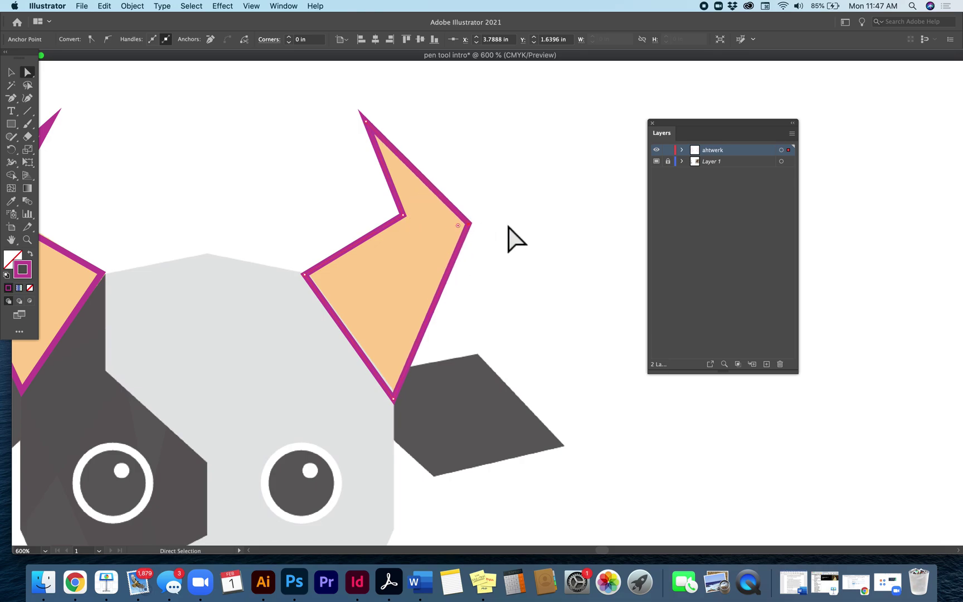
left_click_drag(367, 123, 377, 146)
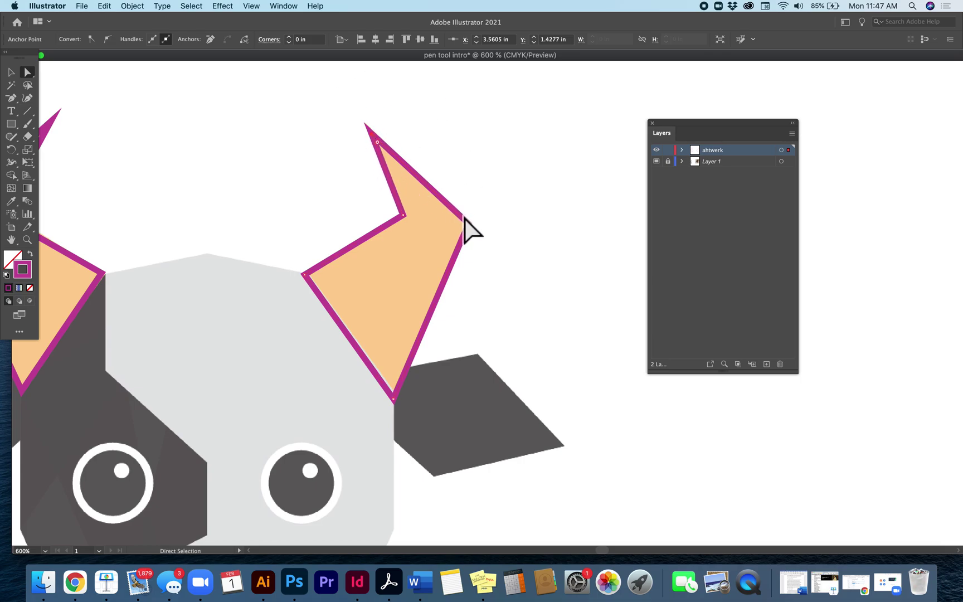
Step: Align the right horn's stroke to the inside of its path, comparing it with outside alignment
left_click(283, 5)
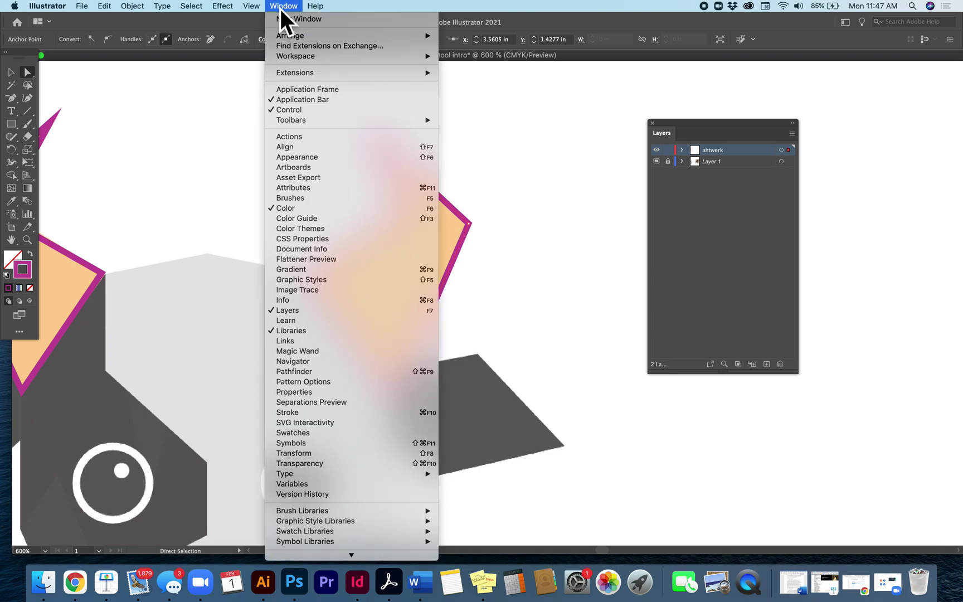
left_click(330, 415)
left_click(698, 100)
left_click_drag(699, 100, 499, 114)
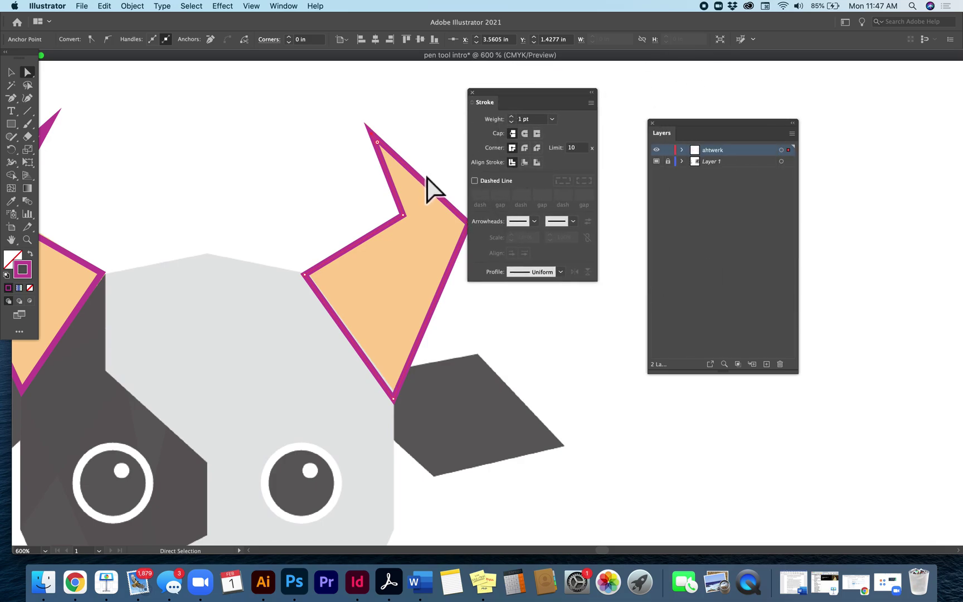
scroll(415, 177, "up", 3)
scroll(411, 170, "up", 2)
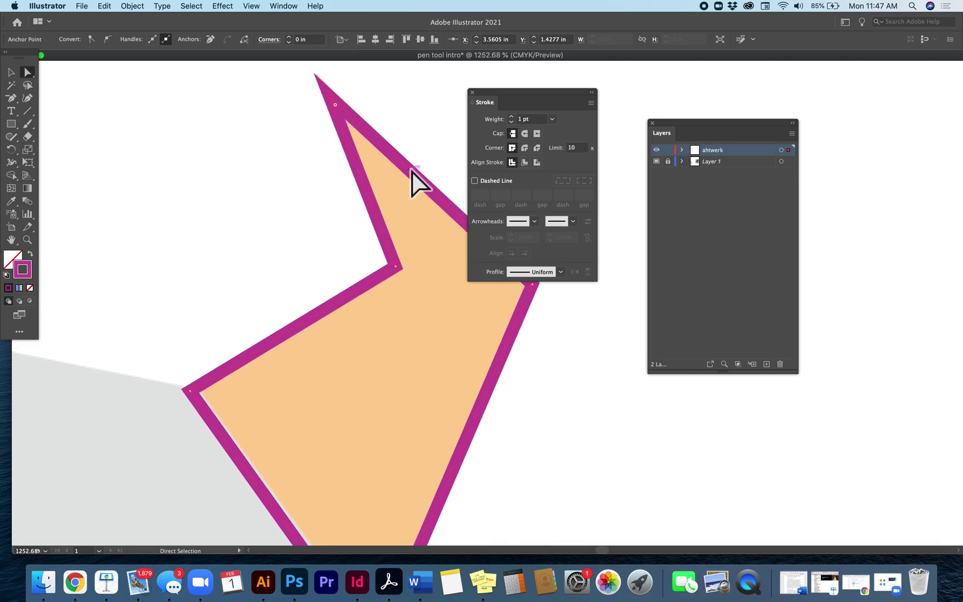
scroll(399, 163, "up", 2)
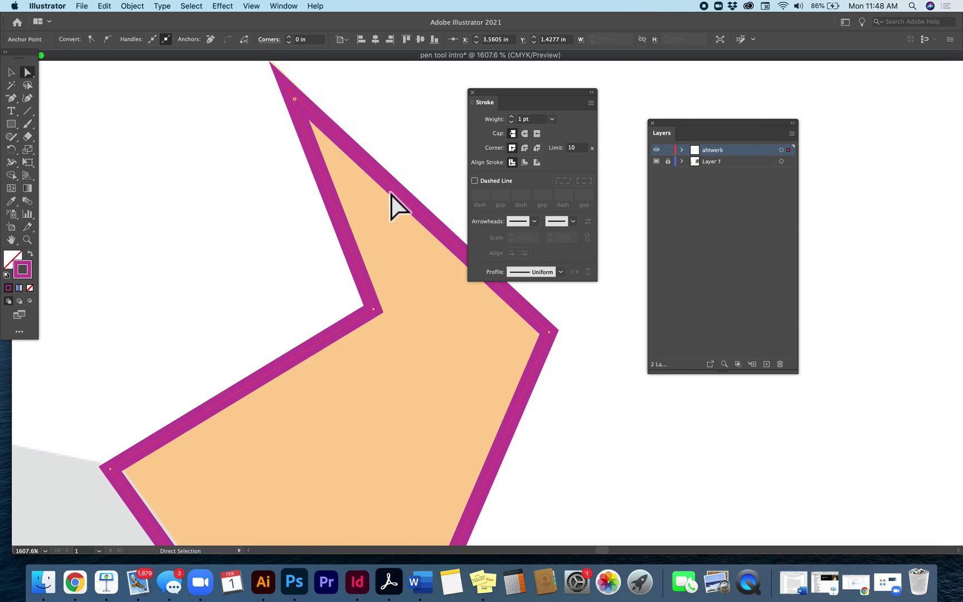
left_click(526, 165)
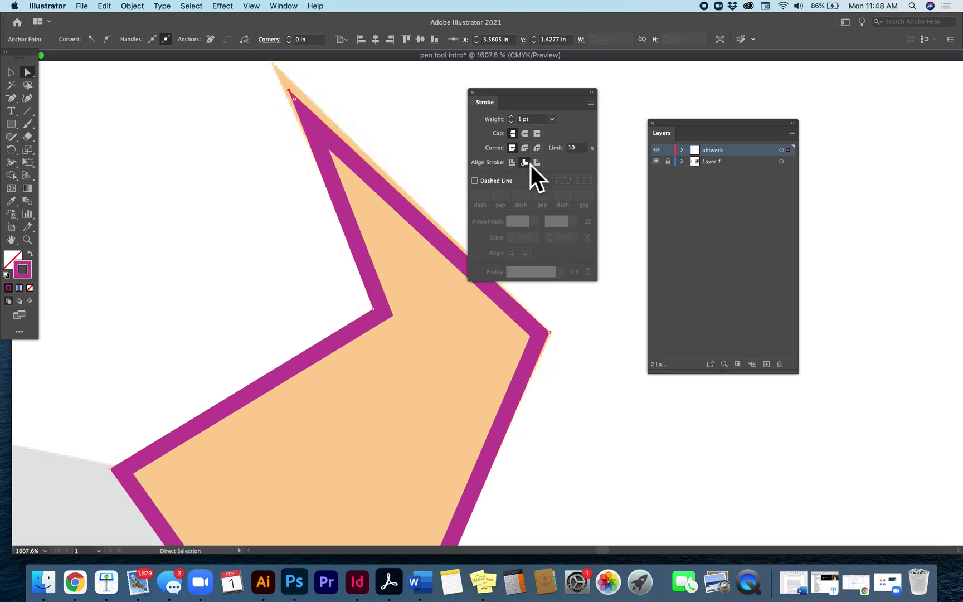
left_click(538, 162)
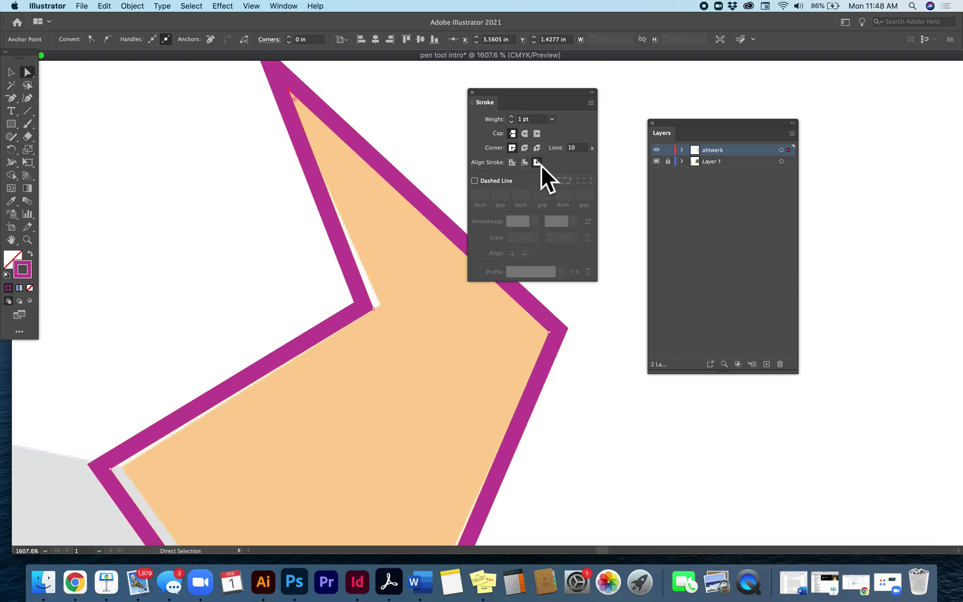
left_click(524, 162)
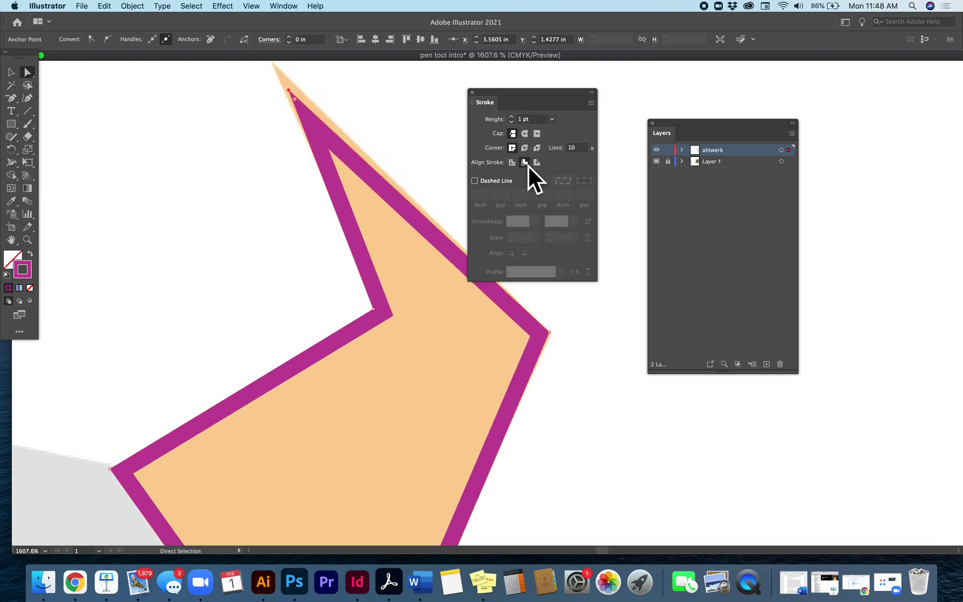
Step: Move the right horn's tip, outer, lower and inner corner anchor points onto the exact edges of the template horn
scroll(390, 184, "up", 3)
scroll(390, 184, "right", 2)
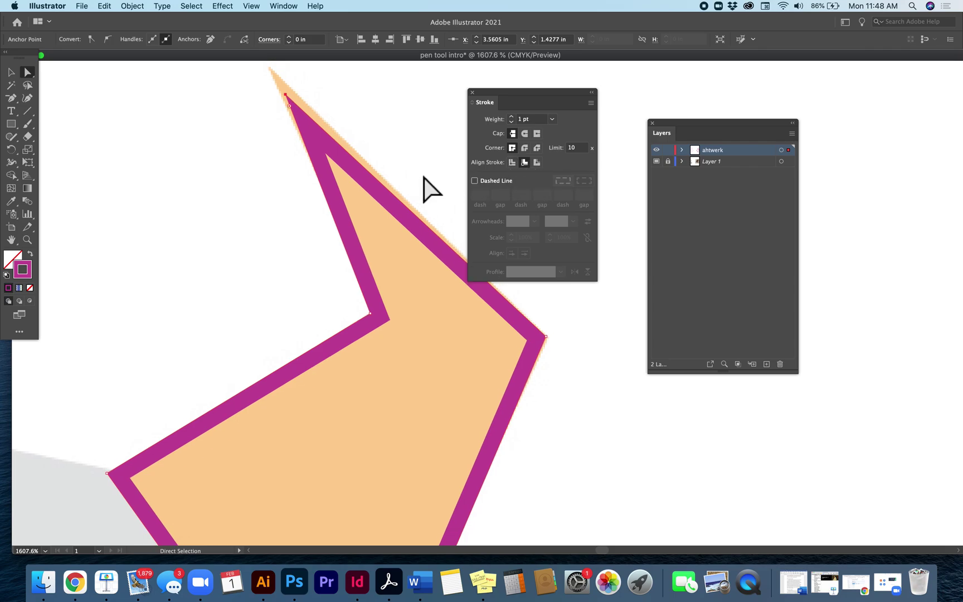
left_click_drag(264, 139, 243, 105)
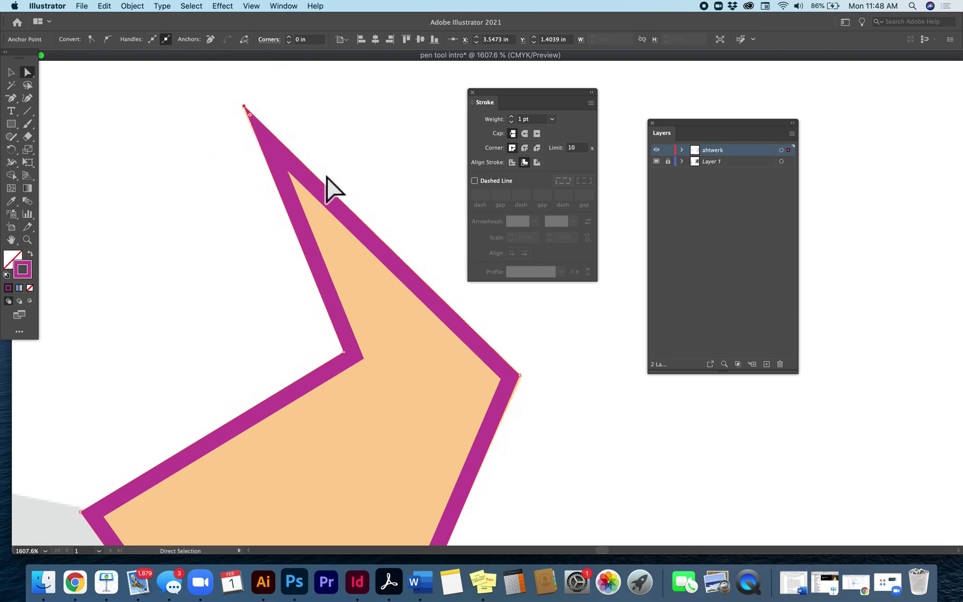
mouse_move(519, 375)
left_mouse_down()
mouse_move(499, 378)
mouse_move(520, 377)
left_mouse_up()
scroll(504, 410, "down", 10)
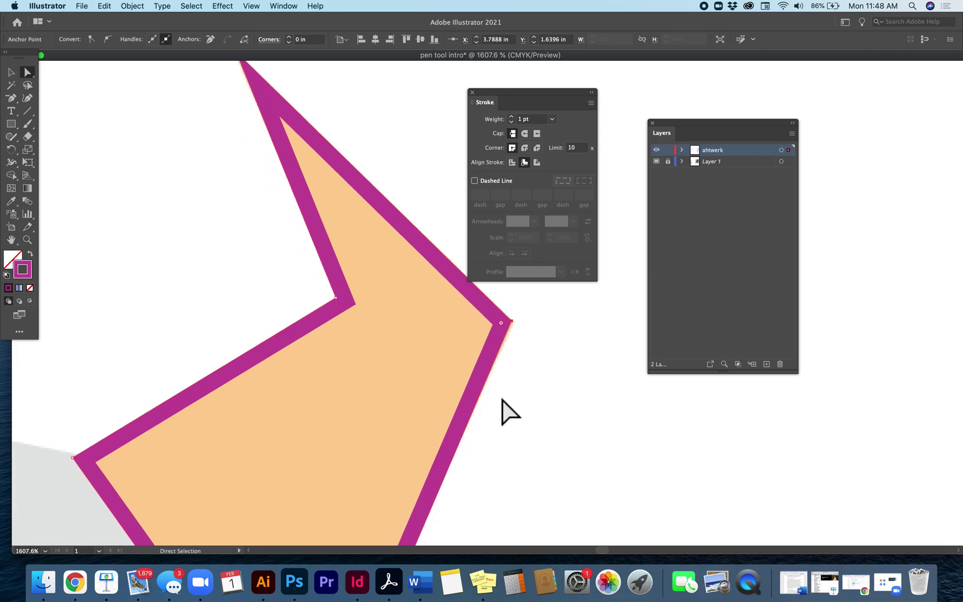
scroll(502, 399, "down", 3)
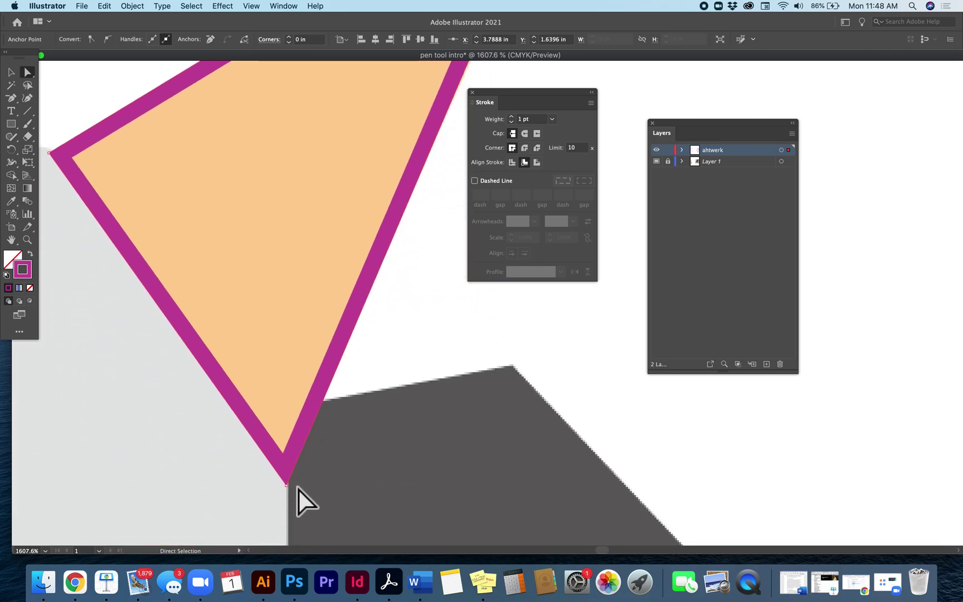
mouse_move(287, 485)
left_mouse_down()
mouse_move(306, 422)
mouse_move(288, 464)
left_mouse_up()
scroll(258, 434, "up", 3)
scroll(258, 435, "left", 5)
mouse_move(155, 215)
left_mouse_down()
mouse_move(213, 198)
mouse_move(166, 211)
left_mouse_up()
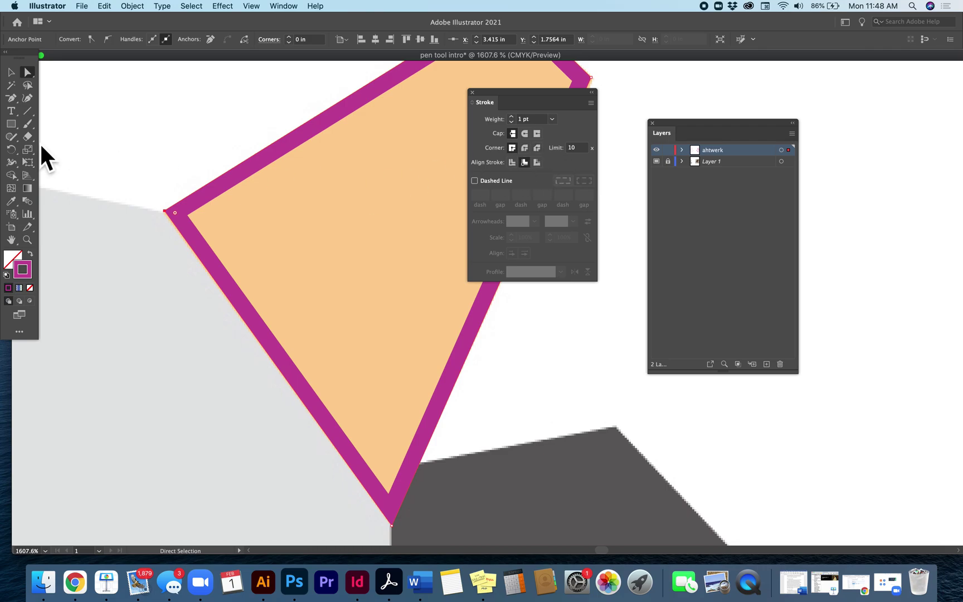
left_click(11, 99)
left_click(510, 361)
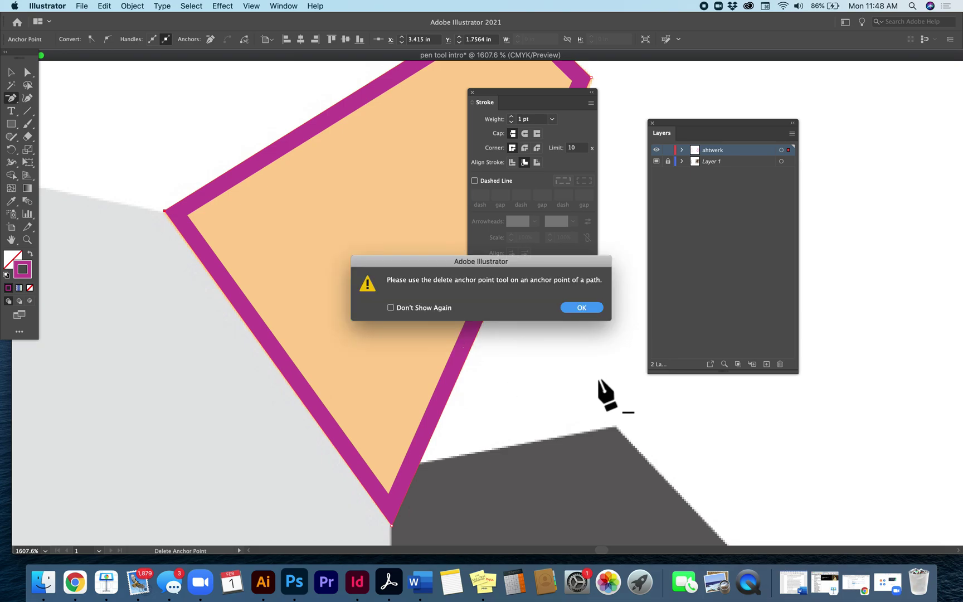
left_click(582, 308)
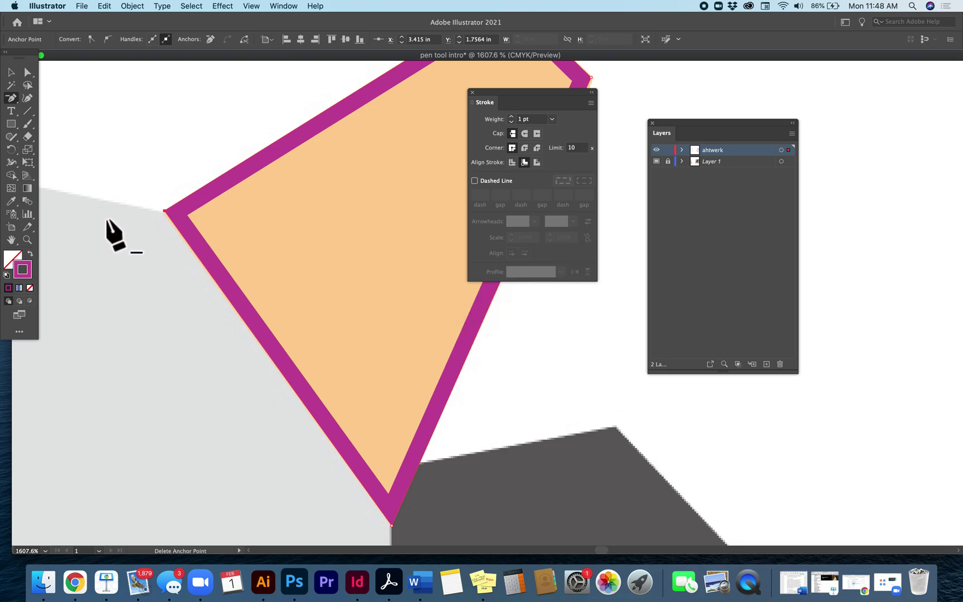
Step: Draw two separate open straight lines beside the right horn with the Pen tool, the first about 0.12 in wide and 0.23 in high
key("p")
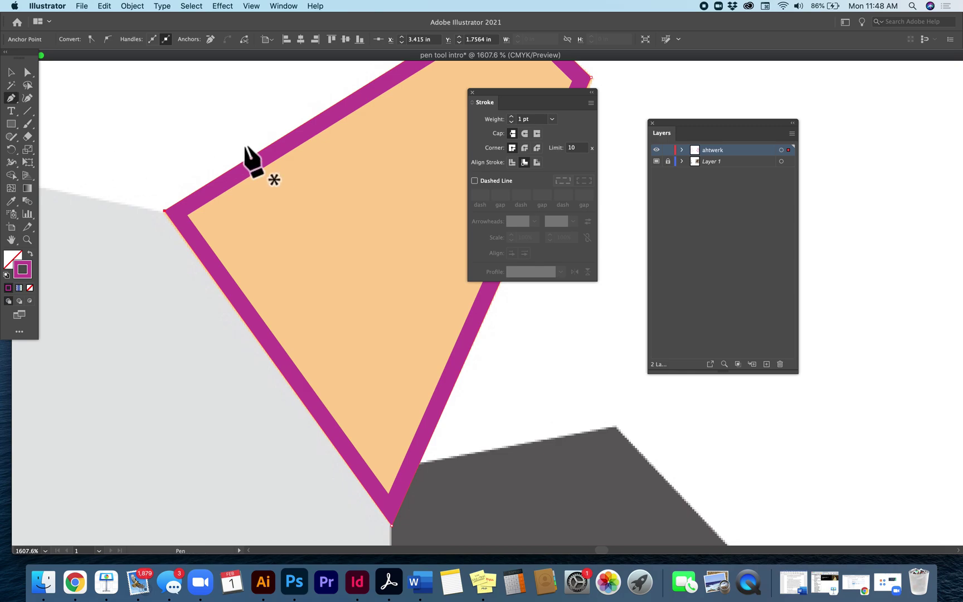
left_click(676, 131)
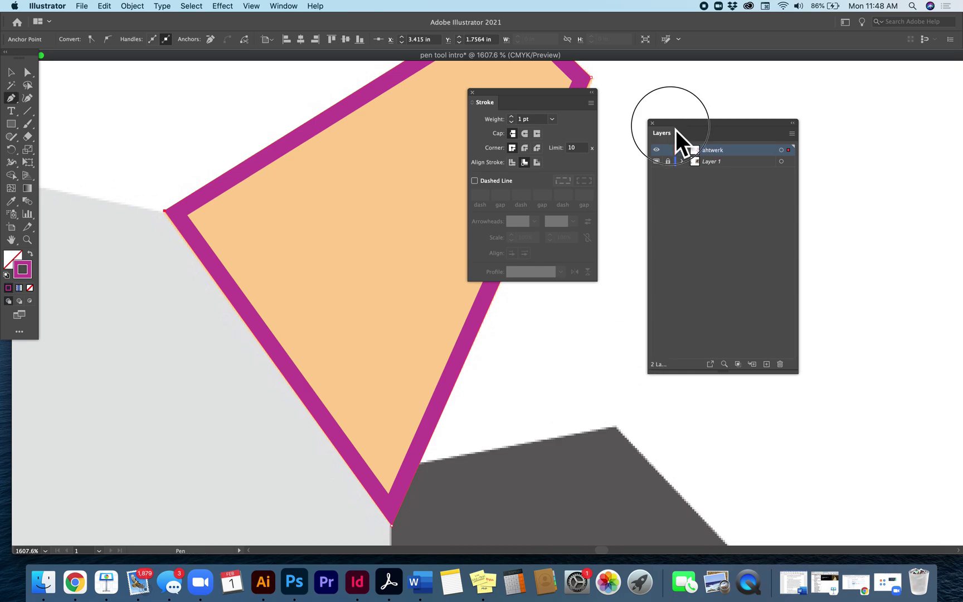
left_click(553, 346)
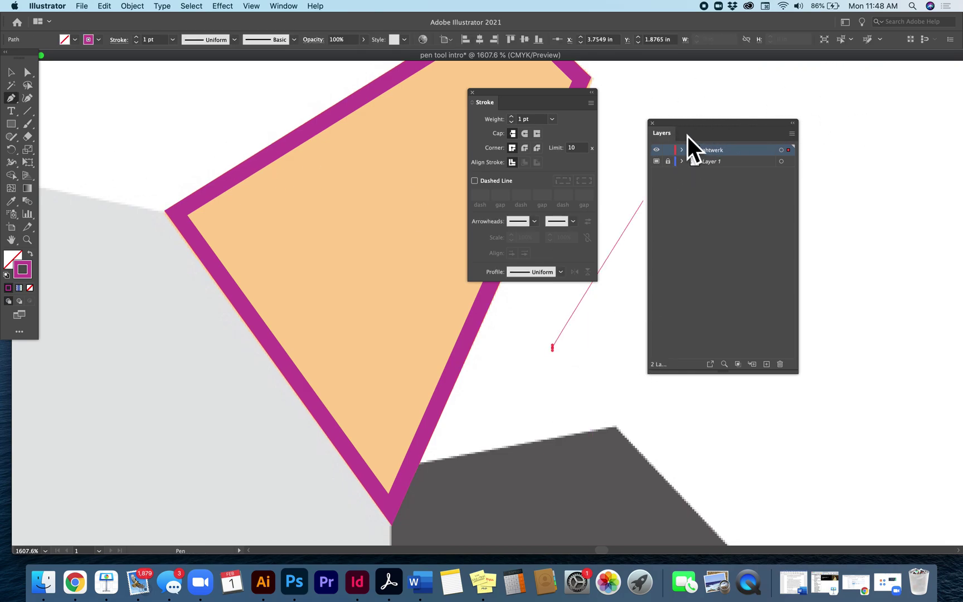
left_click(690, 89)
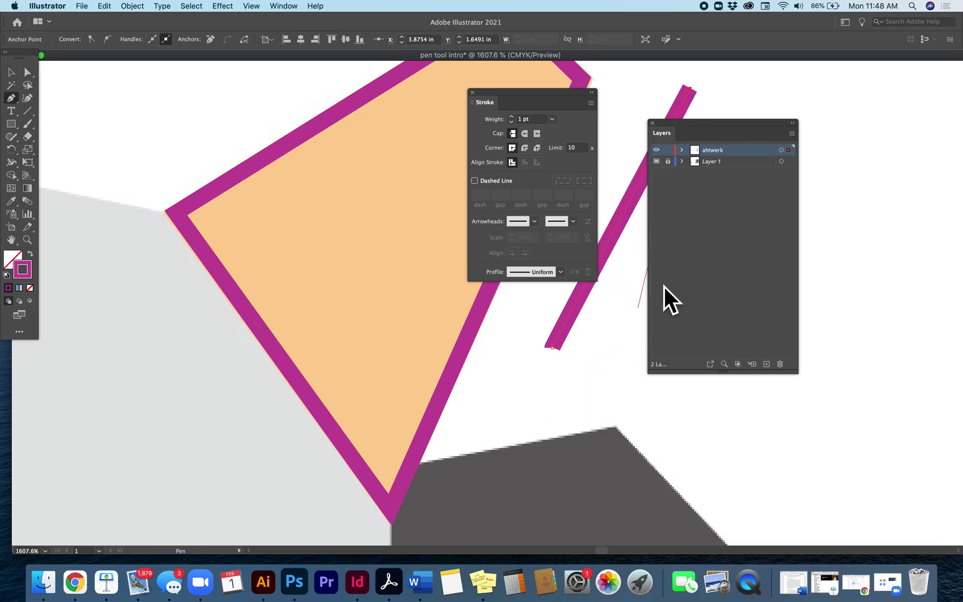
left_click_drag(714, 132, 932, 110)
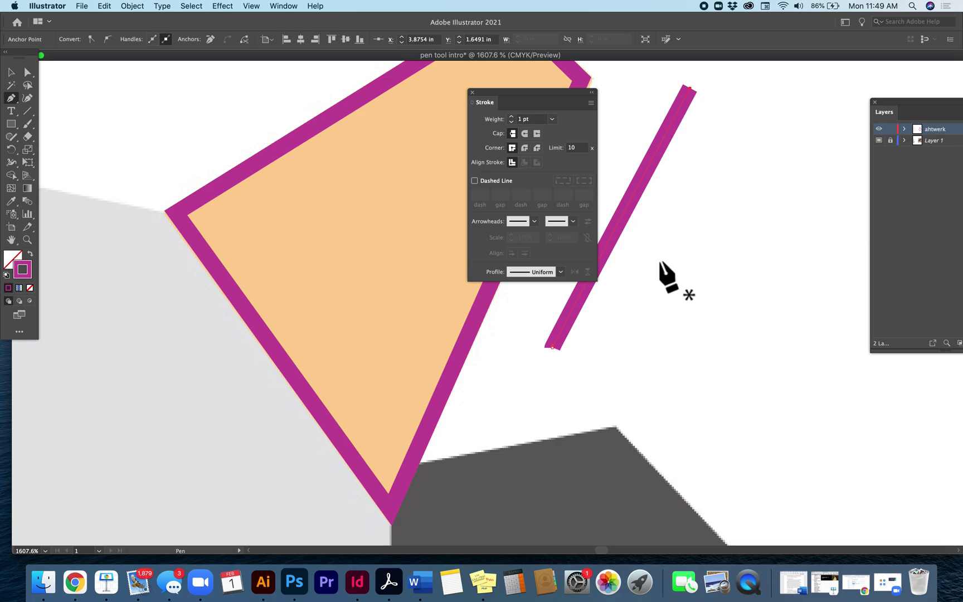
left_click(620, 355)
left_click(755, 230)
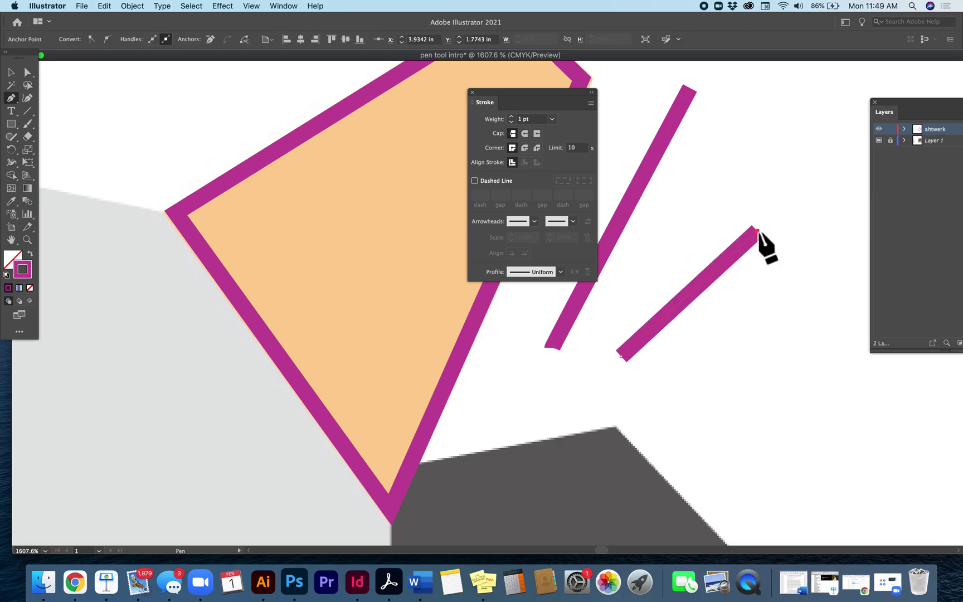
key("Escape")
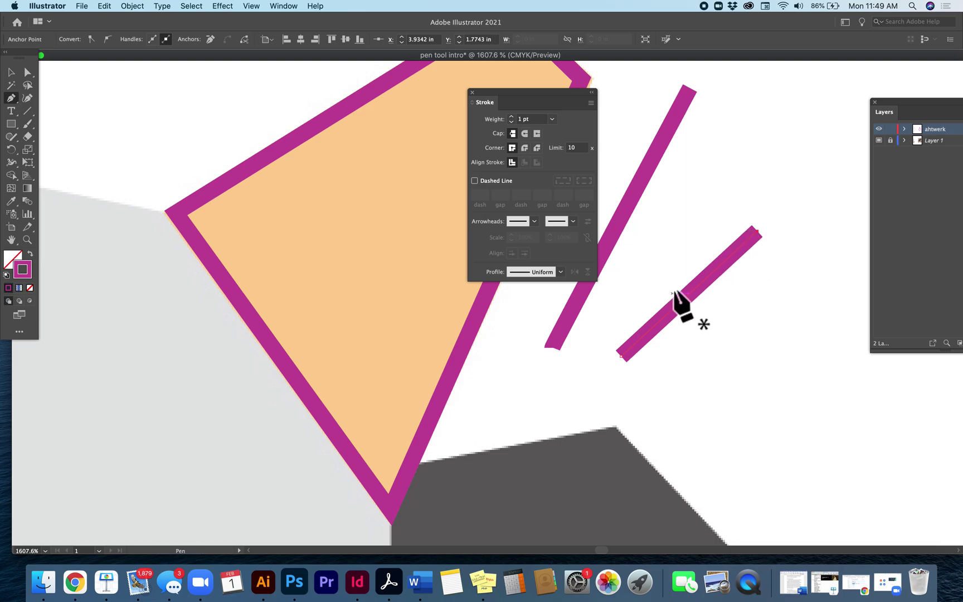
Step: Give both open straight lines beside the right horn round stroke caps
left_click(12, 73)
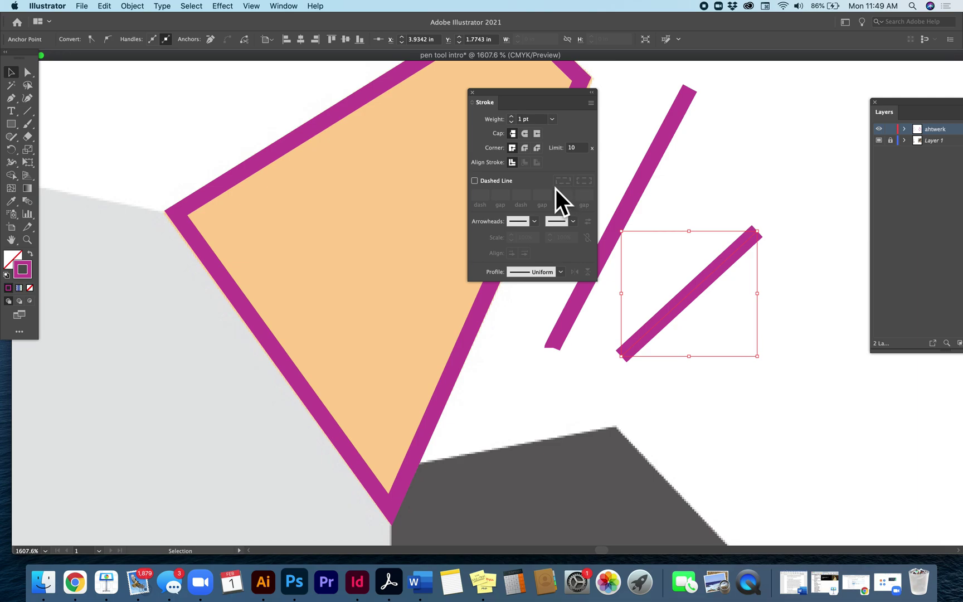
left_click(528, 138)
left_click(662, 151)
left_click(663, 156)
left_click(529, 138)
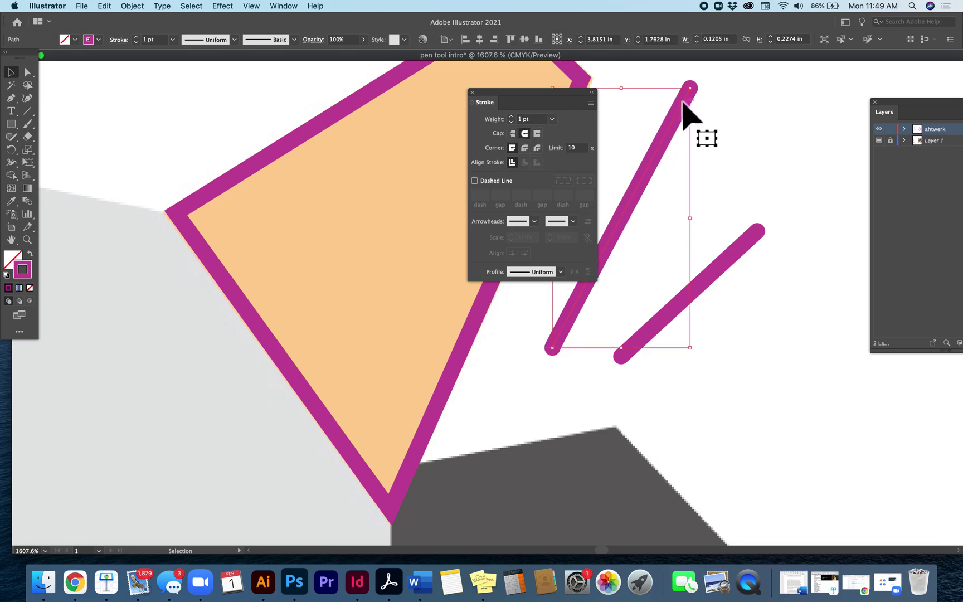
Step: Set the longer open line's stroke cap to butt and move the Stroke panel clear of the right horn
left_click(540, 137)
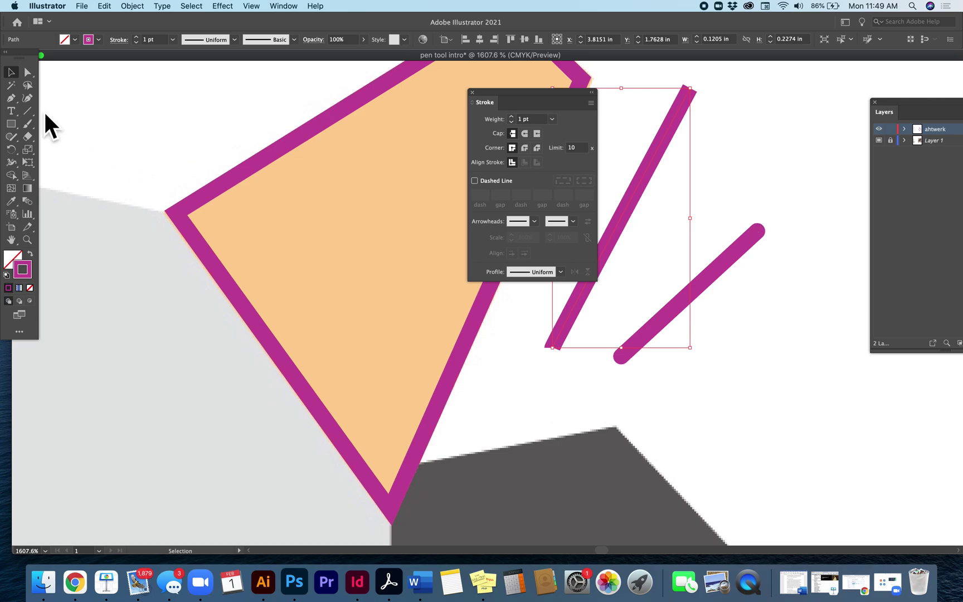
key("v")
scroll(267, 187, "up", 5)
scroll(266, 187, "right", 3)
scroll(267, 187, "up", 3)
scroll(334, 162, "down", 2)
scroll(334, 162, "right", 2)
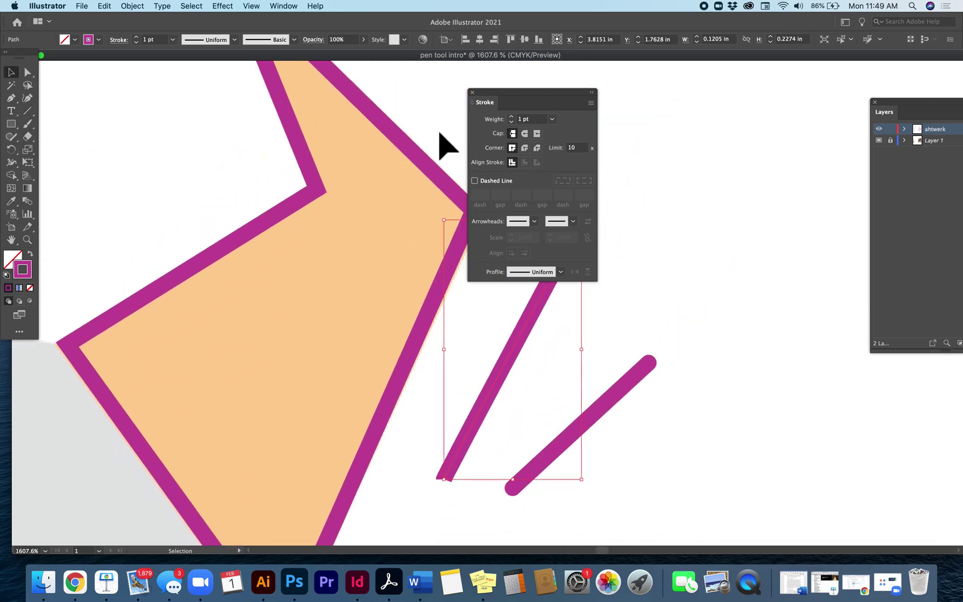
left_click_drag(497, 94, 602, 77)
left_click(477, 253)
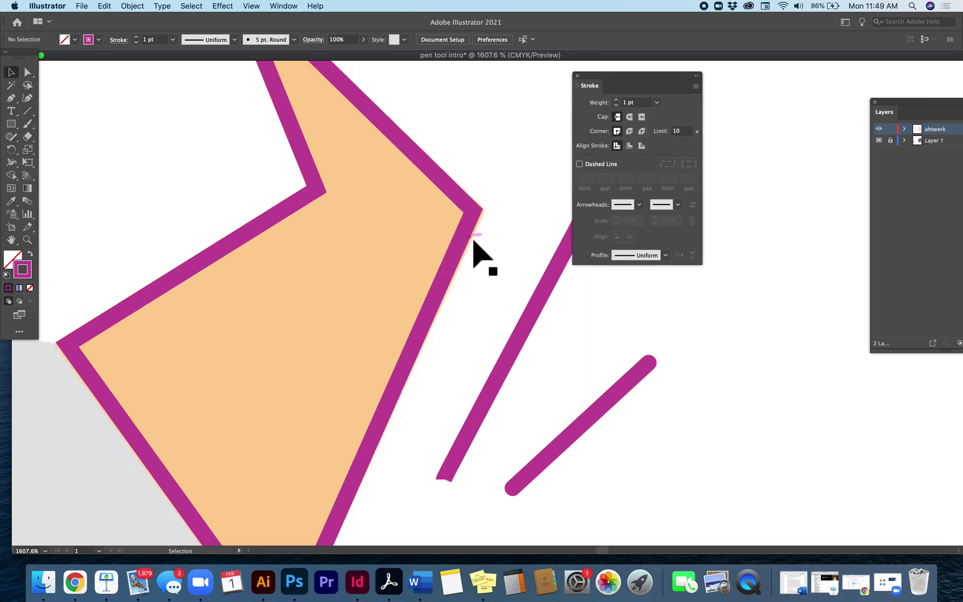
Step: Give the right horn's stroke round corner joins and examine their effect on its corners
left_click(482, 214)
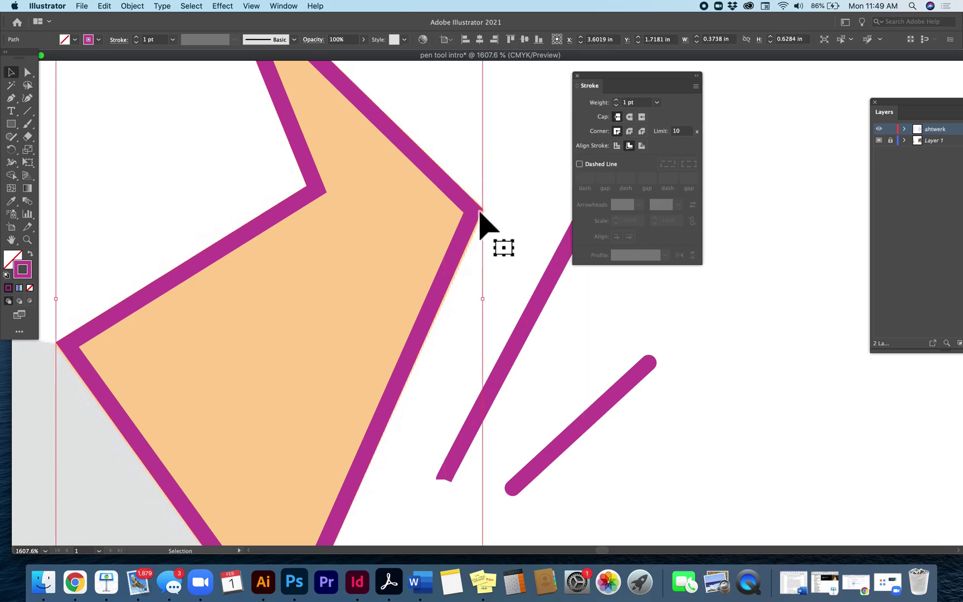
left_click(511, 210)
left_click(27, 72)
left_click(480, 220)
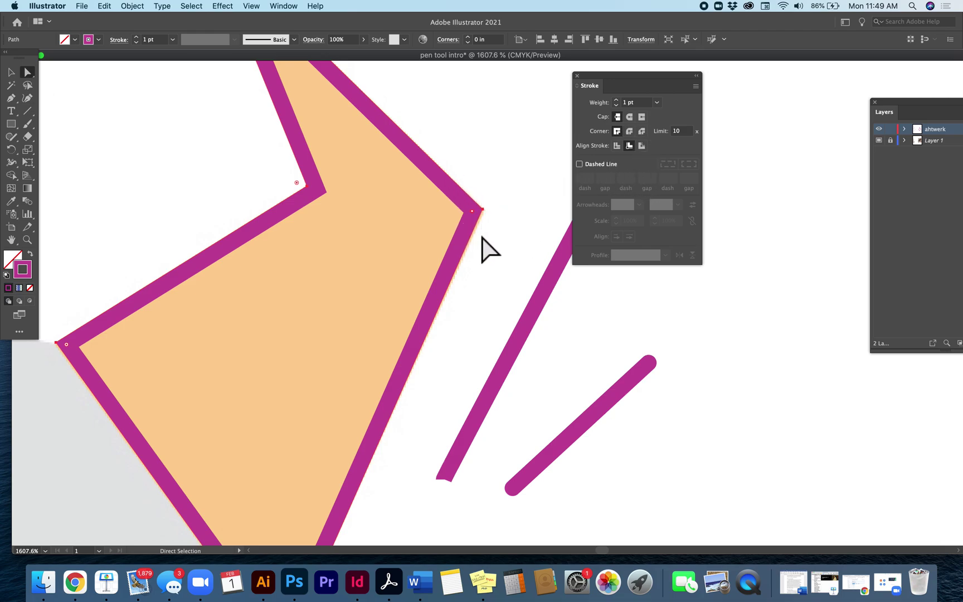
left_click(630, 133)
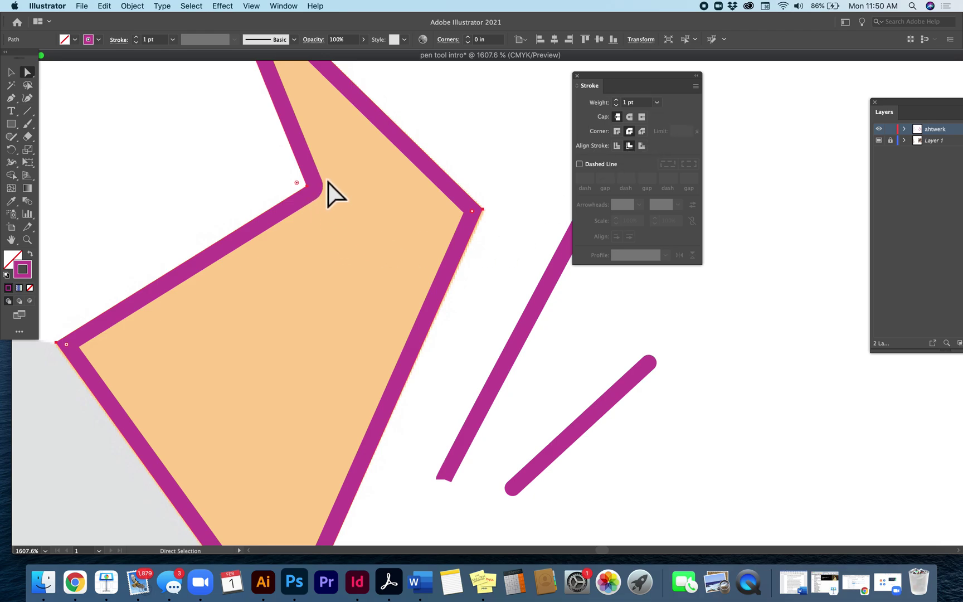
scroll(334, 203, "up", 5)
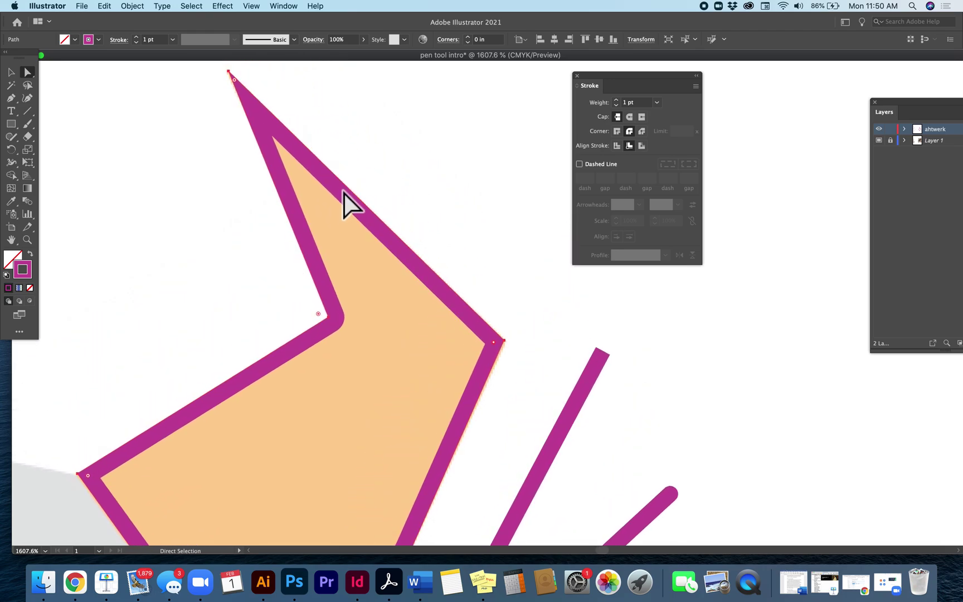
scroll(365, 263, "down", 5)
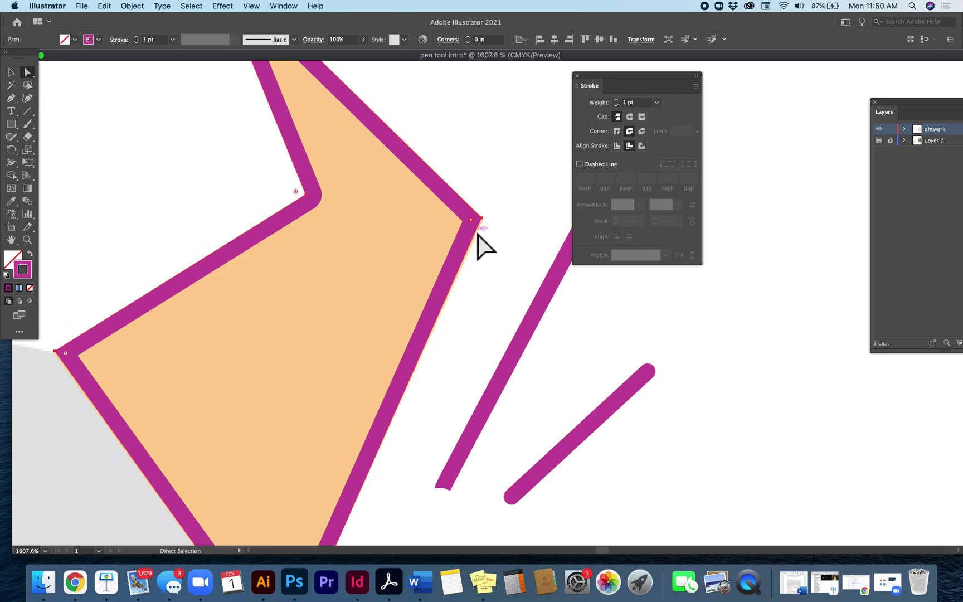
scroll(483, 413, "right", 3)
scroll(484, 413, "down", 2)
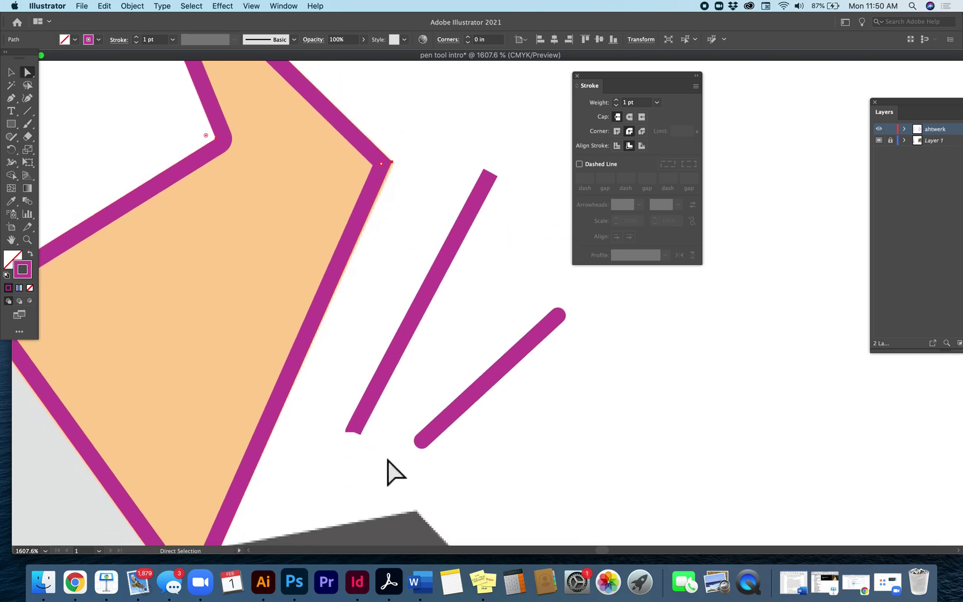
Step: Check the longer open line's stroke options, and return the right horn's stroke to miter corner joins
left_click(354, 433)
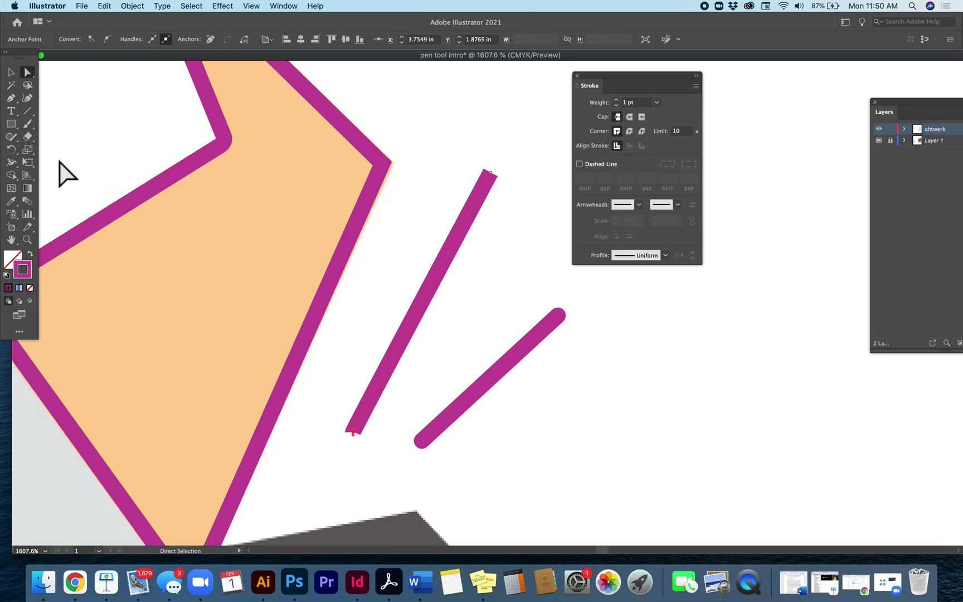
left_click(12, 73)
left_click(495, 145)
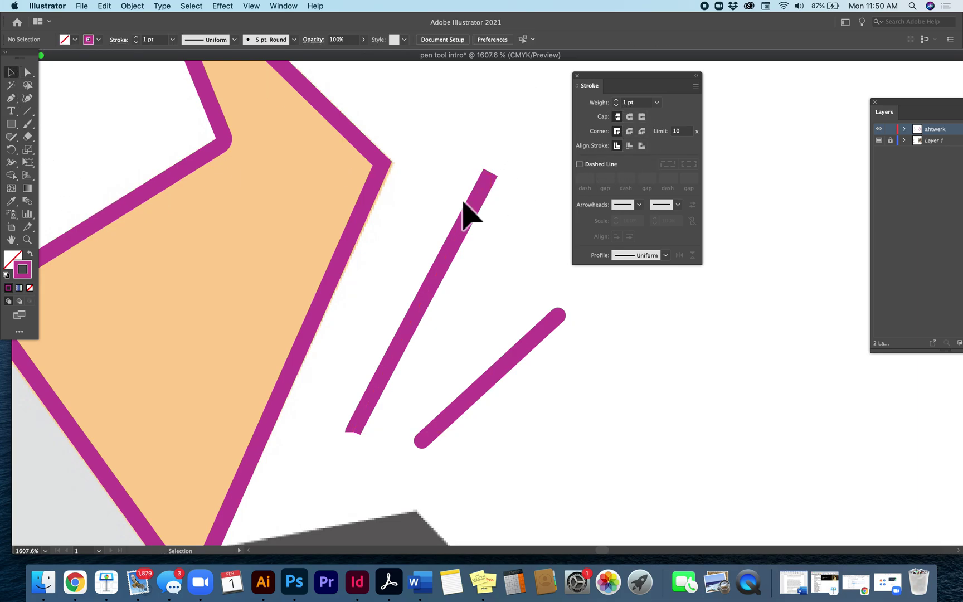
left_click(448, 262)
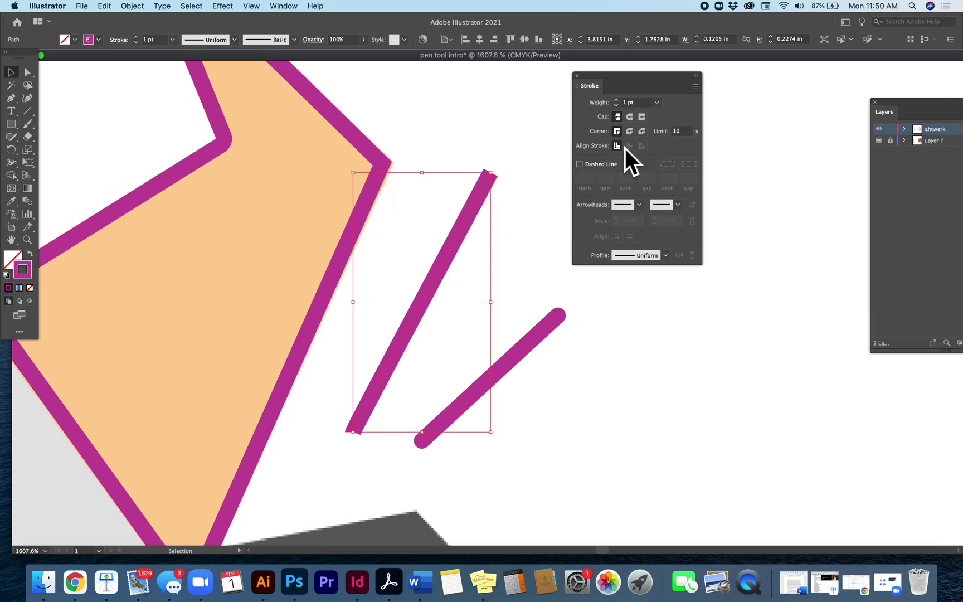
left_click(370, 157)
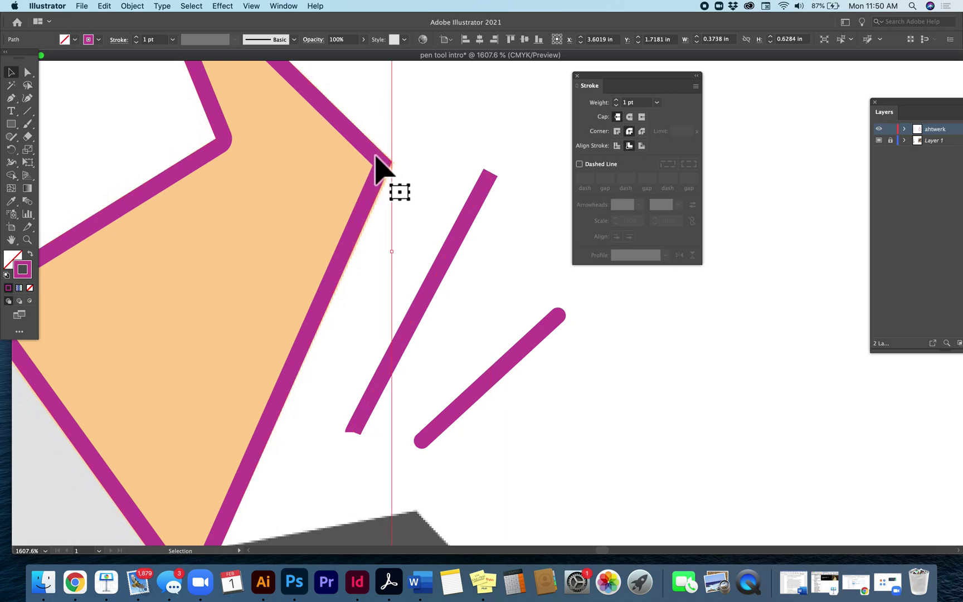
left_click(618, 133)
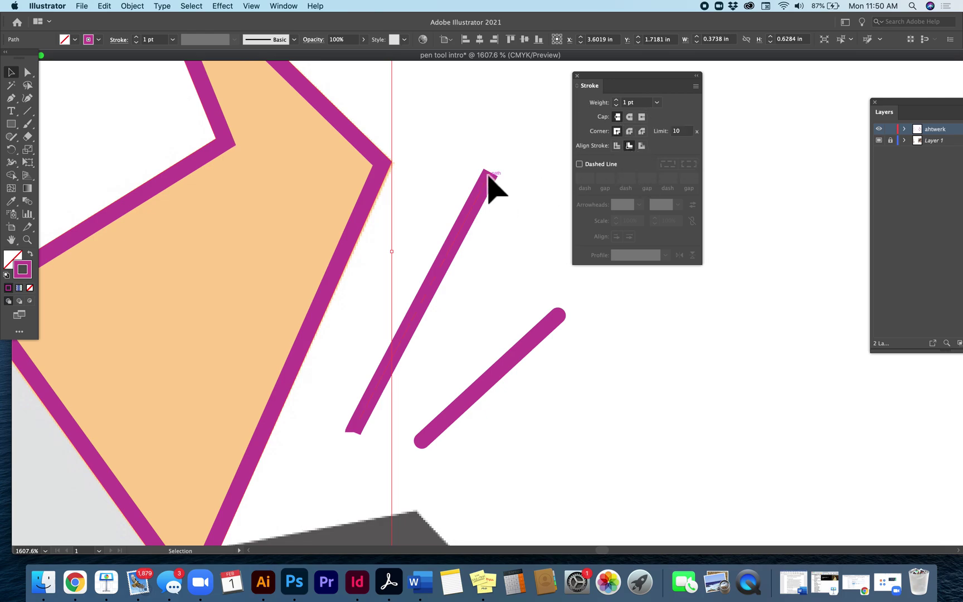
Step: Move the Stroke panel clear of the cow's head and inspect the left horn's stroke settings
scroll(485, 170, "up", 1)
scroll(486, 170, "down", 5)
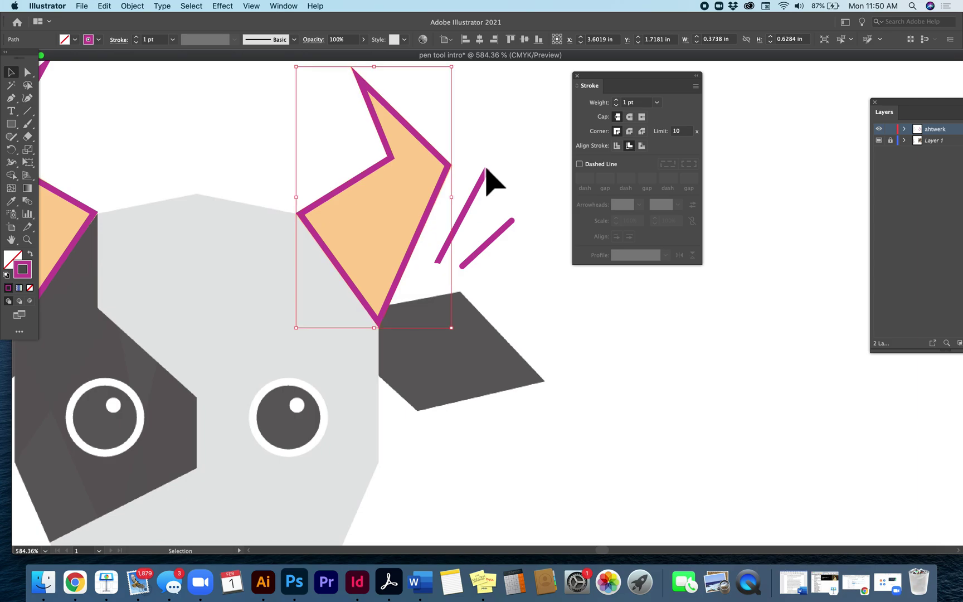
left_click(599, 343)
scroll(599, 346, "left", 2)
scroll(600, 344, "down", 1)
left_click_drag(594, 85, 772, 86)
scroll(313, 204, "left", 2)
scroll(314, 204, "up", 1)
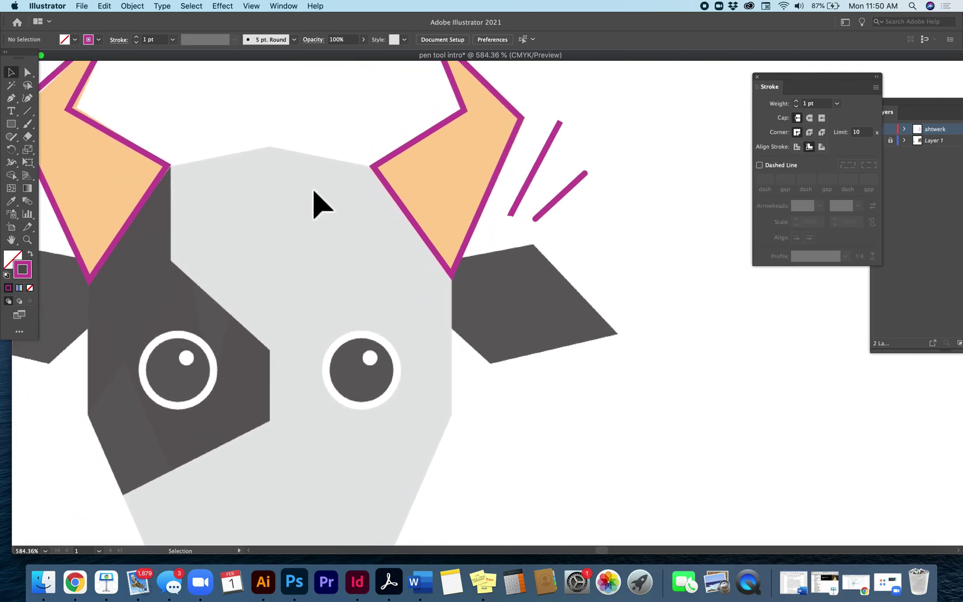
scroll(314, 204, "down", 4)
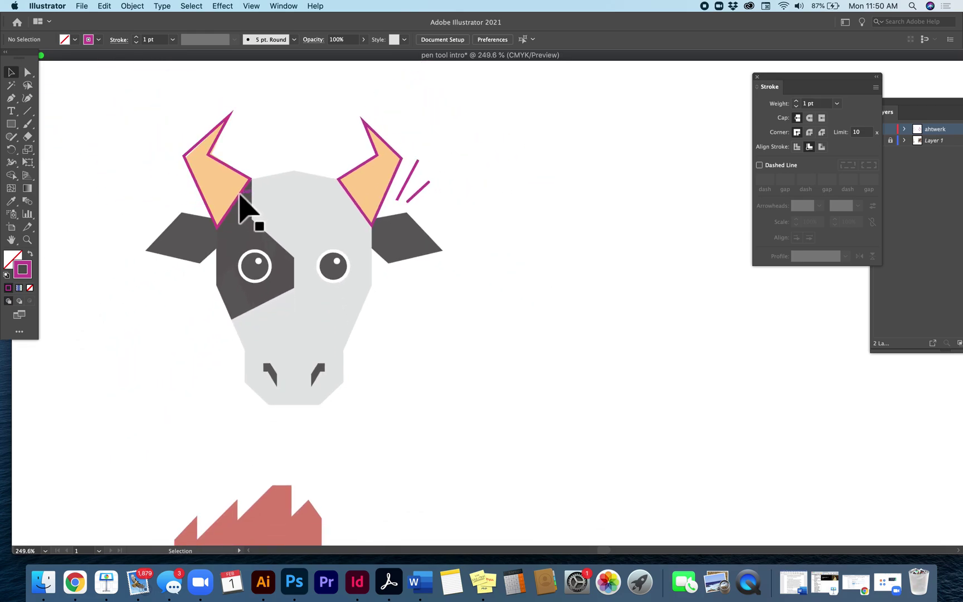
left_click(239, 193)
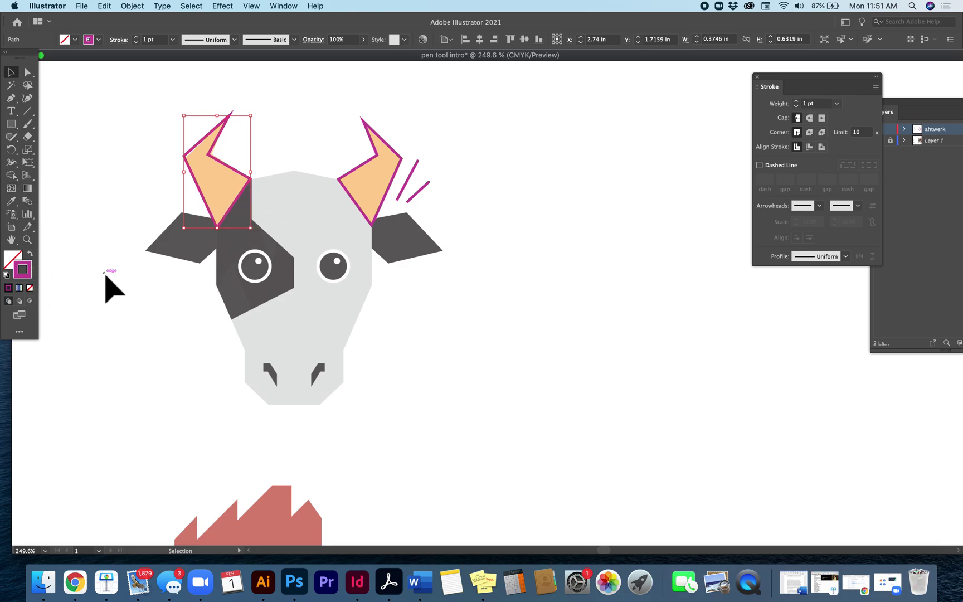
left_click(95, 226)
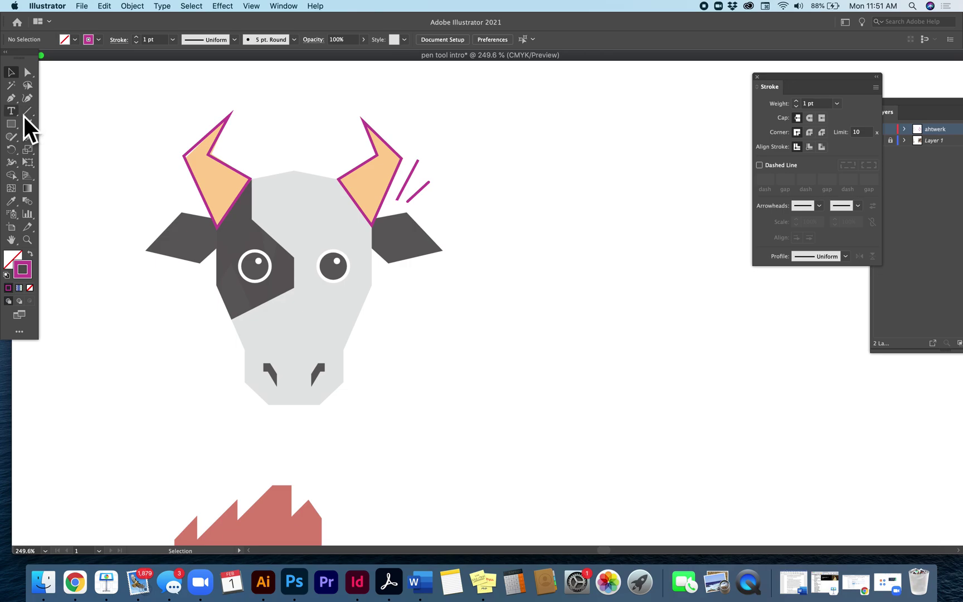
Step: Trace the cow's left ear and dark eye patch together as one closed straight-sided path with the Pen tool
left_click(12, 100)
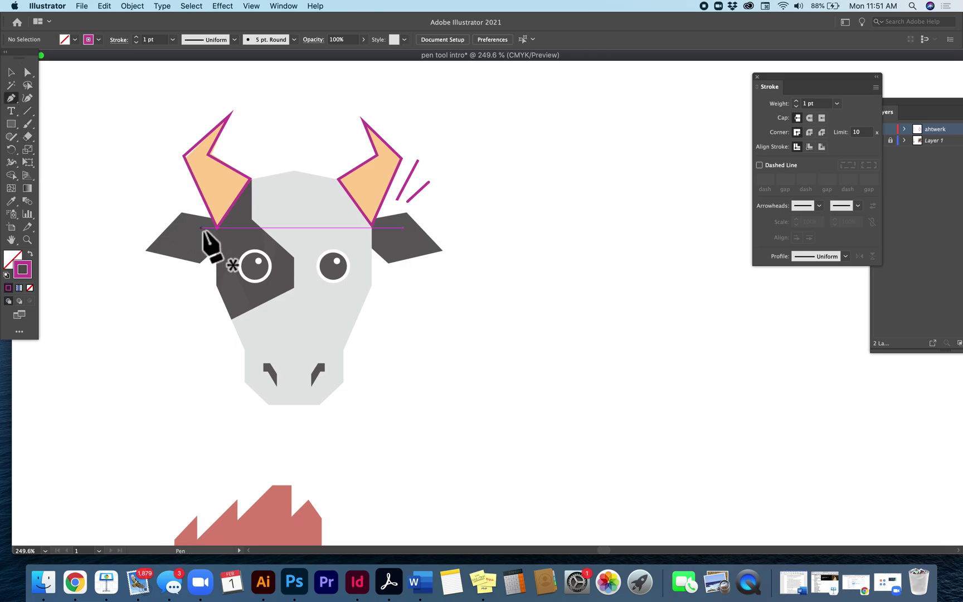
left_click(216, 219)
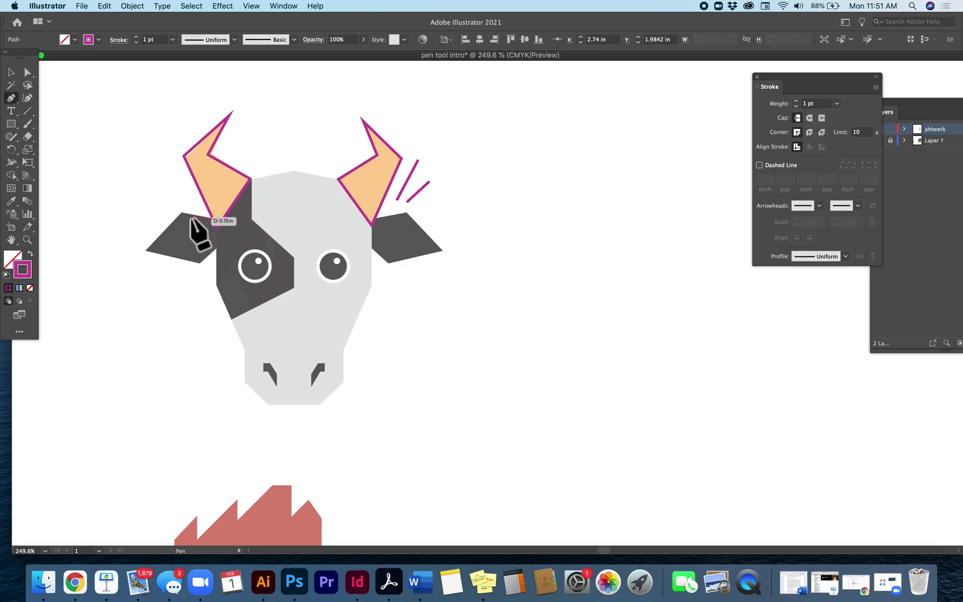
left_click(181, 211)
left_click(144, 251)
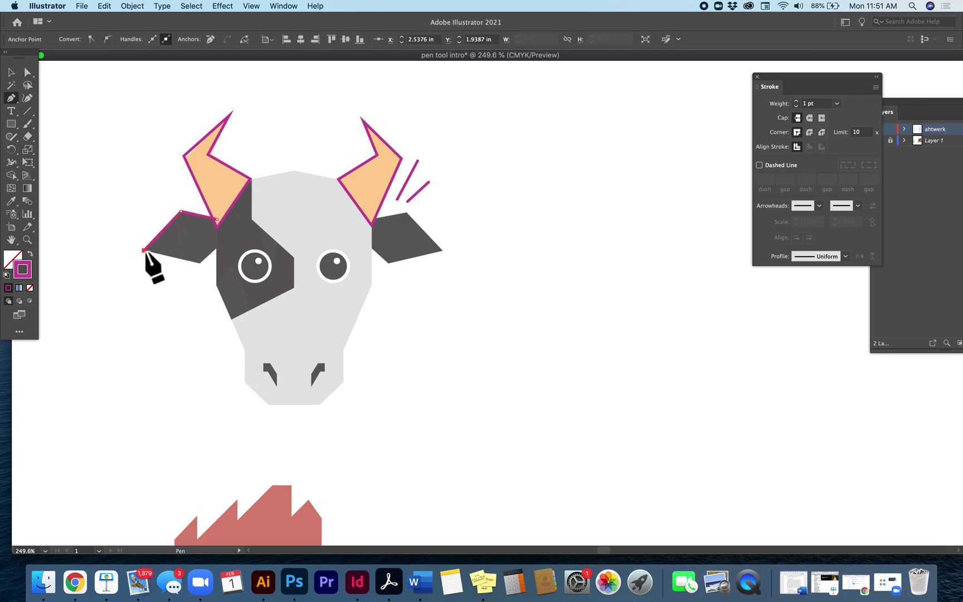
left_click(198, 262)
left_click(217, 249)
left_click(217, 287)
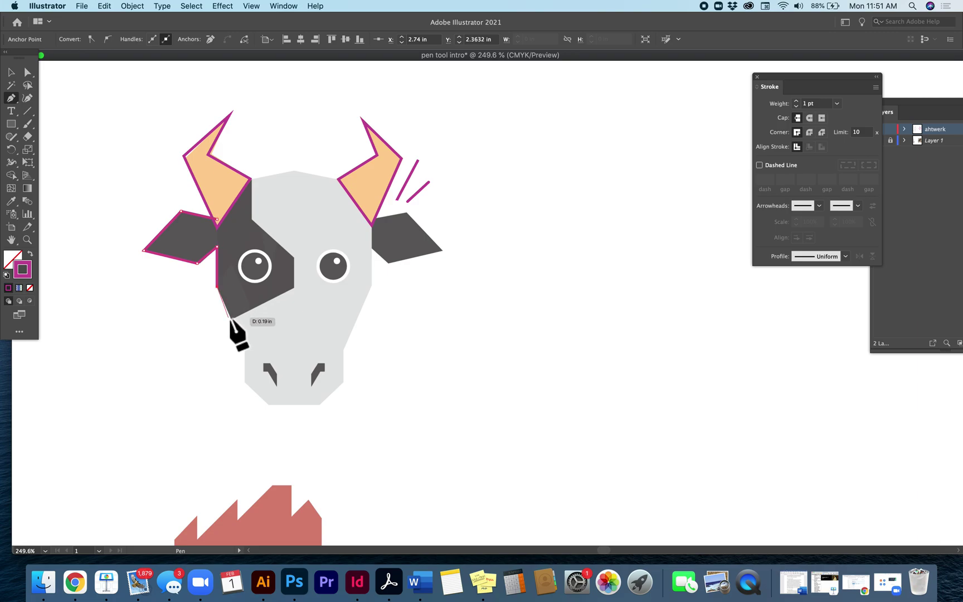
left_click(231, 318)
left_click(294, 289)
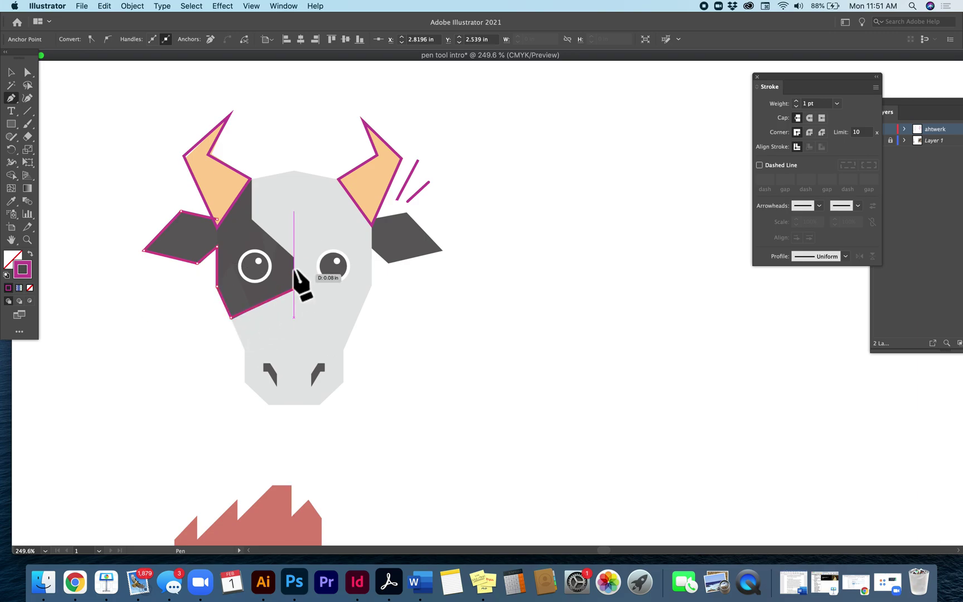
left_click(292, 256)
left_click(250, 179)
left_click(219, 220)
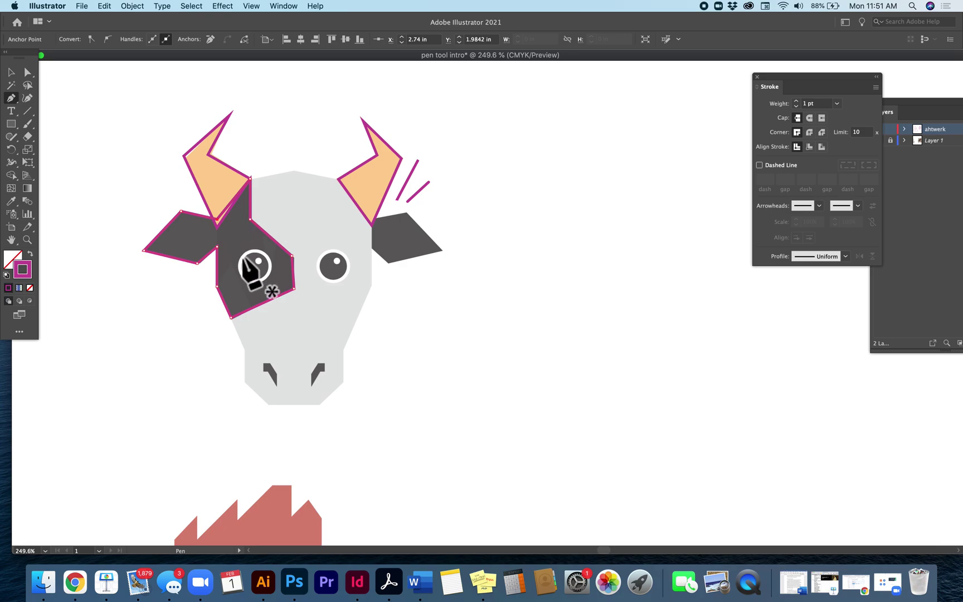
Step: Set the stroke color of the ear and eye patch path to near-black 020002
double_click(30, 270)
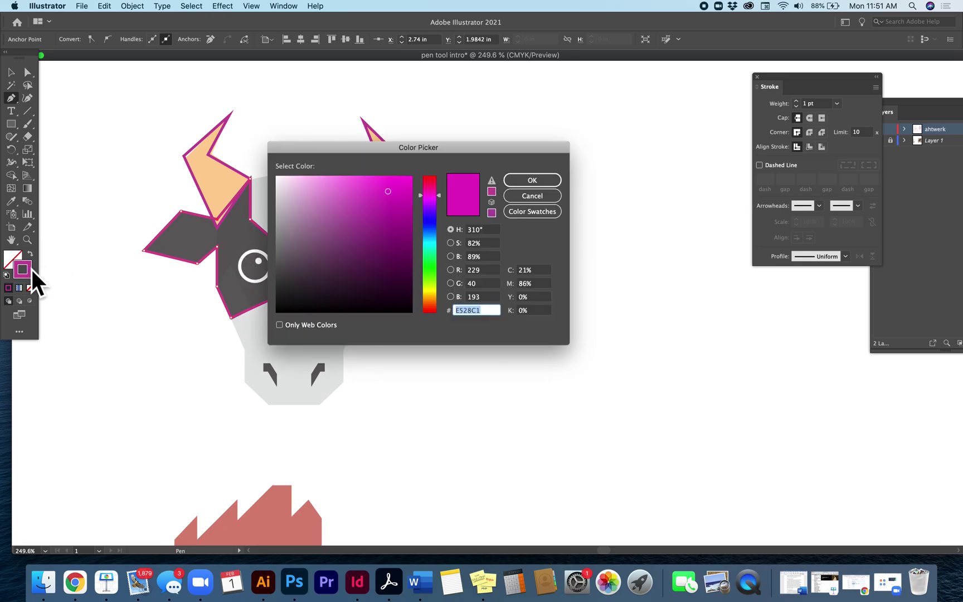
left_click(412, 312)
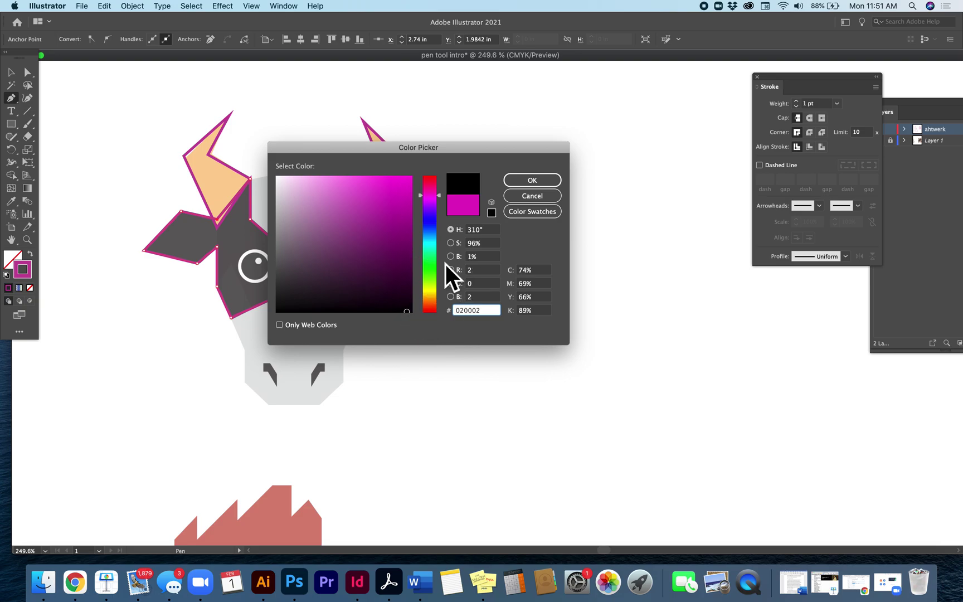
left_click(529, 180)
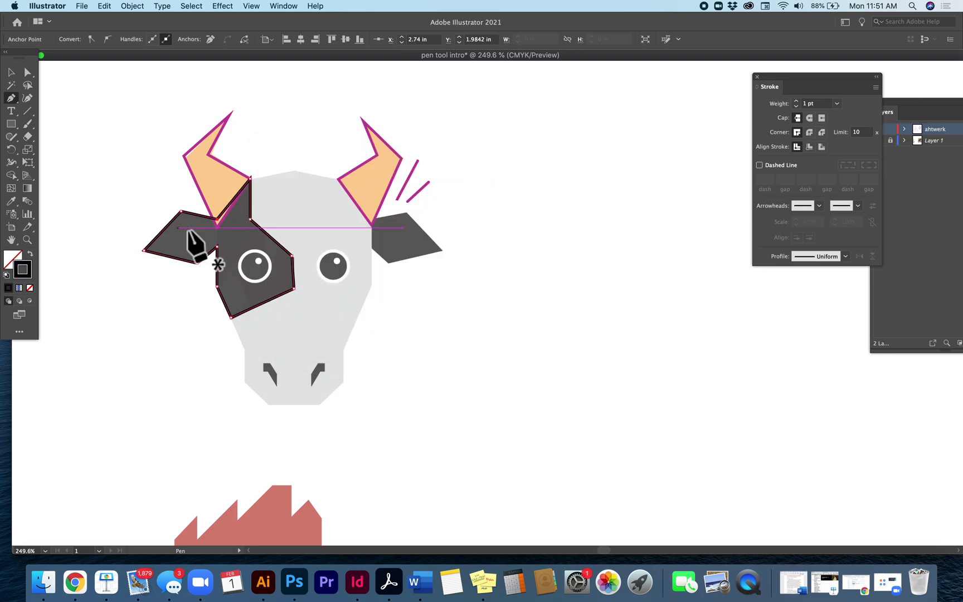
Step: Move the black path's corner anchor beneath the left horn slightly down toward the horn's lower tip with Direct Selection
left_click(28, 241)
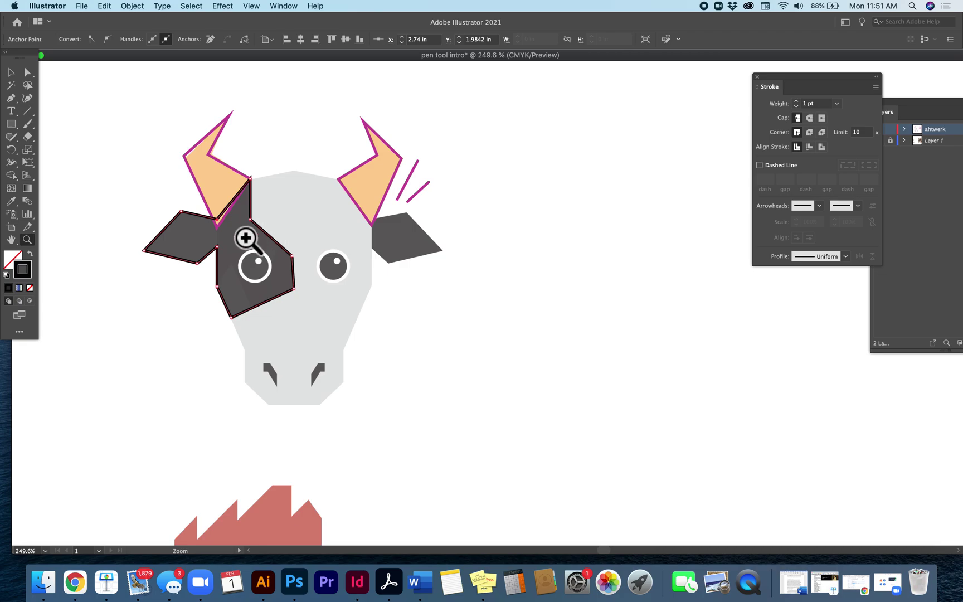
left_click(241, 236)
left_click(462, 314)
left_click(458, 312)
left_click(28, 72)
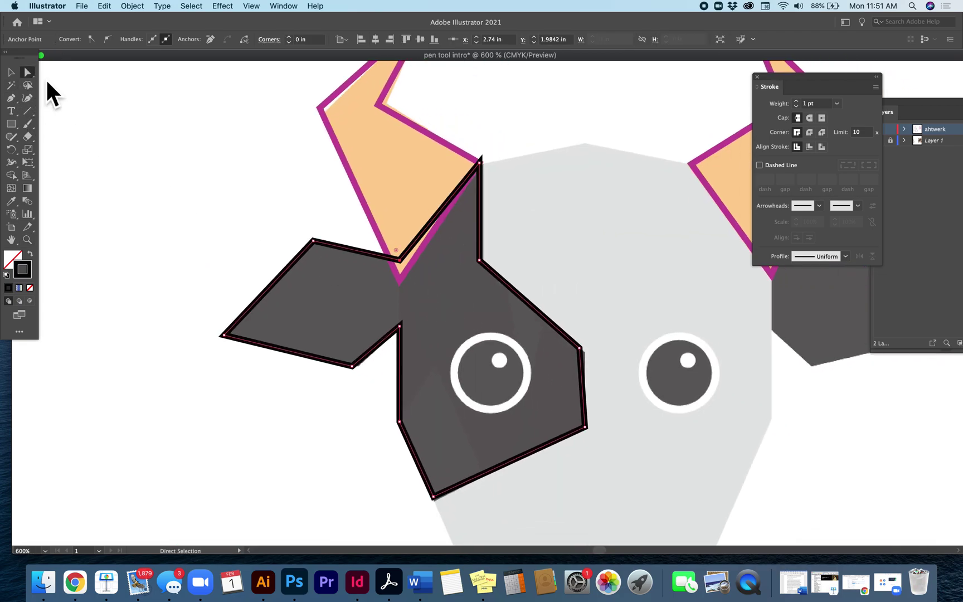
left_click(326, 212)
left_click(380, 233)
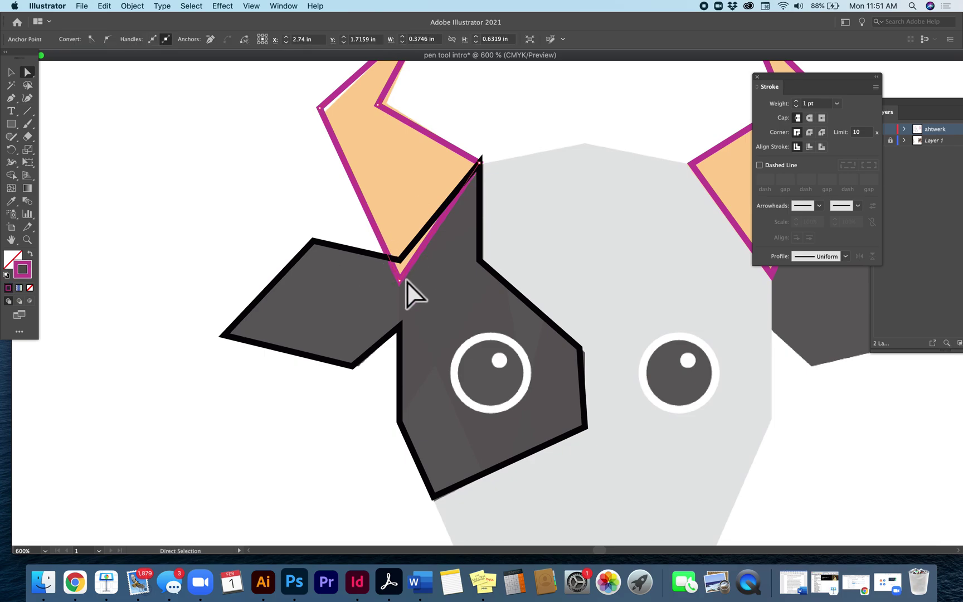
left_click_drag(403, 285, 399, 268)
mouse_move(399, 268)
left_mouse_down()
mouse_move(400, 301)
mouse_move(401, 268)
left_mouse_up()
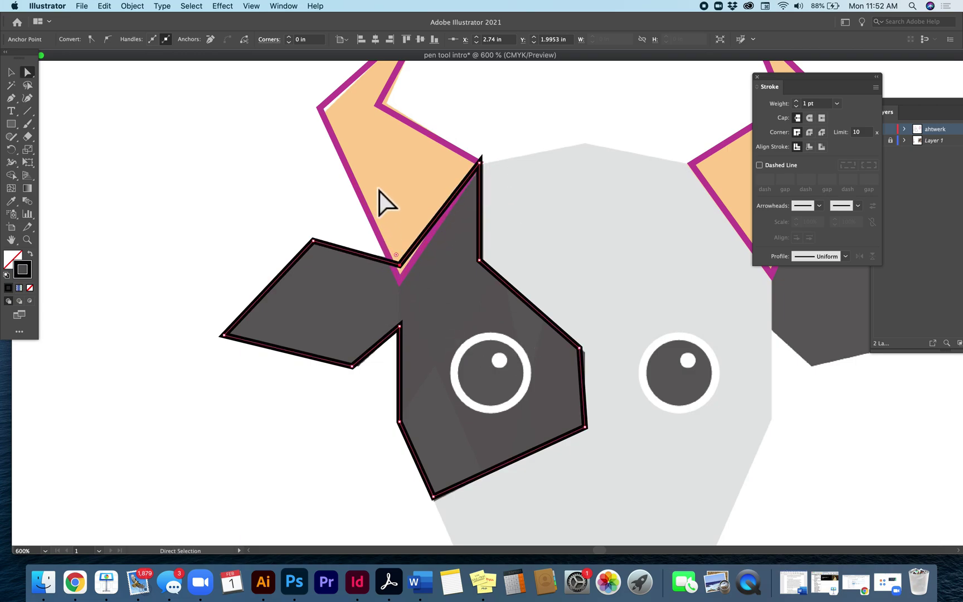
Step: Separate the overlapping corners by pulling the black path's anchor toward the eye, and fit the left horn's outer edge and lower tip to the template
left_click_drag(369, 208, 370, 216)
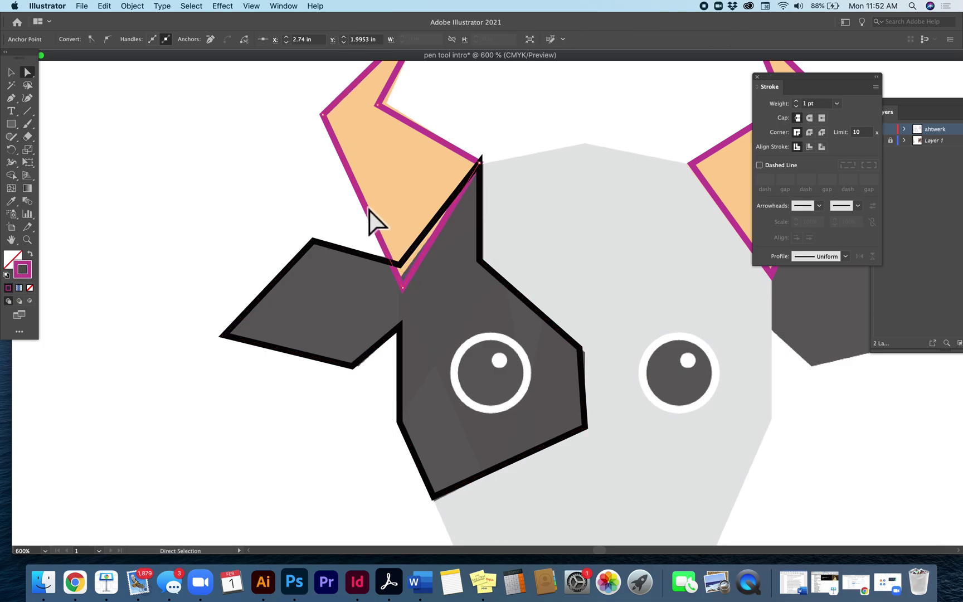
left_click_drag(403, 289, 457, 320)
left_click(404, 272)
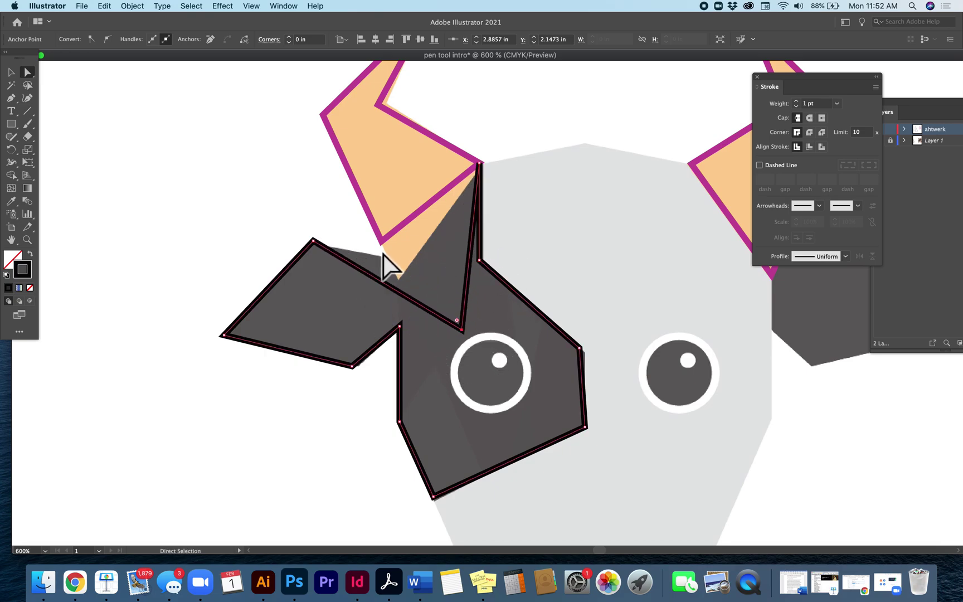
left_click_drag(383, 244, 401, 273)
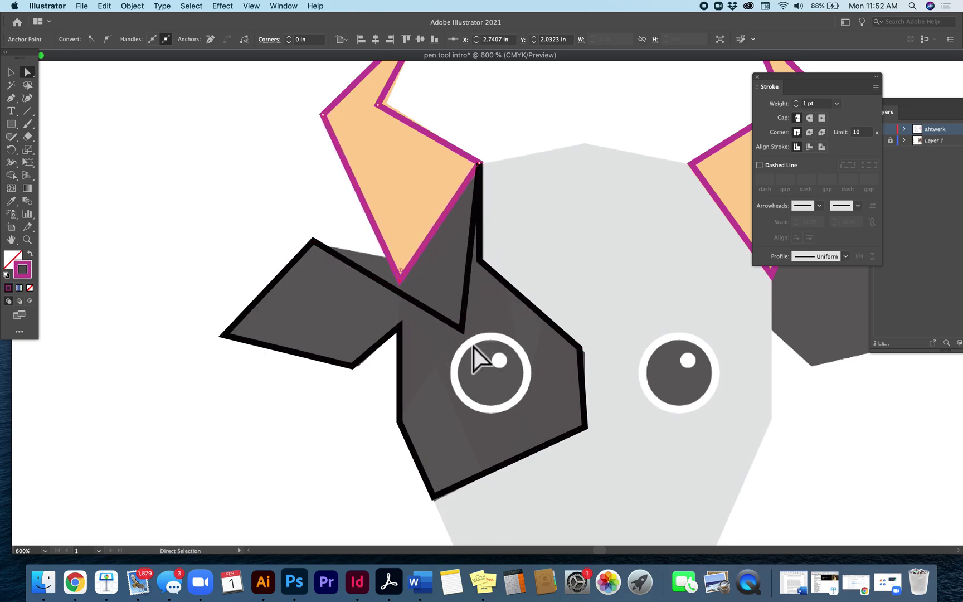
Step: Move the black path's corner anchor from above the left eye up beside the left horn's lower tip with Direct Selection
left_click_drag(460, 329, 411, 266)
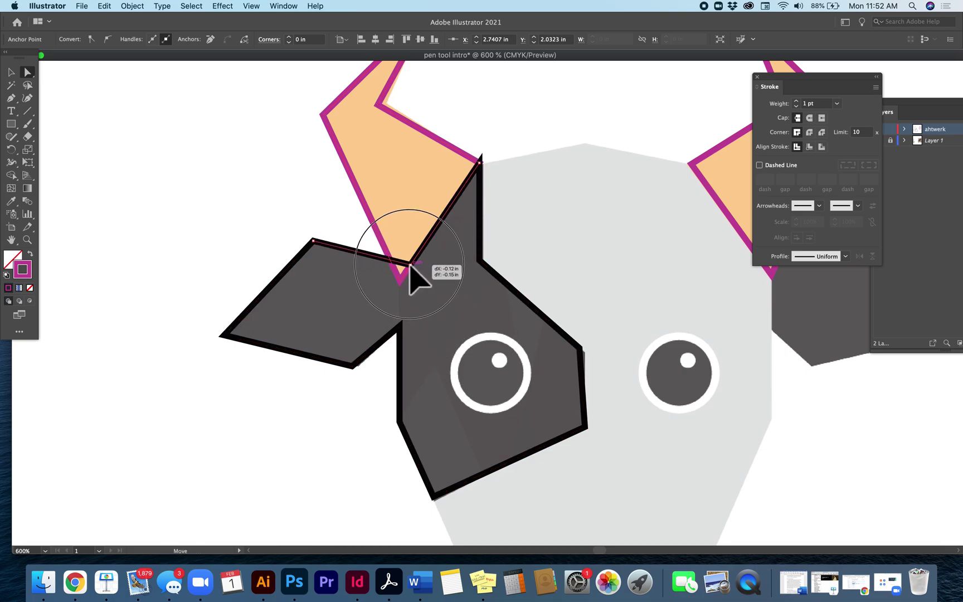
left_click_drag(411, 265, 411, 266)
scroll(494, 285, "right", 5)
scroll(495, 286, "down", 2)
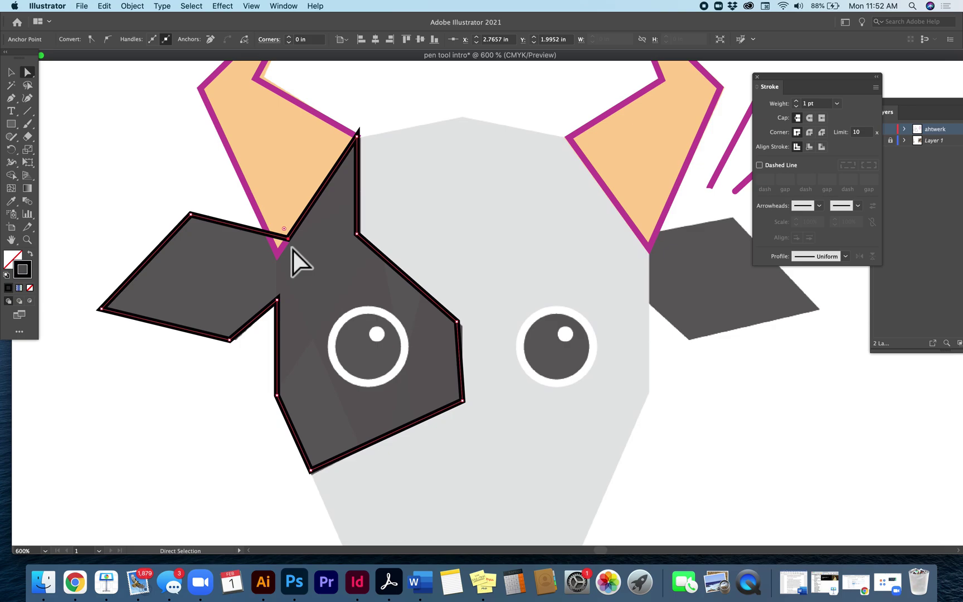
Step: Add an anchor where the ear's upper edge meets the left horn, and fit the neighbouring corner anchor beneath the horn's tip
key("p")
left_click(267, 233)
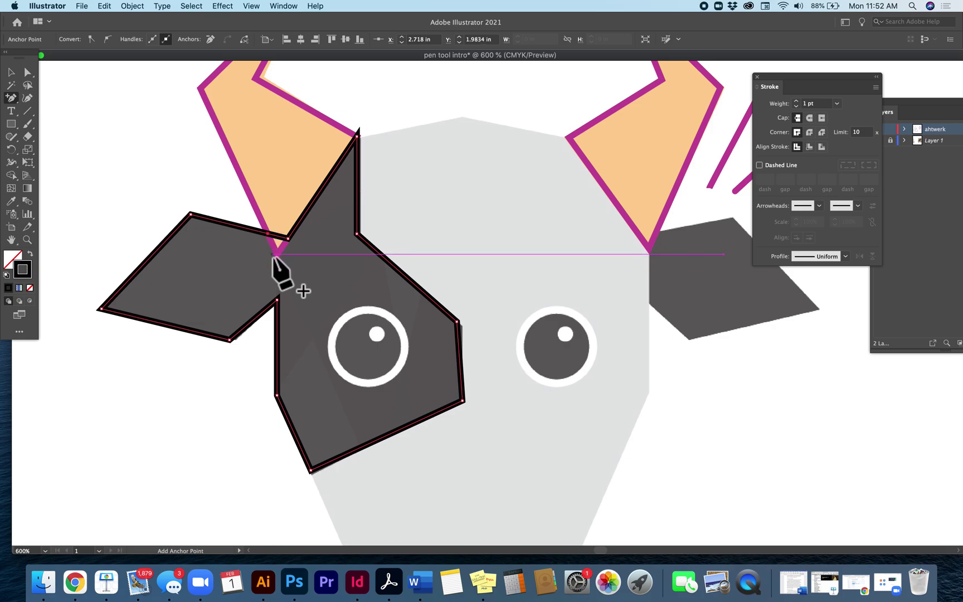
key("a")
left_click_drag(284, 251, 279, 261)
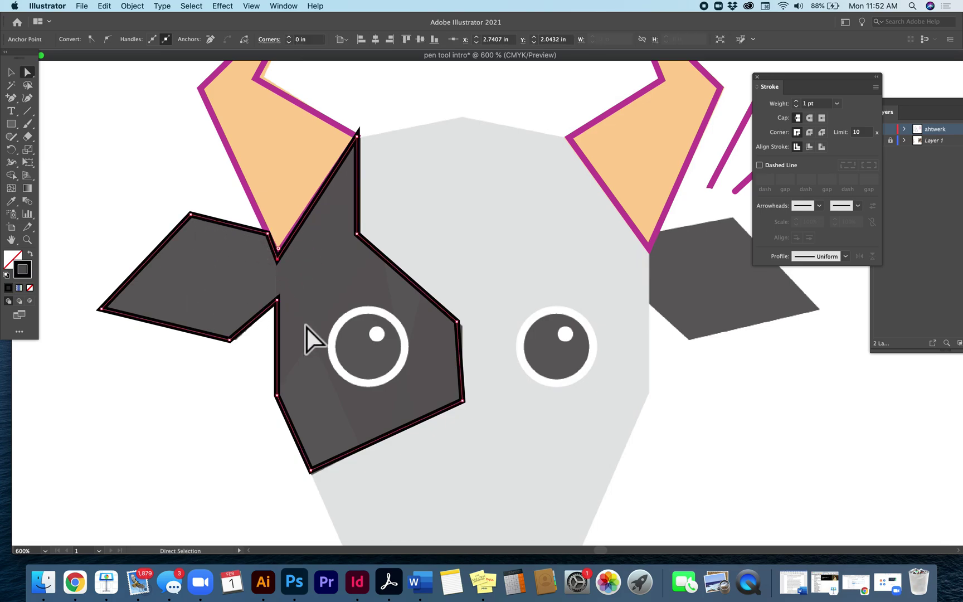
left_click(11, 72)
left_click(86, 100)
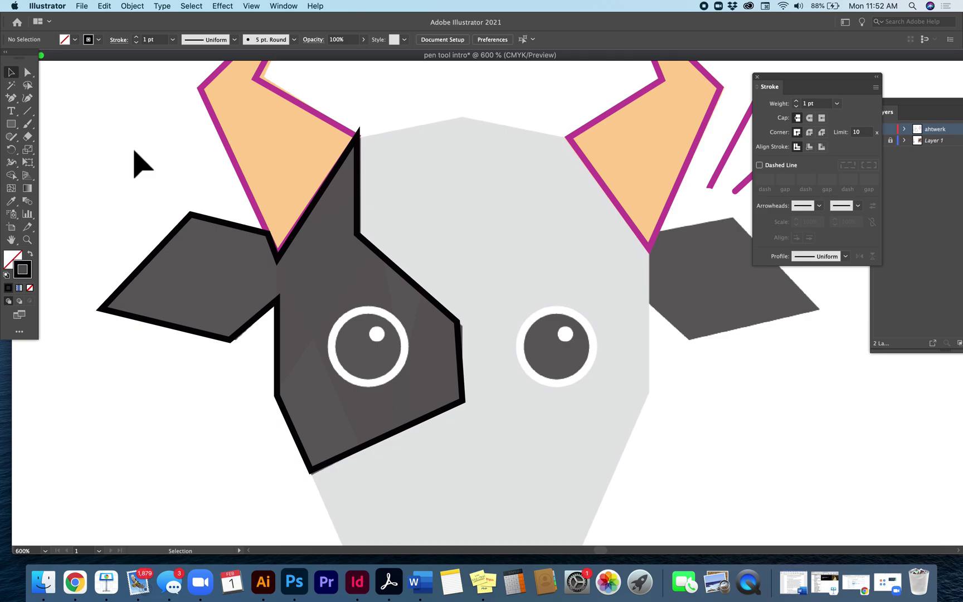
Step: Try drawing a freehand circle over the cow's right eye with the Ellipse tool and repositioning it
scroll(140, 161, "down", 3)
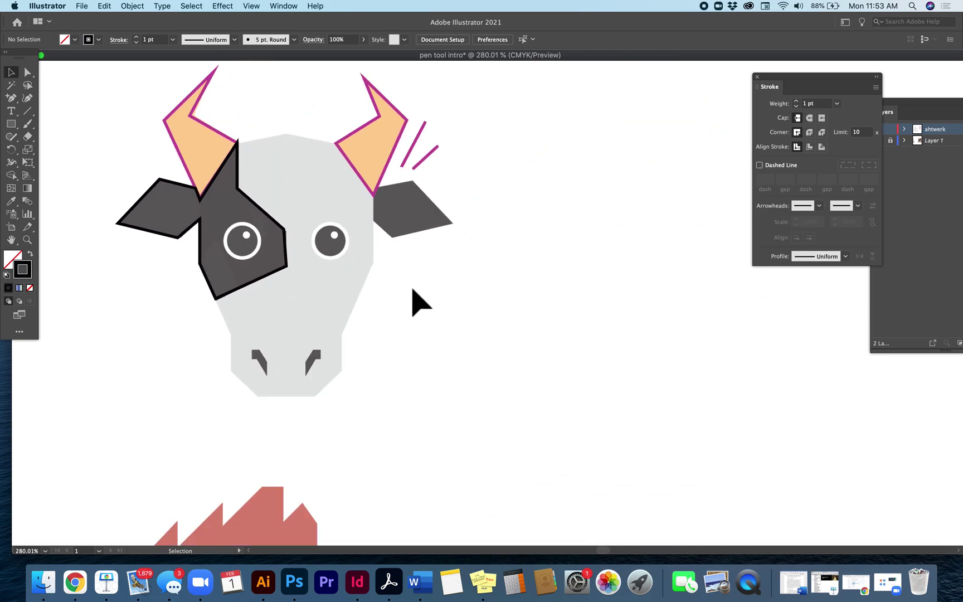
scroll(413, 289, "down", 4)
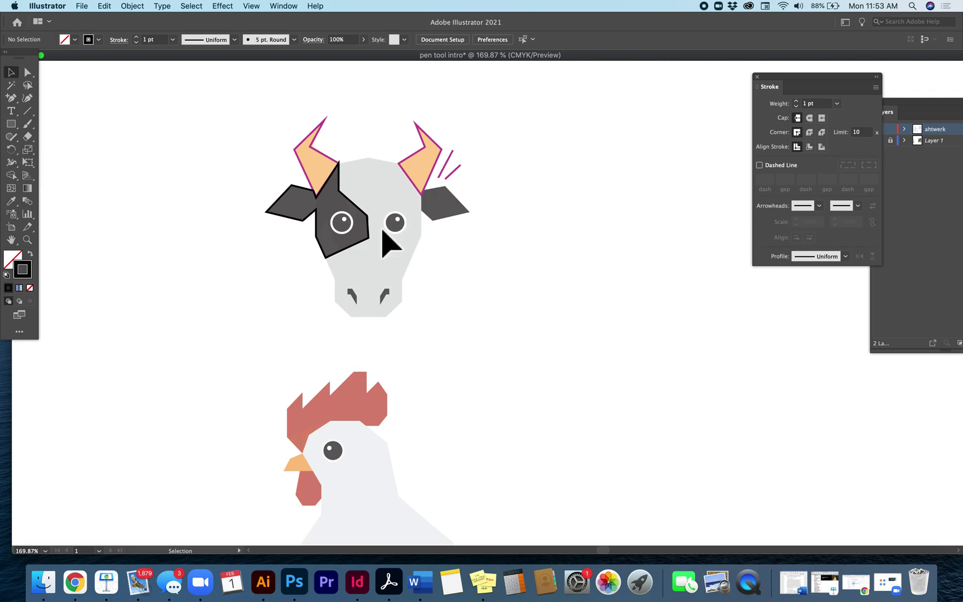
left_click_drag(17, 129, 47, 153)
mouse_move(396, 226)
left_mouse_down()
mouse_move(427, 229)
mouse_move(415, 244)
left_mouse_up()
left_click(11, 73)
left_click_drag(398, 228, 398, 225)
left_click(487, 249)
Step: Try fitting a circle about 0.18 in across to the white ring of the cow's right eye with the Ellipse tool
left_click(27, 240)
left_click(387, 253)
left_click(467, 297)
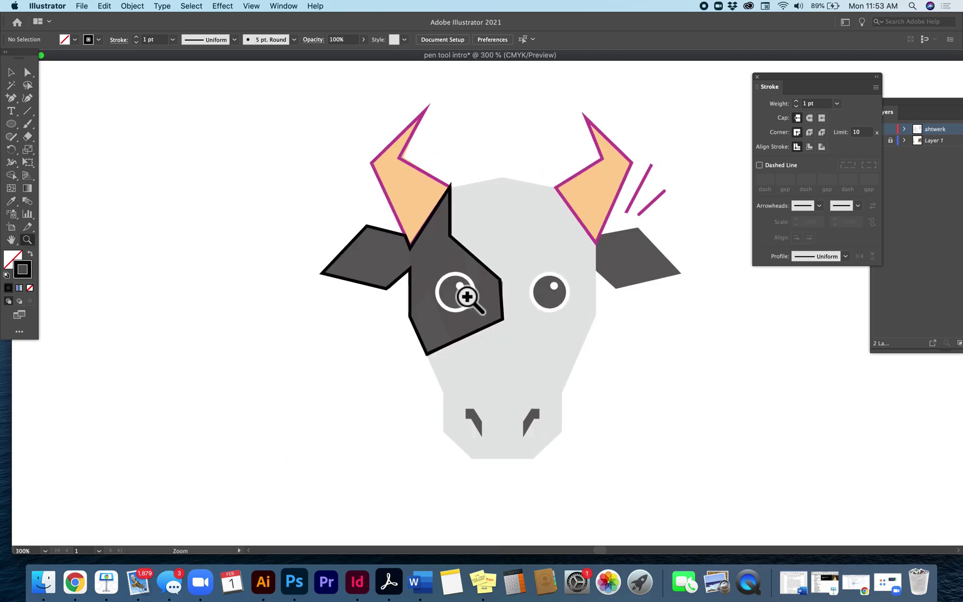
scroll(467, 297, "right", 5)
left_click(424, 279)
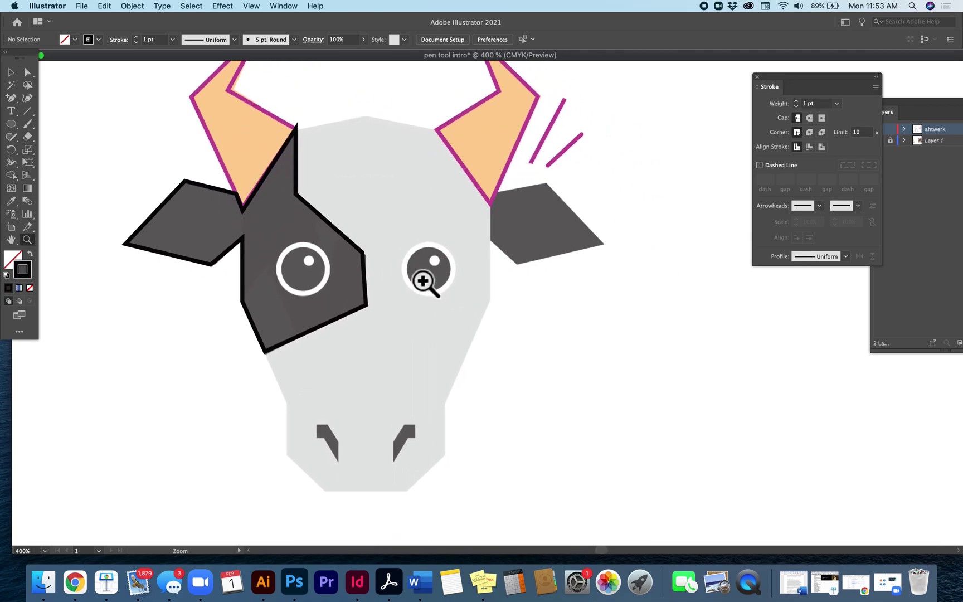
left_click(452, 310)
scroll(453, 310, "right", 4)
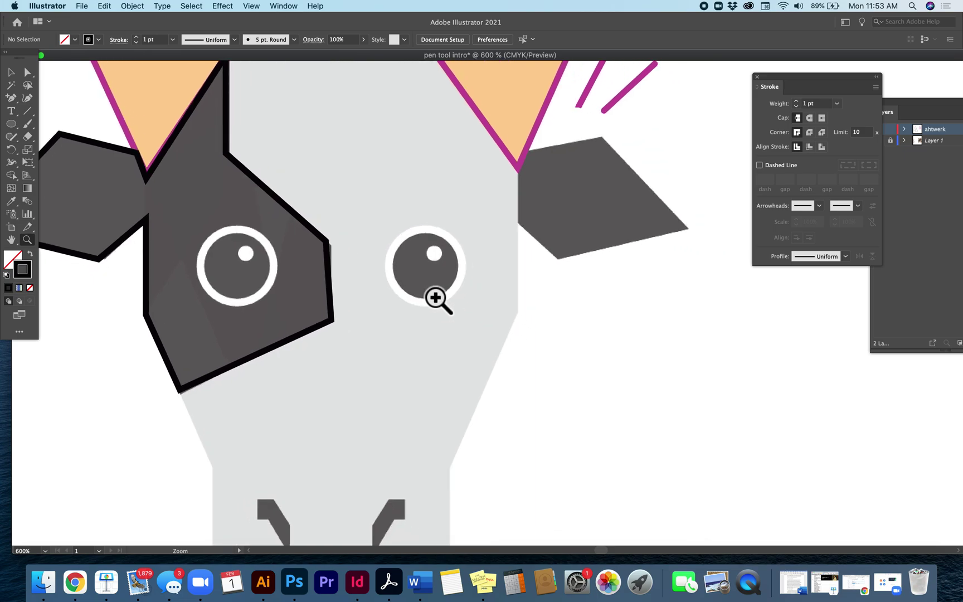
scroll(438, 300, "right", 3)
left_click(415, 287)
scroll(418, 288, "right", 2)
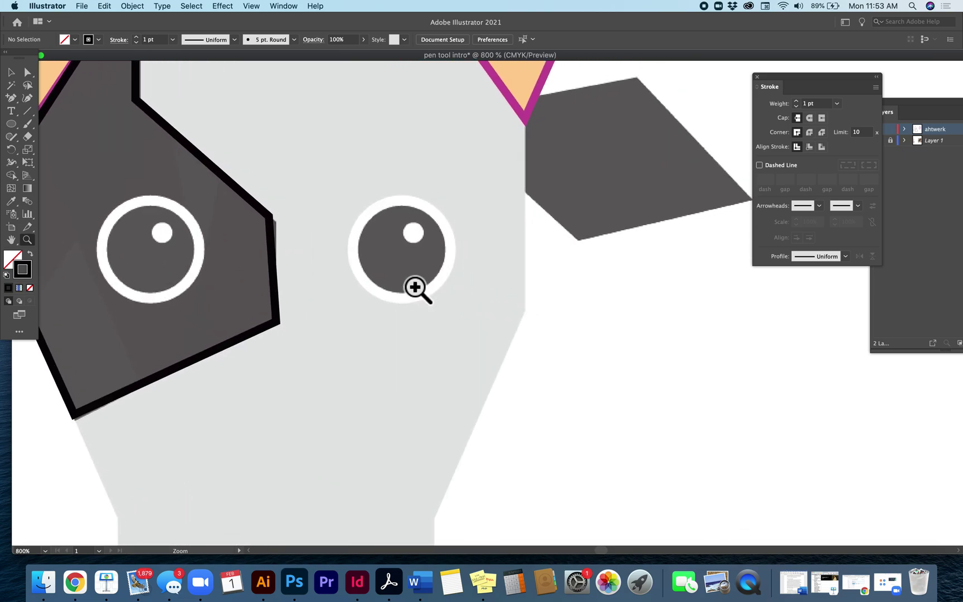
left_click(11, 124)
left_click_drag(356, 210, 459, 312)
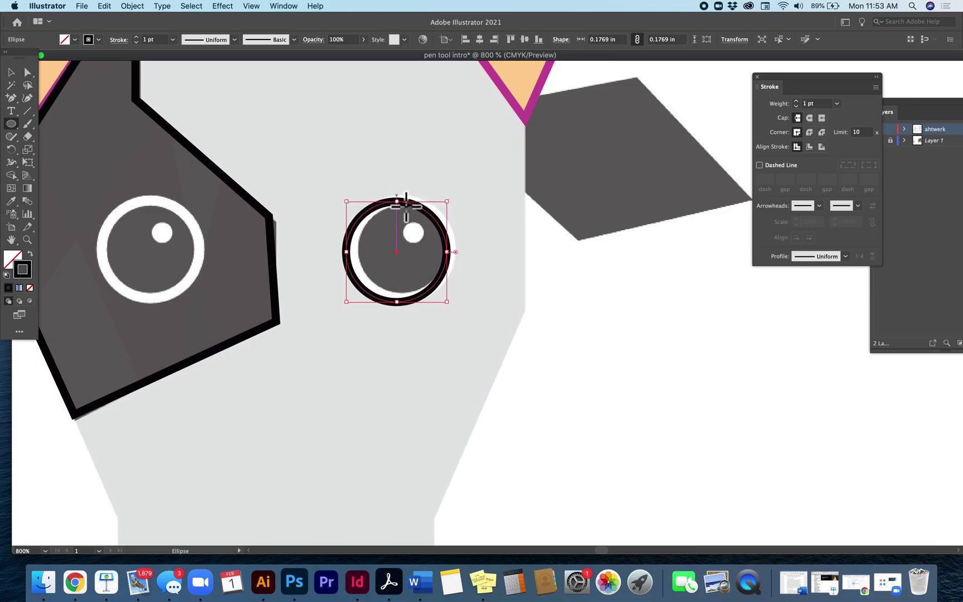
left_click(31, 75)
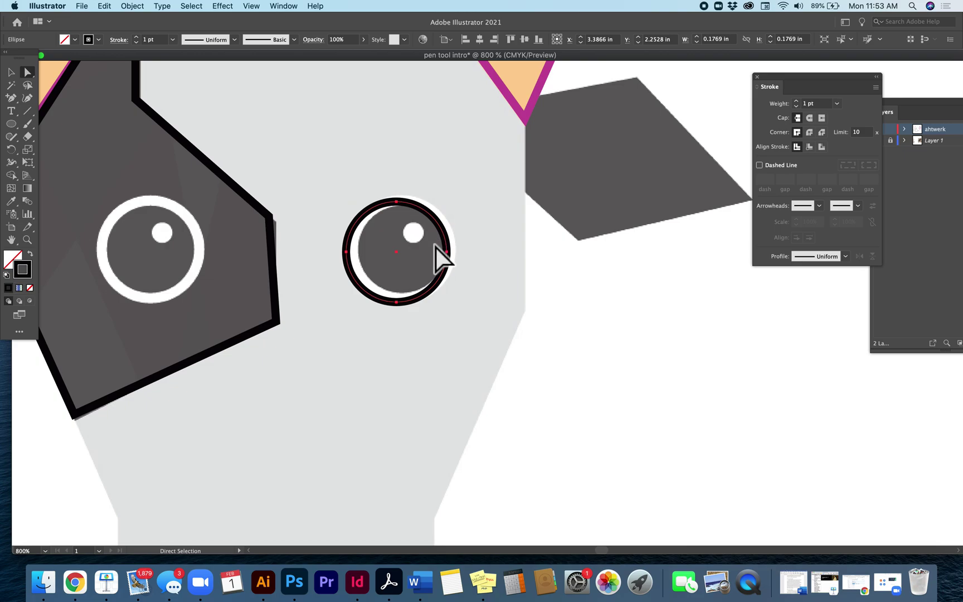
left_click_drag(442, 280, 448, 276)
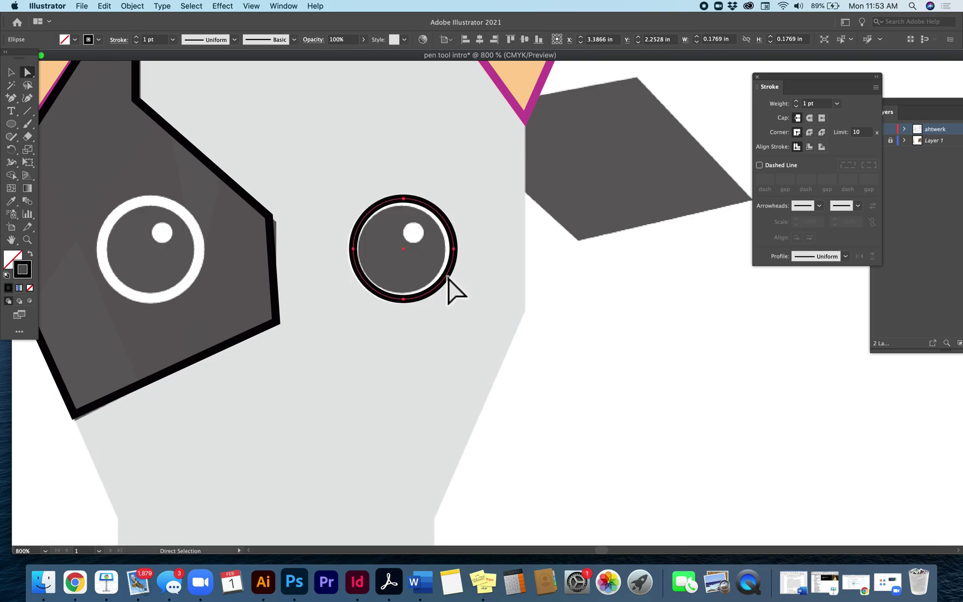
left_click(449, 277)
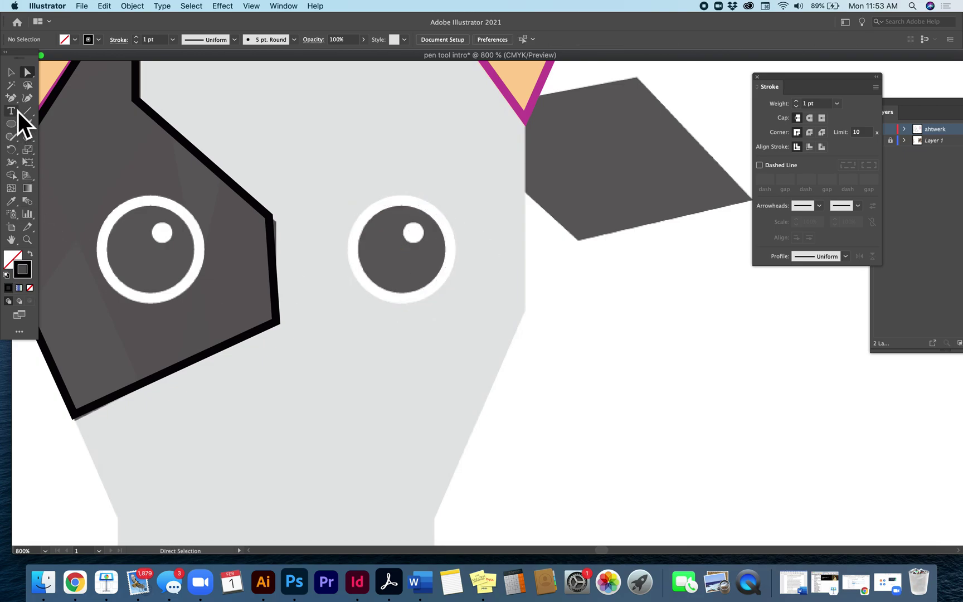
left_click_drag(15, 105, 39, 116)
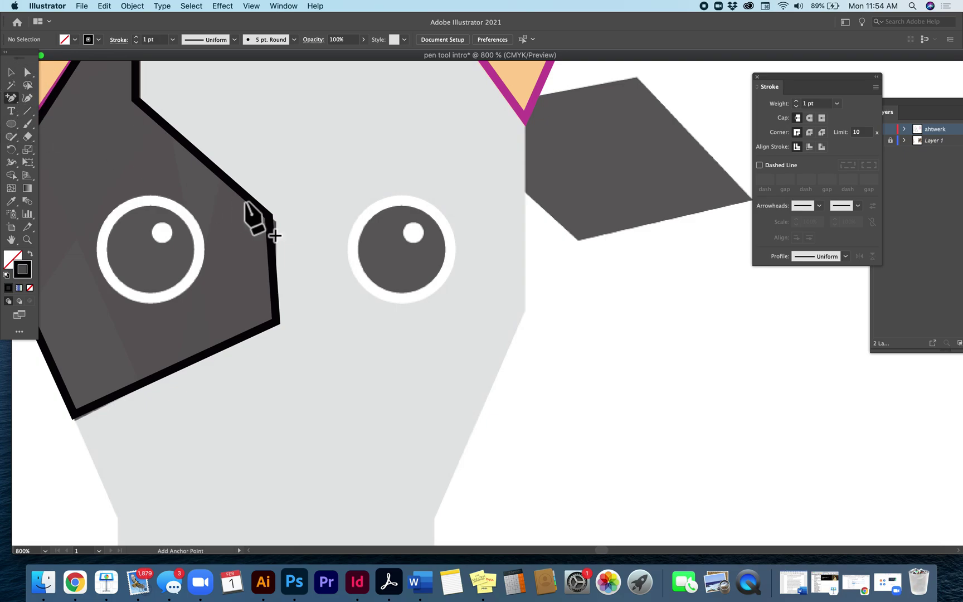
left_click(356, 253)
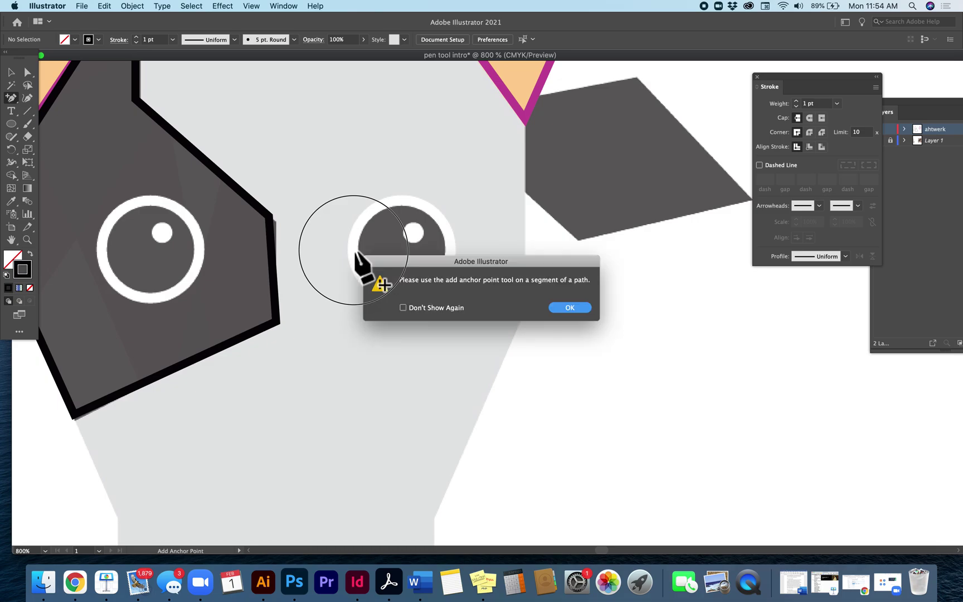
left_click(565, 310)
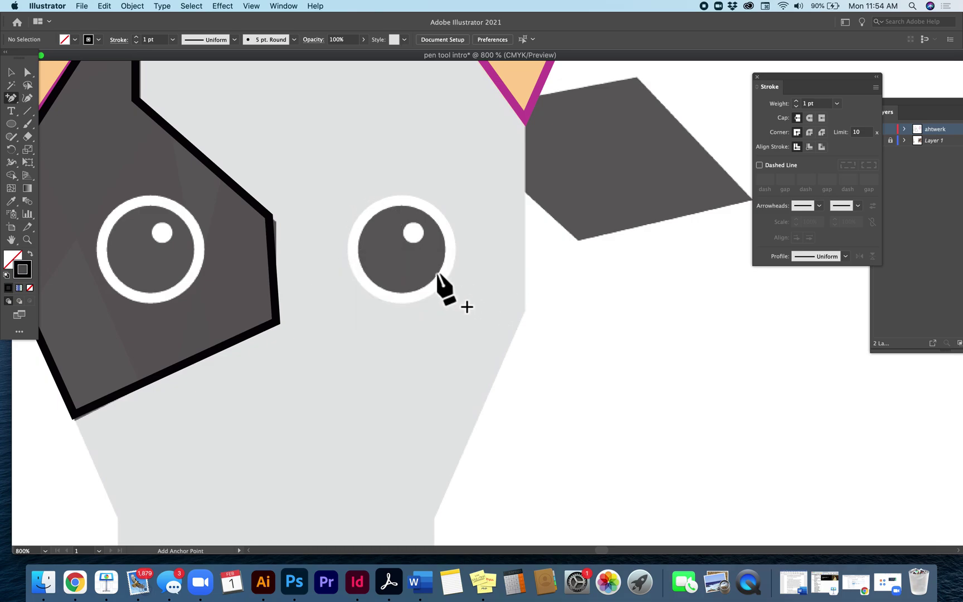
Step: Trace the white ring of the cow's right eye as a closed curved path of four smooth anchors with the Pen tool
key("p")
mouse_move(351, 247)
left_mouse_down()
mouse_move(349, 196)
mouse_move(451, 195)
mouse_move(423, 196)
left_mouse_up()
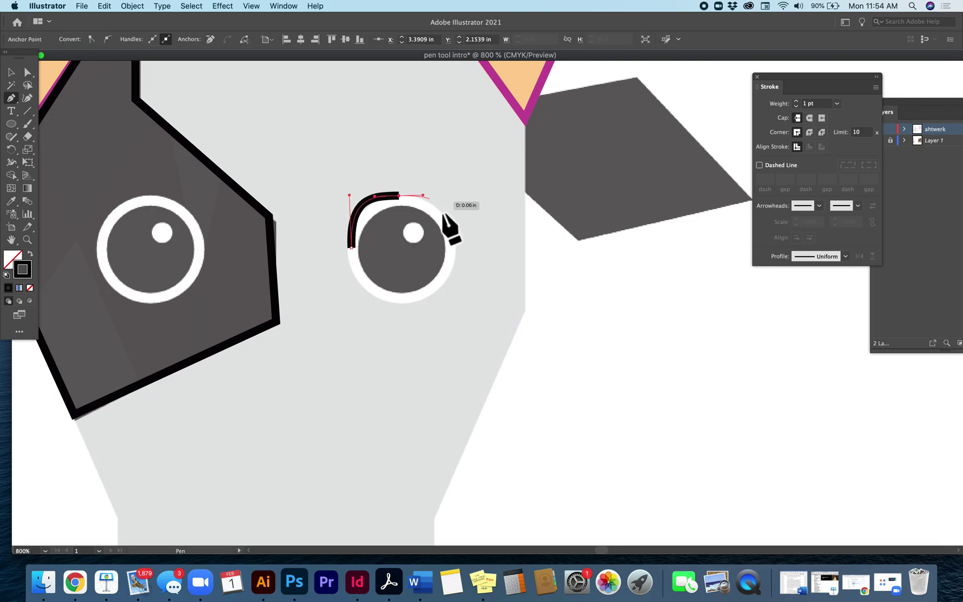
left_click(454, 241)
left_click_drag(456, 244, 457, 274)
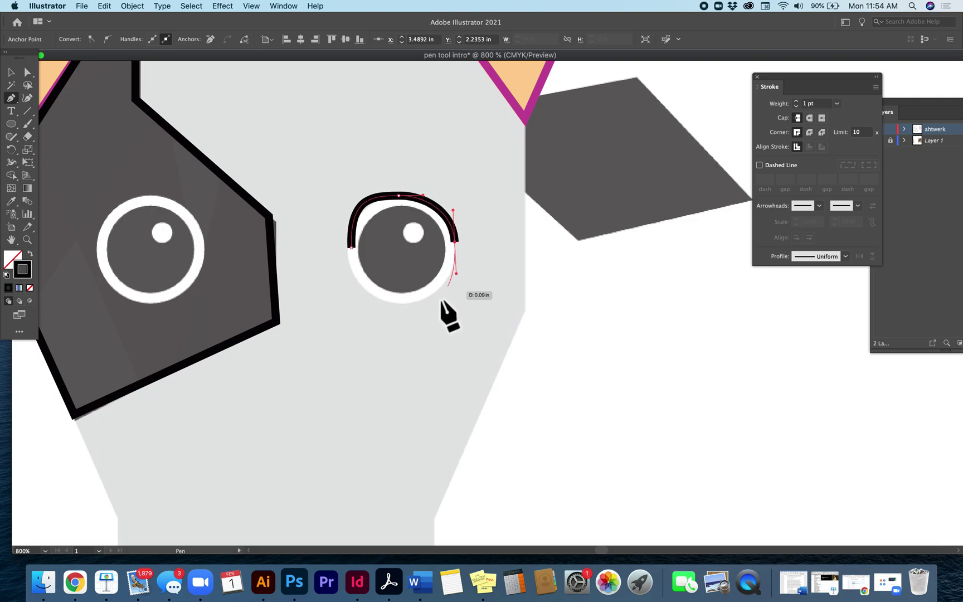
left_click(410, 303)
left_click_drag(410, 305, 381, 308)
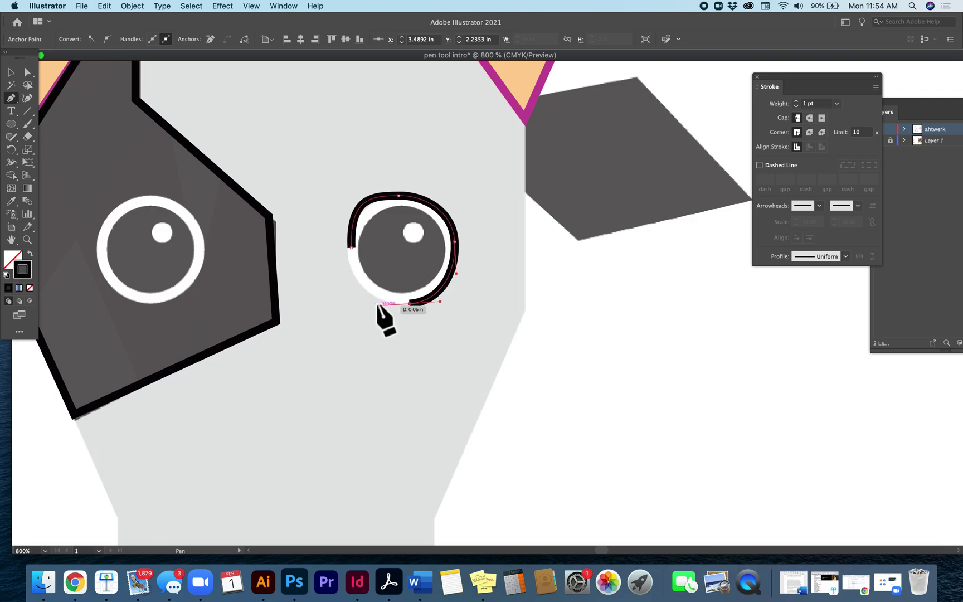
left_click(352, 247)
left_click_drag(352, 248, 350, 211)
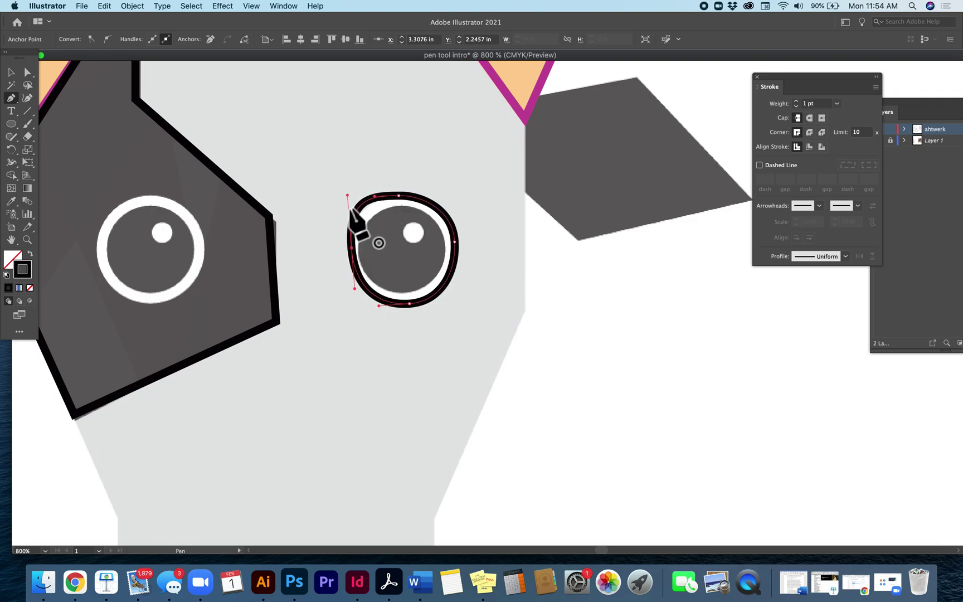
Step: Shorten and straighten the upper direction handle of the eye outline's left anchor to round its upper-left curve
left_click(27, 72)
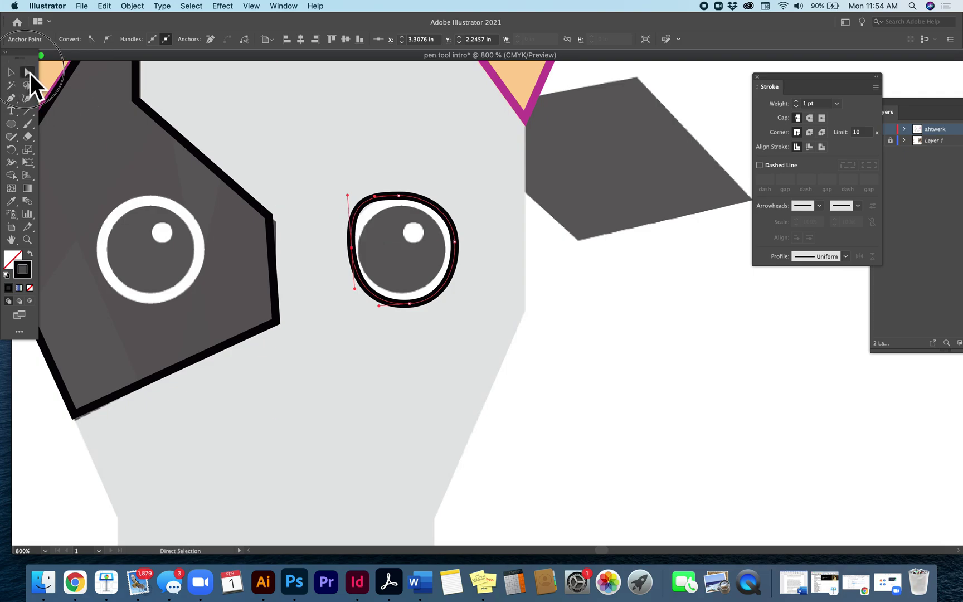
left_click_drag(348, 195, 351, 213)
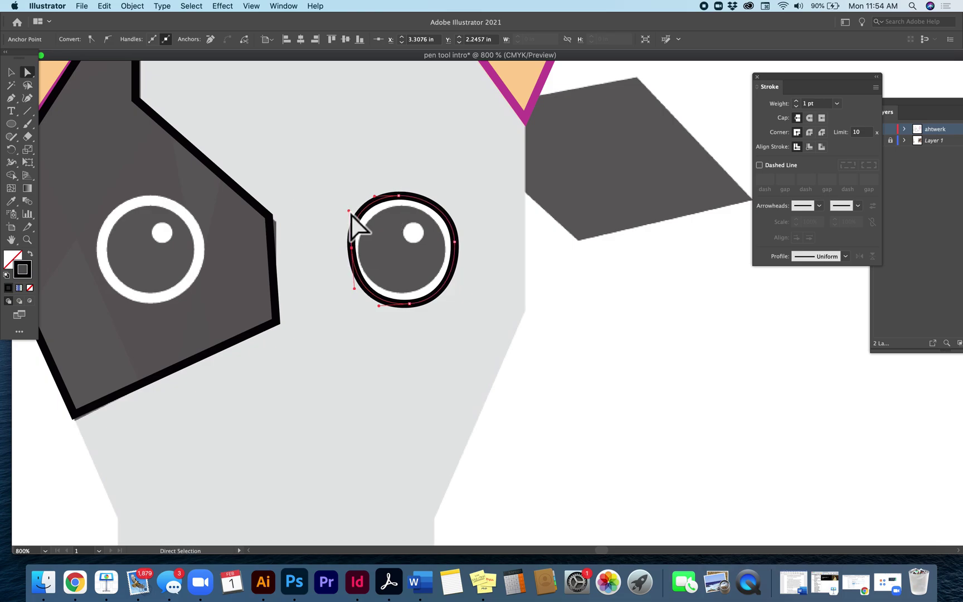
left_click(376, 200)
left_click_drag(351, 215, 358, 218)
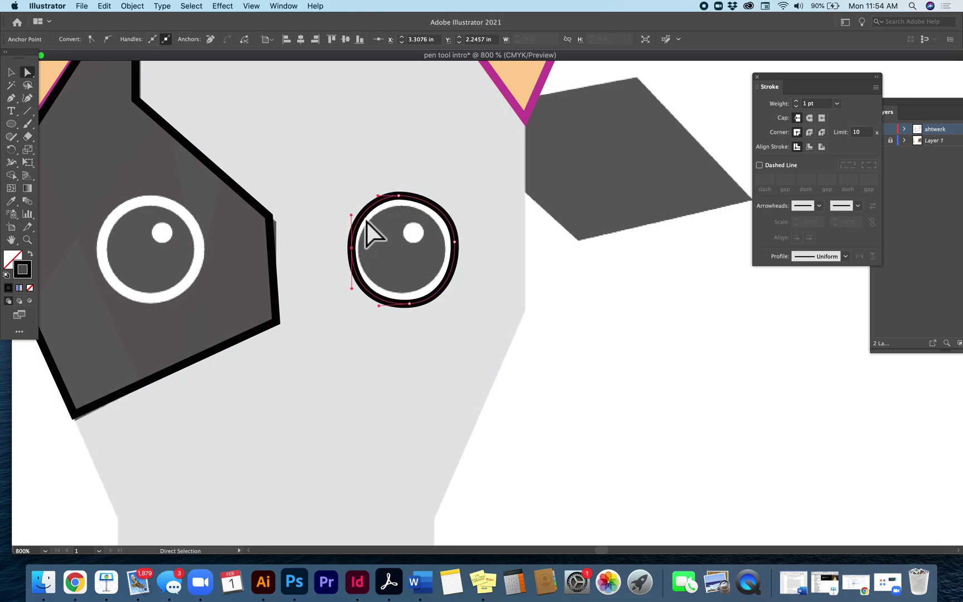
Step: Examine the direction handles of the right, lower and left anchors on the right eye's outline
left_click(482, 261)
left_click(455, 242)
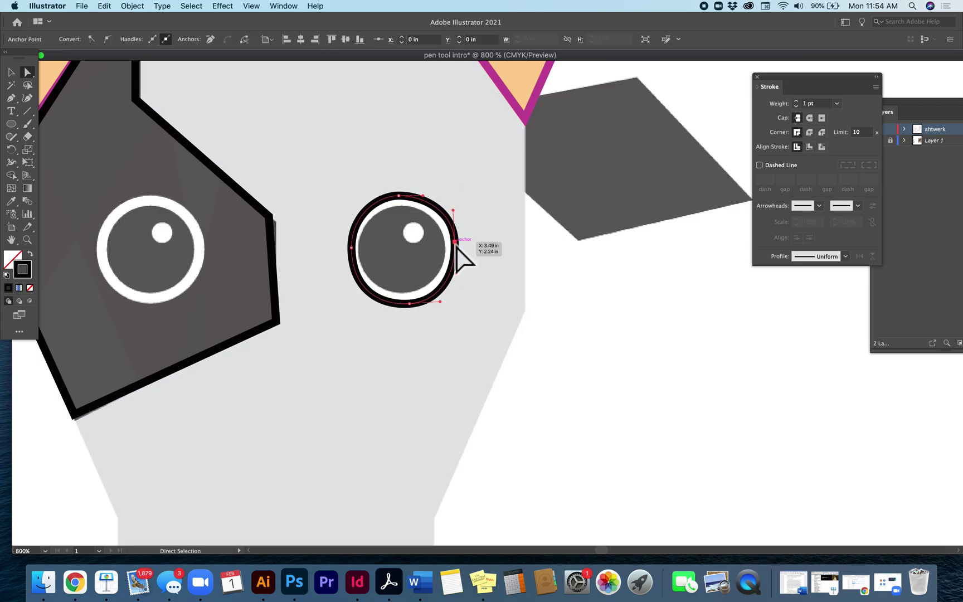
left_click(482, 298)
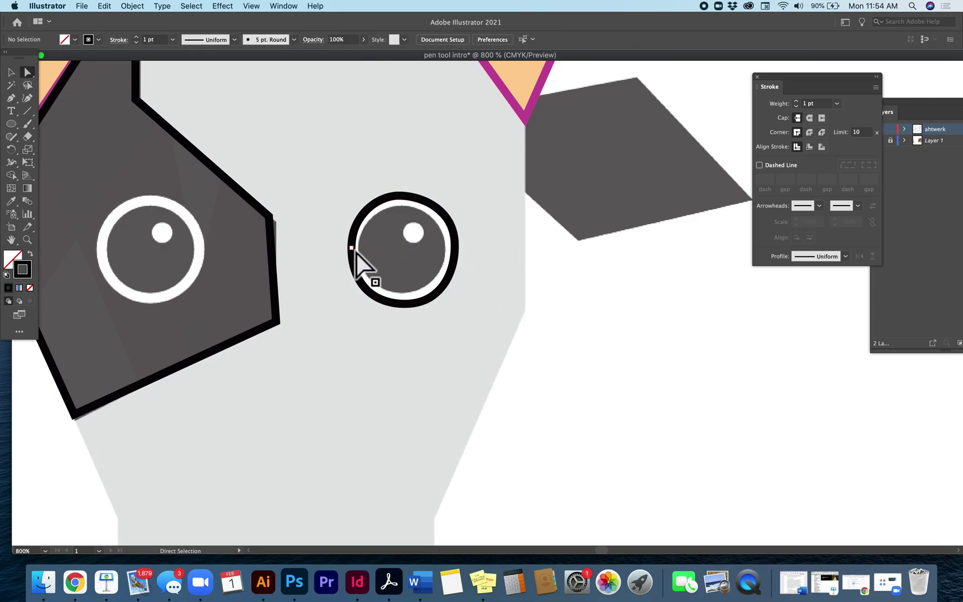
left_click(369, 215)
left_click(455, 243)
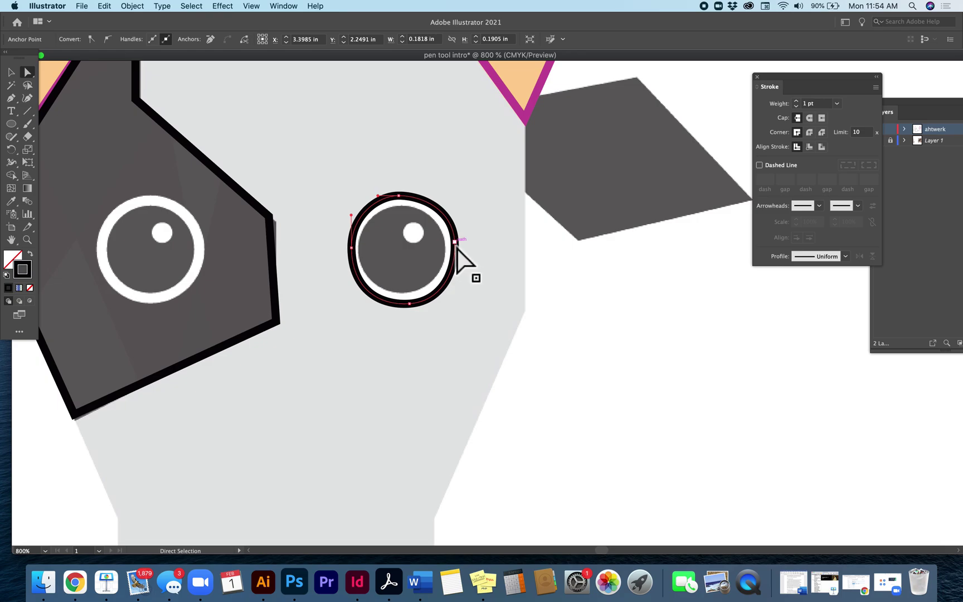
left_click(456, 244)
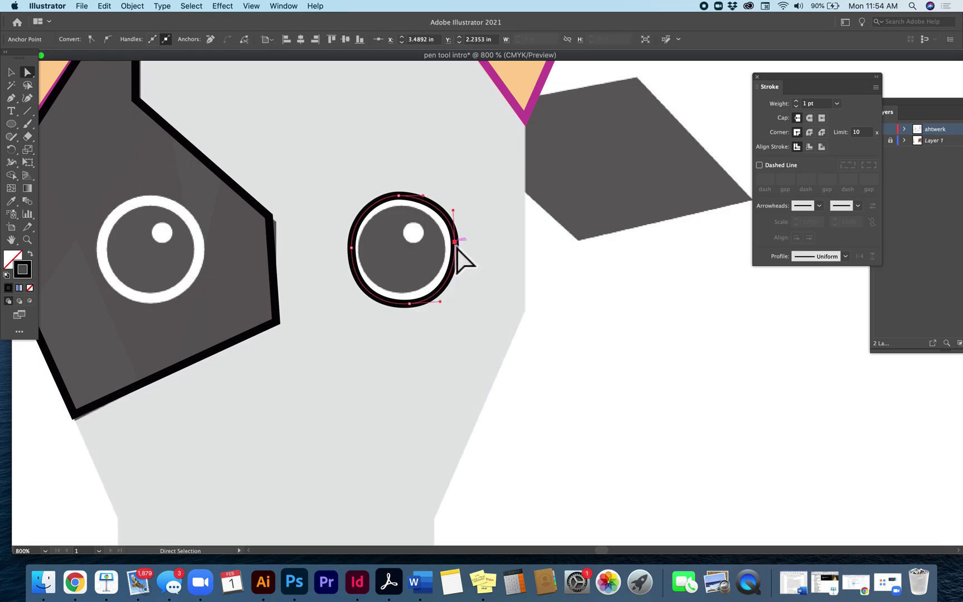
left_click(410, 304, "shift")
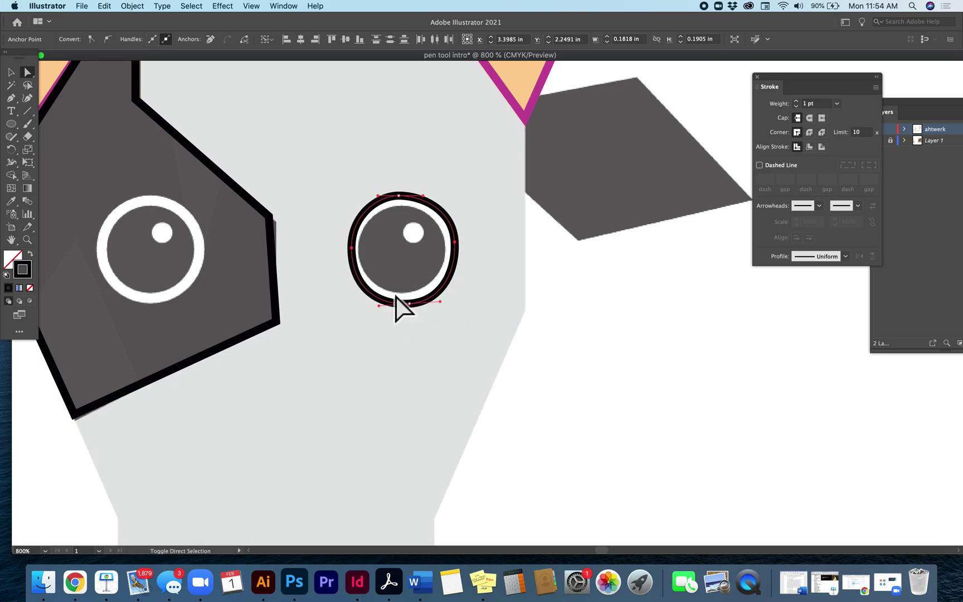
left_click(350, 249)
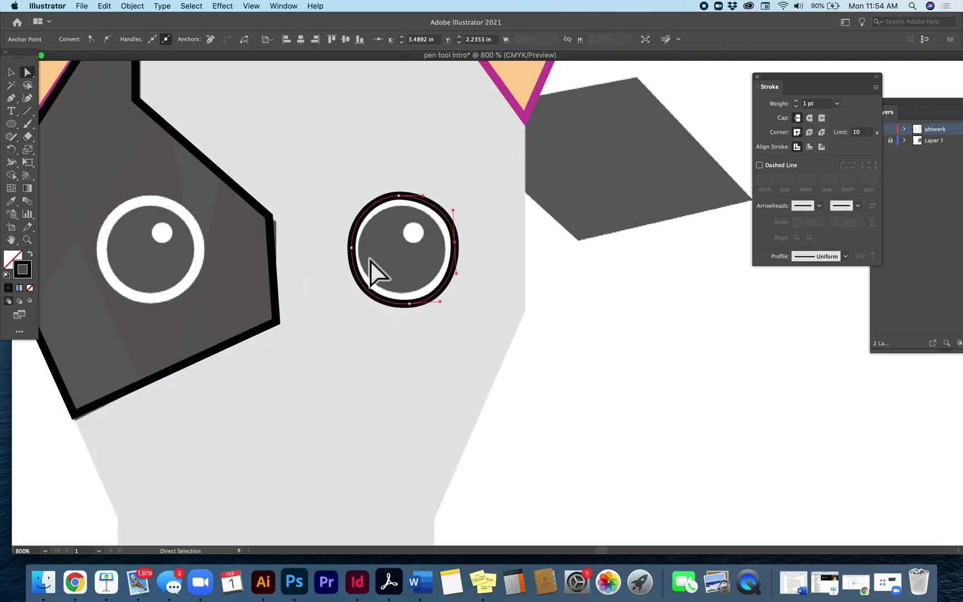
left_click(351, 249)
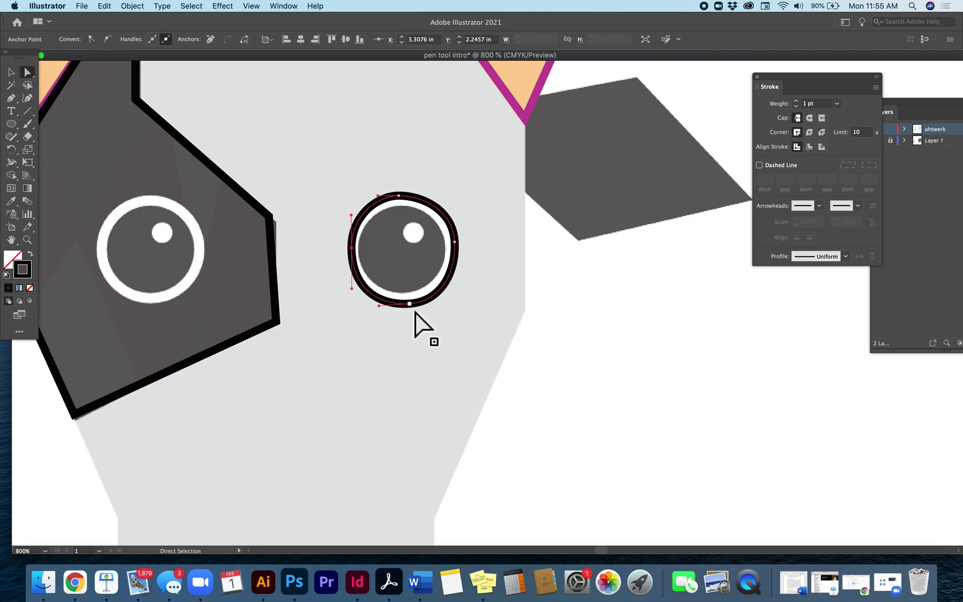
Step: Shorten and level the right direction handle of the eye outline's bottom anchor
left_click_drag(352, 215, 373, 196)
left_click_drag(452, 245, 458, 245)
left_click_drag(353, 248, 355, 250)
left_click_drag(440, 309, 434, 306)
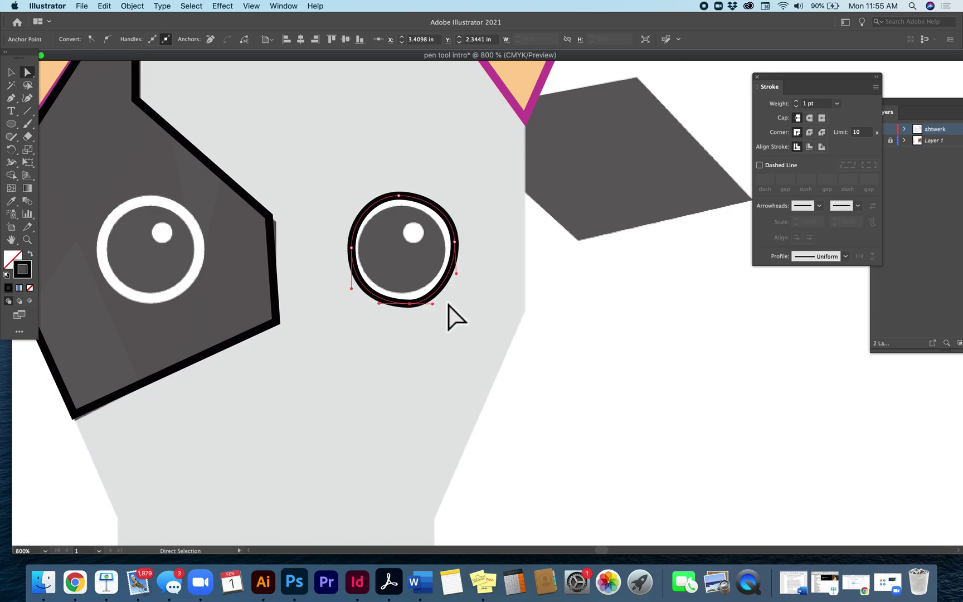
Step: Lengthen the right anchor's lower handle and the bottom anchor's right handle to round the outline's lower-right curve
left_click(26, 240)
left_click(424, 299)
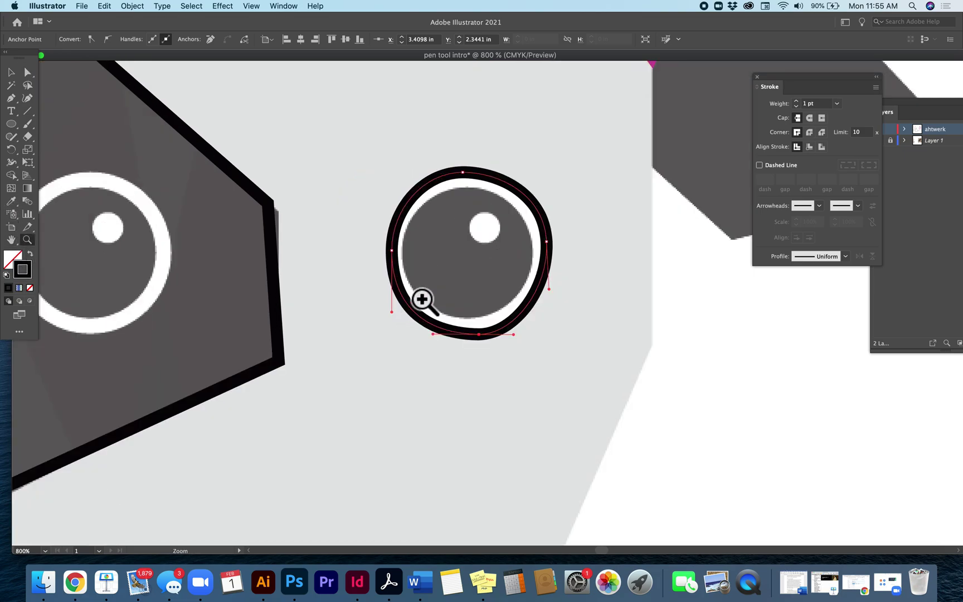
left_click(432, 307)
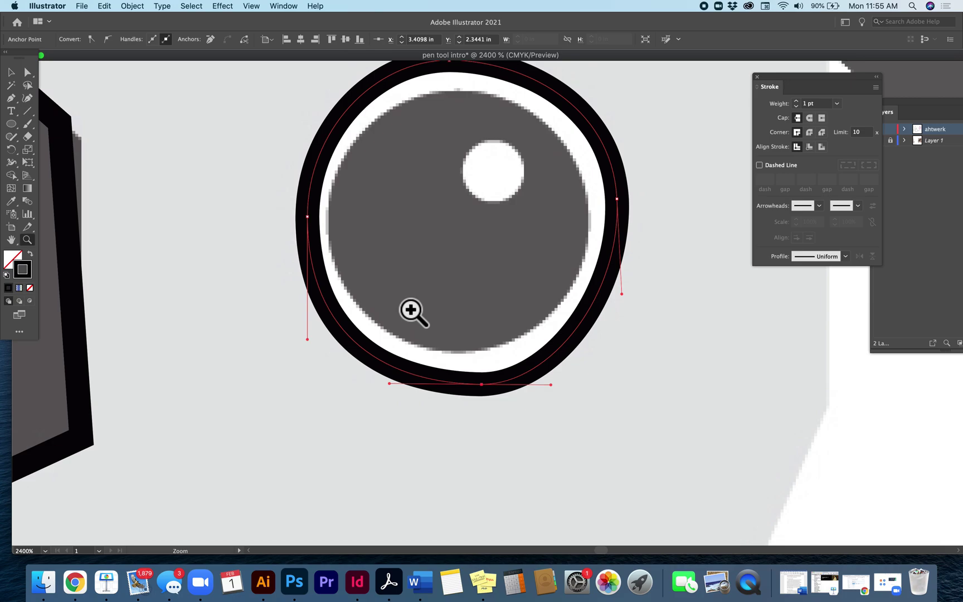
scroll(412, 314, "right", 3)
left_click(31, 75)
mouse_move(557, 289)
left_mouse_down()
mouse_move(555, 305)
mouse_move(564, 300)
left_mouse_up()
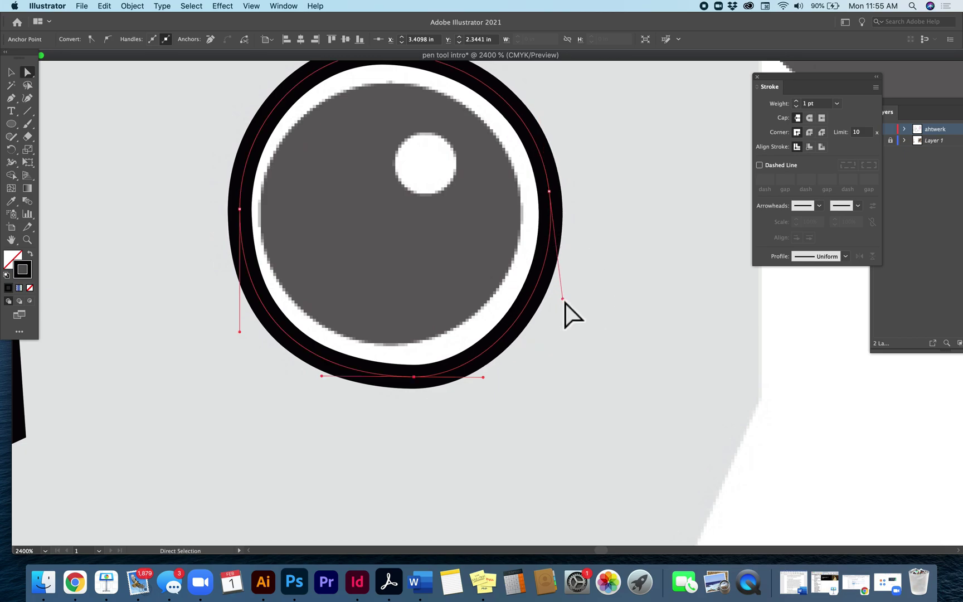
left_click(493, 381)
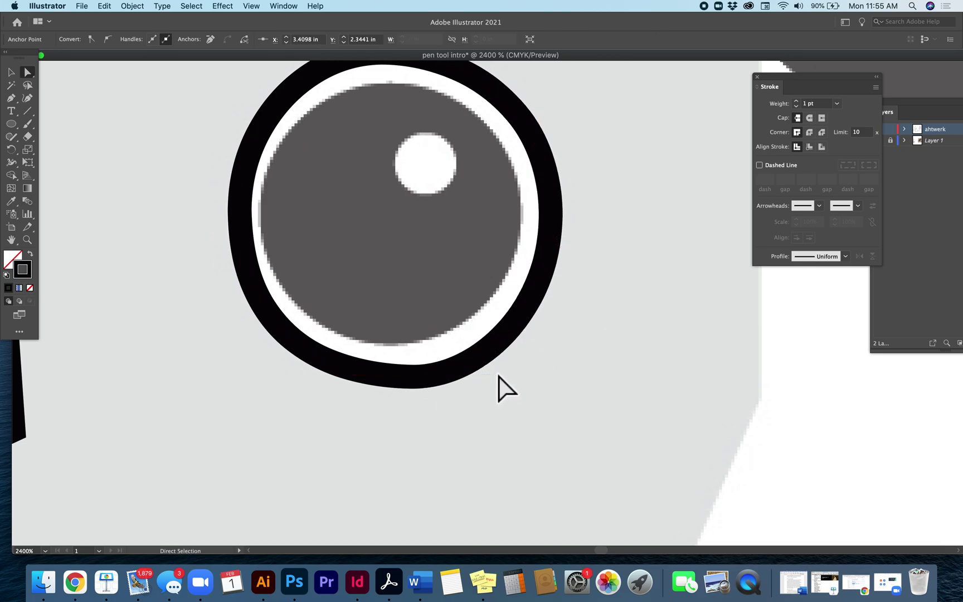
left_click(417, 379)
left_click_drag(486, 390, 500, 377)
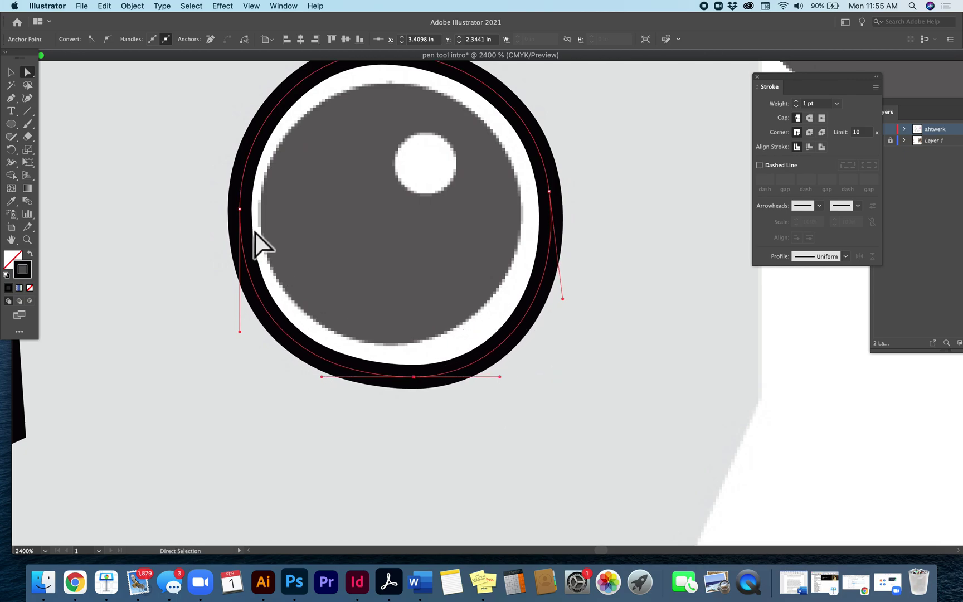
Step: Shorten the left anchor's lower handle and move the outline's top anchor slightly down and to the right
left_click(240, 210)
left_click_drag(241, 331, 240, 316)
scroll(381, 228, "up", 3)
left_click(370, 117)
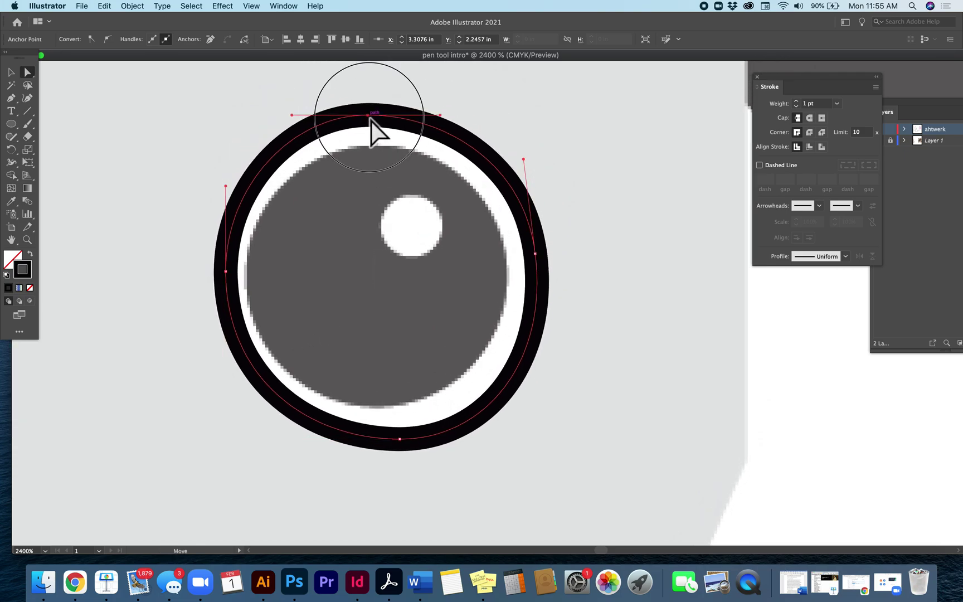
mouse_move(369, 116)
left_mouse_down()
mouse_move(379, 120)
mouse_move(373, 157)
mouse_move(379, 124)
left_mouse_up()
left_click_drag(451, 121, 413, 125)
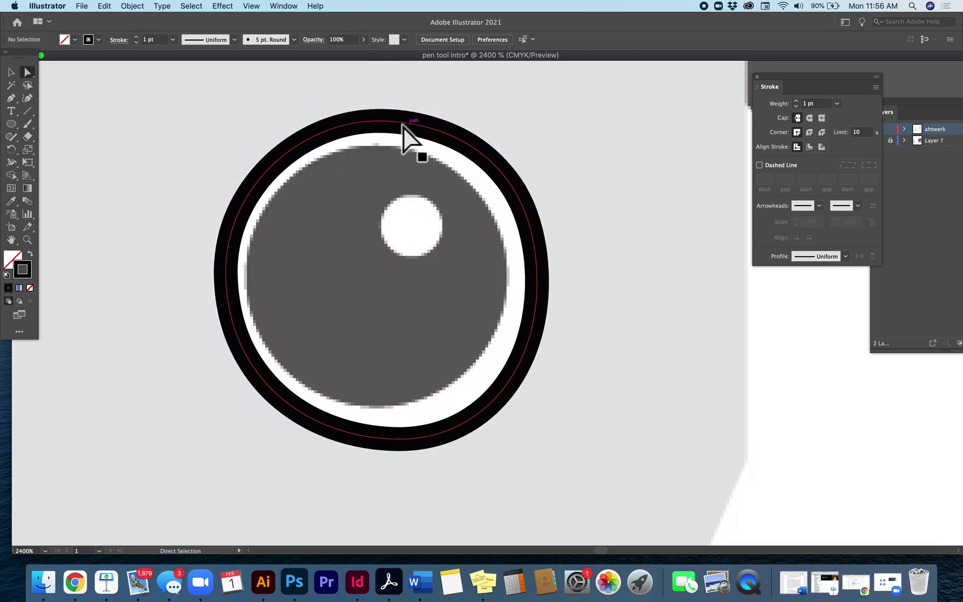
Step: Lengthen the top anchor's right direction handle to widen the upper-right curve of the eye outline
left_click(384, 127)
left_click(462, 123)
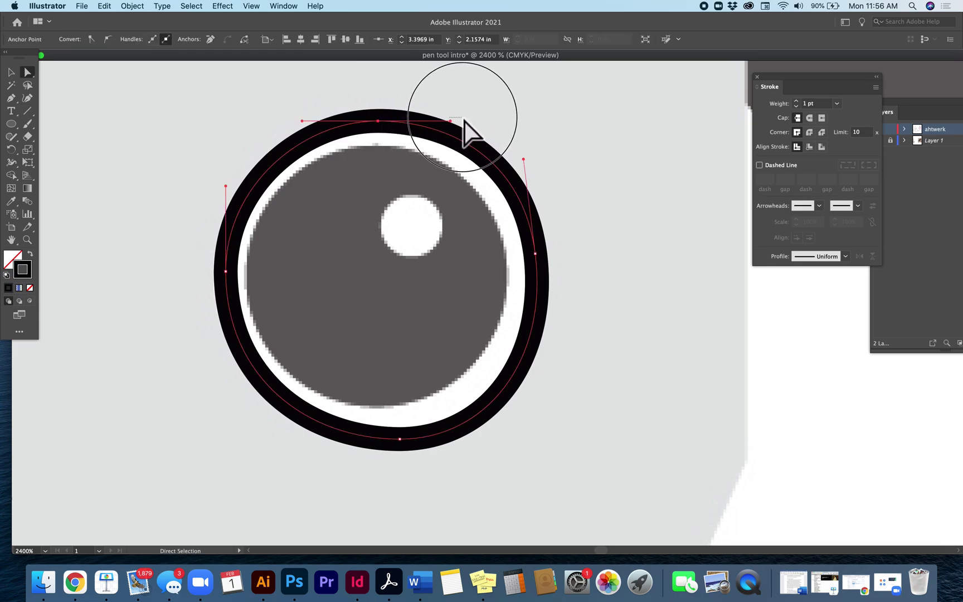
left_click(381, 126)
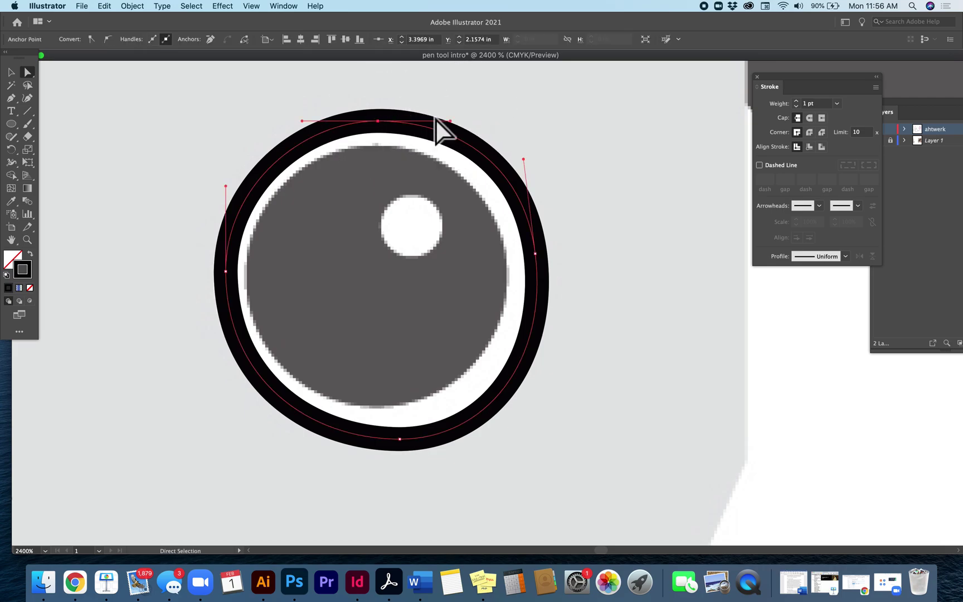
left_click(462, 122)
left_click(380, 127)
left_click_drag(451, 121, 468, 121)
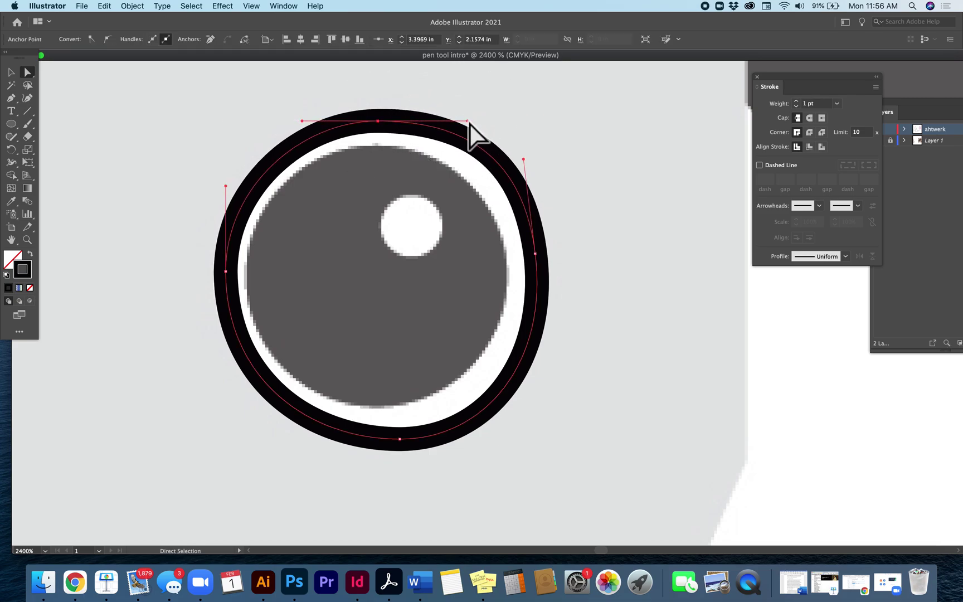
Step: Deselect the eye outline and examine its overall roundness against the white ring from a wider view
left_click(403, 442)
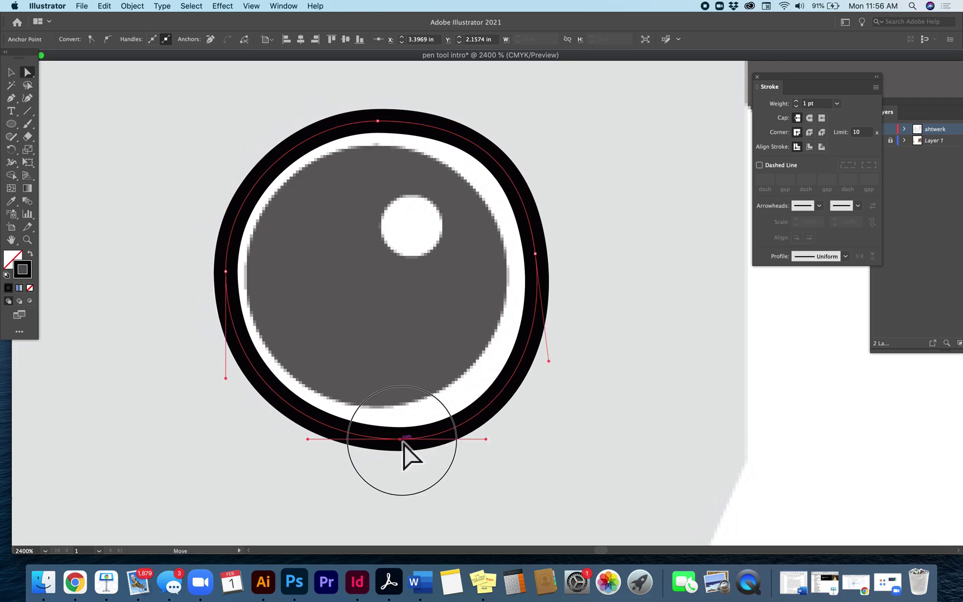
left_click(496, 507)
scroll(496, 518, "down", 3)
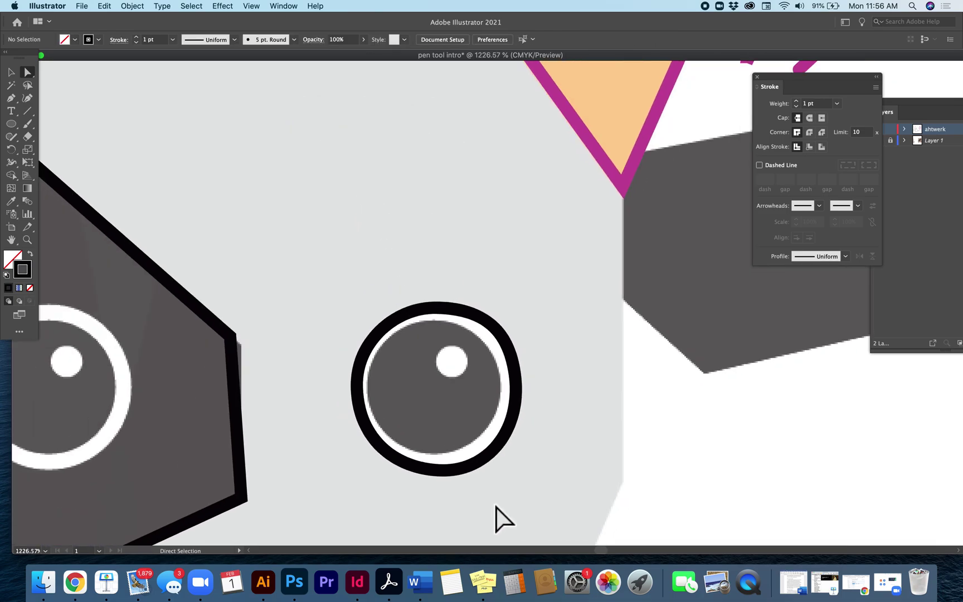
scroll(496, 518, "down", 2)
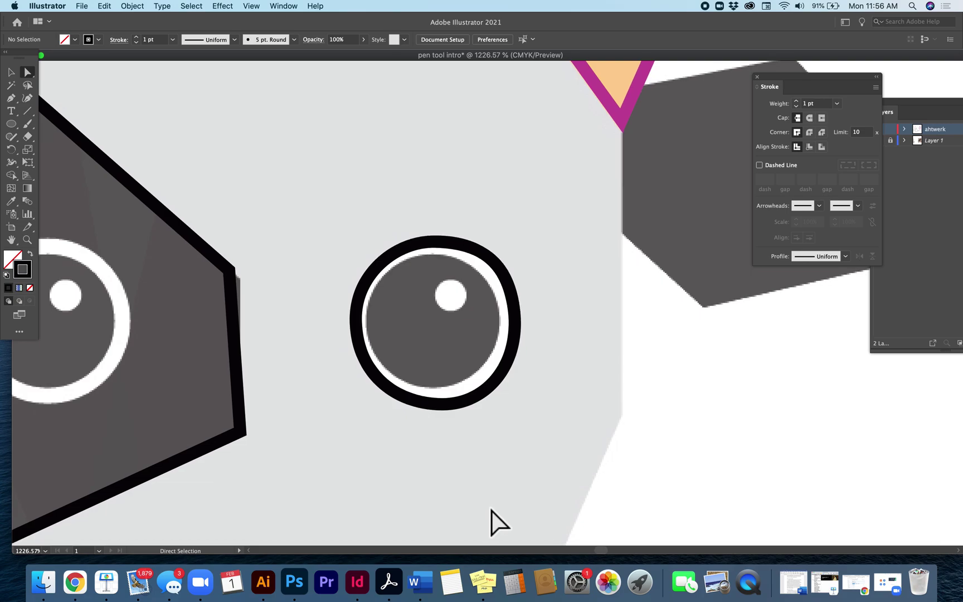
scroll(493, 519, "down", 1)
scroll(498, 521, "down", 3)
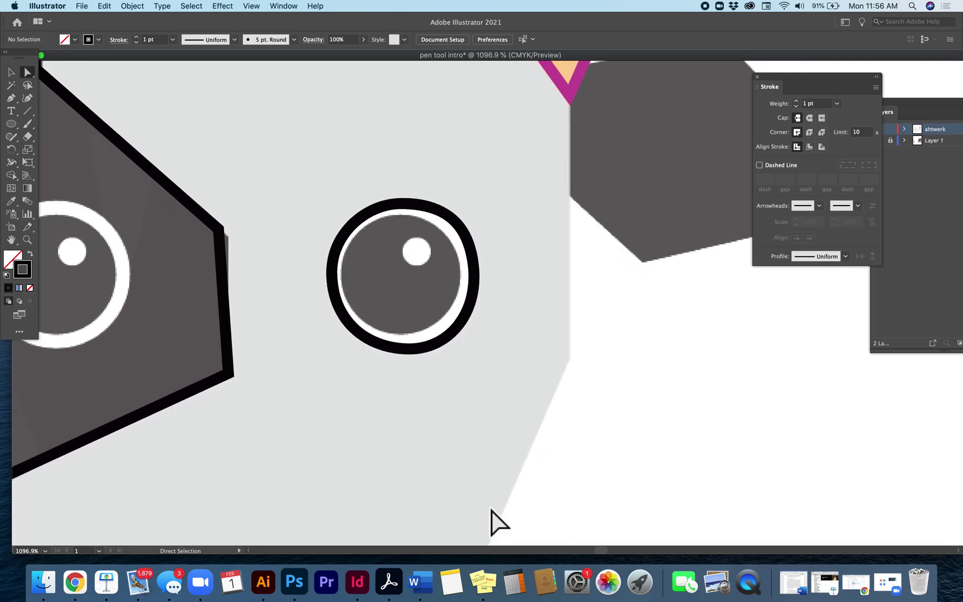
scroll(415, 428, "right", 1)
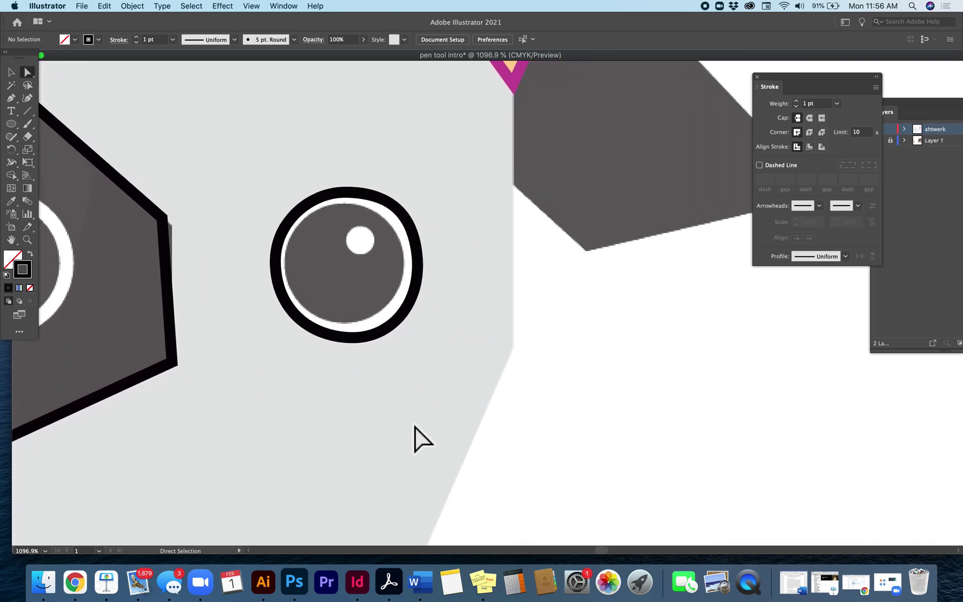
scroll(415, 429, "down", 1)
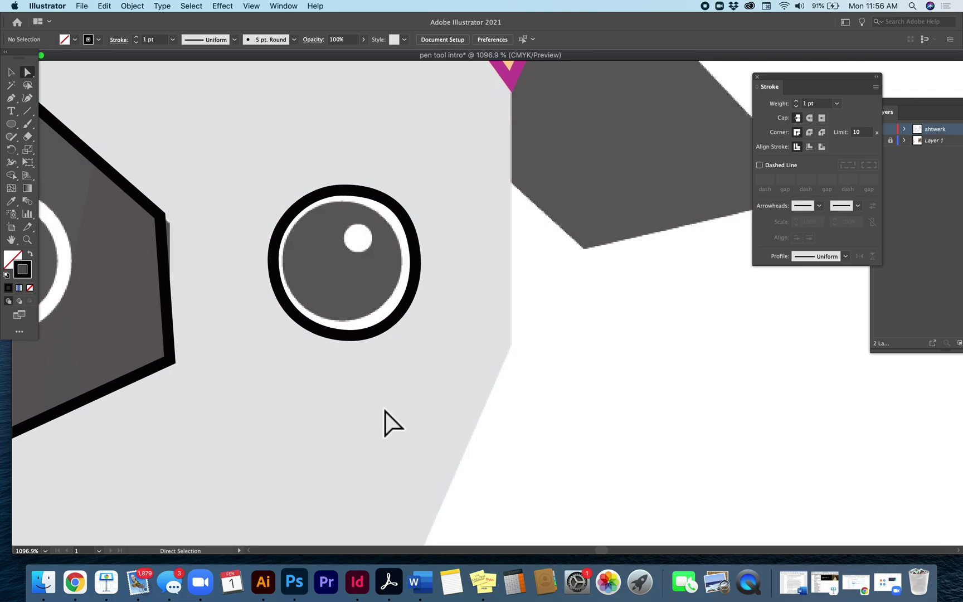
Step: Show the rulers in the document window
left_click(300, 5)
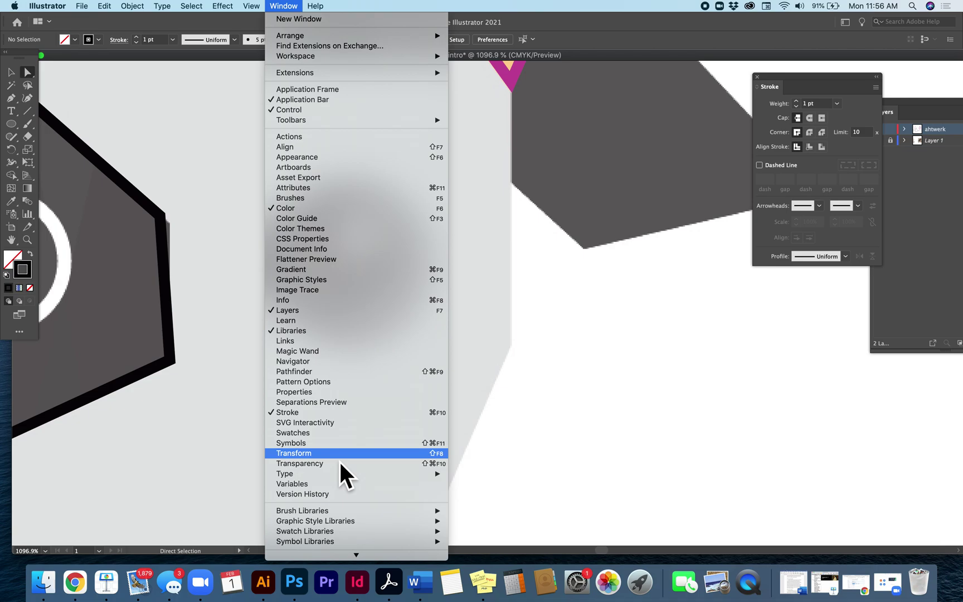
mouse_move(250, 7)
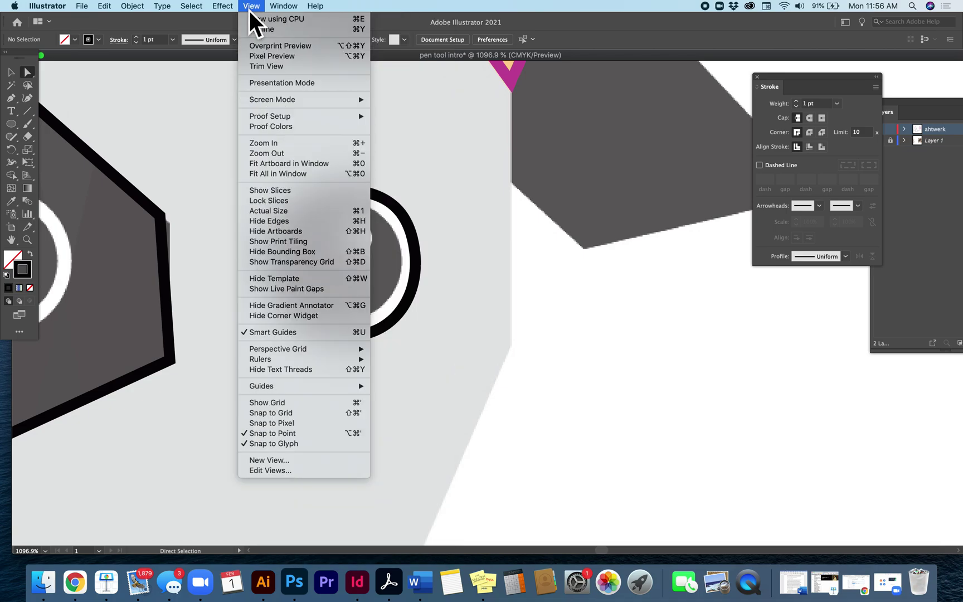
mouse_move(284, 360)
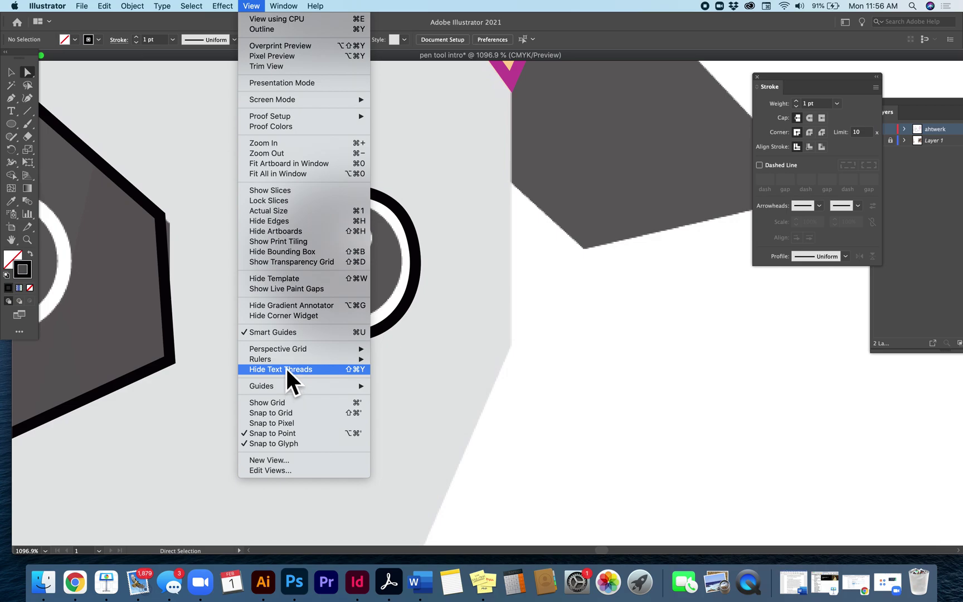
left_click(381, 360)
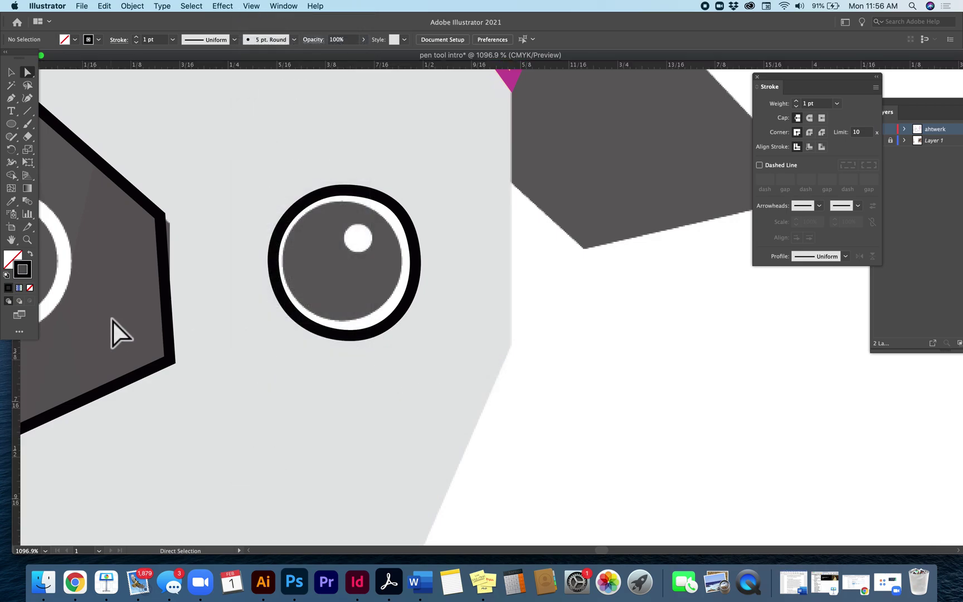
Step: Place two vertical and two horizontal ruler guides along the left, right, upper and lower edges of the cow's right eye
left_click_drag(22, 377, 277, 344)
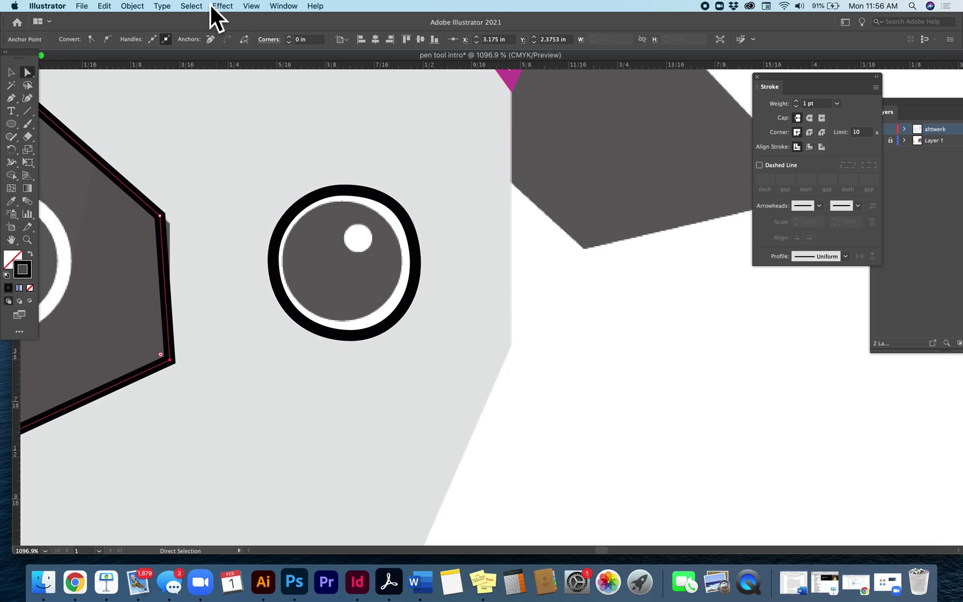
left_click(251, 5)
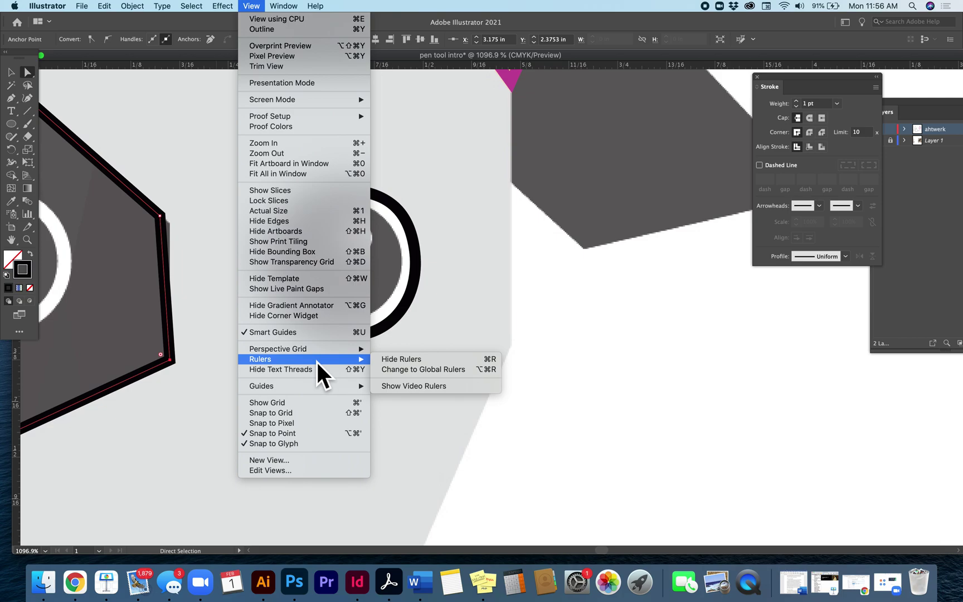
mouse_move(311, 389)
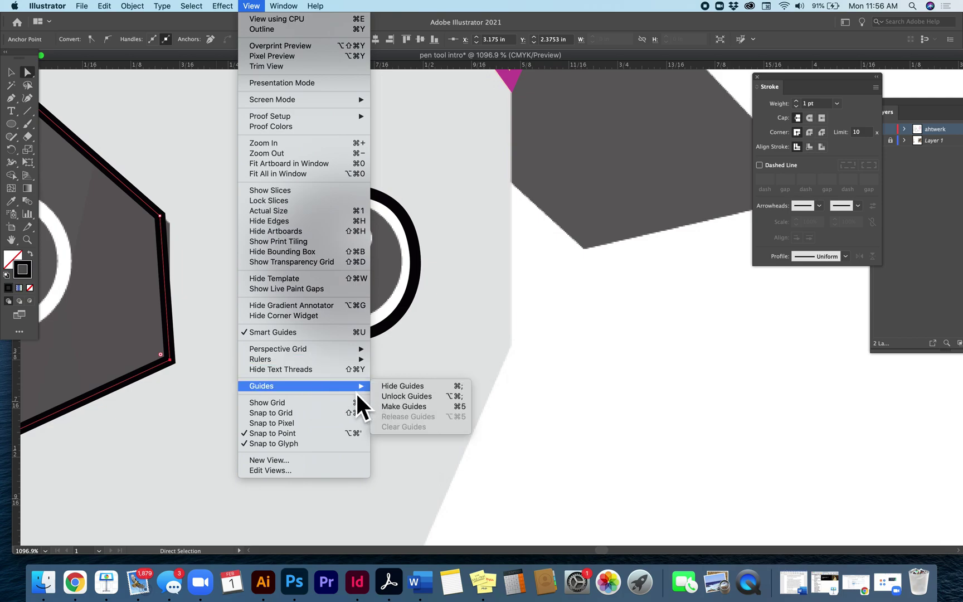
left_click(393, 357)
left_click_drag(16, 454, 273, 402)
left_click_drag(258, 63, 267, 194)
left_click_drag(16, 444, 419, 417)
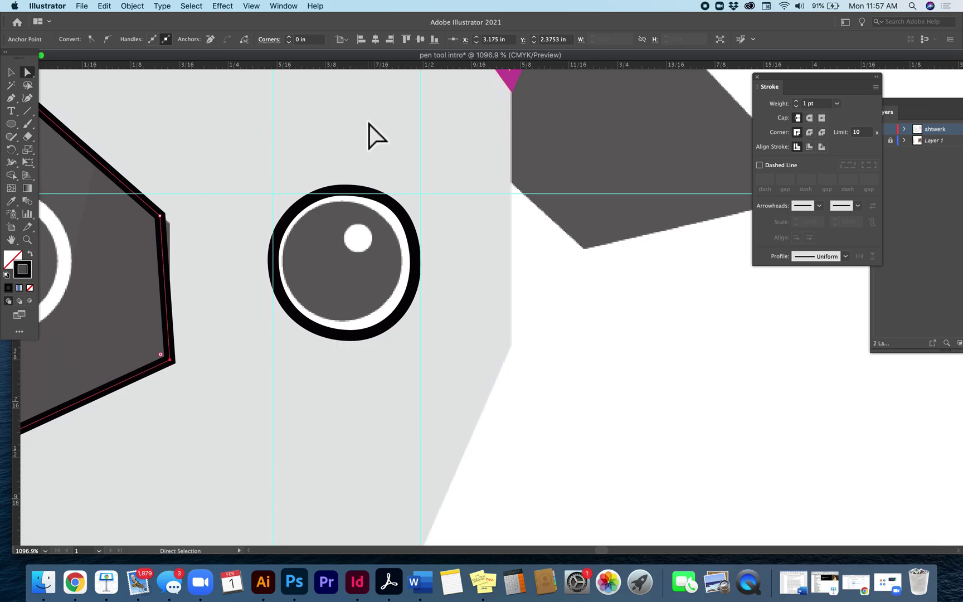
left_click_drag(339, 68, 362, 334)
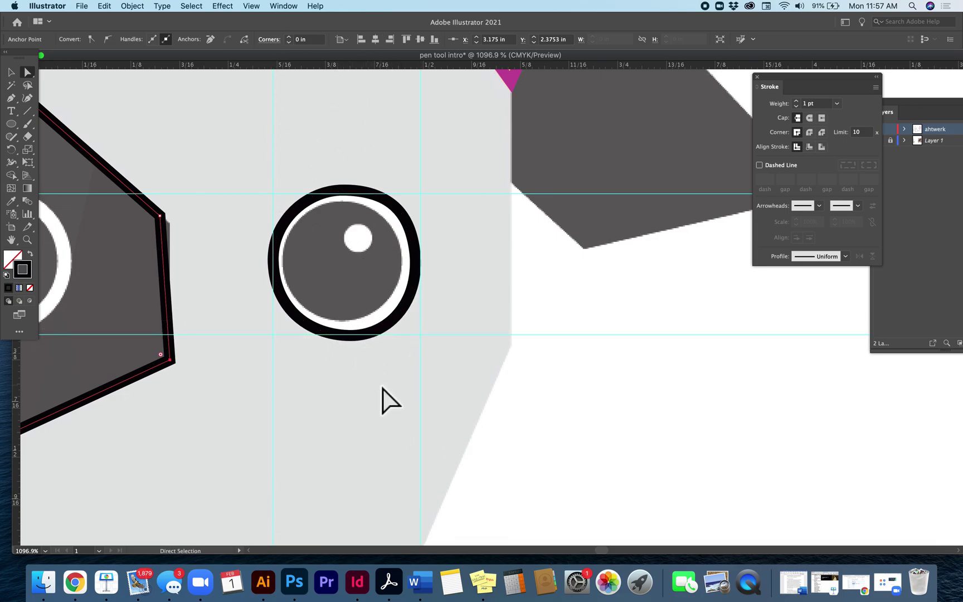
left_click(425, 315)
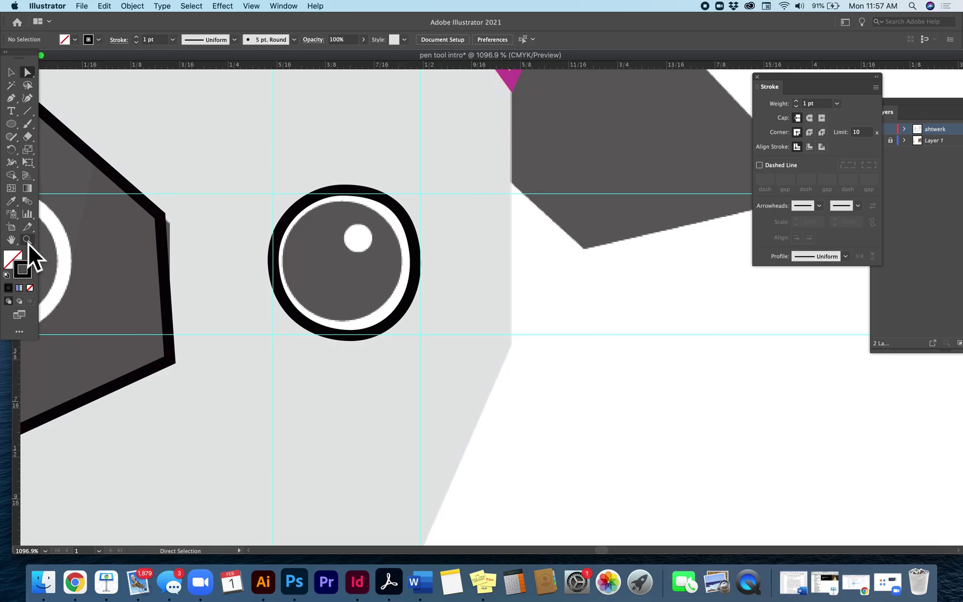
Step: Move the eye outline's top, right and left anchors onto the upper, right and left guides
left_click(367, 288)
left_click(445, 305)
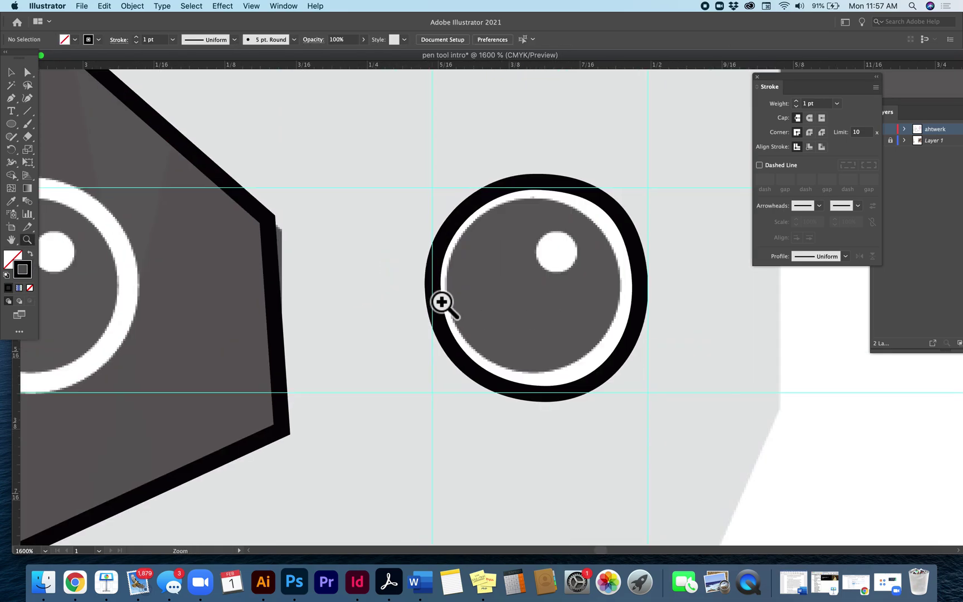
scroll(445, 305, "right", 2)
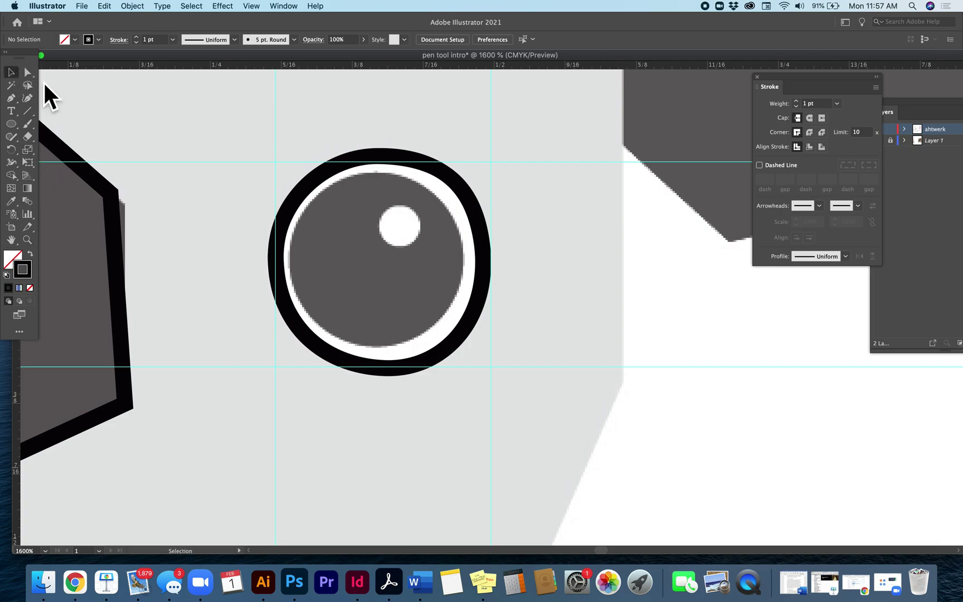
left_click(307, 188)
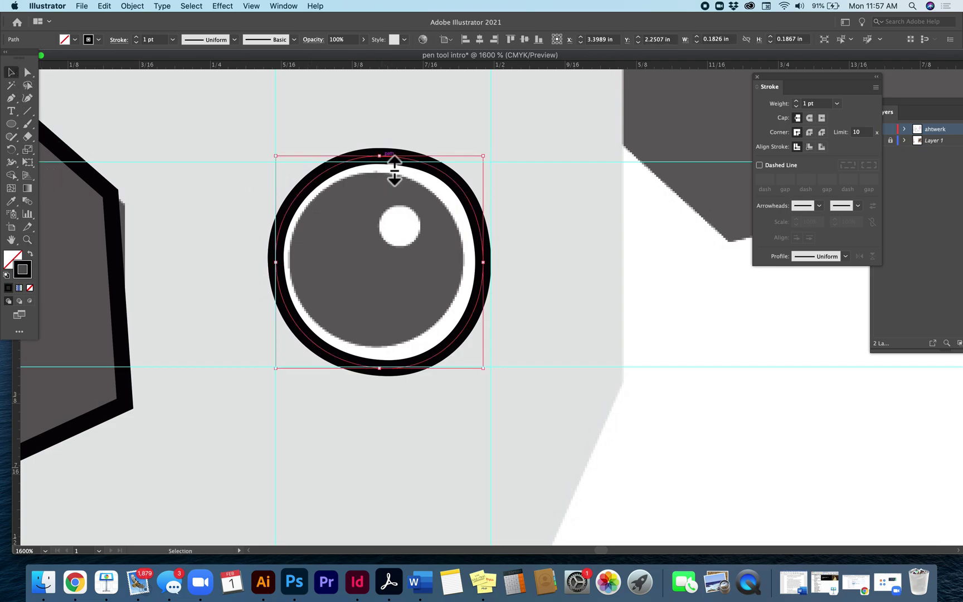
left_click(28, 72)
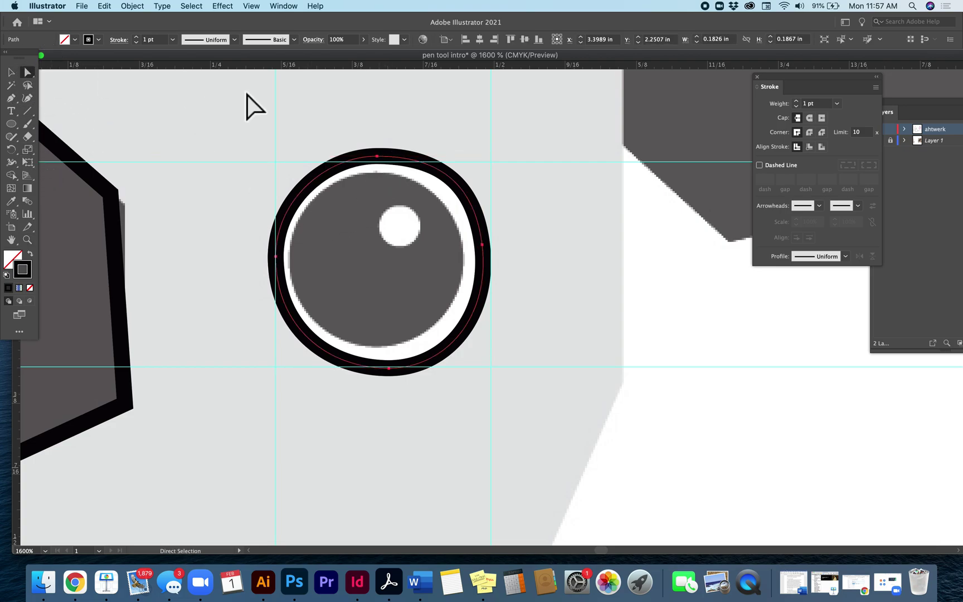
left_click_drag(377, 158, 386, 165)
left_click(384, 157)
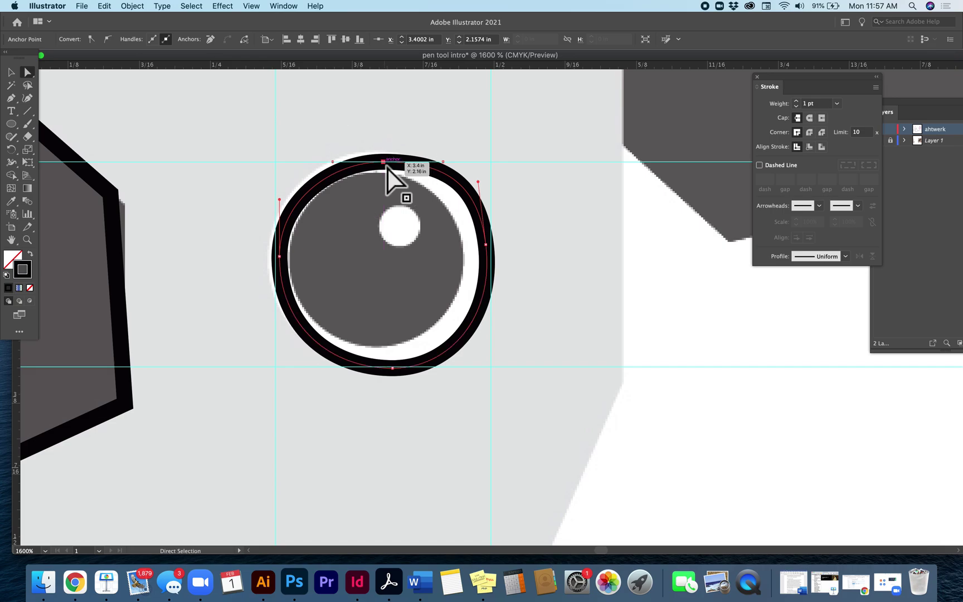
mouse_move(491, 246)
left_mouse_down()
mouse_move(497, 272)
mouse_move(495, 259)
left_mouse_up()
left_click_drag(279, 256, 277, 263)
Step: Shorten the bottom anchor's left handle, straighten the right anchor's lower handle and slightly lengthen the left anchor's lower handle
left_click_drag(393, 369, 393, 369)
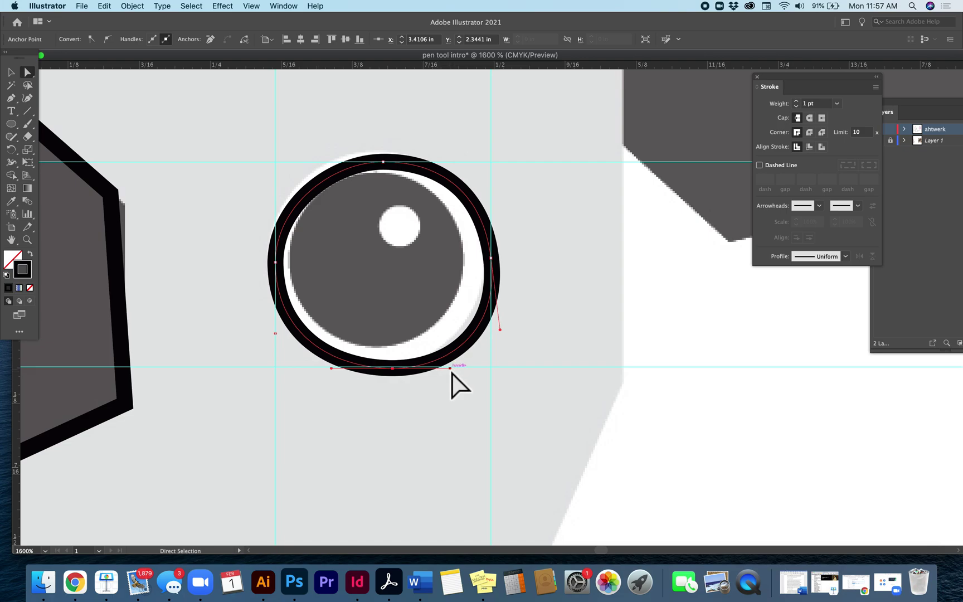
left_click_drag(332, 370, 341, 376)
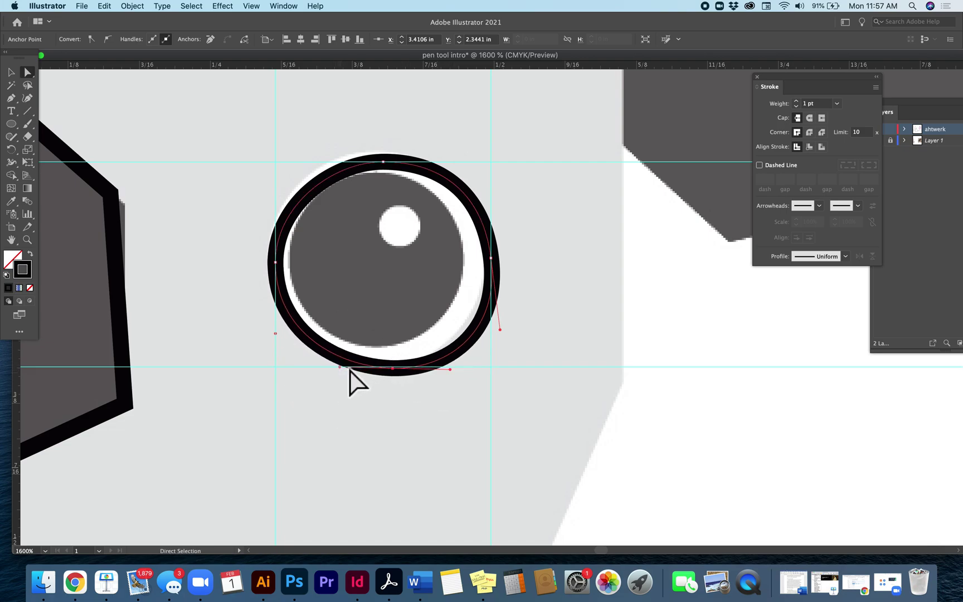
left_click(491, 258)
left_click_drag(501, 330, 492, 327)
left_click(275, 262)
left_click_drag(278, 338, 279, 338)
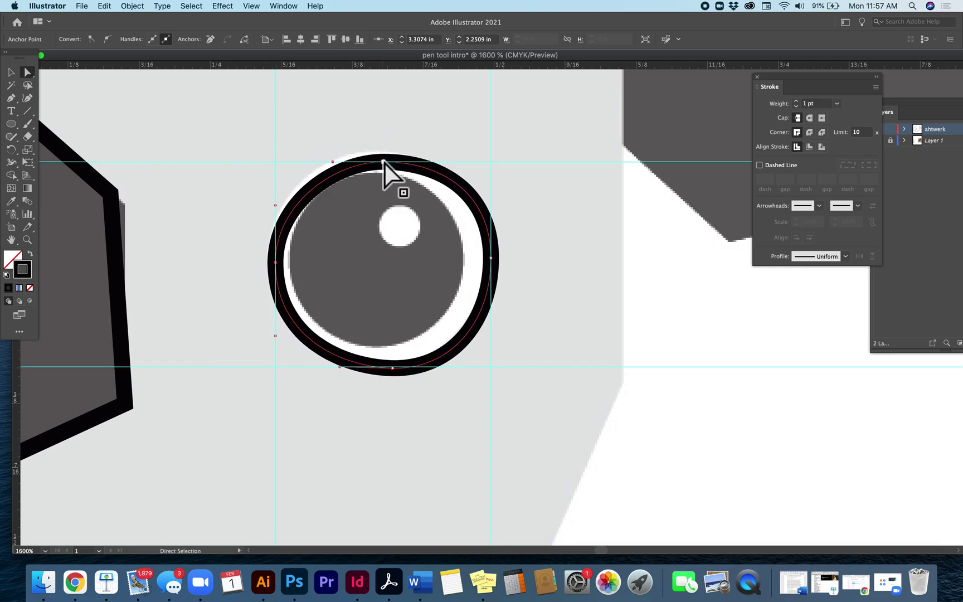
Step: Adjust the right handle of the eye outline's top anchor along the upper guide and deselect the outline
left_click(443, 162)
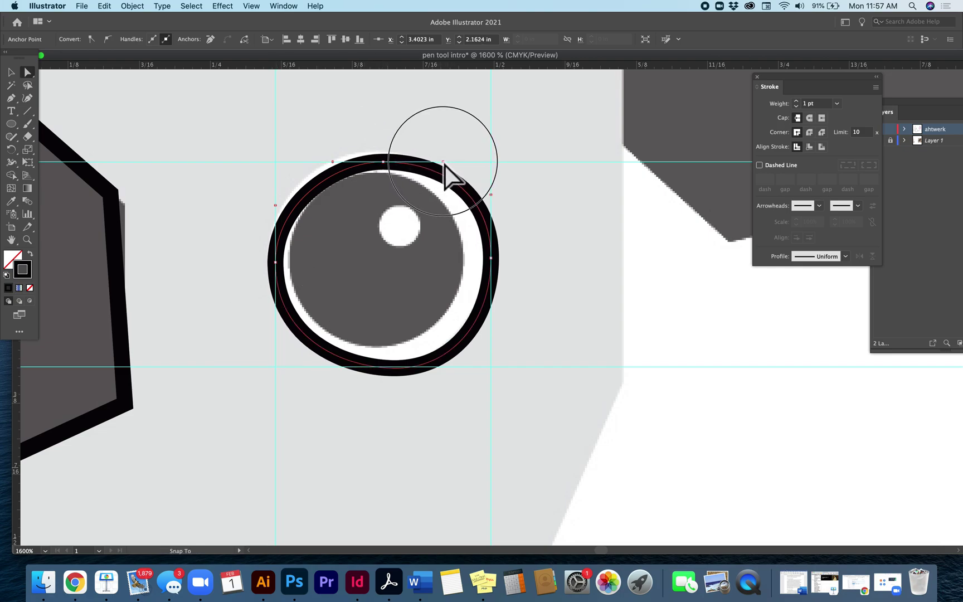
left_click(602, 299)
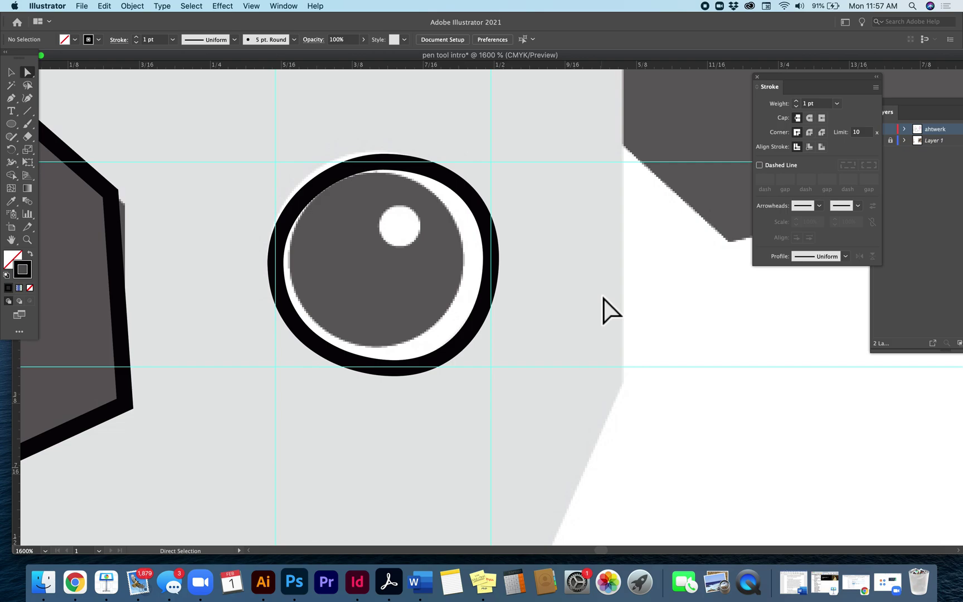
Step: Unlock Layer 1 and move the animal heads together with their traced paths to the artboard's upper-left area
scroll(603, 299, "down", 5)
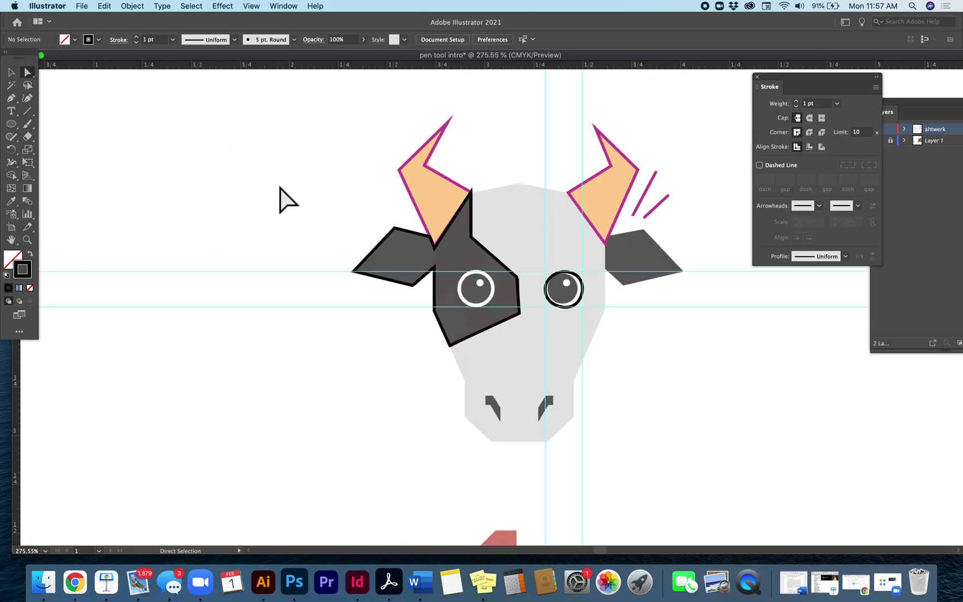
scroll(287, 200, "right", 5)
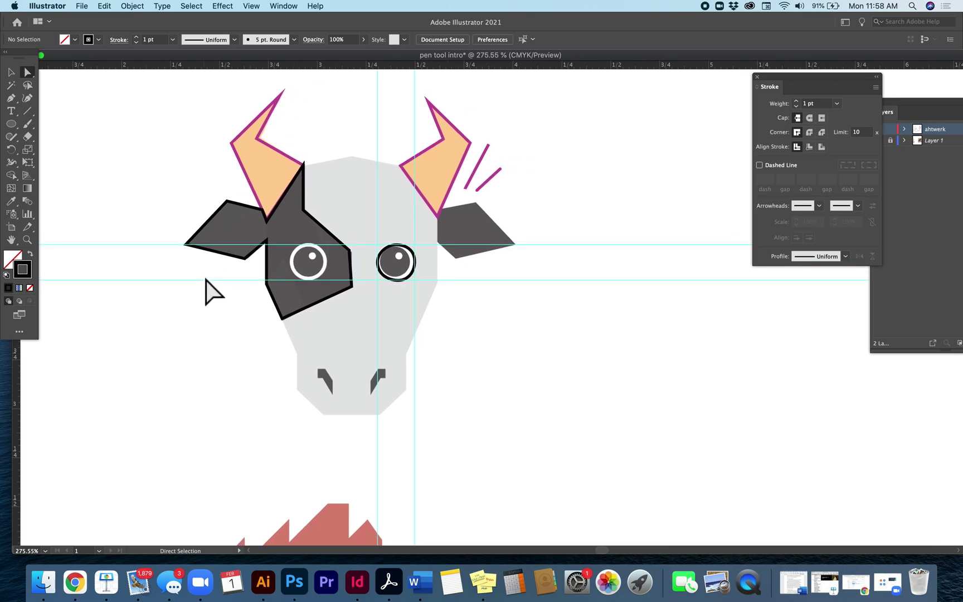
scroll(206, 278, "down", 4)
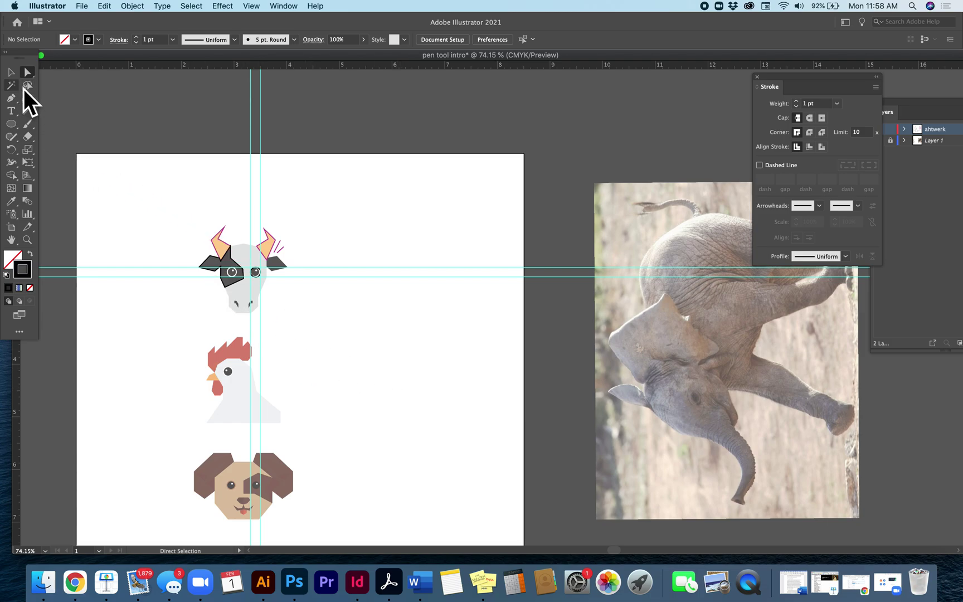
key("super+z")
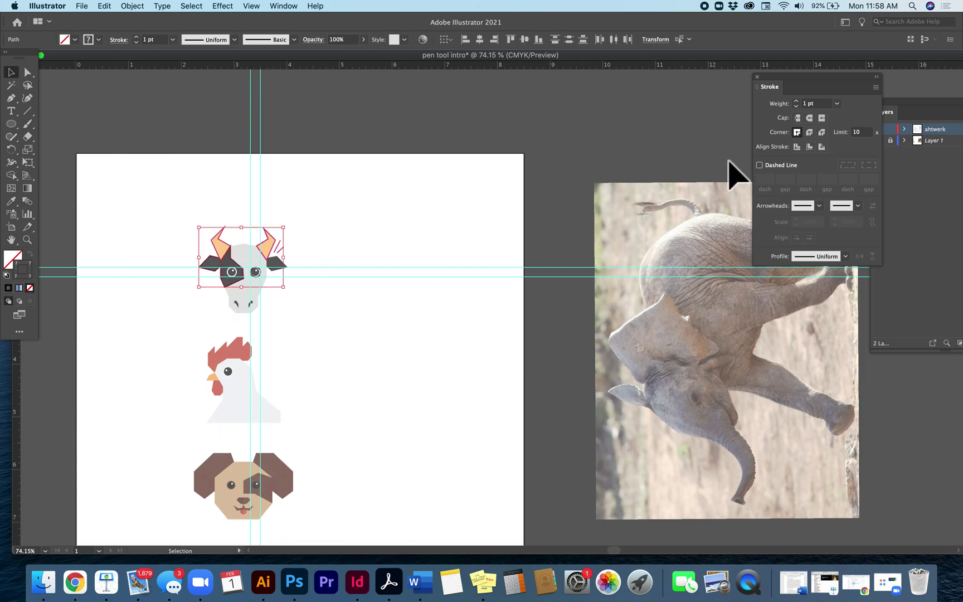
left_click(901, 146)
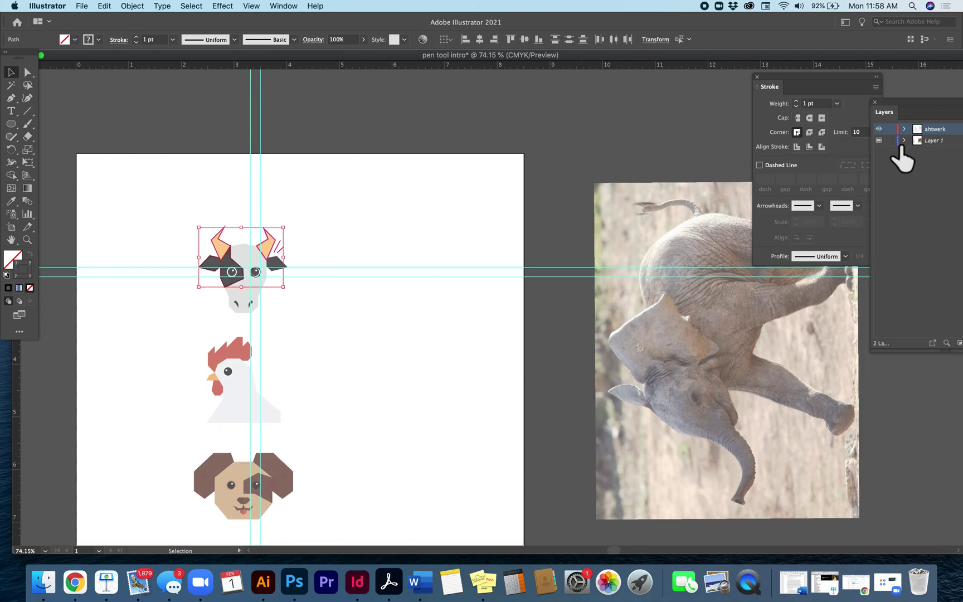
left_click_drag(126, 184, 352, 546)
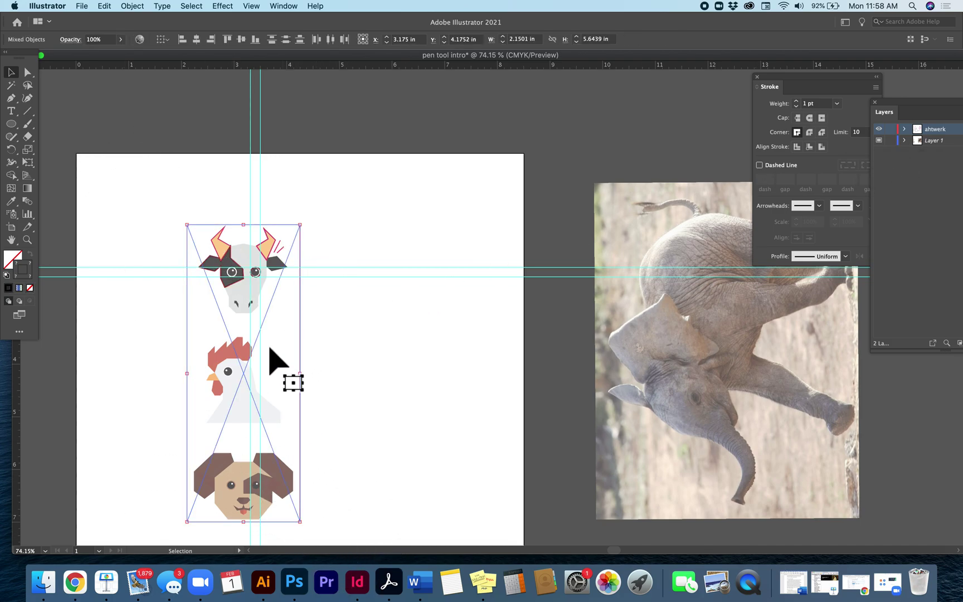
left_click_drag(240, 373, 139, 317)
left_click(358, 371)
left_click_drag(358, 371, 308, 209)
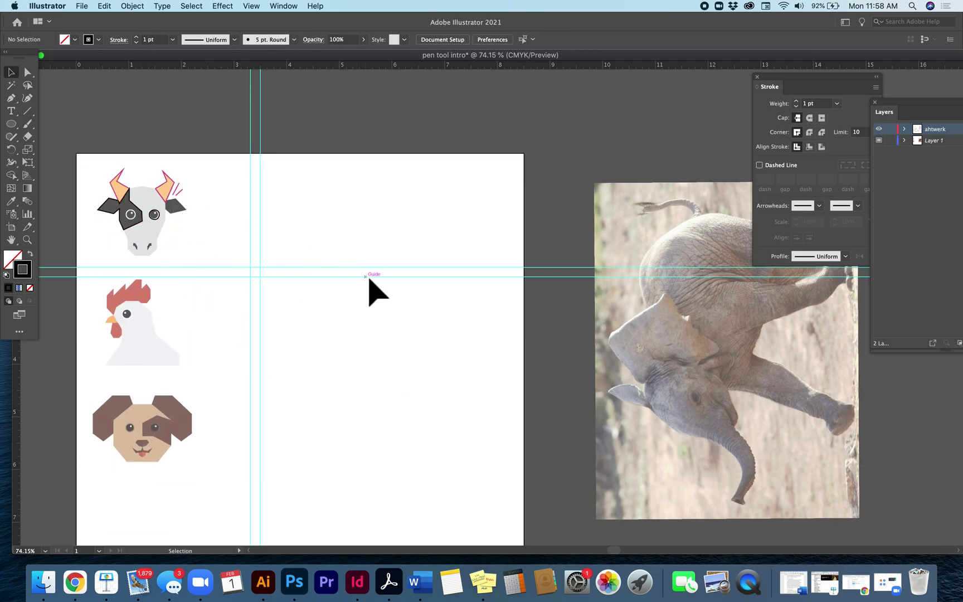
Step: Move the elephant photo onto the artboard beside the animal heads and lock Layer 1
scroll(470, 362, "down", 2)
left_click_drag(652, 353, 305, 368)
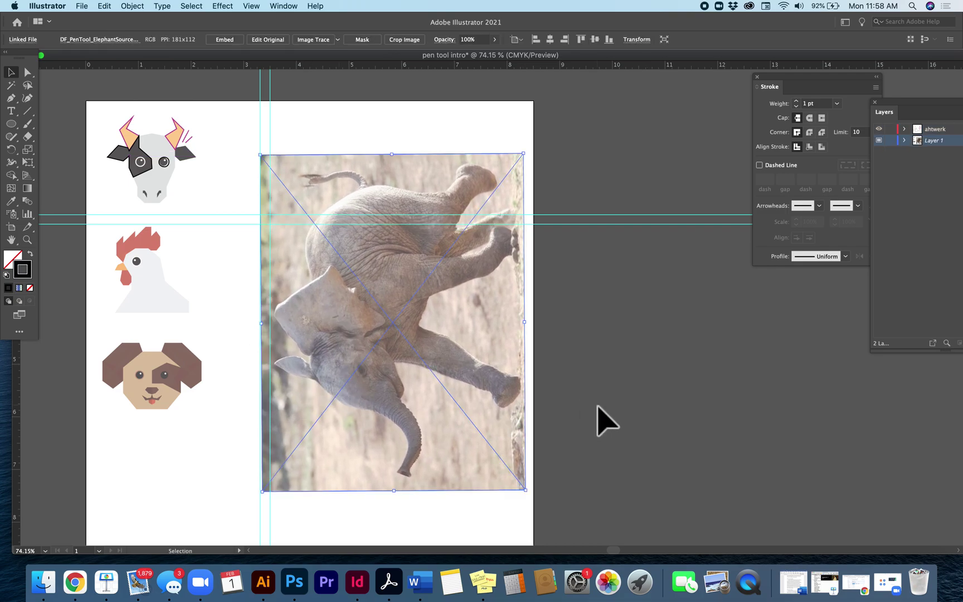
left_click(891, 141)
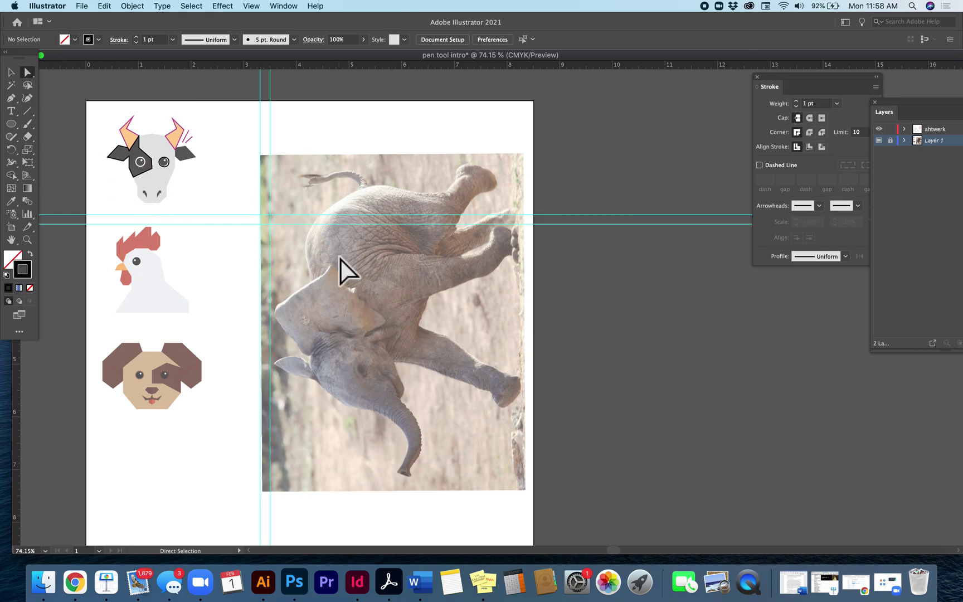
Step: On the ahtwerk layer, trace the elephant's large ear with the Pen tool from its base near the small ear up towards its tip
scroll(223, 323, "right", 1)
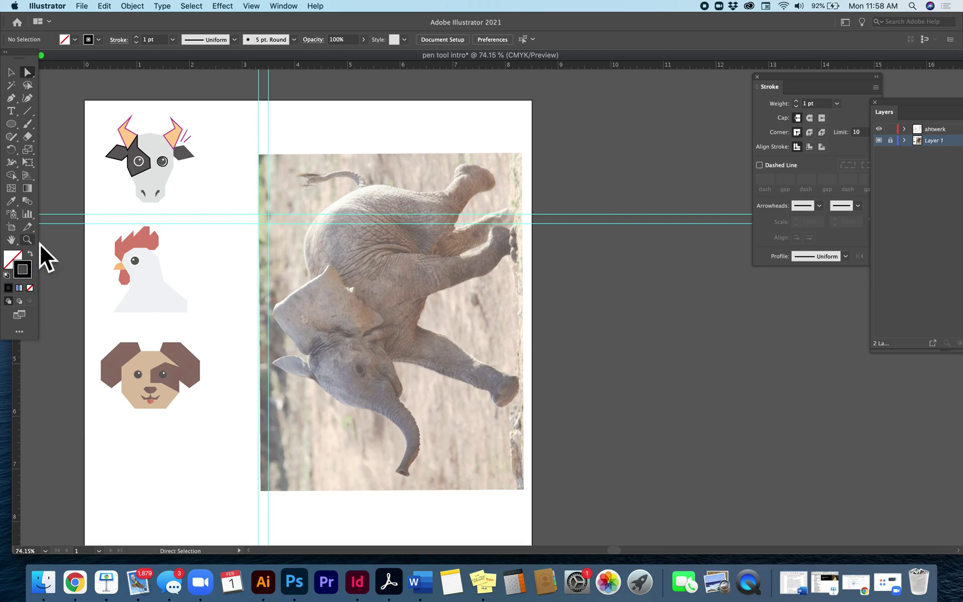
left_click(350, 358)
left_click(463, 337)
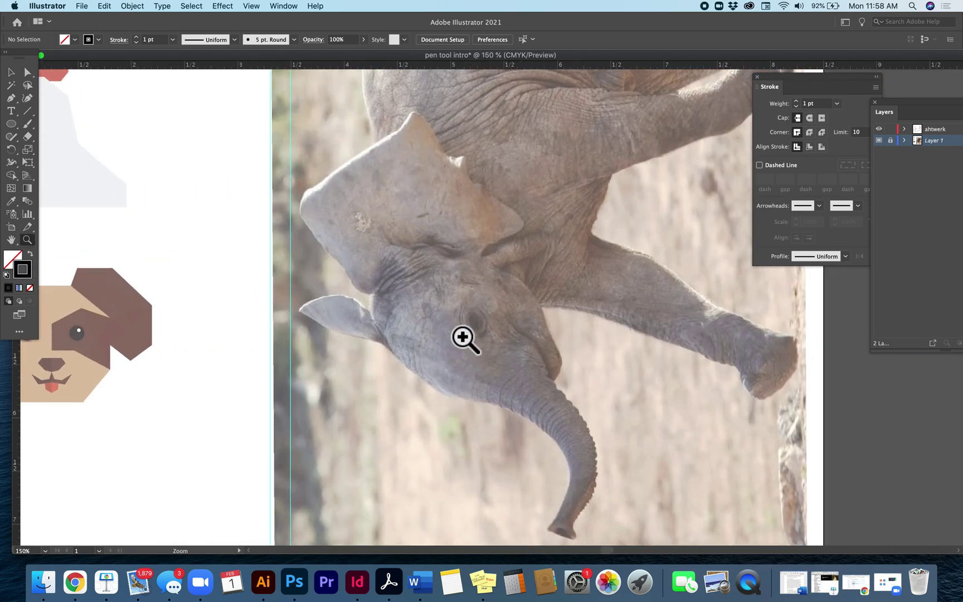
scroll(463, 337, "right", 3)
scroll(463, 337, "up", 1)
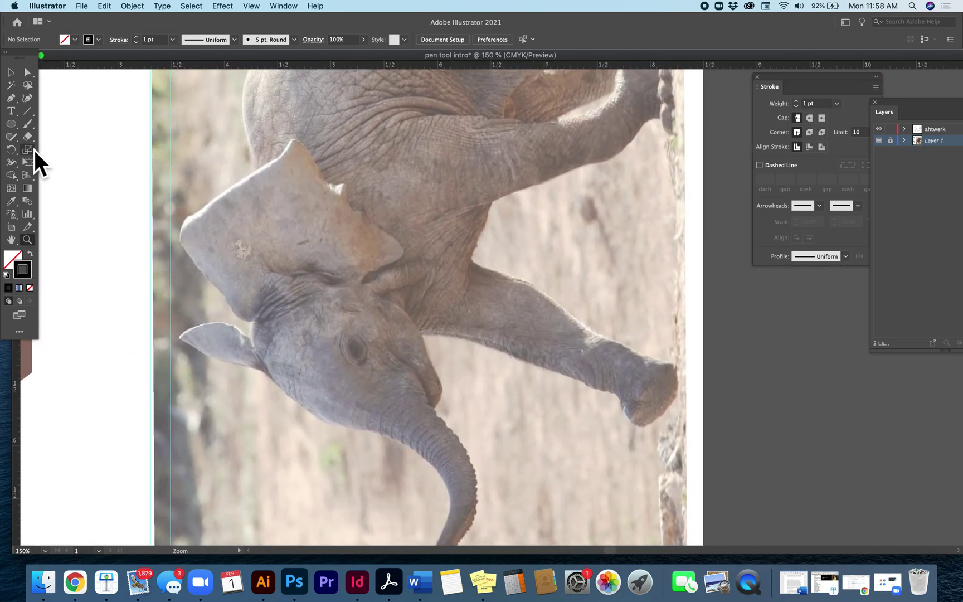
left_click(12, 100)
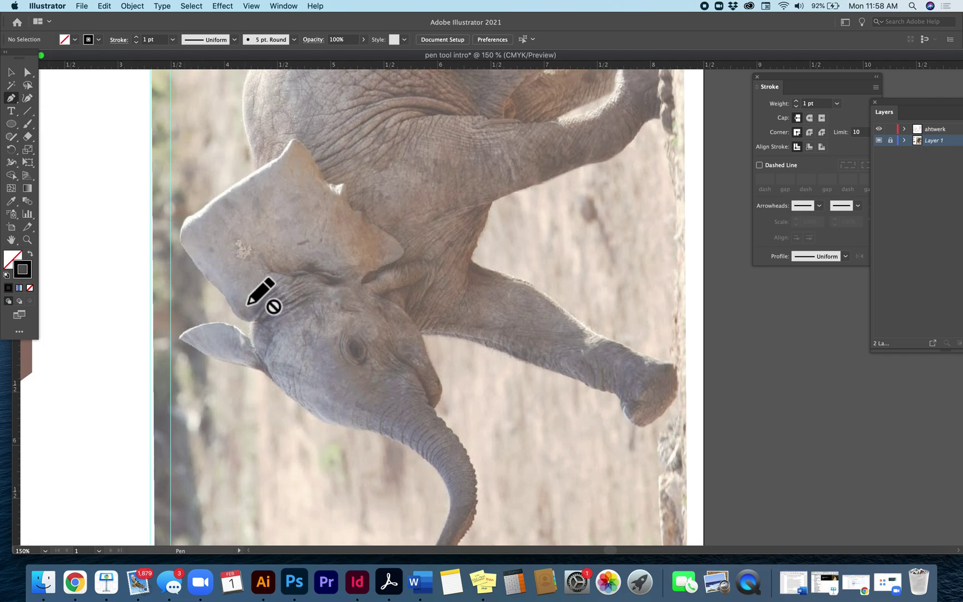
left_click(931, 133)
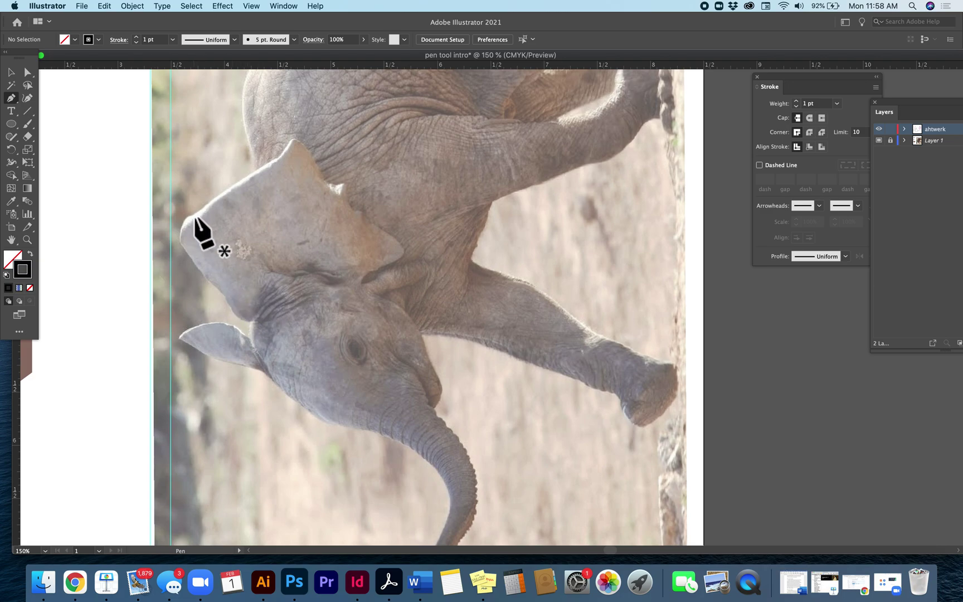
left_click_drag(256, 322, 239, 321)
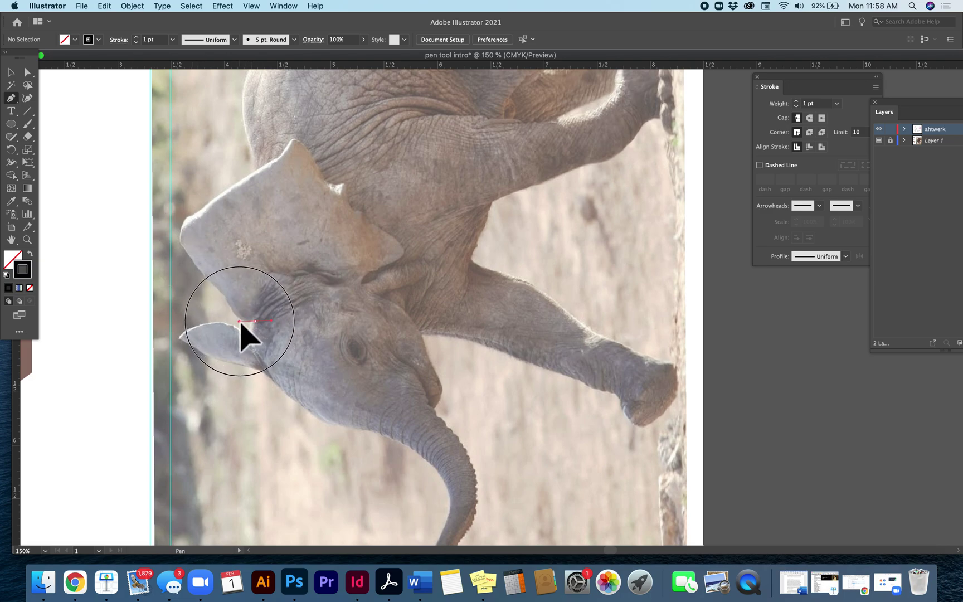
left_click(233, 313)
left_click(236, 312)
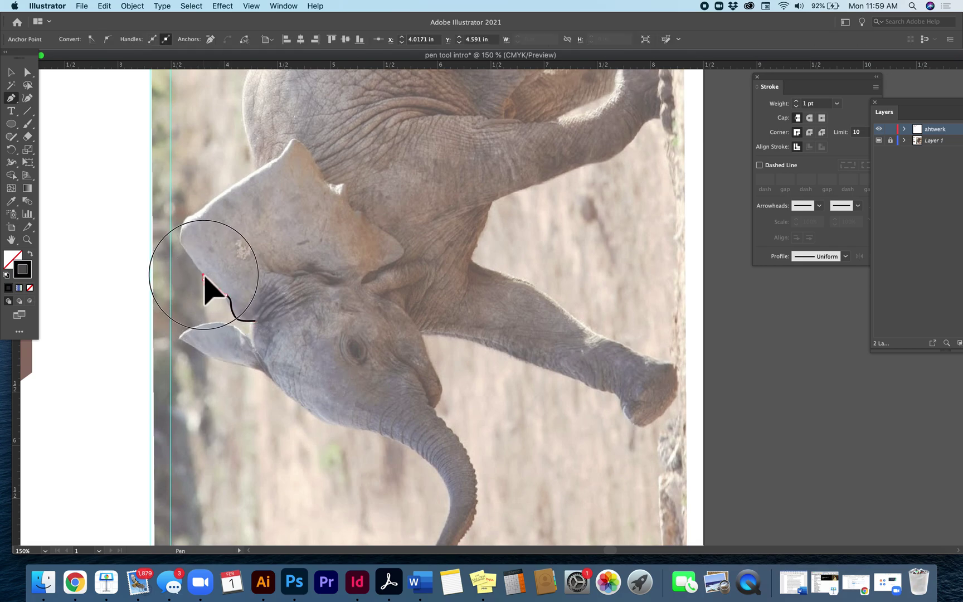
left_click_drag(207, 280, 279, 162)
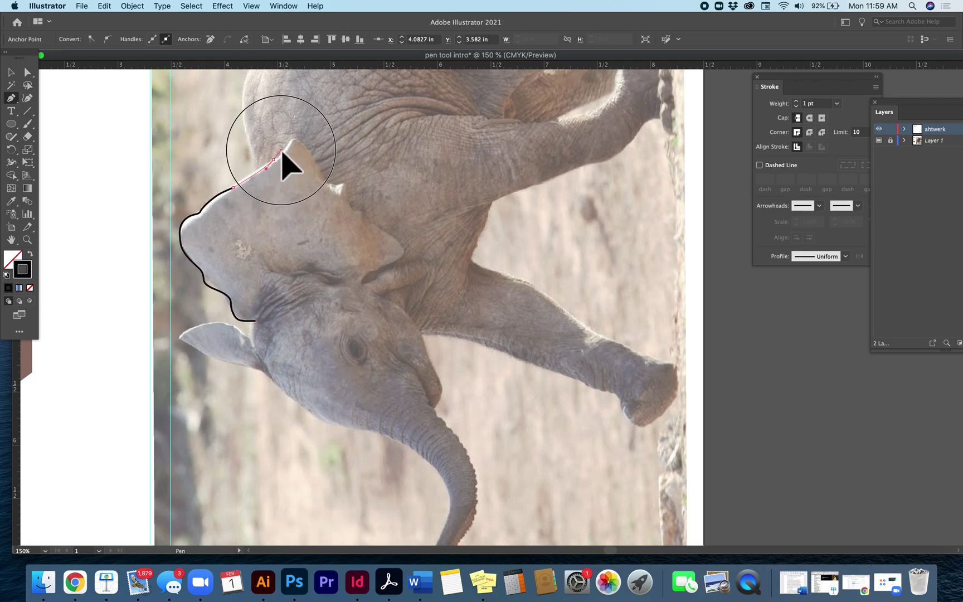
Step: Continue the path around the large ear's tip and far edge, along the cheek and down to the mouth
left_click_drag(300, 134, 352, 205)
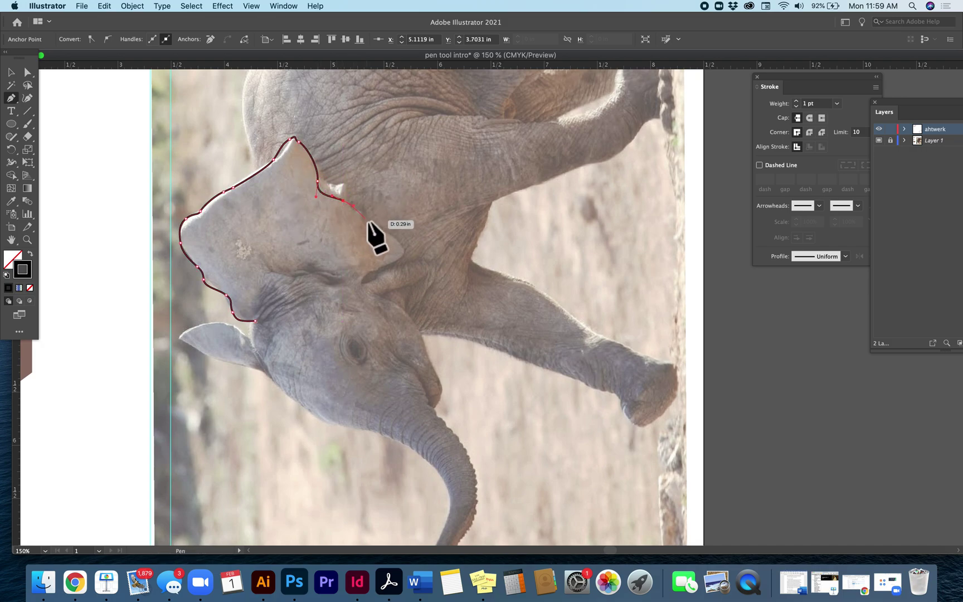
left_click_drag(352, 212, 419, 350)
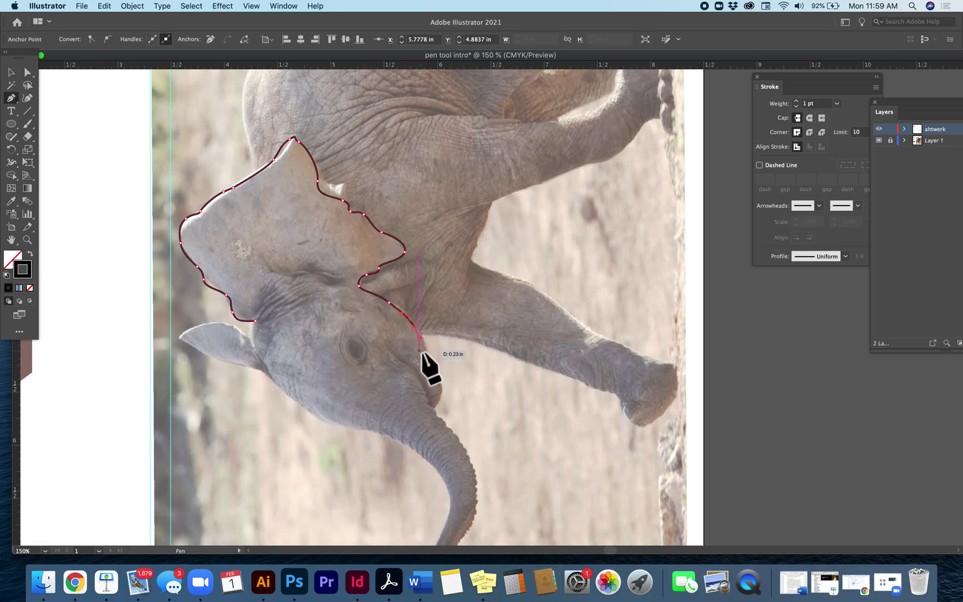
left_click(431, 357)
left_click_drag(442, 390, 472, 467)
left_click_drag(471, 469, 473, 473)
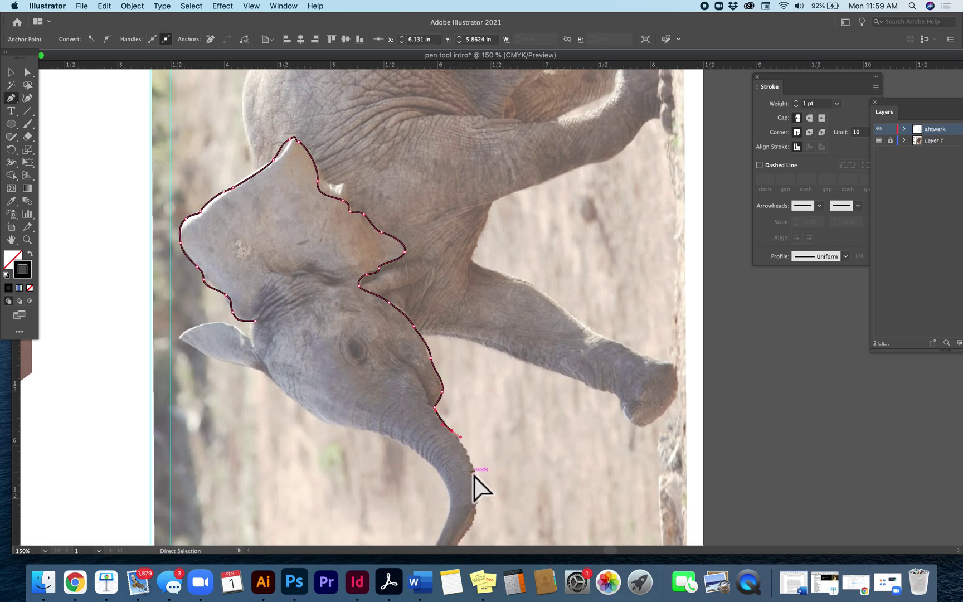
Step: Carry the head outline across the base of the trunk and along the forehead
left_click_drag(475, 473, 327, 426)
left_click(318, 436, "super")
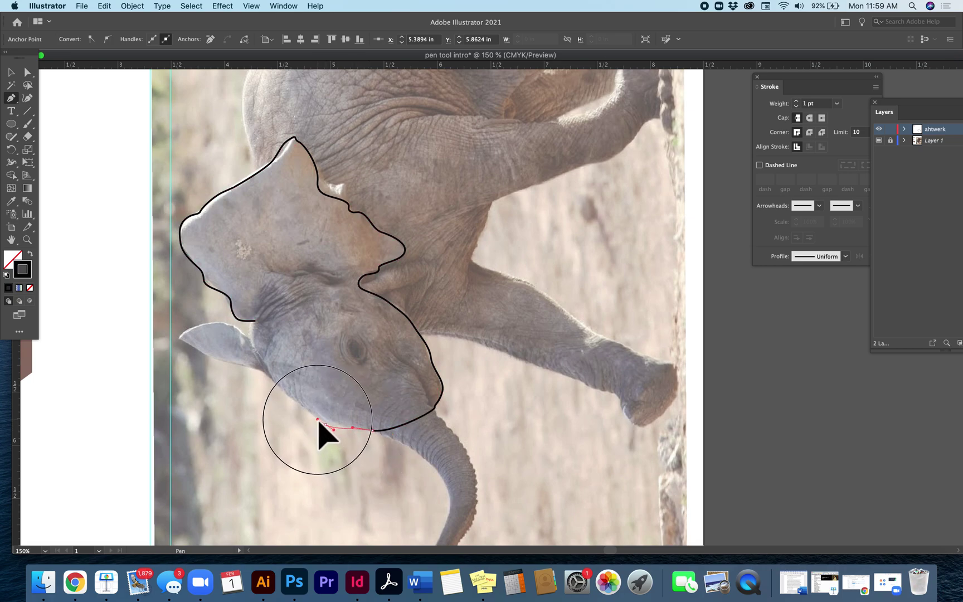
left_click(305, 408)
left_click(286, 408, "super")
left_click(305, 408)
Step: Trace the rest of the forehead and the small ear's lower edge out to its tip
left_click_drag(287, 402, 216, 369)
left_click(258, 387, "super")
left_click(215, 369, "super")
left_click(269, 372)
mouse_move(180, 336)
left_mouse_down()
mouse_move(190, 350)
mouse_move(182, 338)
left_mouse_up()
left_click(181, 337, "super")
left_click(181, 337)
Step: Trace the small ear's upper edge back to the head and close the outline at its starting anchor
left_click_drag(255, 321, 250, 390)
left_click(230, 337, "super")
left_click(247, 344, "super")
left_click(254, 361, "super")
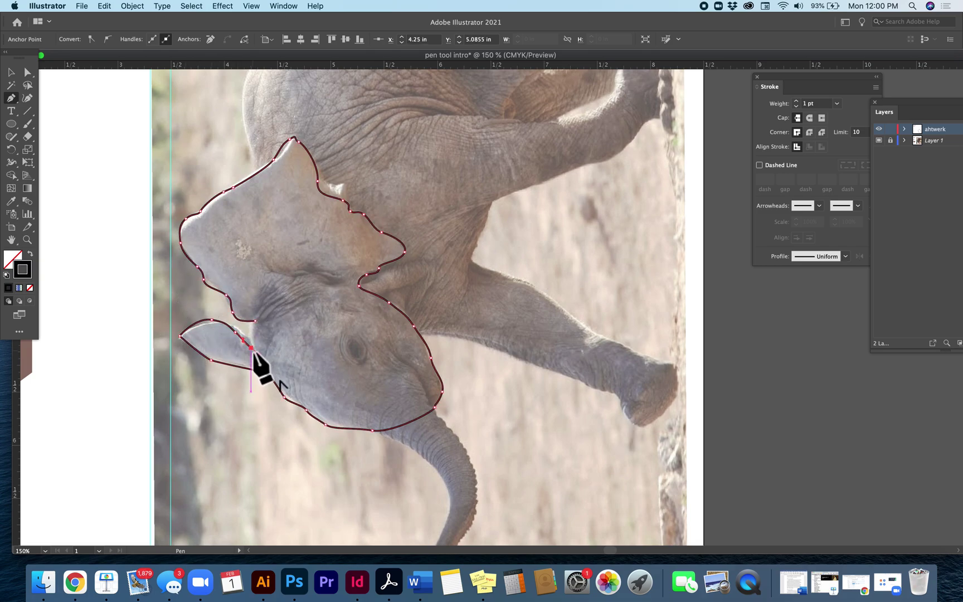
left_click_drag(252, 350, 254, 323)
left_click(255, 321, "super")
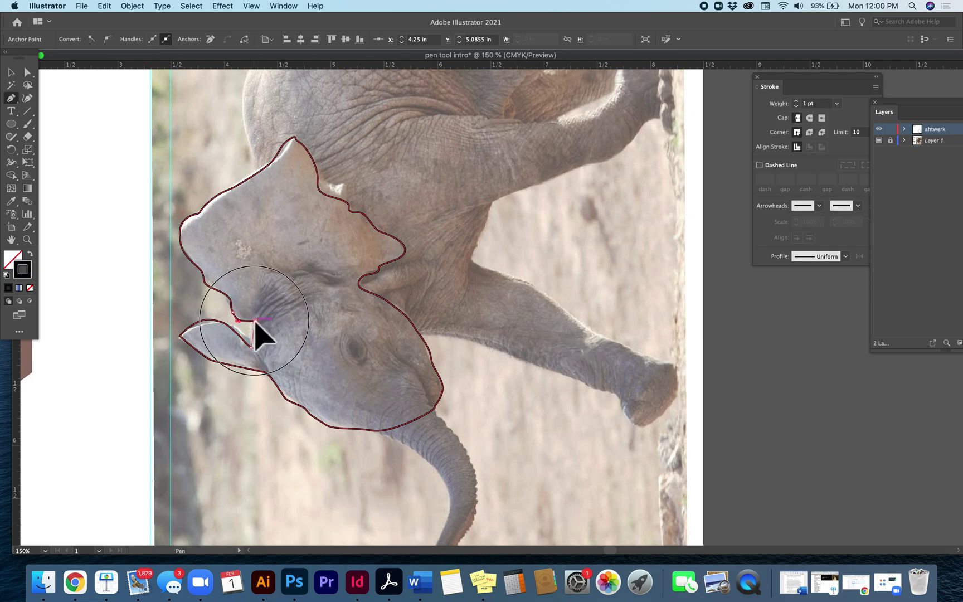
Step: Start a separate trunk path inside the face below the eye and trace the trunk's outer edge down towards its tip
scroll(255, 322, "down", 2)
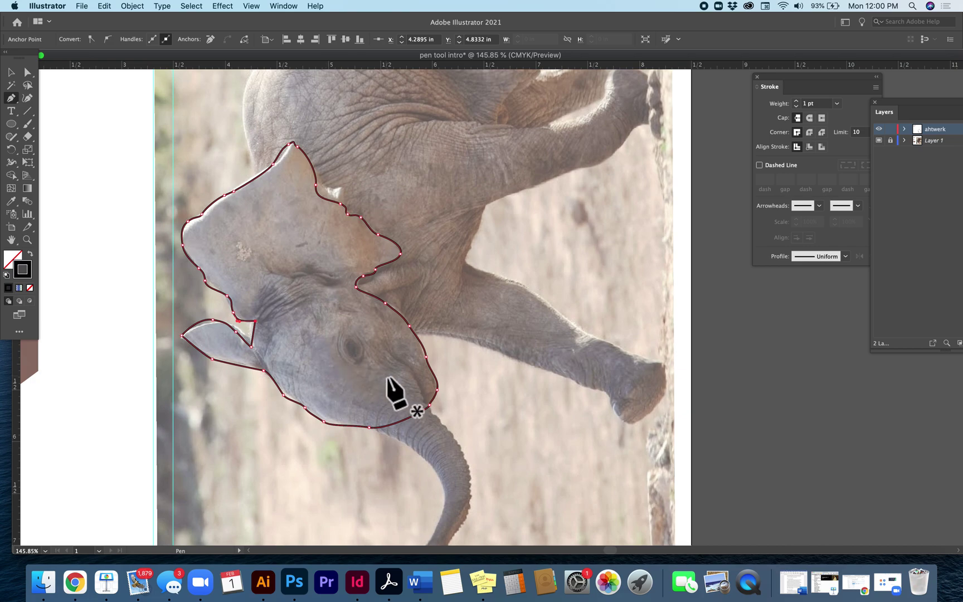
scroll(394, 391, "down", 3)
scroll(390, 380, "down", 1)
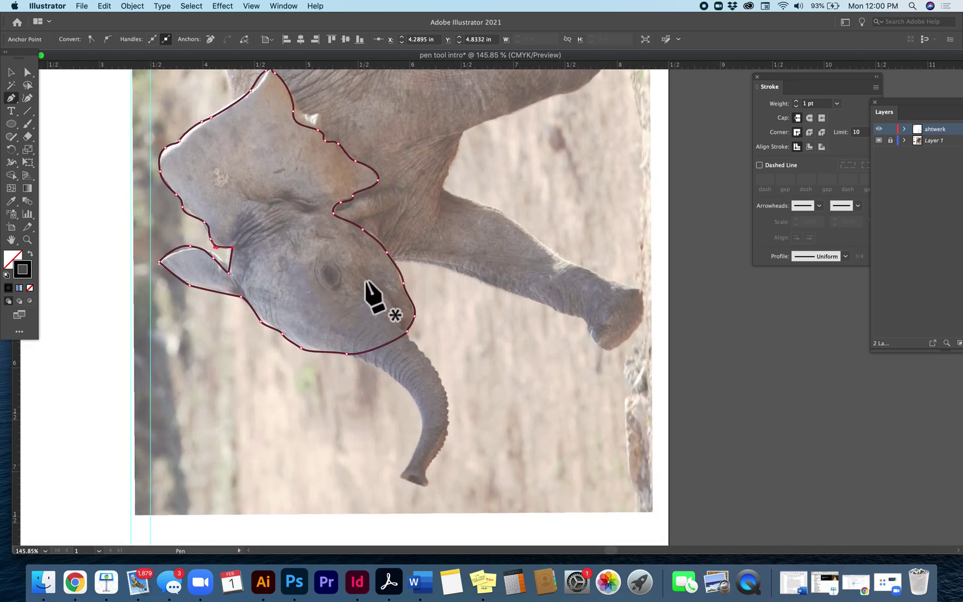
left_click_drag(363, 277, 390, 296)
left_click_drag(407, 339, 441, 381)
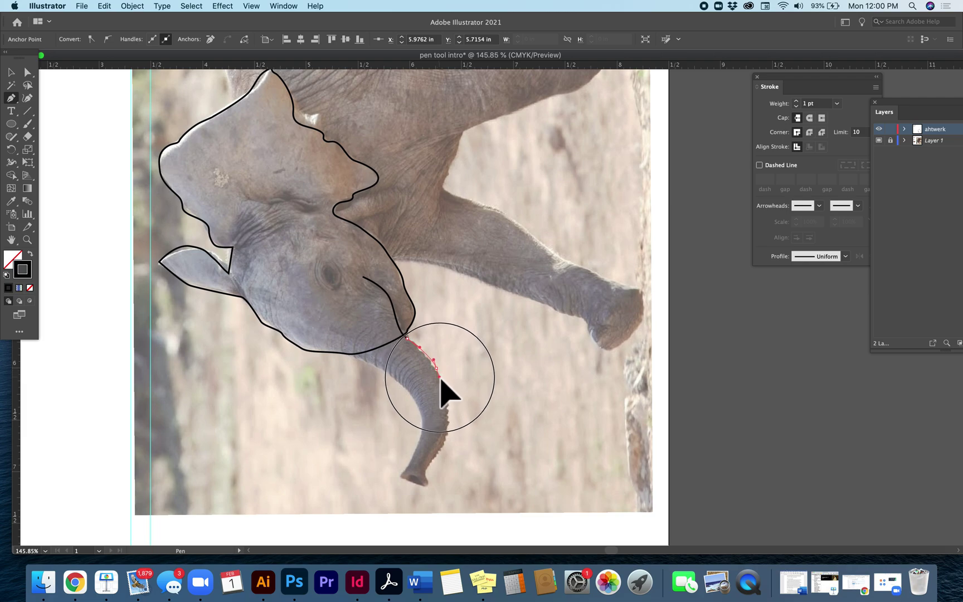
left_click_drag(448, 438, 444, 452)
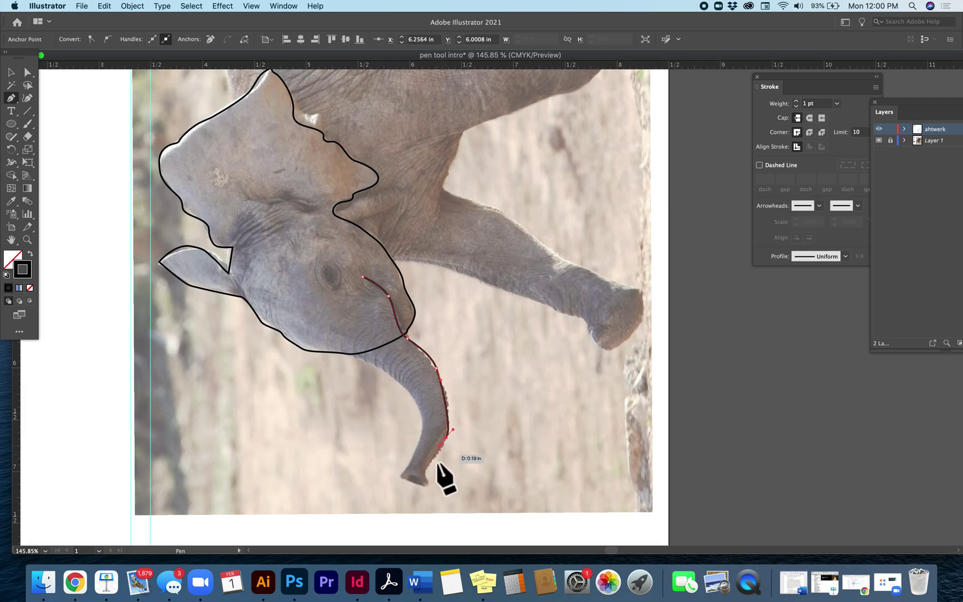
left_click(424, 473)
Step: Trace around the trunk's tip and along its inner edge back up to the forehead outline
left_click(428, 487)
left_click(400, 477)
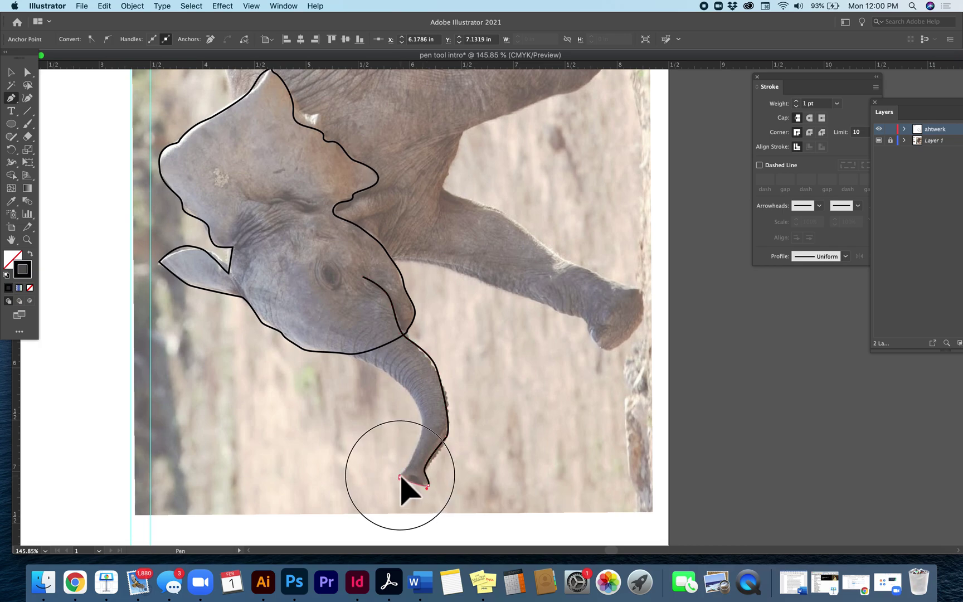
left_click(405, 469)
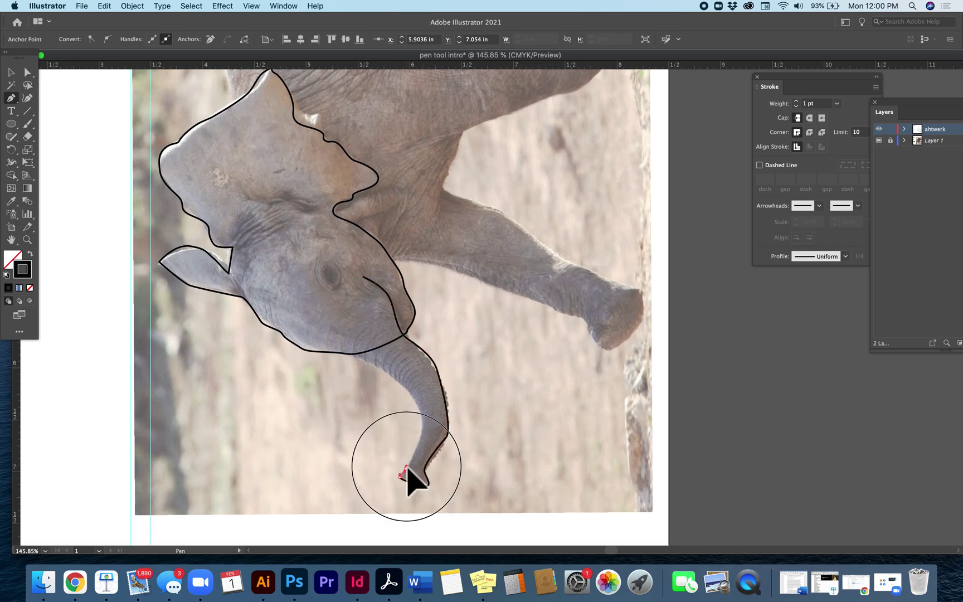
left_click(421, 430)
left_click(419, 406)
left_click(407, 386)
left_click(372, 362)
left_click(334, 350)
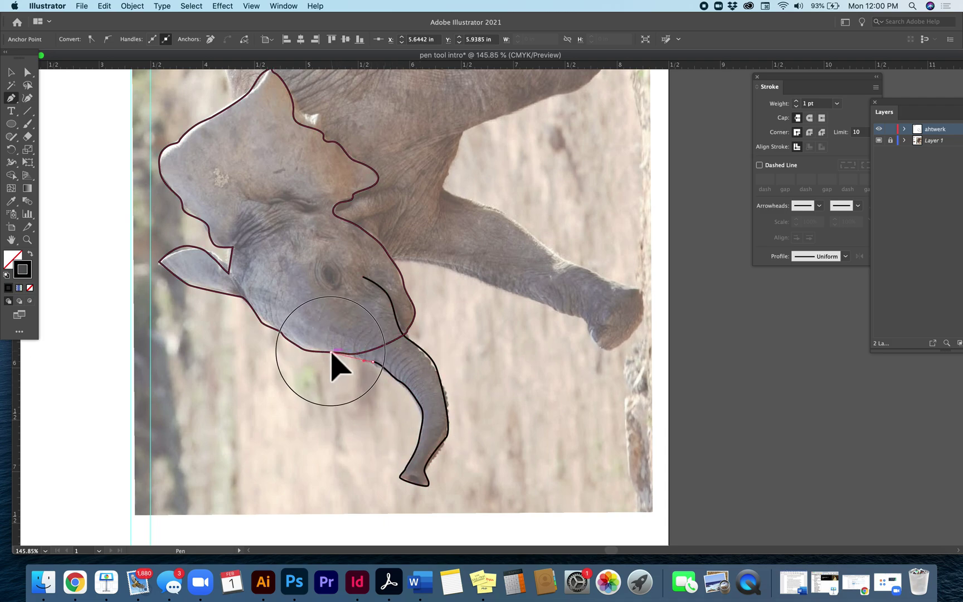
Step: Close the trunk path with a curve inside the face back to its first anchor and make its fill active
left_click_drag(314, 337, 317, 318)
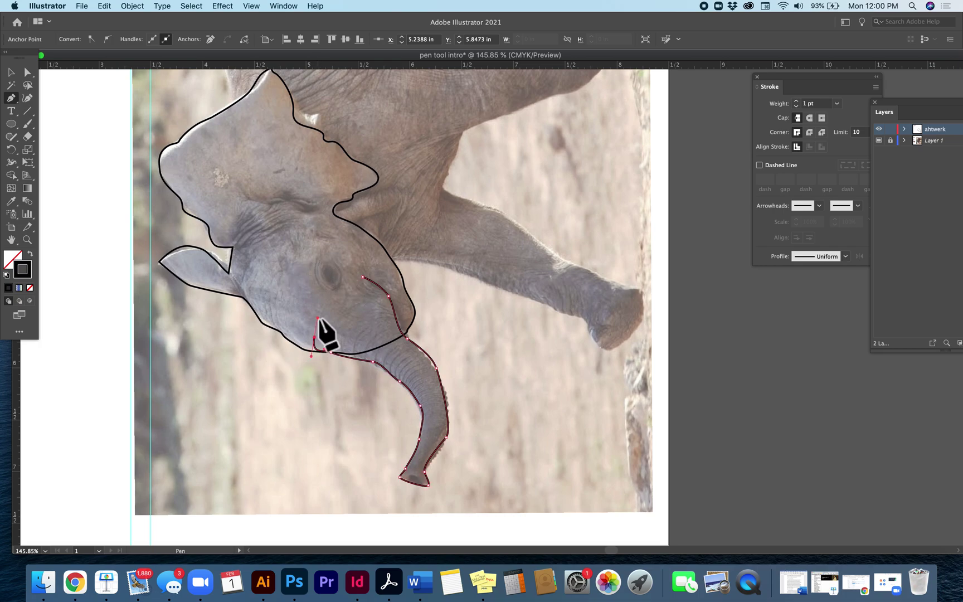
left_click_drag(362, 277, 359, 280)
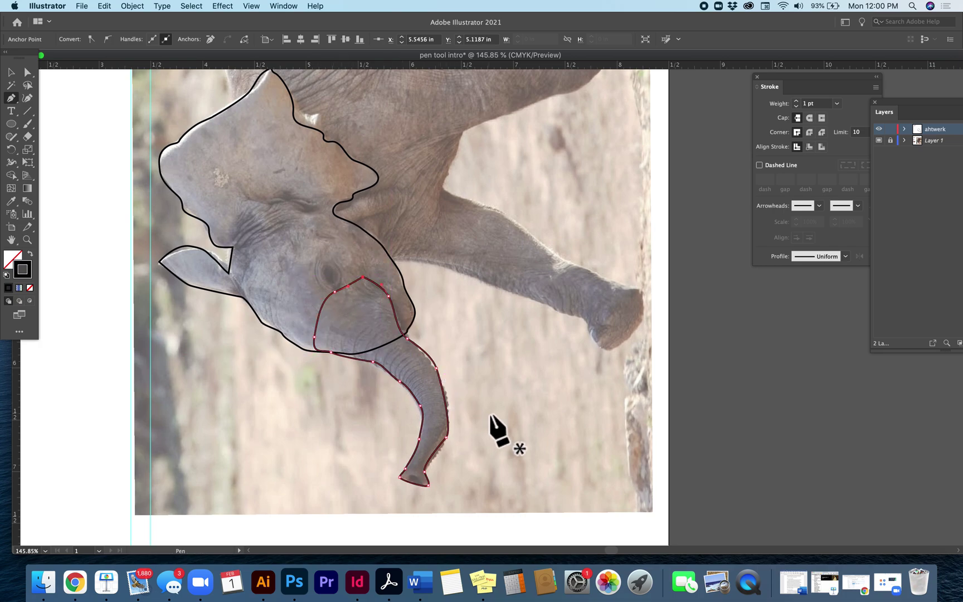
left_click(17, 256)
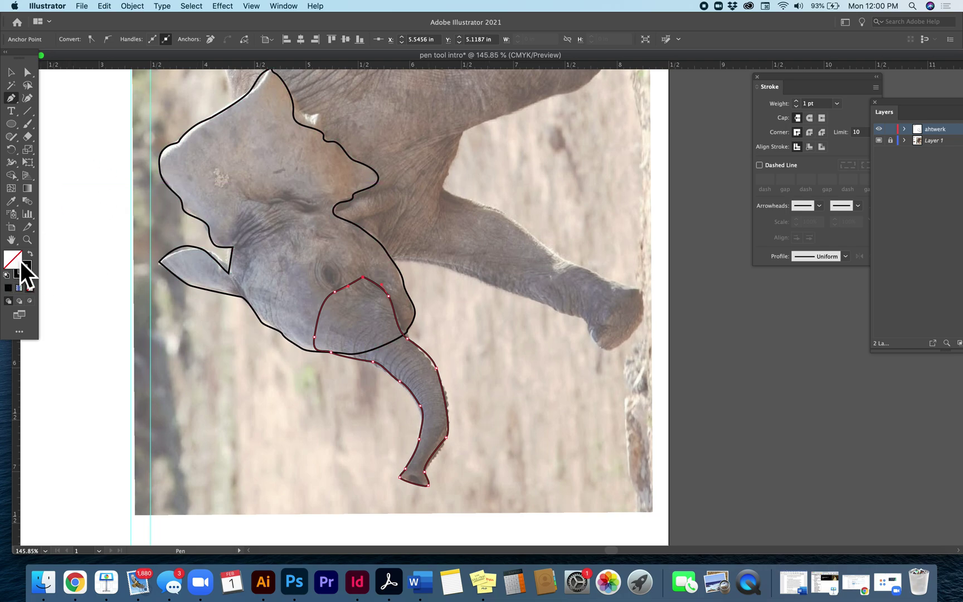
Step: Fill the closed trunk shape with a solid magenta-purple and deselect it
double_click(26, 263)
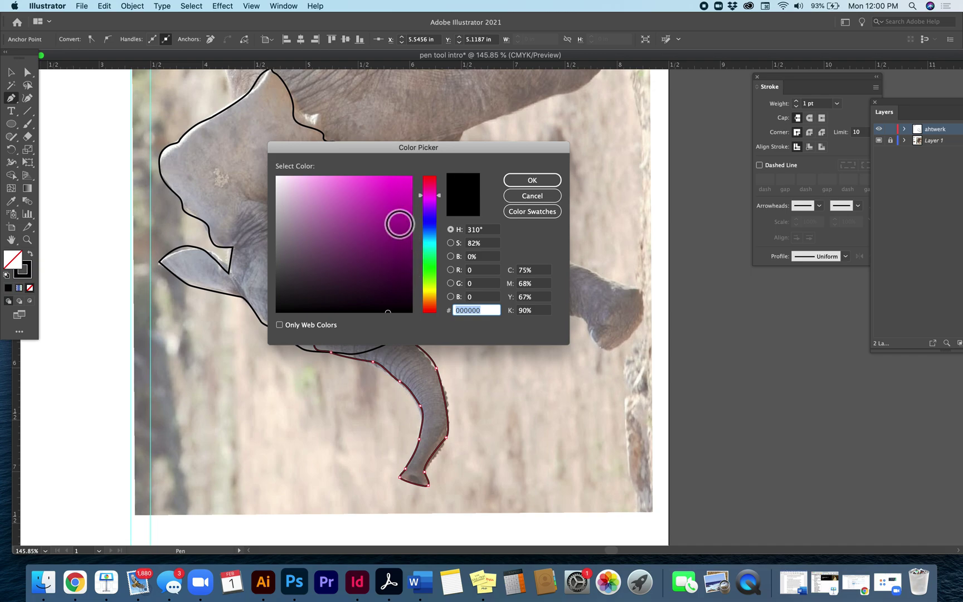
left_click(386, 206)
left_click(530, 180)
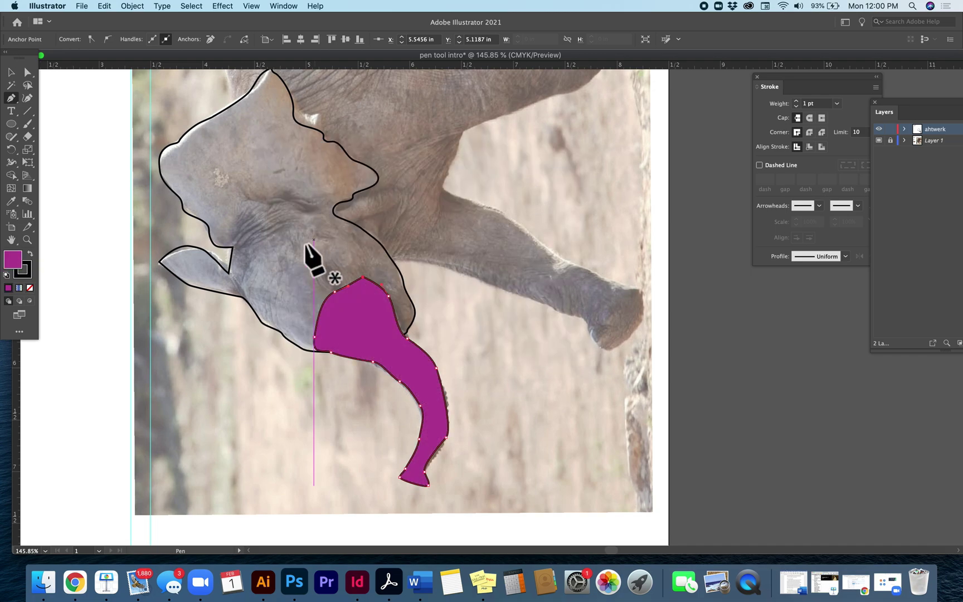
left_click(14, 74)
left_click(275, 238)
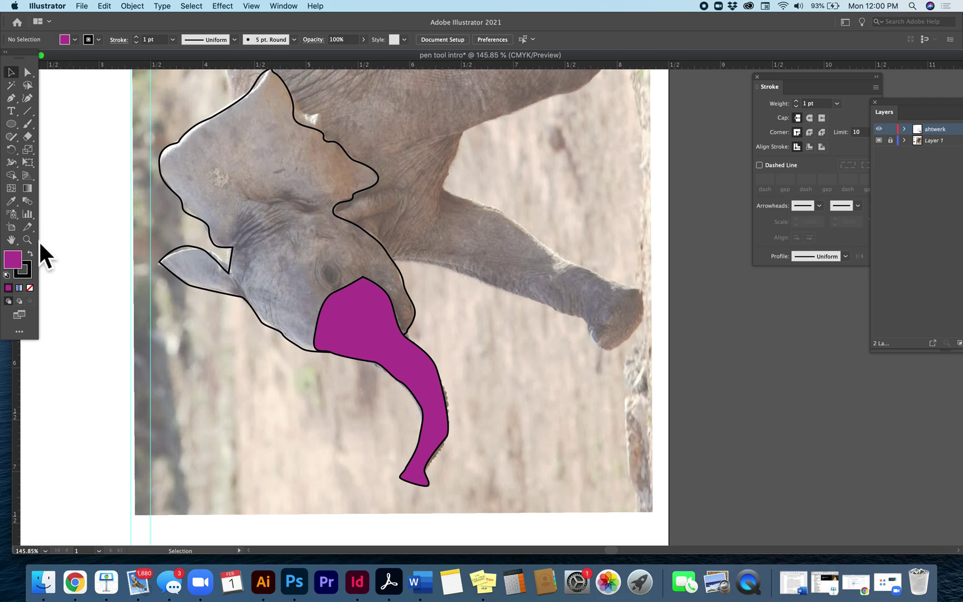
Step: Set the fill colour to a lighter magenta, E24BD4, with no shape selected
double_click(16, 265)
left_click_drag(395, 214, 379, 200)
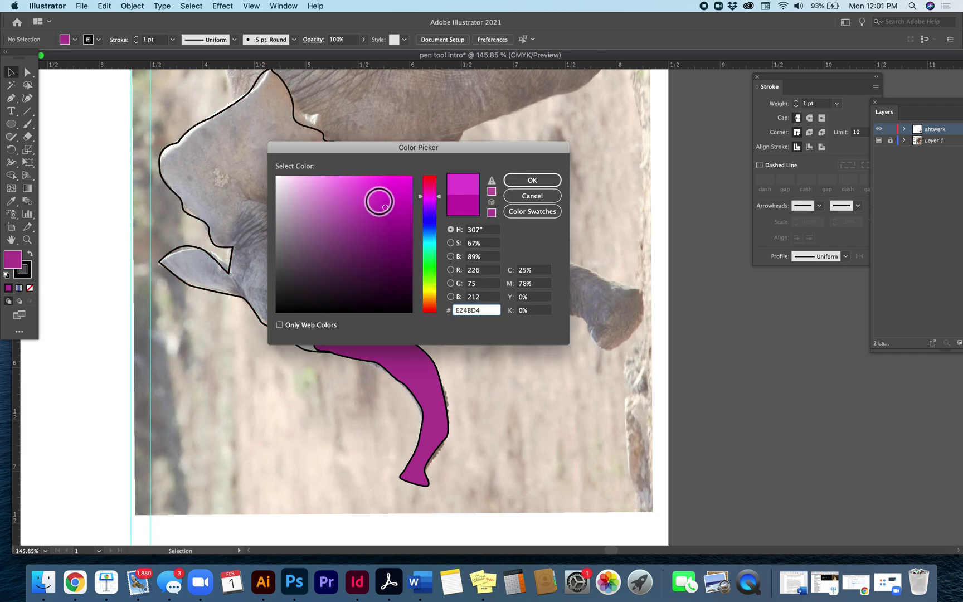
left_click(523, 180)
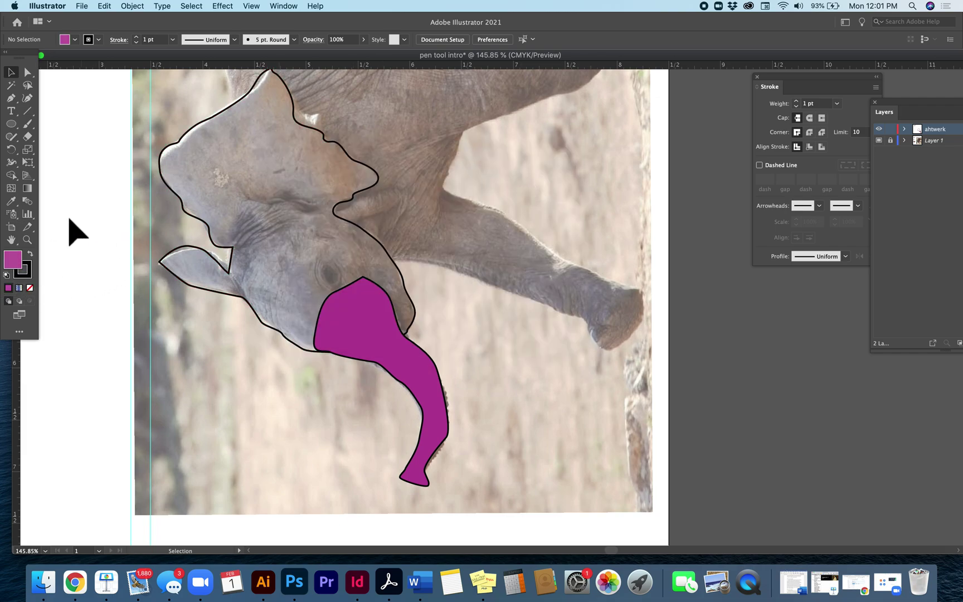
Step: Fill the elephant's head-and-ears shape with a lighter pinkish purple than the trunk
left_click(227, 249)
double_click(22, 268)
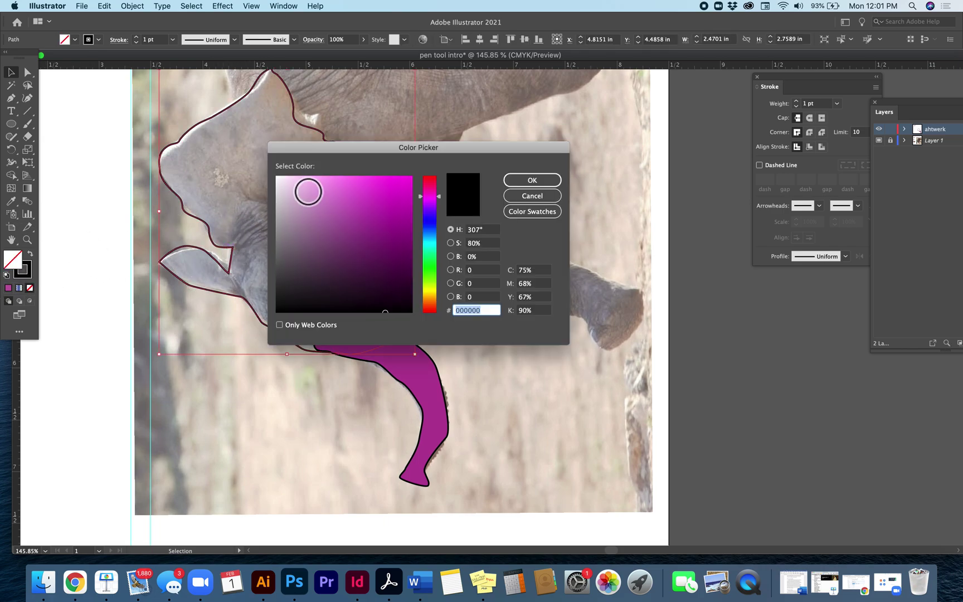
left_click(341, 199)
left_click(519, 183)
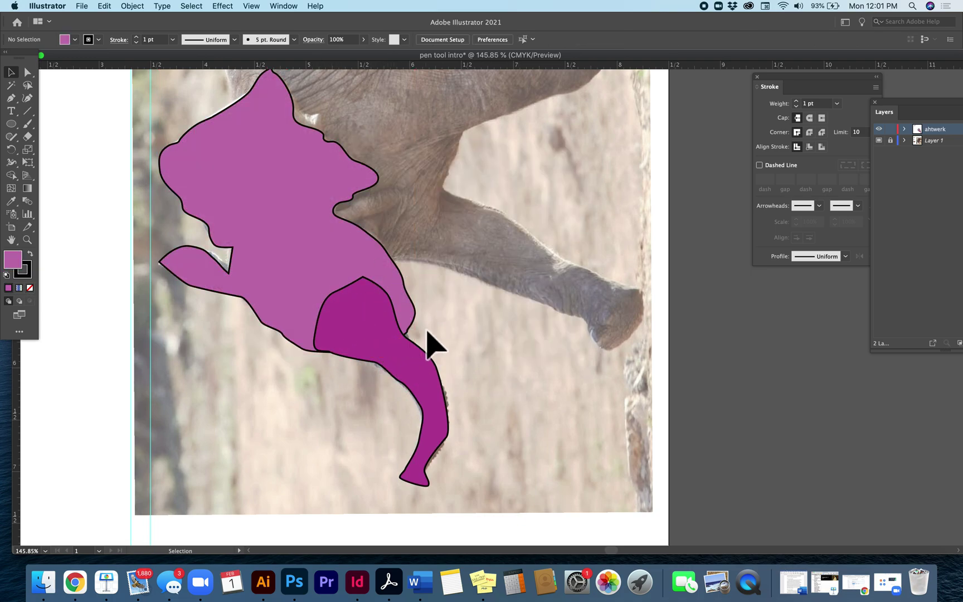
Step: Unite the head and trunk shapes into a single shape with Pathfinder
left_click(367, 334, "shift")
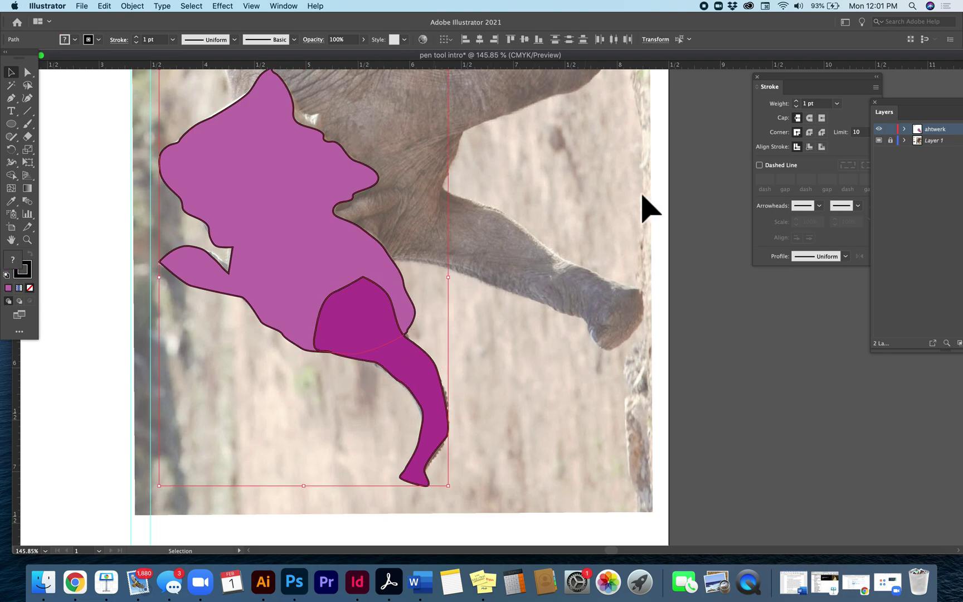
left_click(258, 5)
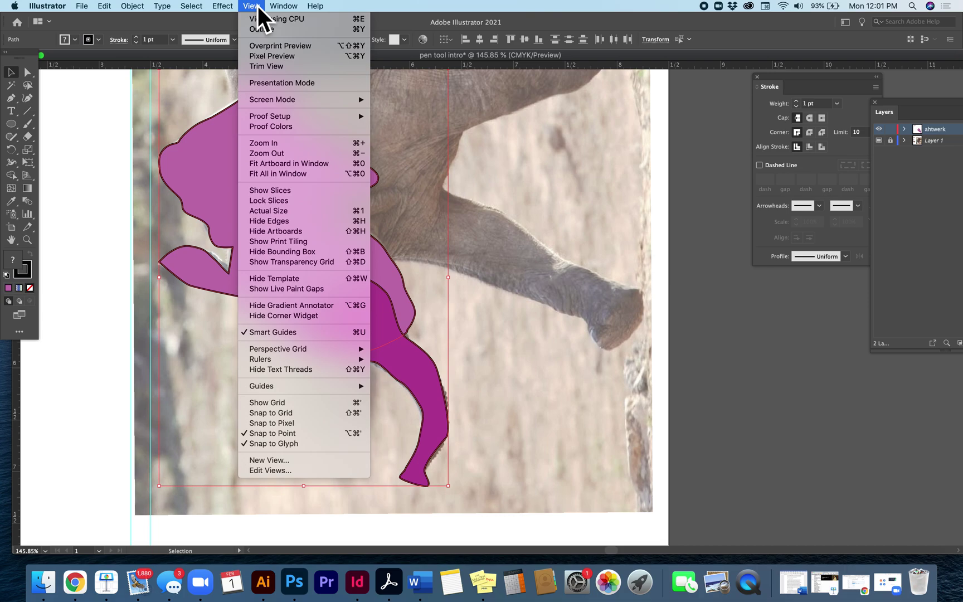
mouse_move(284, 7)
left_click(302, 371)
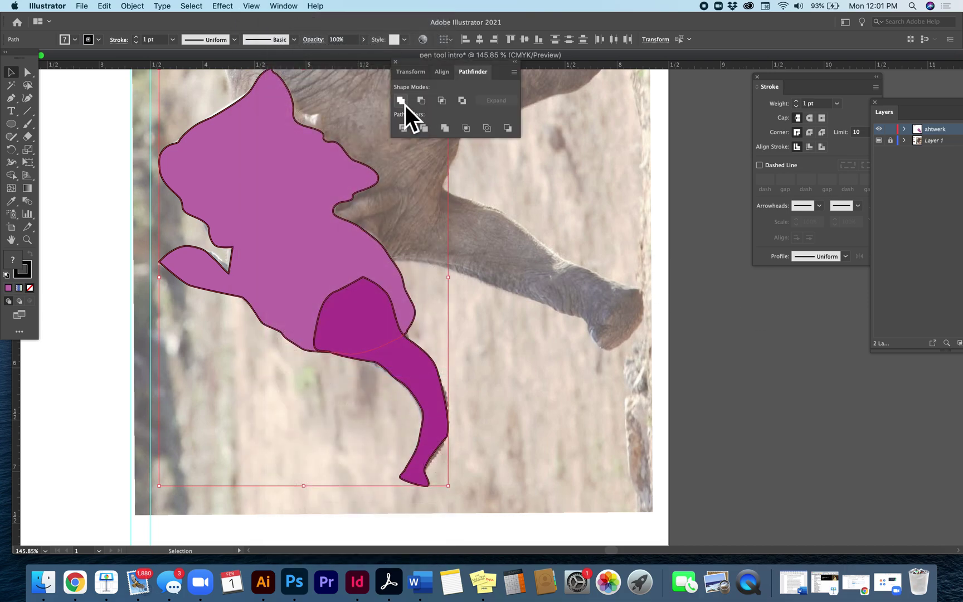
left_click(400, 101)
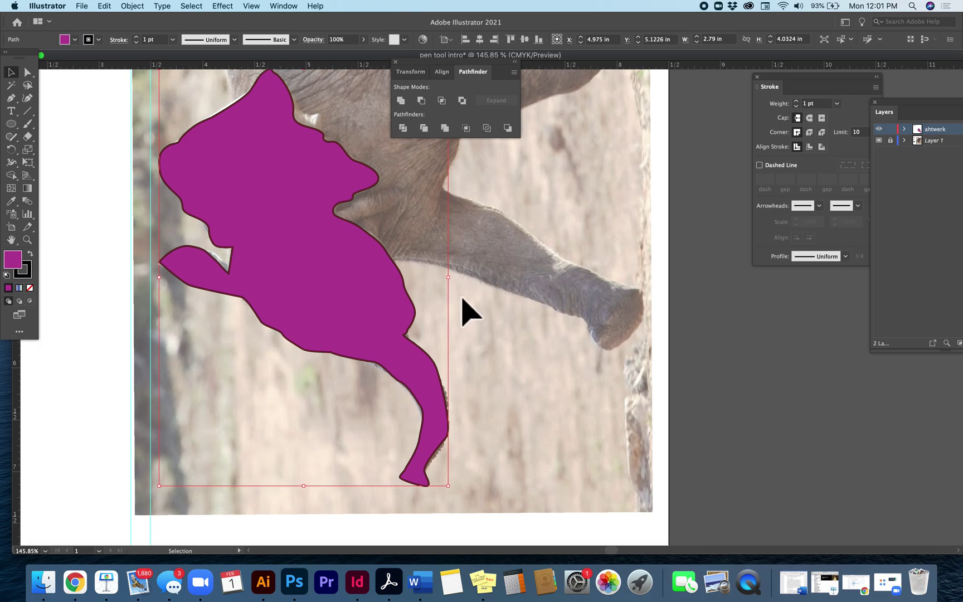
Step: Set the united elephant shape's fill to None so the photo shows through the outline
left_click(76, 40)
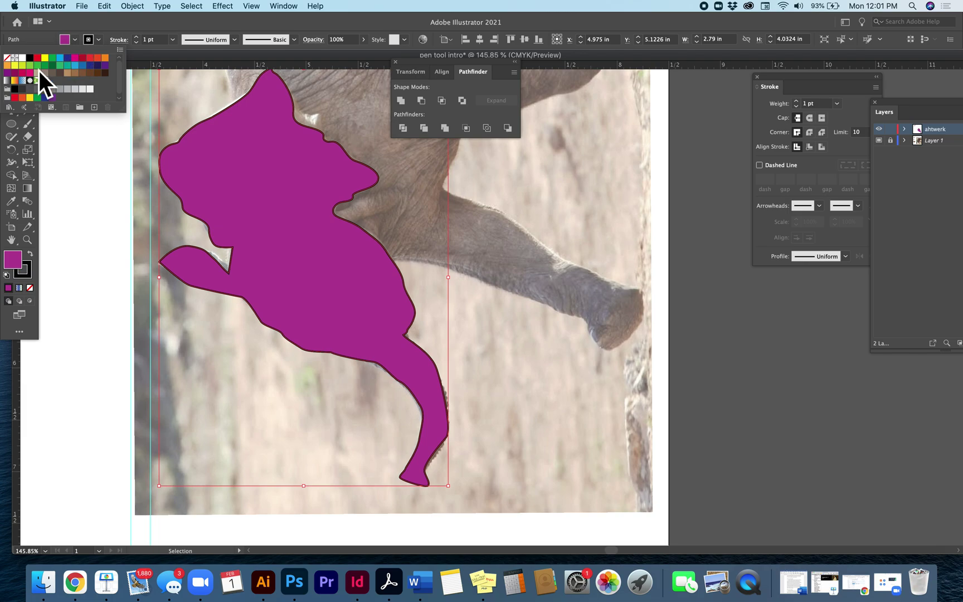
left_click(8, 58)
left_click(134, 195)
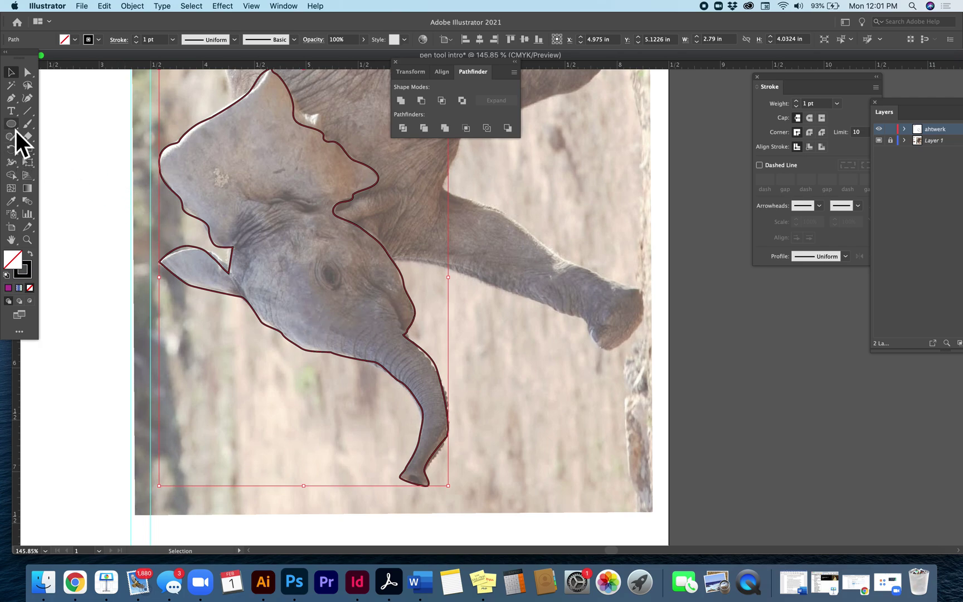
Step: Trace a small closed outline around the elephant's eye with the Pen tool
left_click(18, 108)
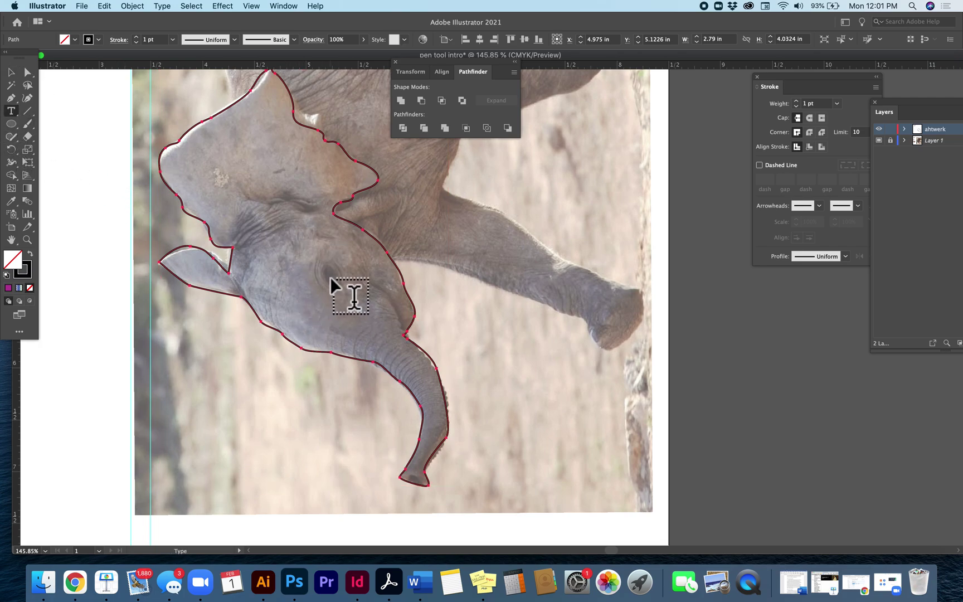
left_click(15, 105)
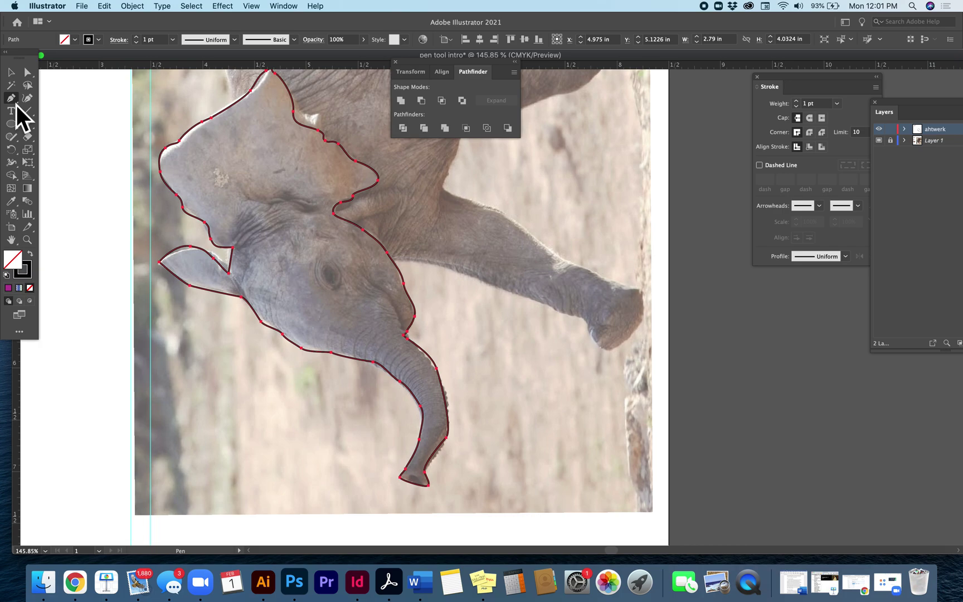
left_click(321, 263)
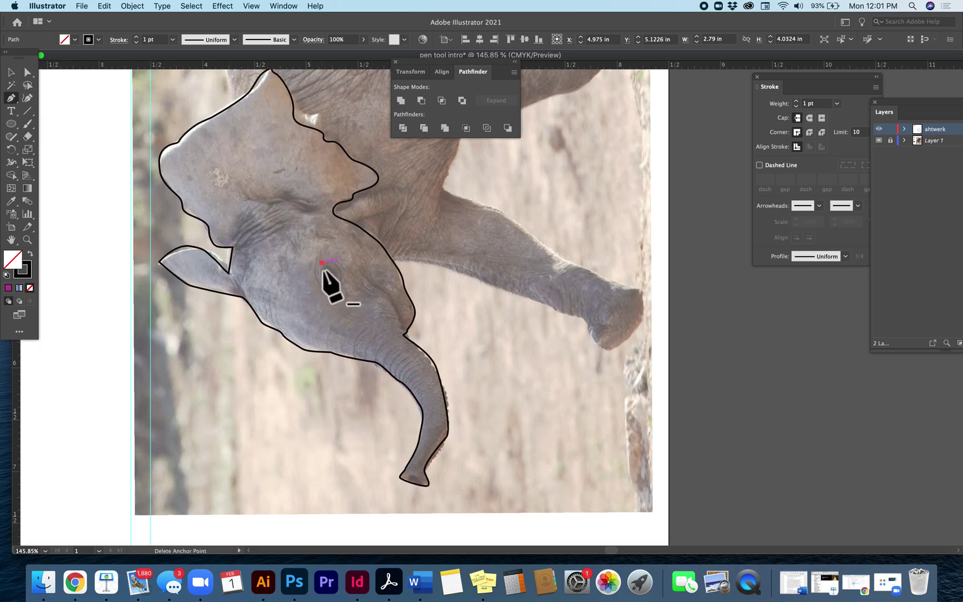
left_click(320, 282)
left_click_drag(322, 283, 334, 291)
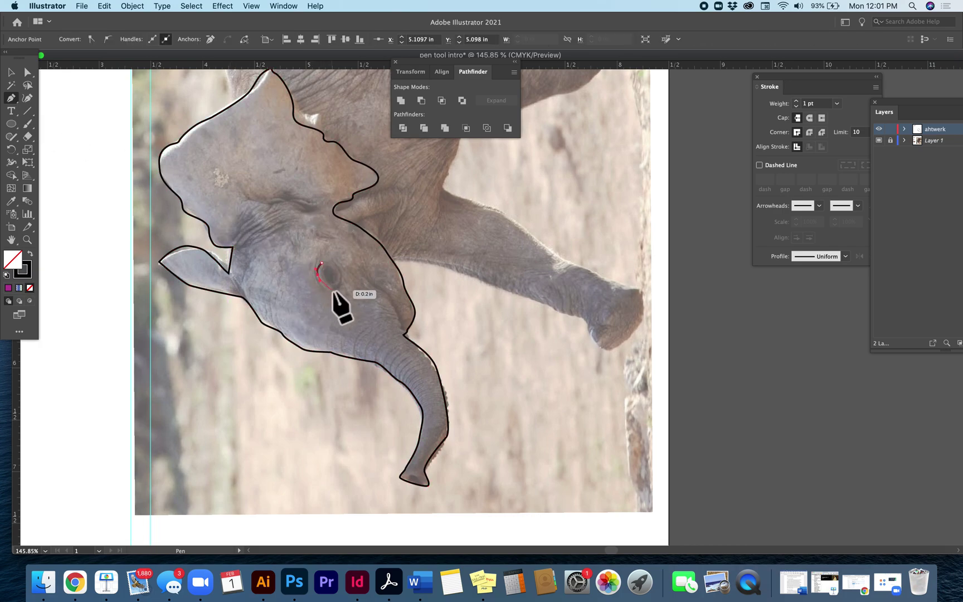
left_click(339, 283, "super")
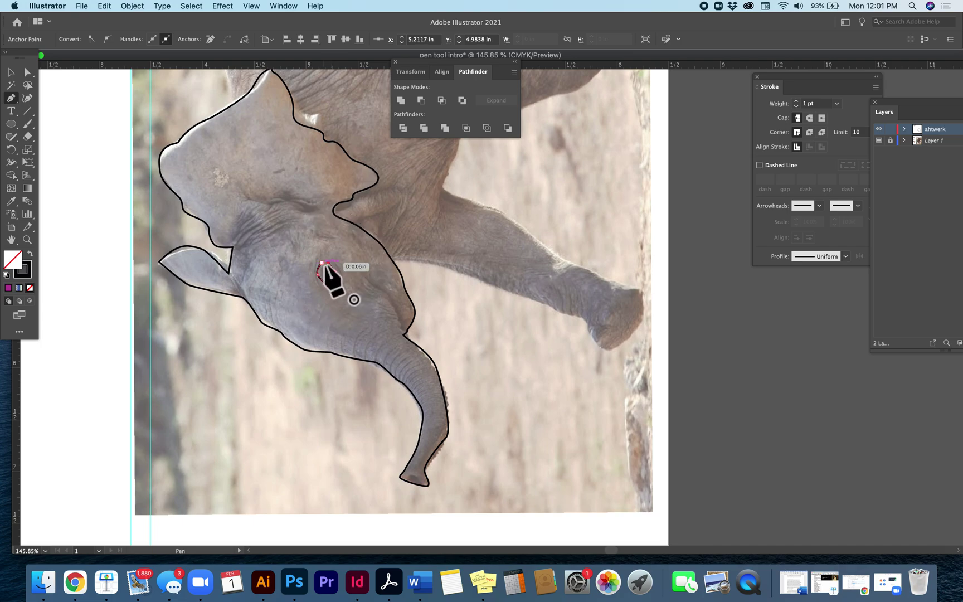
left_click(325, 262)
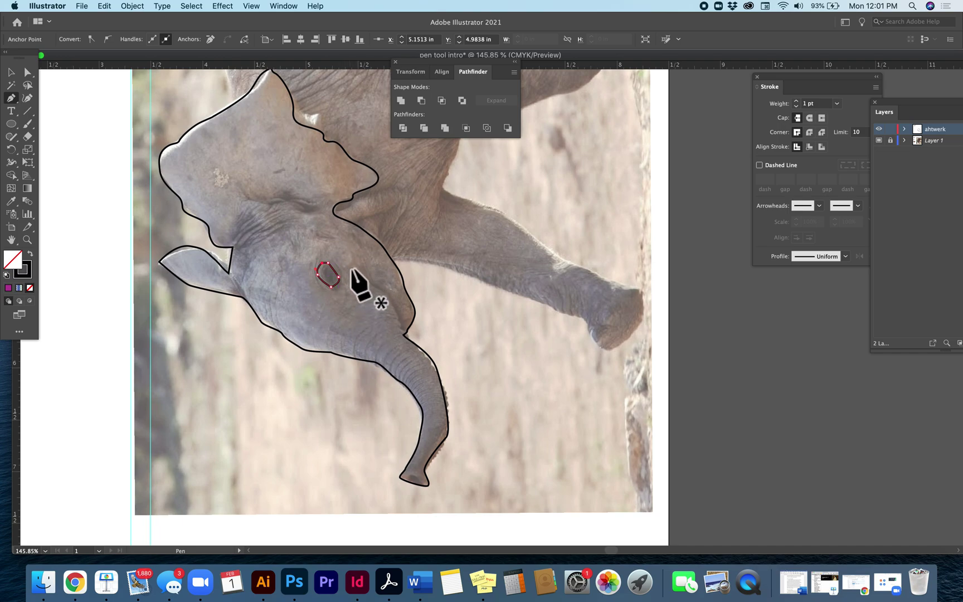
Step: Draw a short open curve following the wrinkle beside the eye and end the path
left_click(344, 275, "super")
left_click_drag(341, 262, 347, 268)
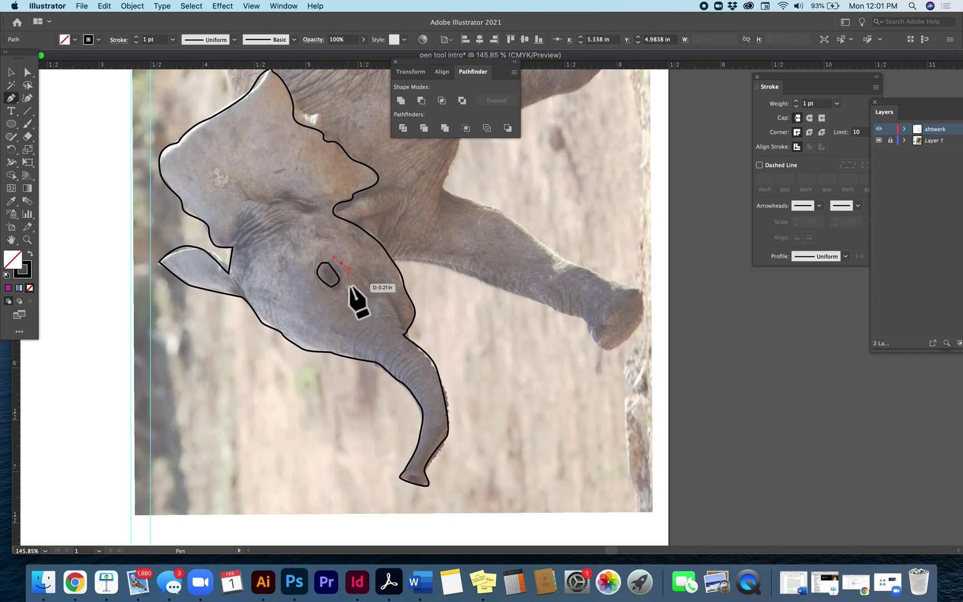
left_click(346, 291)
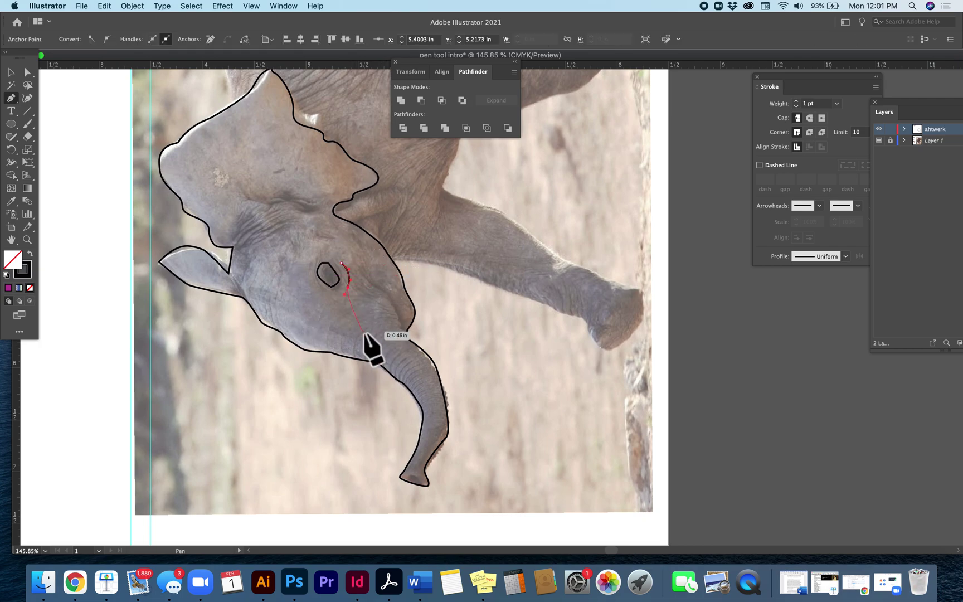
key("Escape")
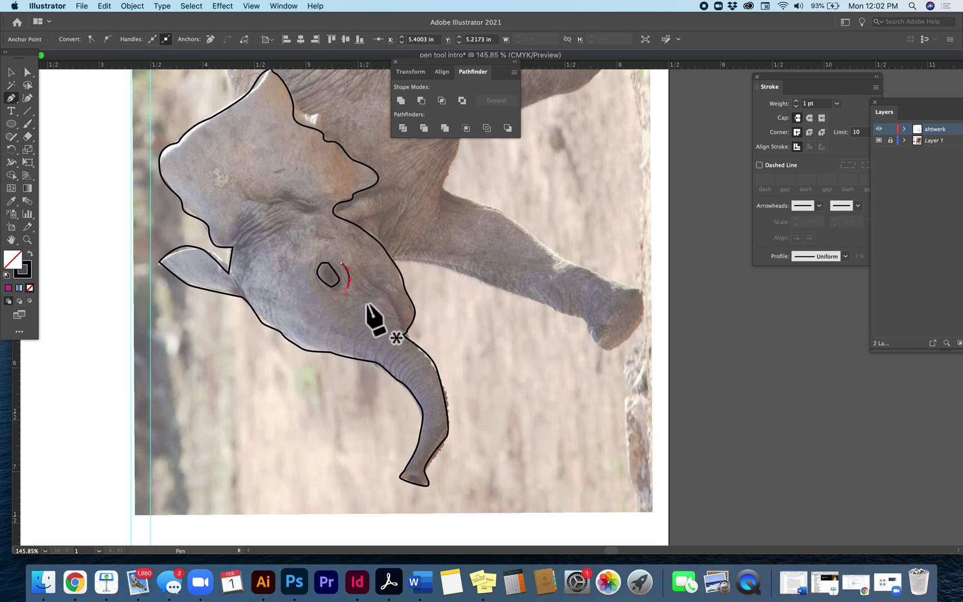
Step: Trace the crease from beside the eye down to the notch where the trunk meets the forehead
left_click(364, 277)
left_click(384, 294)
left_click(407, 332)
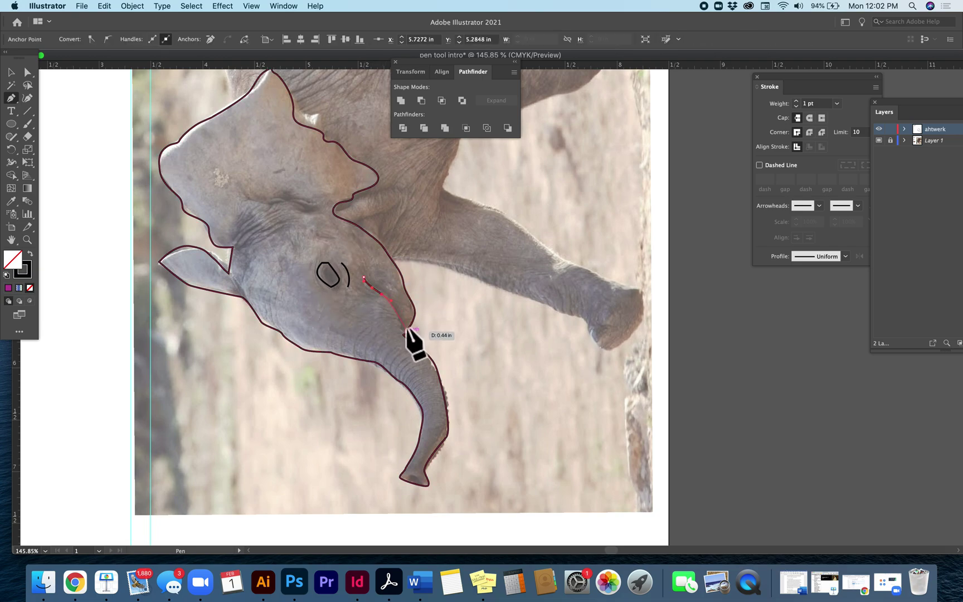
left_click_drag(406, 335, 435, 355)
Step: Move the crease line so it runs inside the face and ends at the trunk notch, and deselect it
left_click(11, 72)
left_click(445, 329)
left_click(401, 315)
left_click(419, 311)
left_click(439, 313)
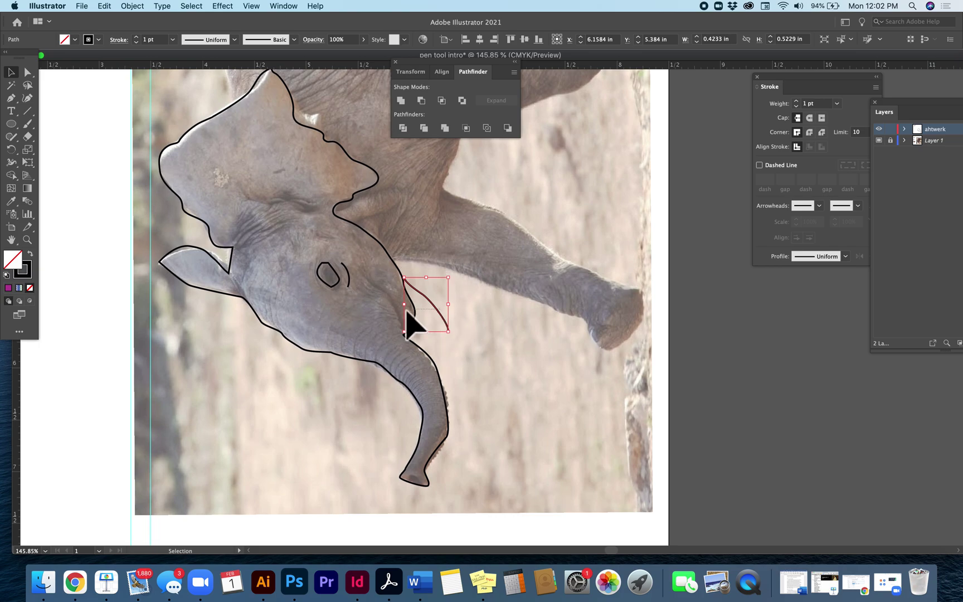
left_click(424, 322)
left_click_drag(437, 312, 393, 311)
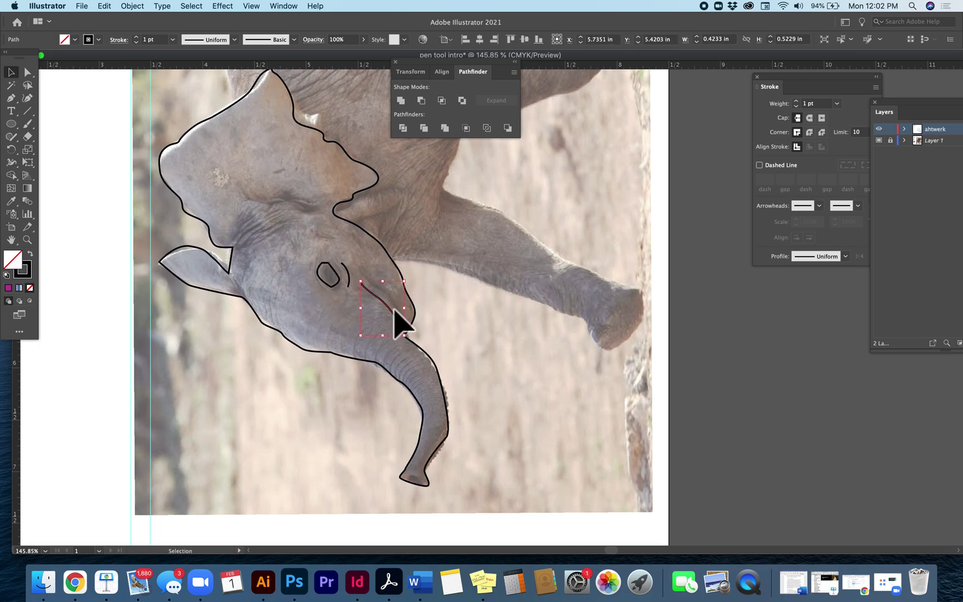
left_click(483, 351)
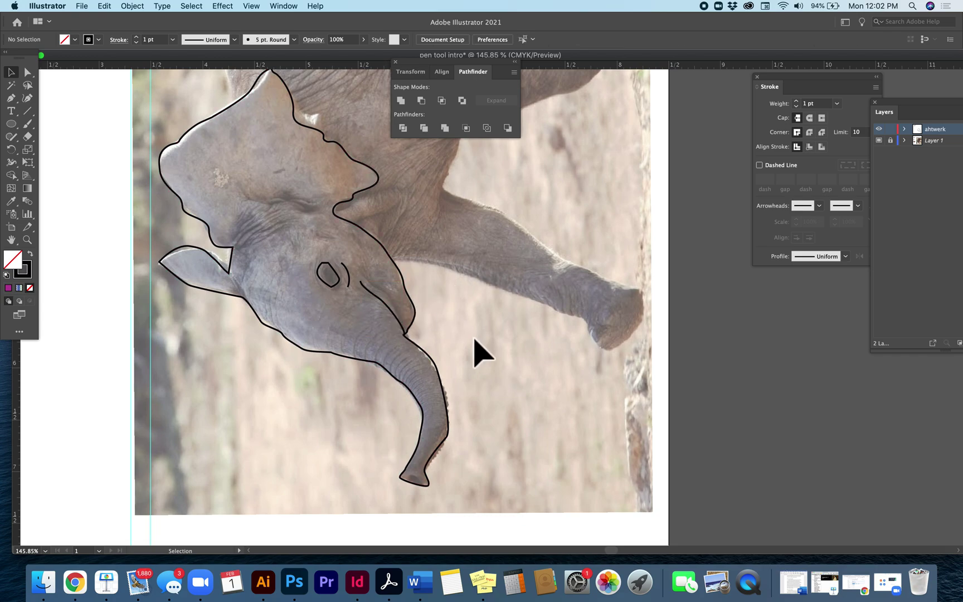
scroll(443, 368, "down", 6)
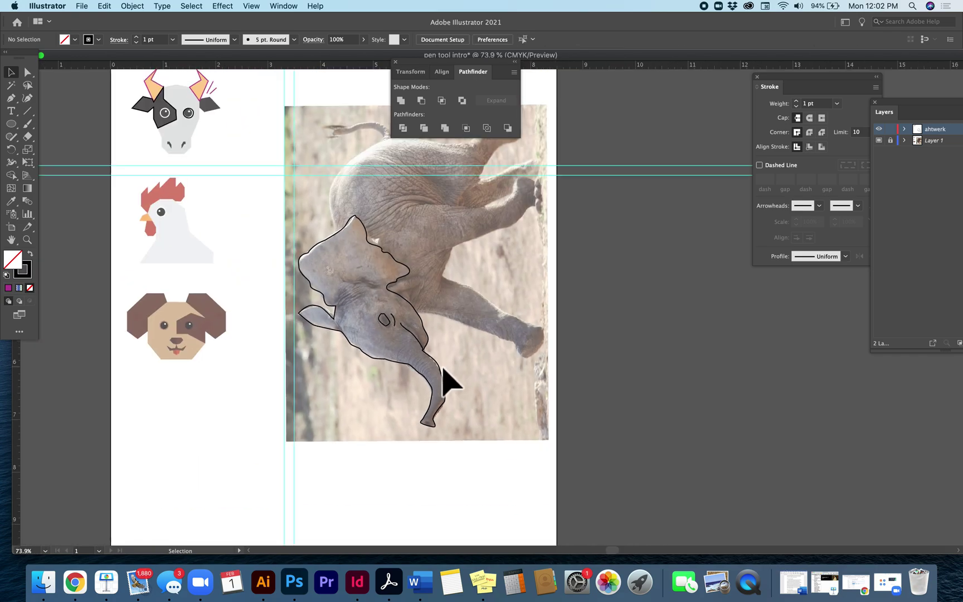
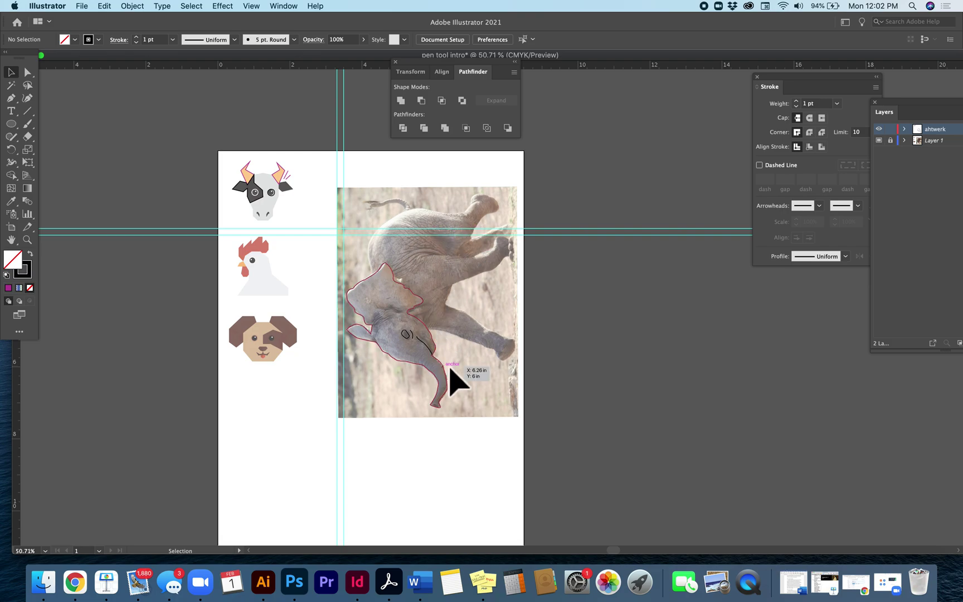
Step: Move the anchor on the large ear's inner edge, beside the white patch, outwards to follow the ear in the photo
left_click(27, 240)
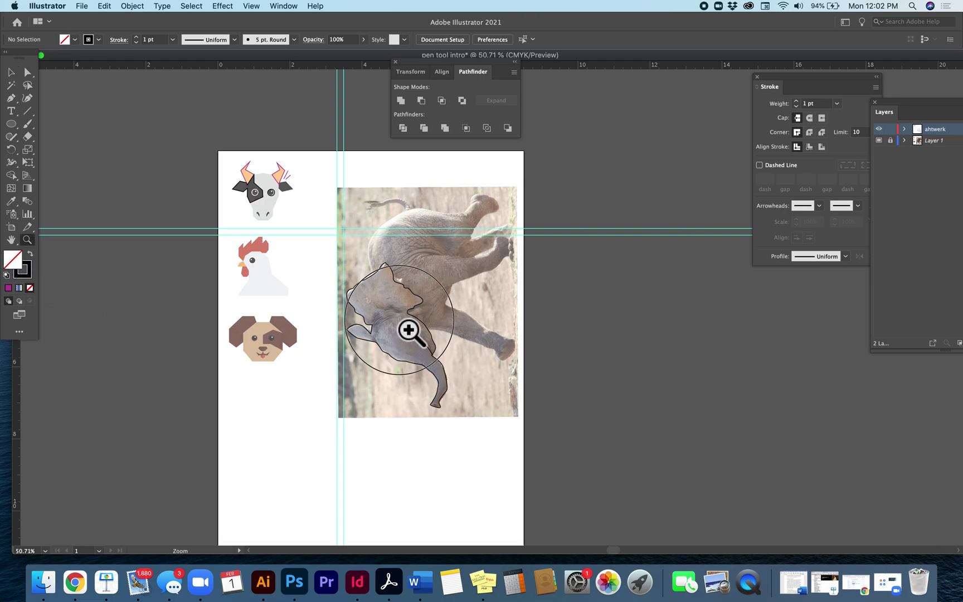
left_click(408, 329)
left_click(539, 303)
left_click(503, 308)
left_click(501, 308)
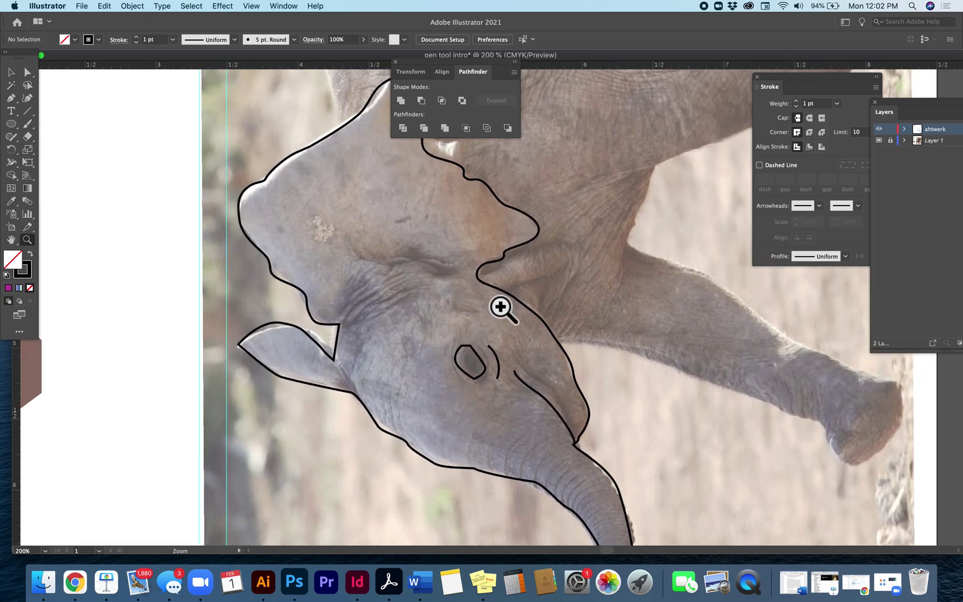
left_click(487, 311)
scroll(487, 311, "up", 5)
scroll(487, 311, "right", 4)
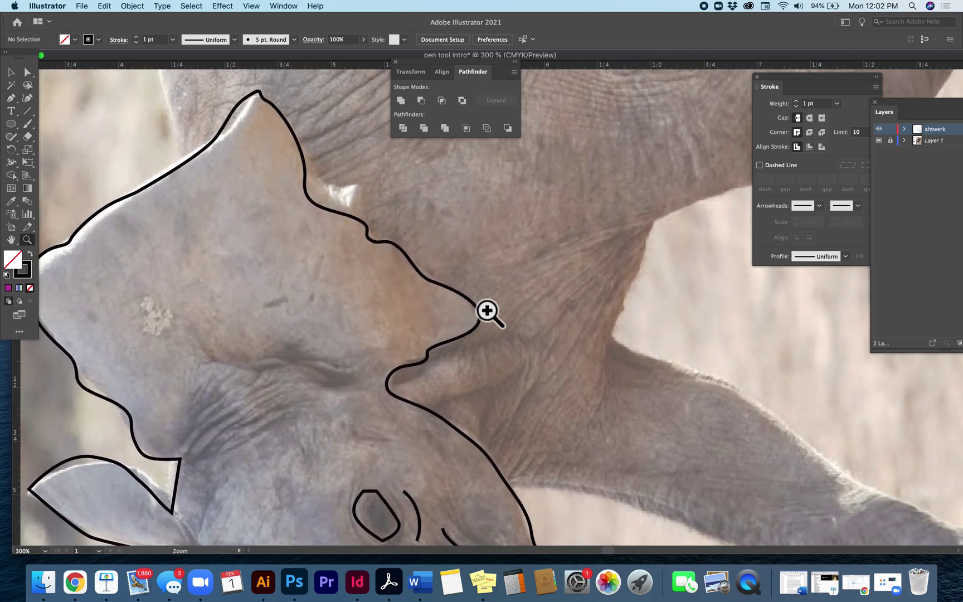
left_click(31, 76)
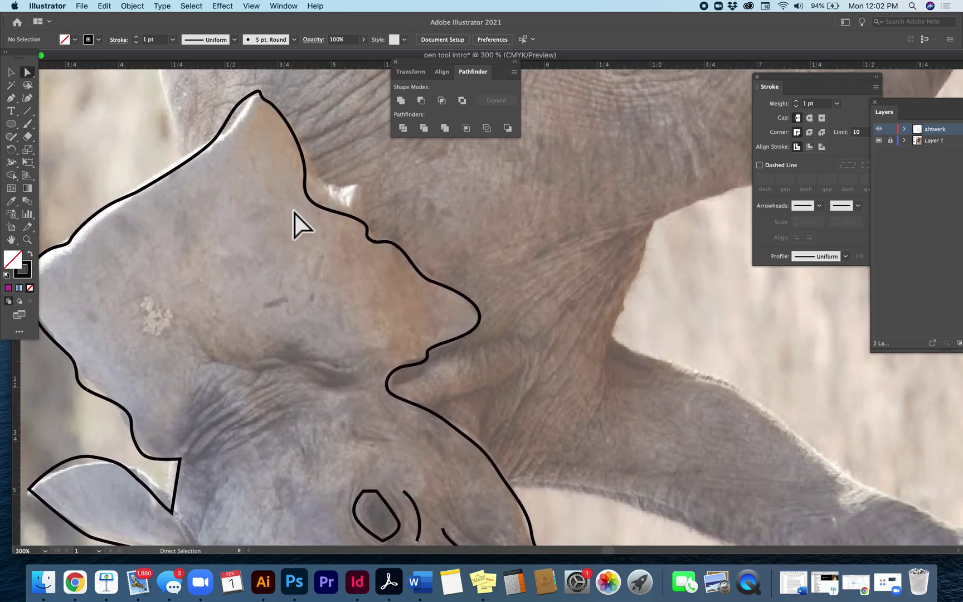
left_click(315, 208)
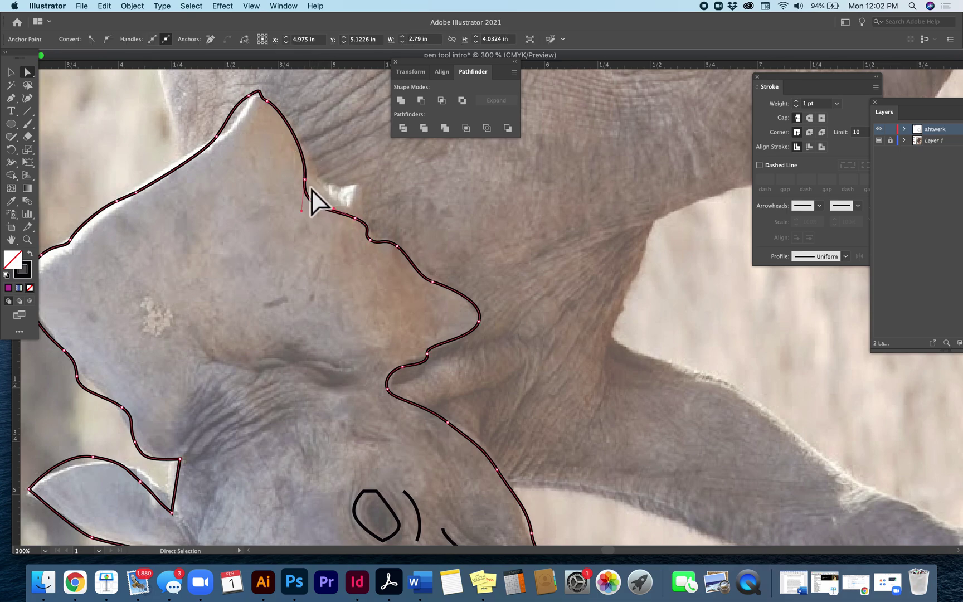
left_click_drag(305, 180, 310, 143)
Step: Adjust the direction handles around the moved ear anchor so the curve follows the ear edge past the white patch
left_click(316, 144)
left_click_drag(336, 214, 344, 209)
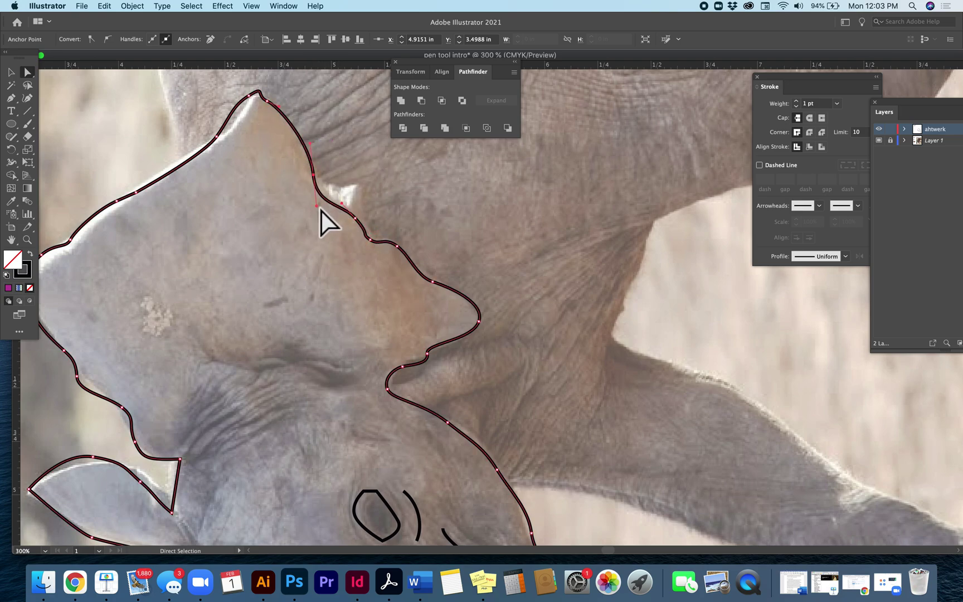
mouse_move(317, 207)
left_mouse_down()
mouse_move(324, 200)
mouse_move(308, 204)
mouse_move(288, 178)
mouse_move(327, 202)
left_mouse_up()
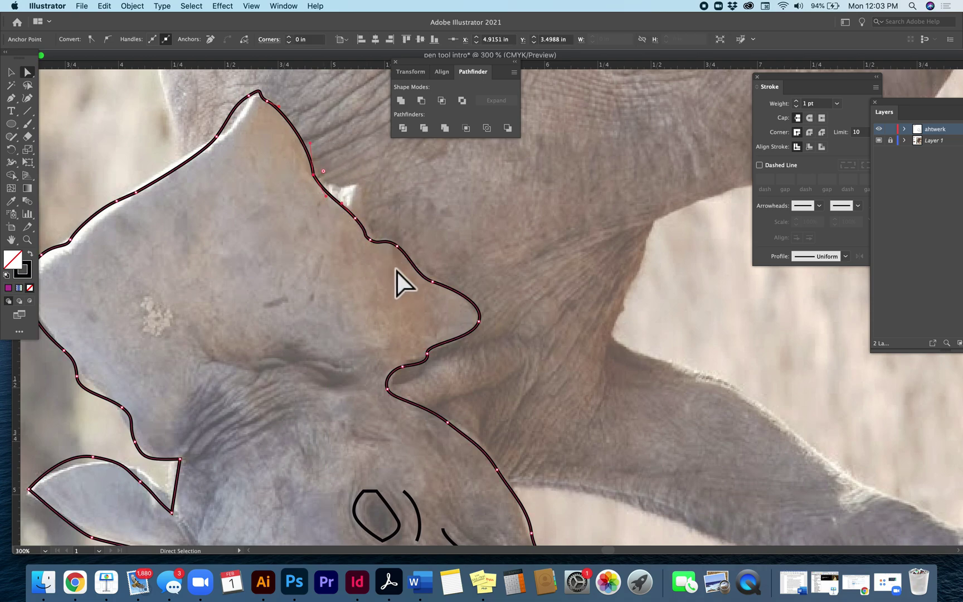
Step: Reshape the small ear's outline, raising the notch anchor beside the head and fitting the upper and lower edges to the photo
scroll(474, 348, "down", 4)
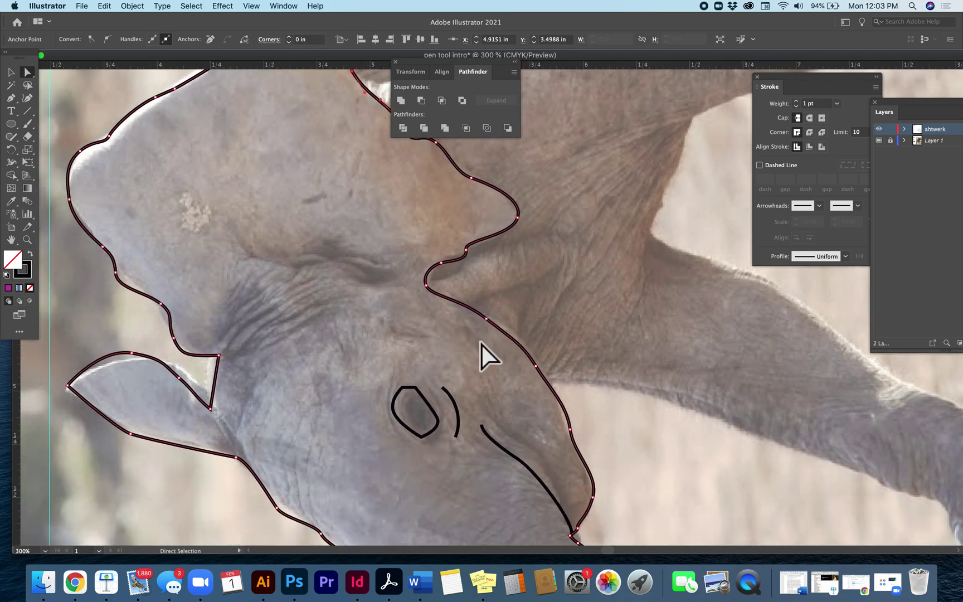
scroll(481, 343, "down", 2)
scroll(481, 343, "left", 2)
mouse_move(242, 383)
left_mouse_down()
mouse_move(252, 383)
mouse_move(243, 369)
left_mouse_up()
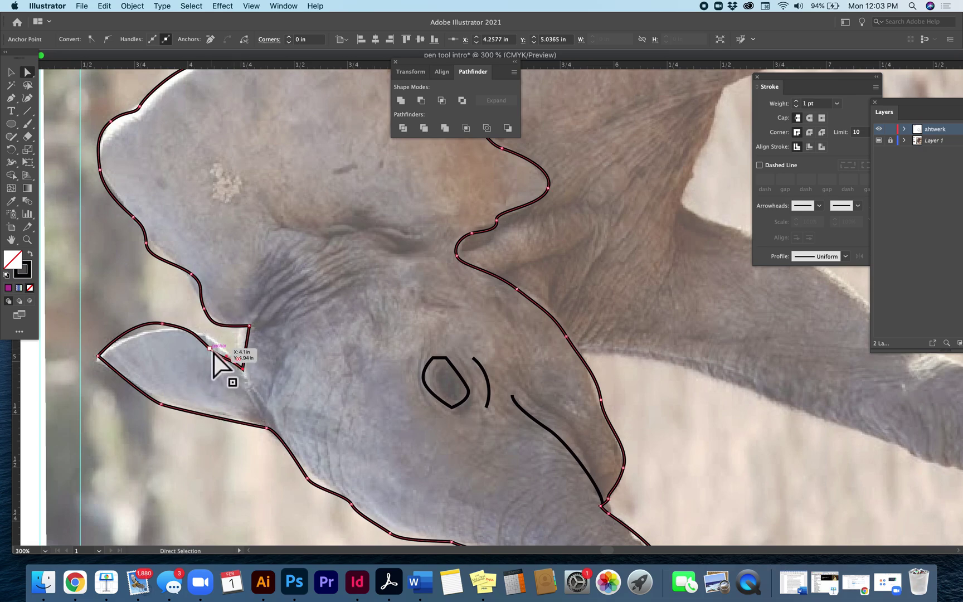
left_click_drag(213, 351, 128, 330)
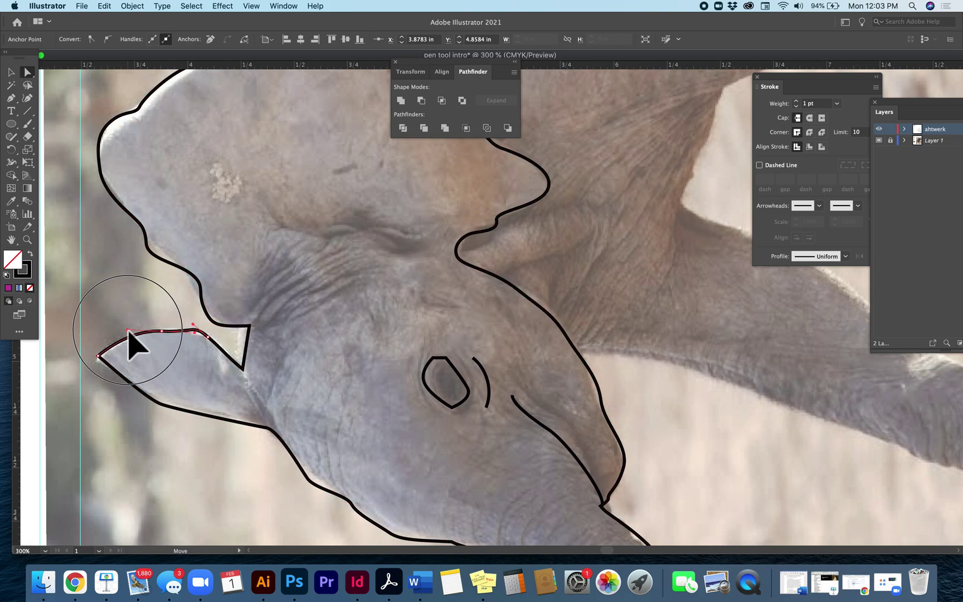
left_click(161, 403)
left_click(163, 401, "alt")
scroll(212, 421, "down", 1)
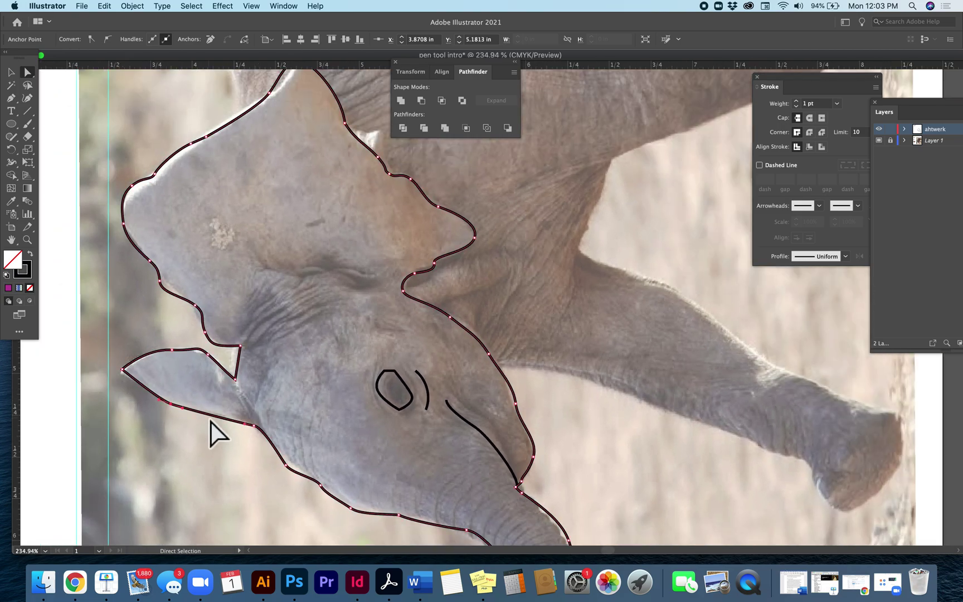
scroll(211, 422, "down", 4)
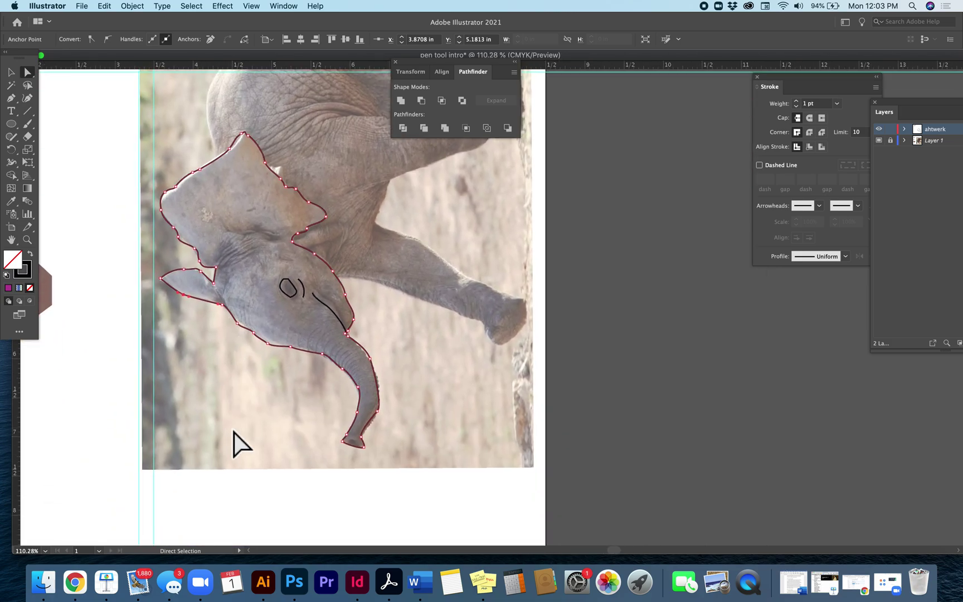
scroll(279, 387, "down", 2)
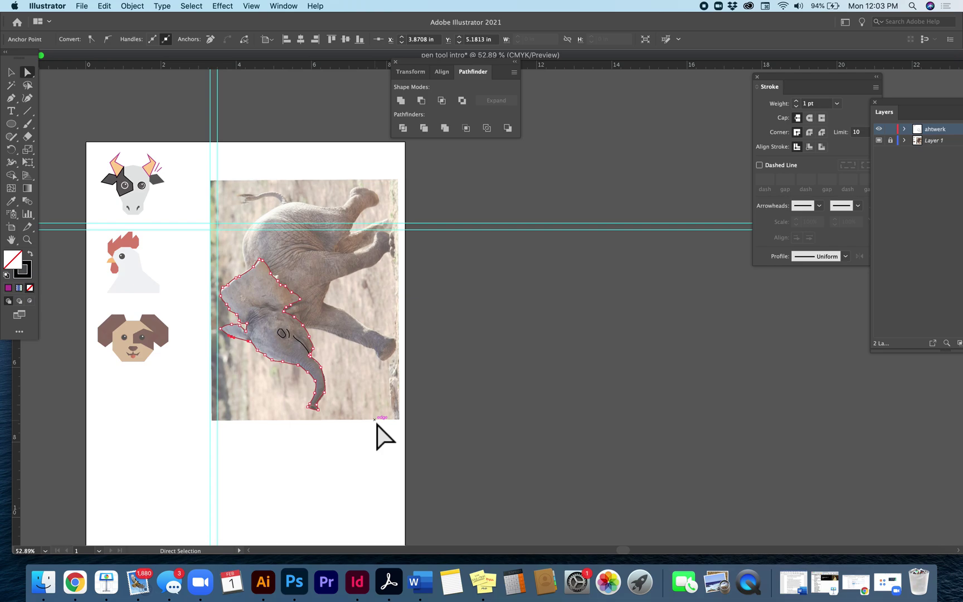
Step: Save the document as an Adobe Illustrator (ai) file named with the author's name followed by _Tut4, with linked files included
left_click(82, 8)
left_click(105, 113)
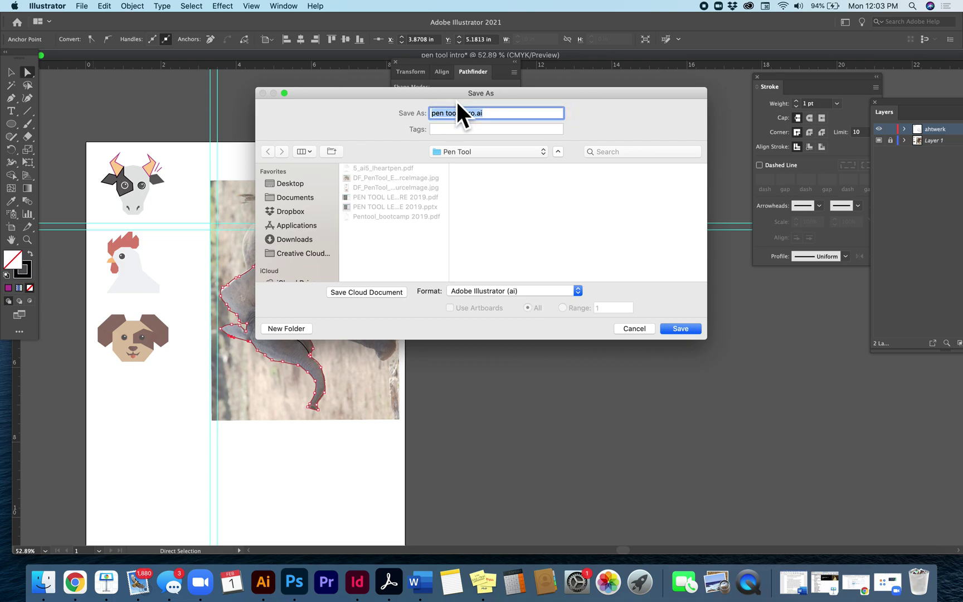
type("JoSchmo_Tut4")
left_click(526, 292)
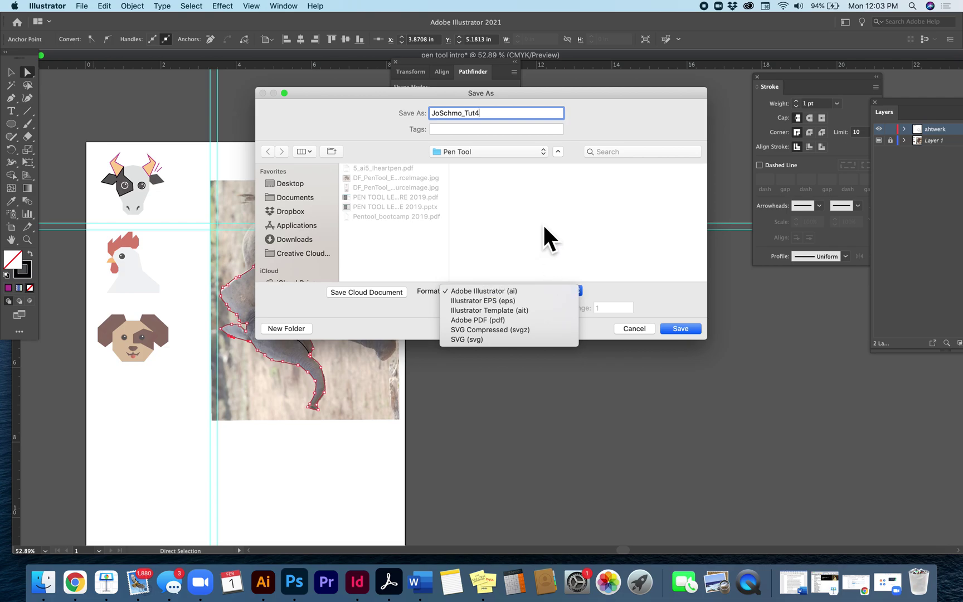
left_click(557, 215)
left_click(686, 331)
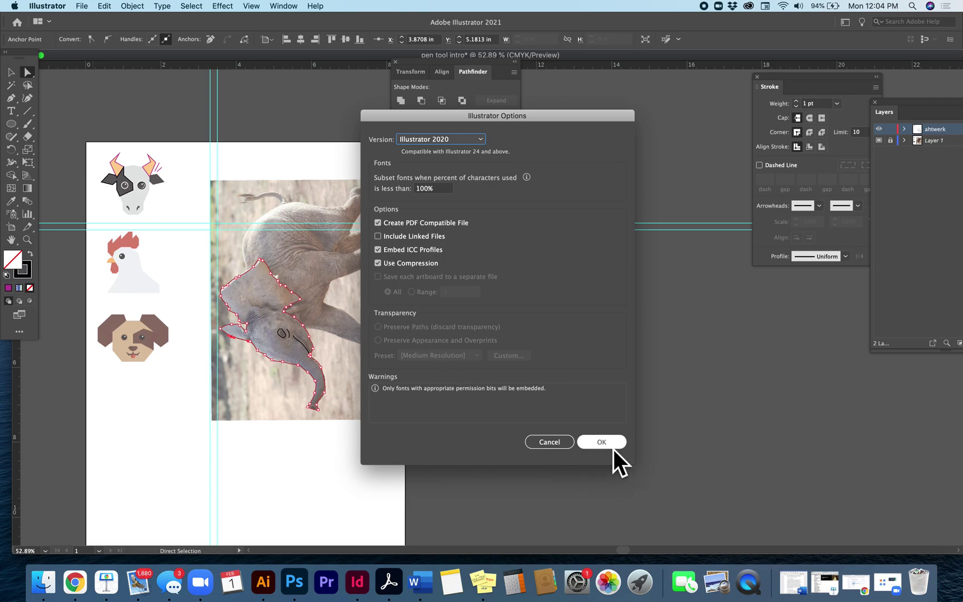
left_click(379, 236)
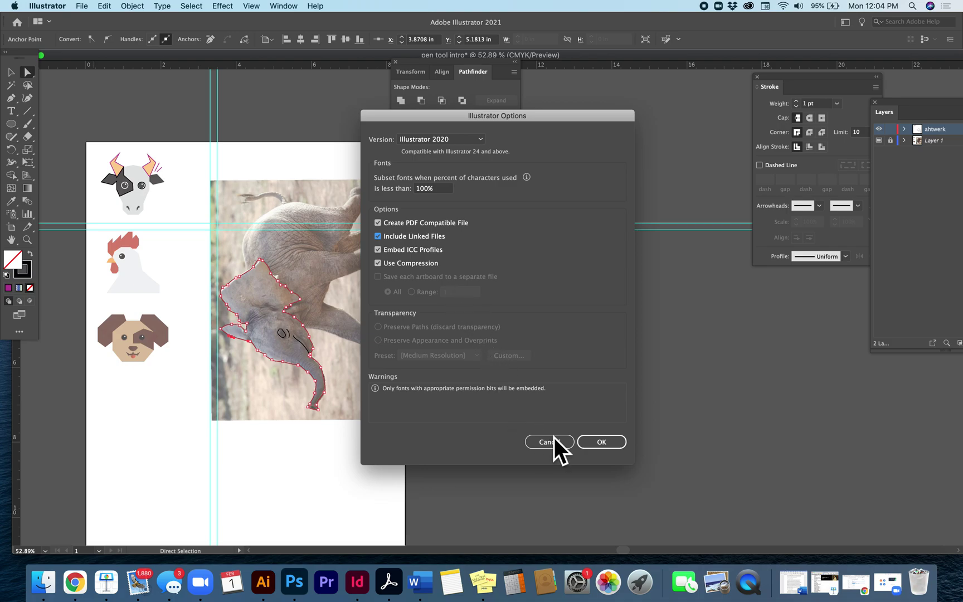
left_click(597, 443)
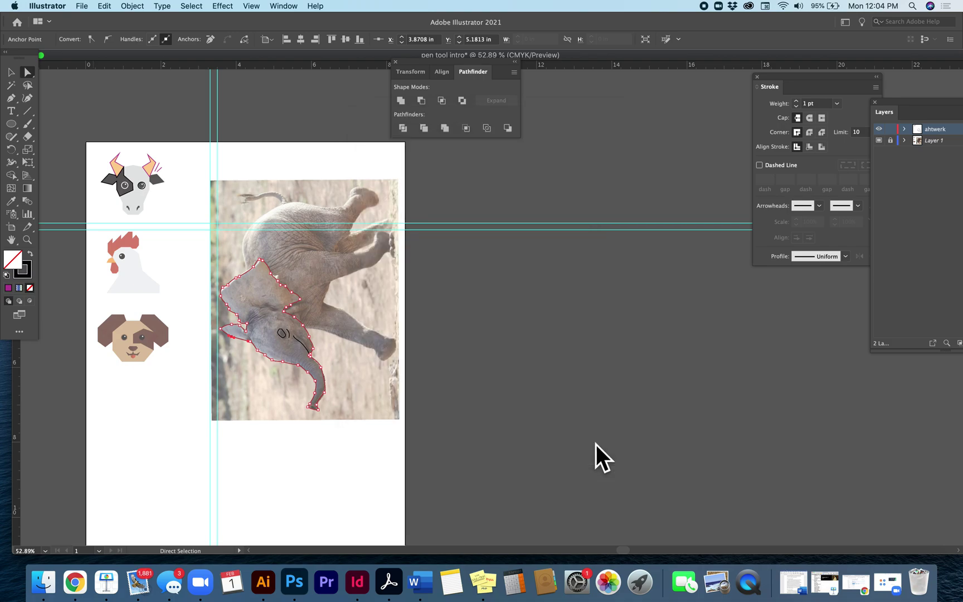
Step: Package the document into the Pen Tool folder with copied and relinked links, copied fonts and a report
left_click(84, 6)
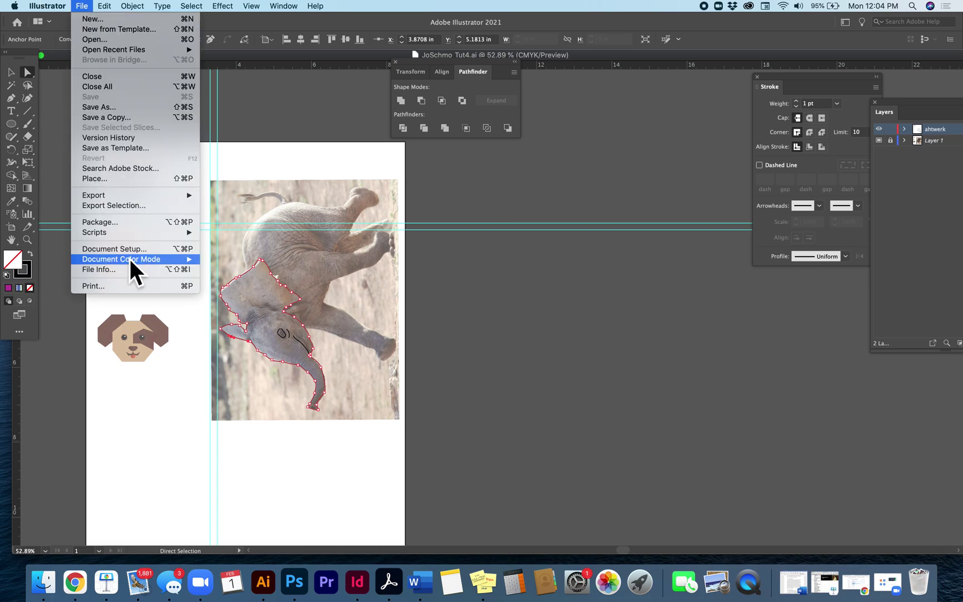
left_click(115, 223)
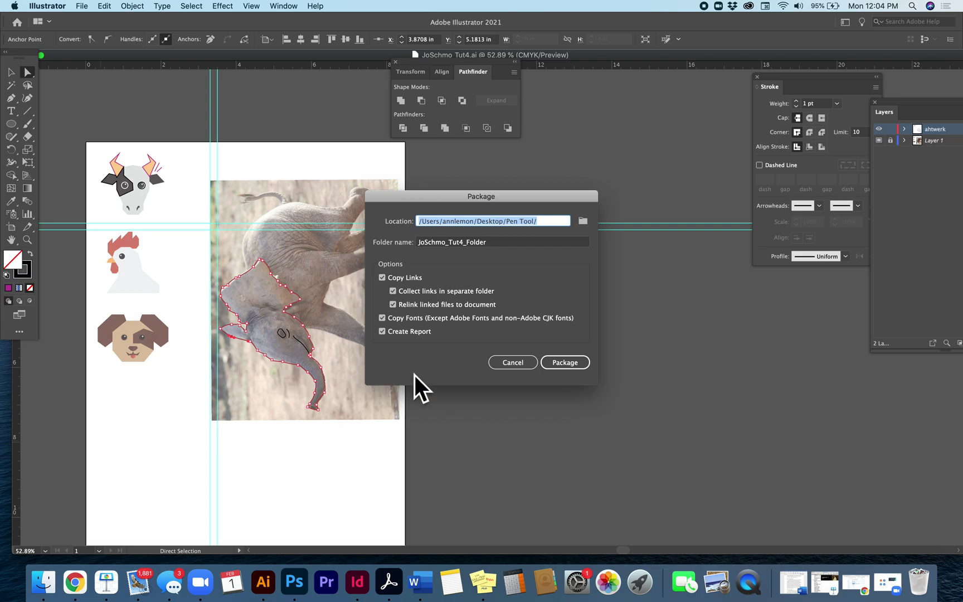
left_click(557, 364)
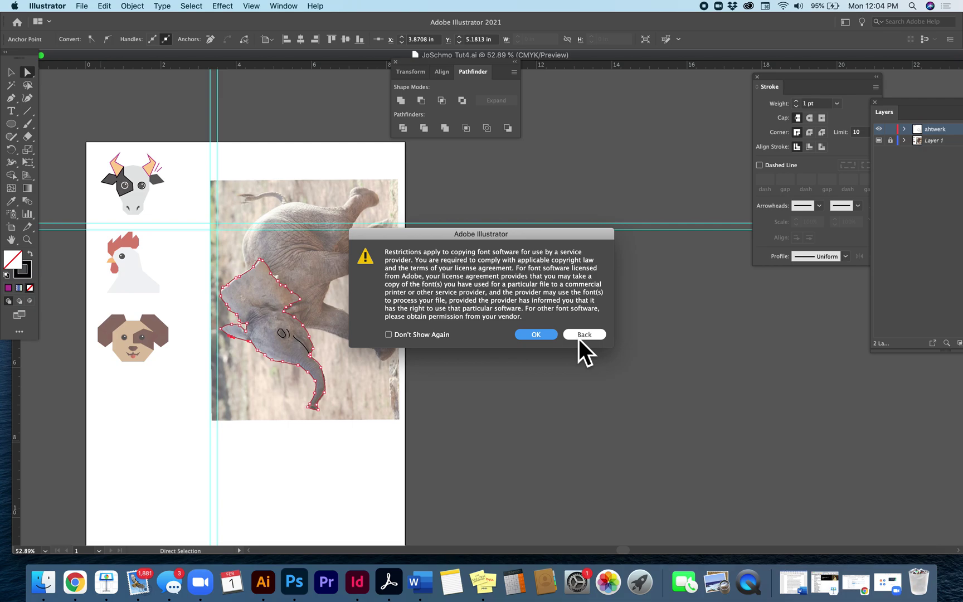
left_click(579, 334)
left_click(574, 364)
left_click(537, 335)
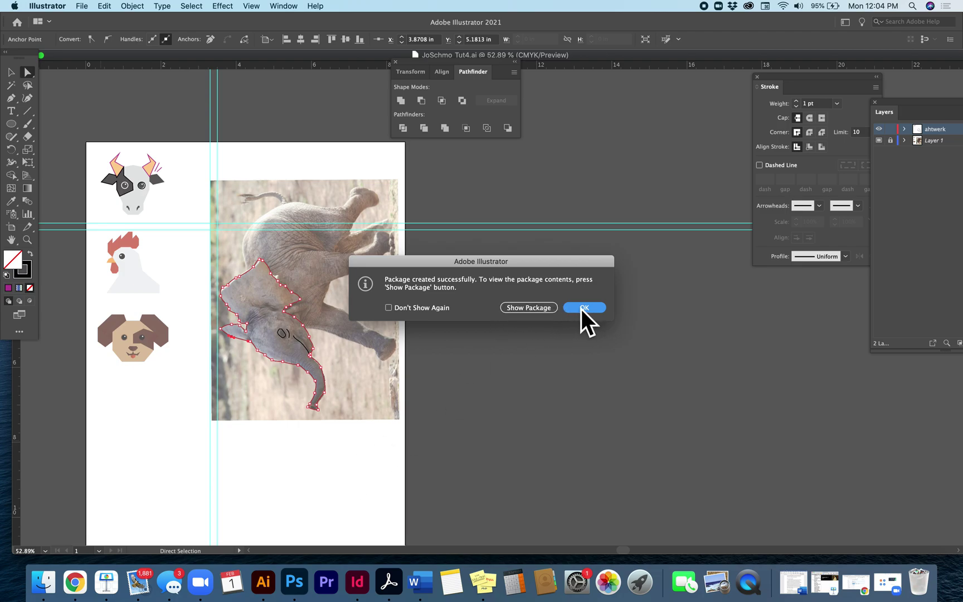
left_click(581, 308)
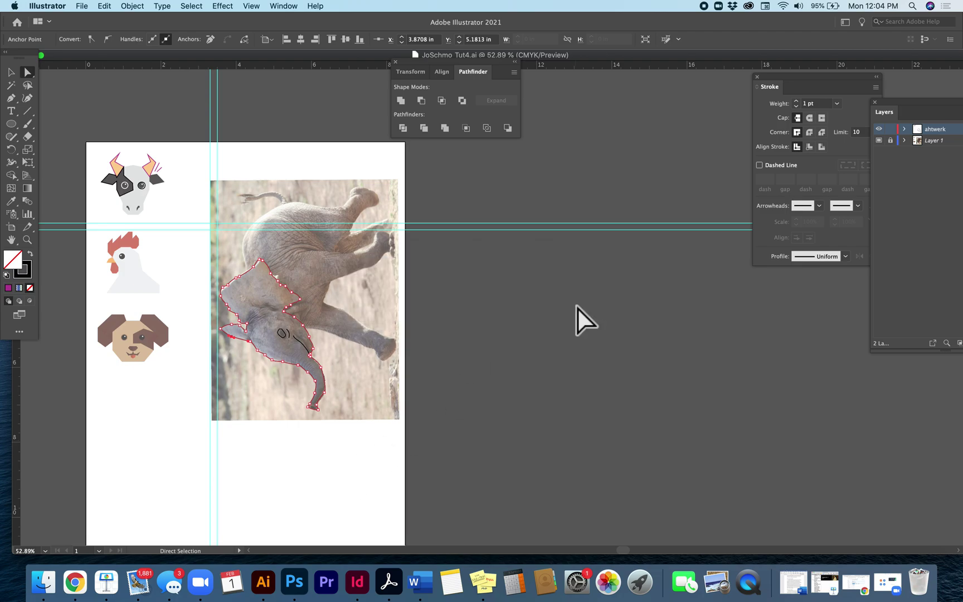